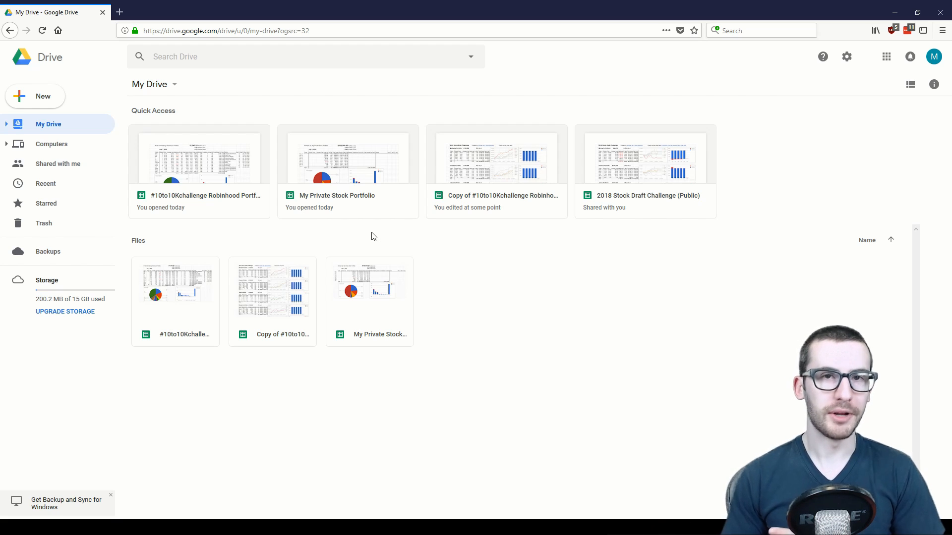
Create a blank Google Sheets spreadsheet and enter the header Ticker in cell C6.
click(33, 102)
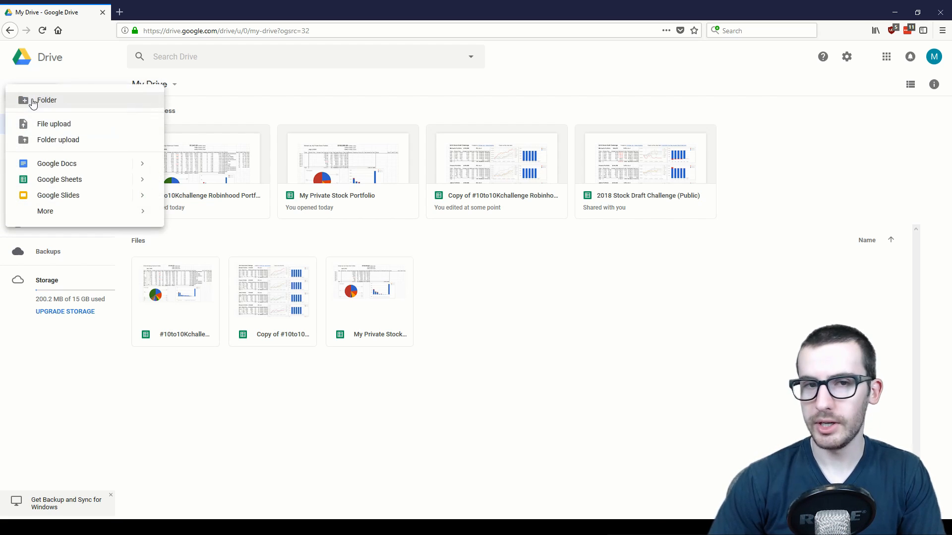
click(109, 181)
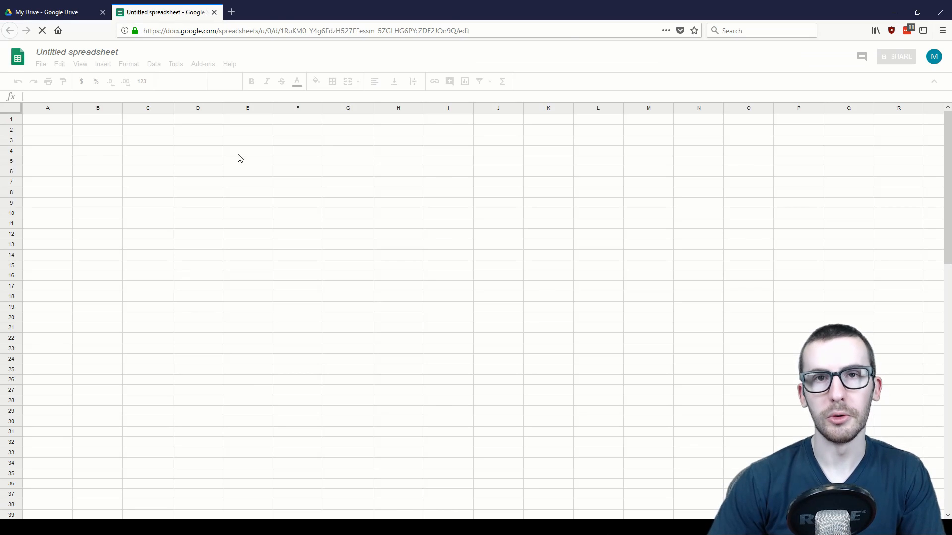
click(139, 173)
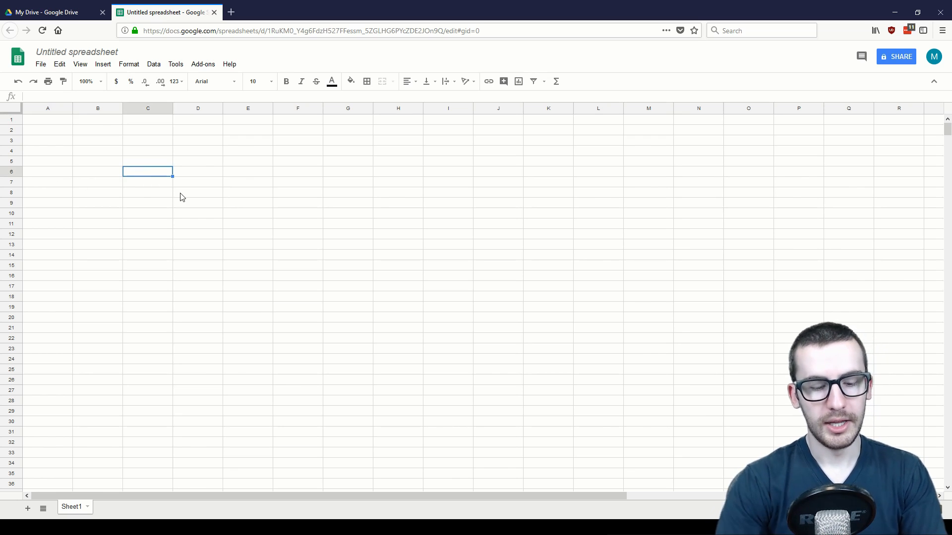
text(Ti)
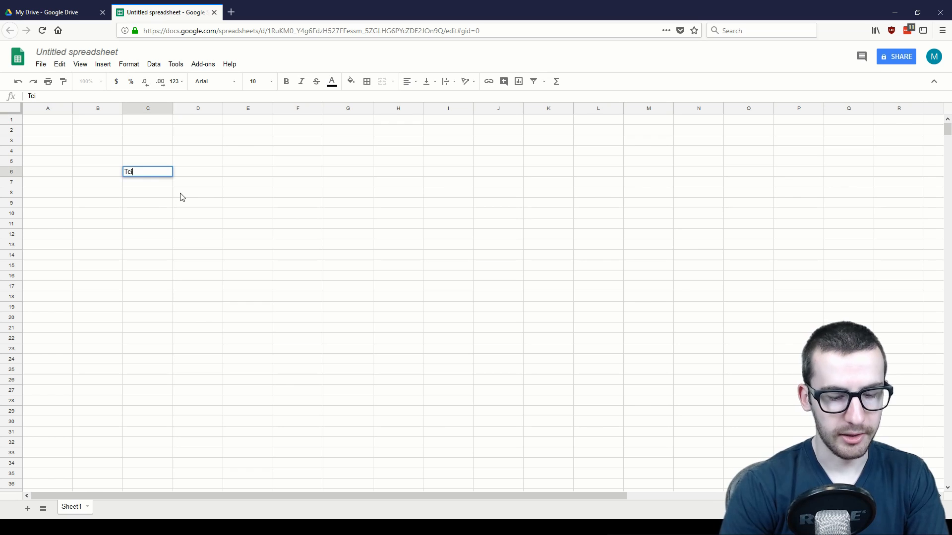
text(c)
key(BackSpace)
text(icka)
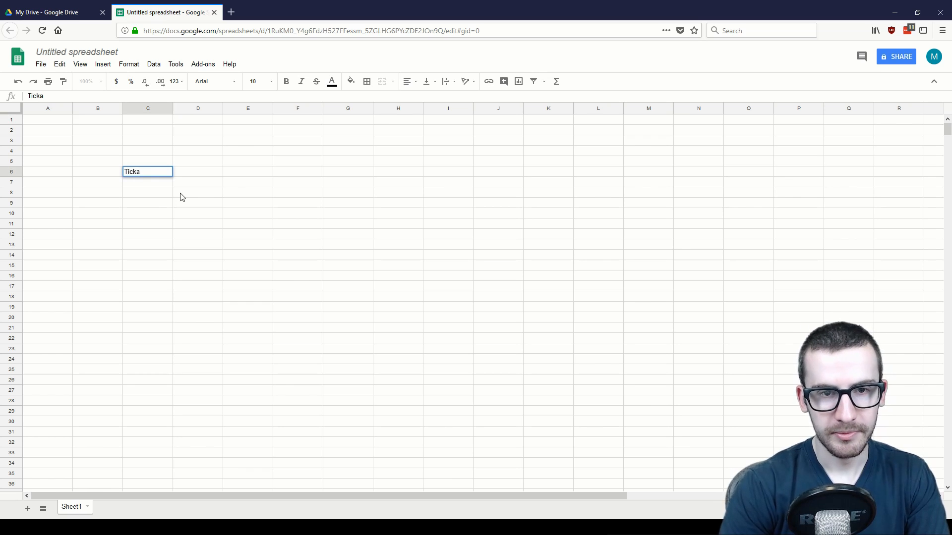
key(BackSpace)
text(er)
key(Return)
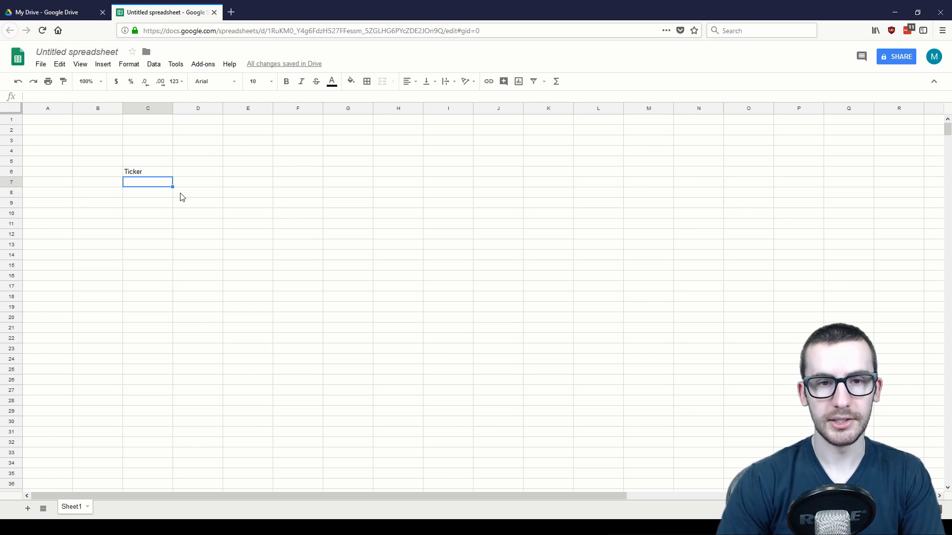
List the tickers MSFT, FB, VTI, BND and AAPL in cells C7 to C11 under the Ticker header.
text(M)
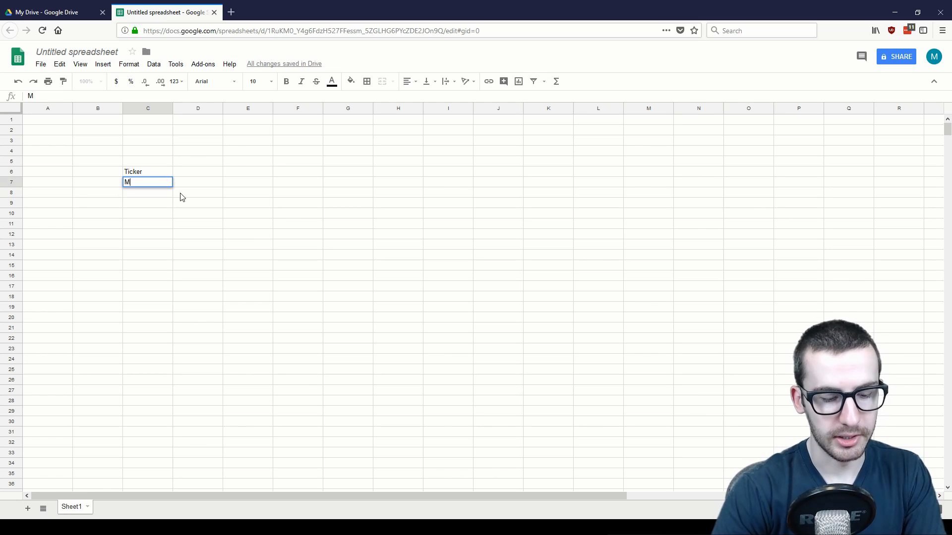
text(SFT)
key(Return)
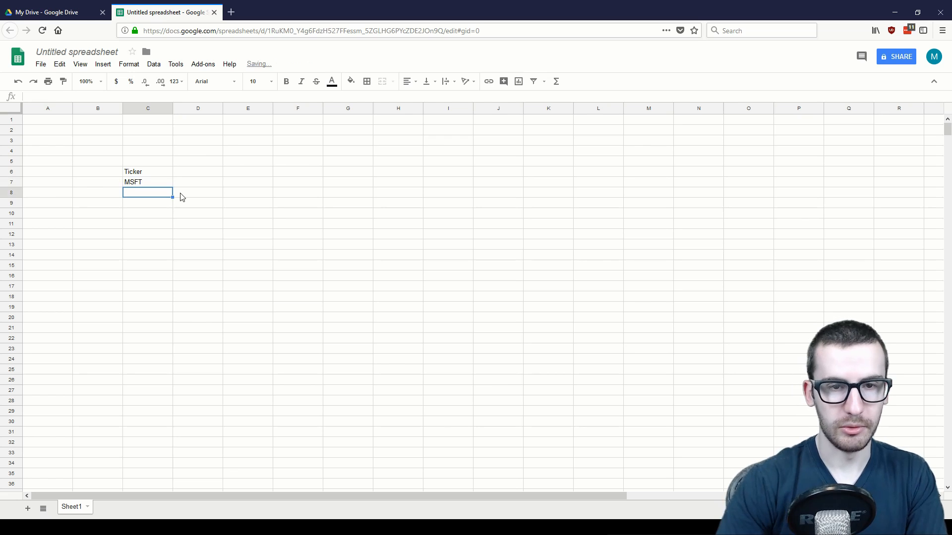
text(FB)
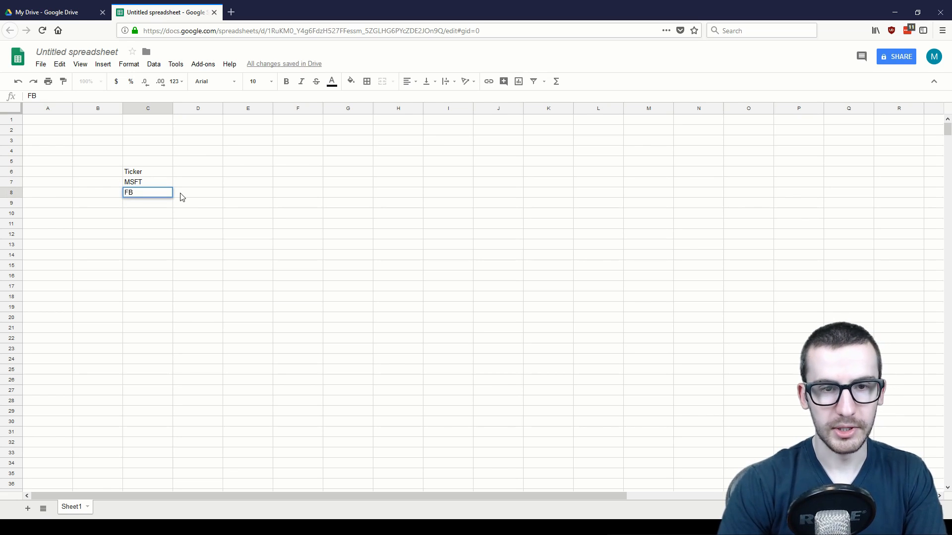
key(Return)
text(VTI)
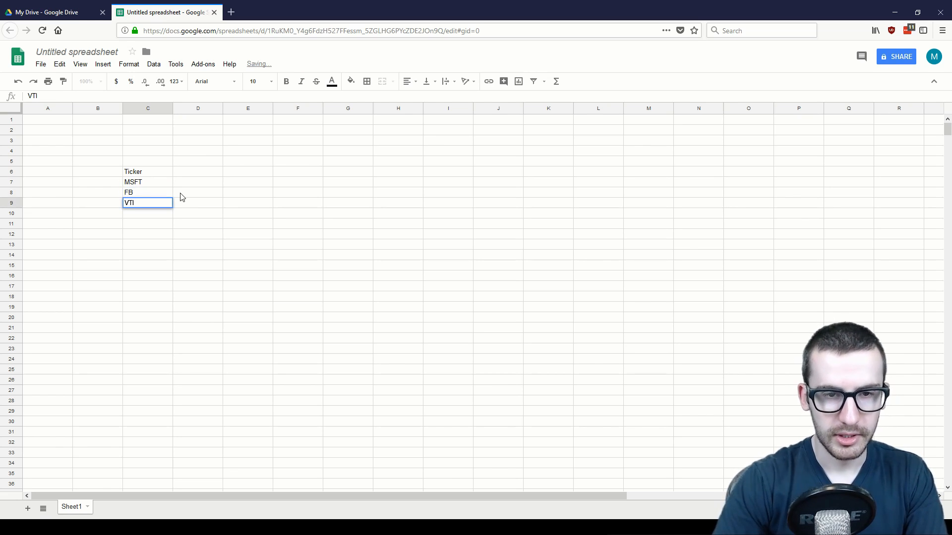
key(Return)
text(B)
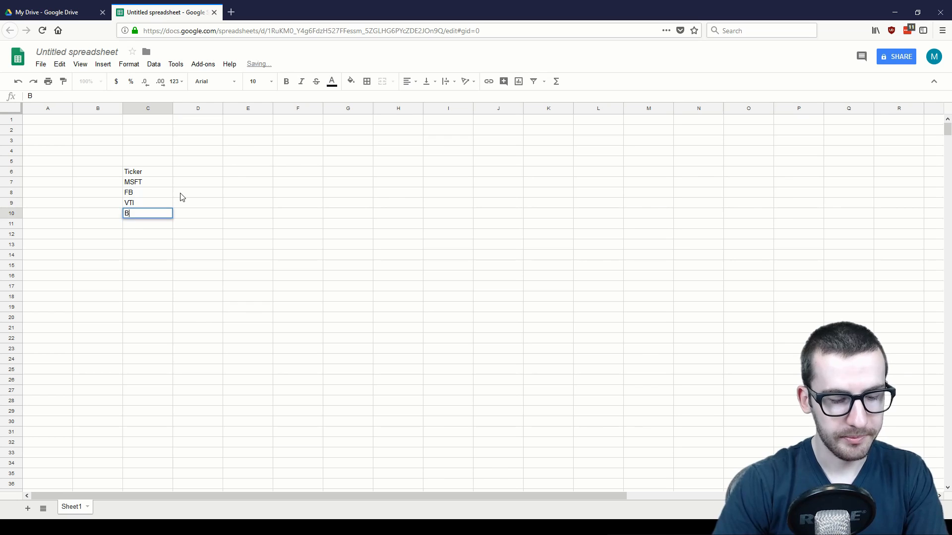
text(ND)
key(Return)
text(AAPL)
key(Return)
click(164, 185)
click(161, 194)
click(162, 205)
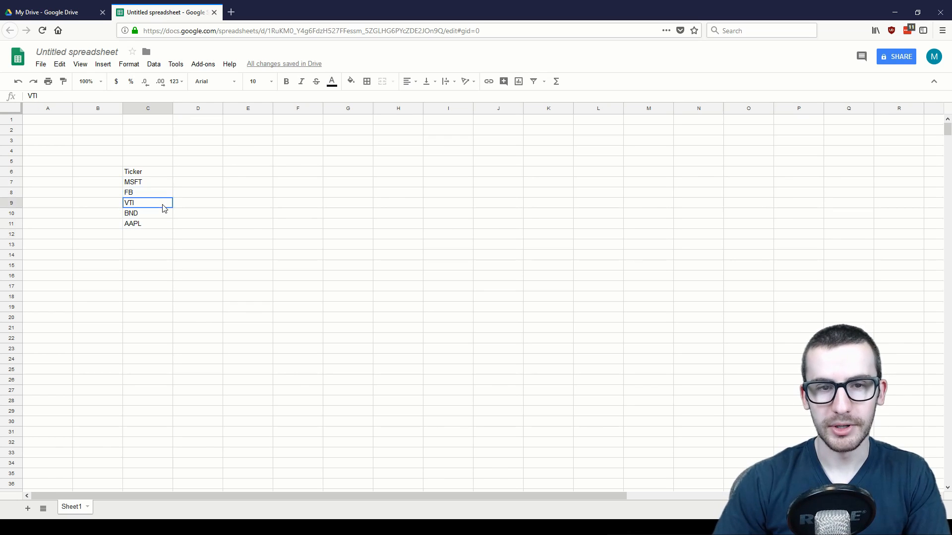
click(159, 215)
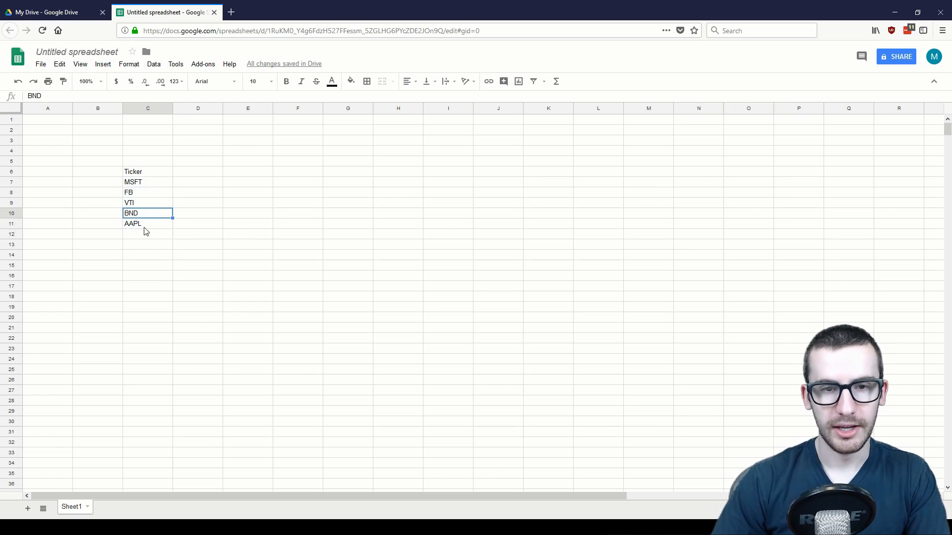
click(152, 227)
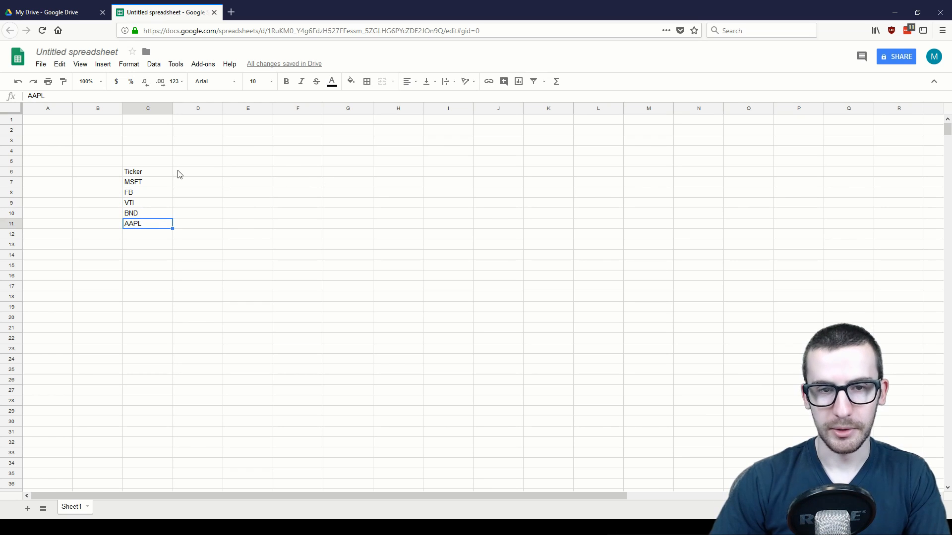
click(163, 172)
drag(154, 175, 156, 229)
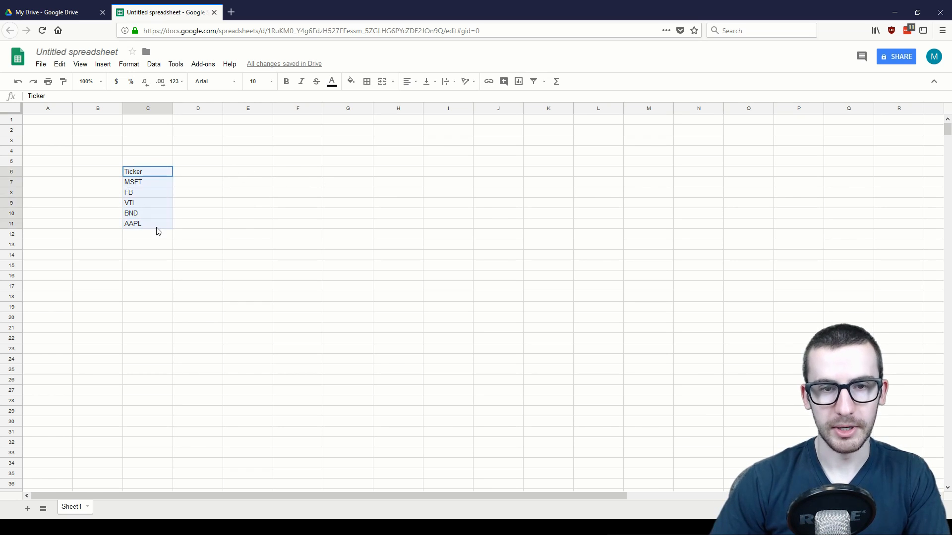
Enter the header Shares in cell D6, beside the Ticker header.
click(201, 172)
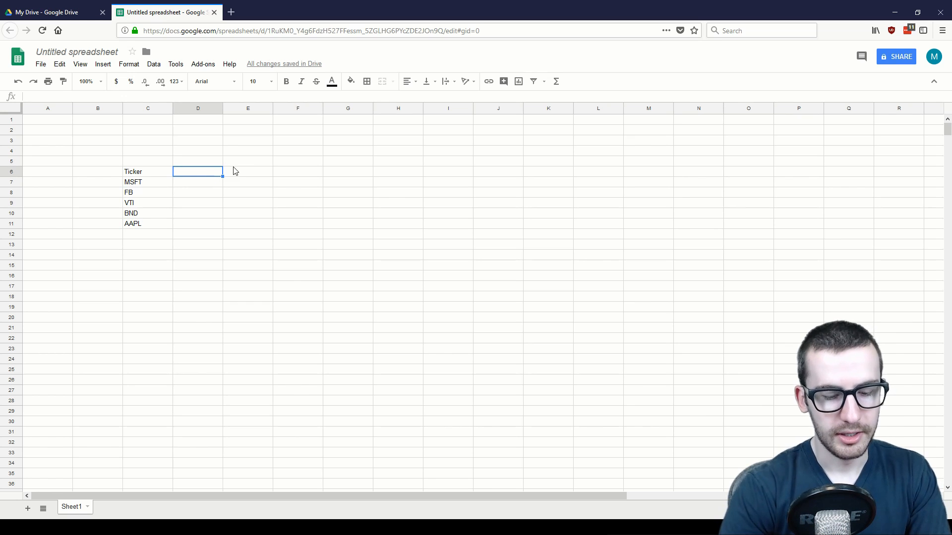
text(Shares)
key(Return)
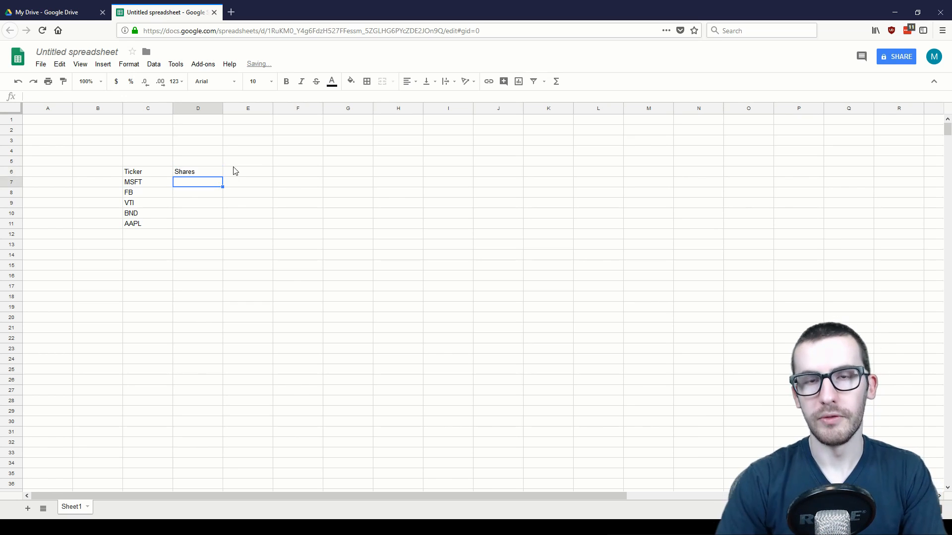
key(Down)
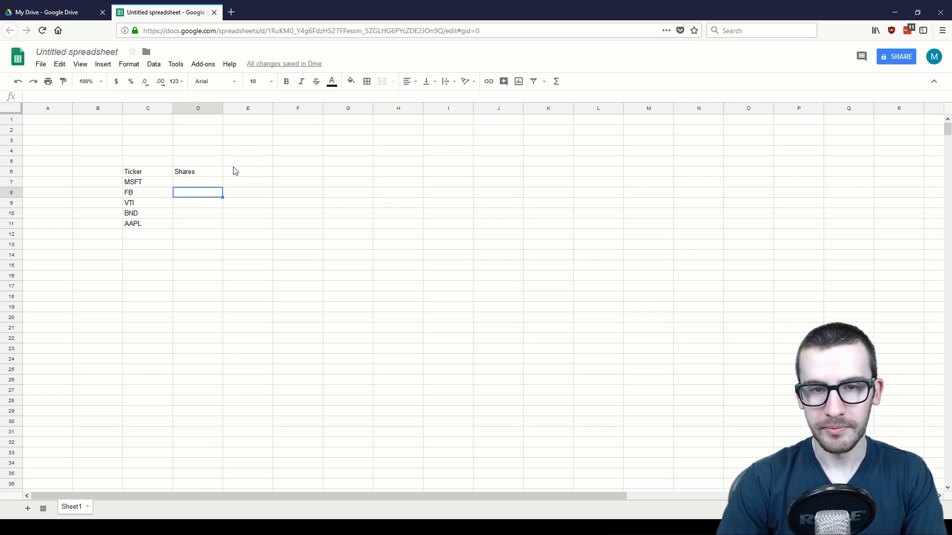
key(Left)
key(Up)
key(shift+Right)
key(shift+Down)
key(shift+Down)
key(shift+Down)
key(shift+Down)
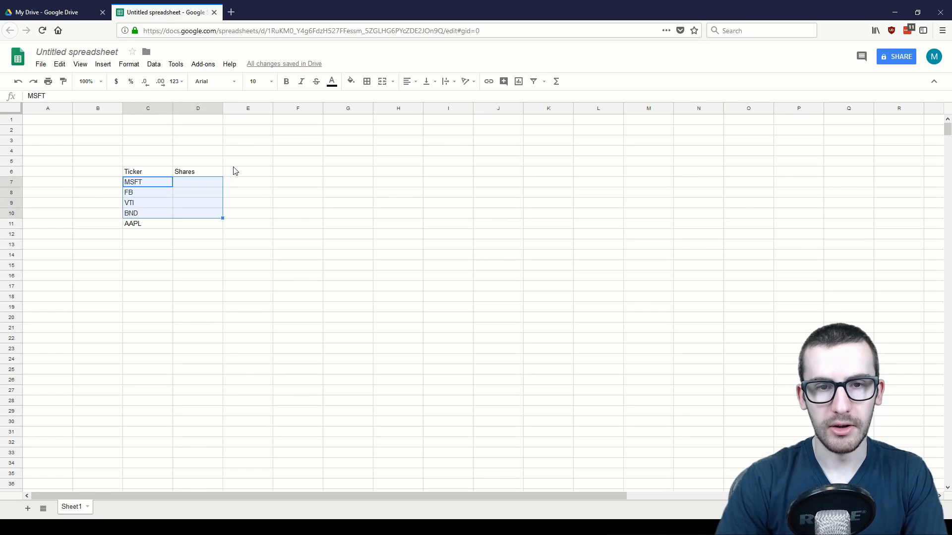
key(Right)
key(Right)
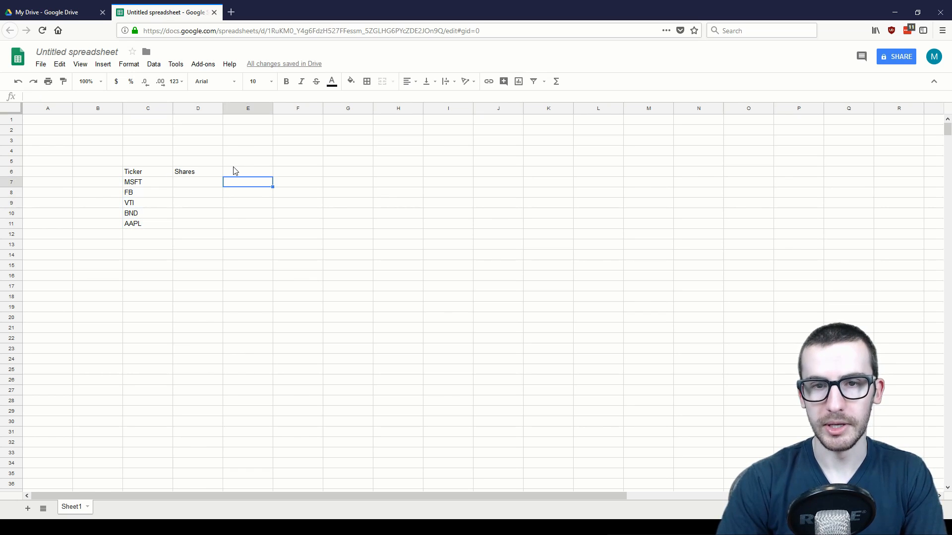
key(Up)
key(shift+Right)
key(shift+Right)
key(shift+Right)
key(shift+Right)
key(shift+Down)
key(shift+Down)
key(shift+Down)
key(shift+Down)
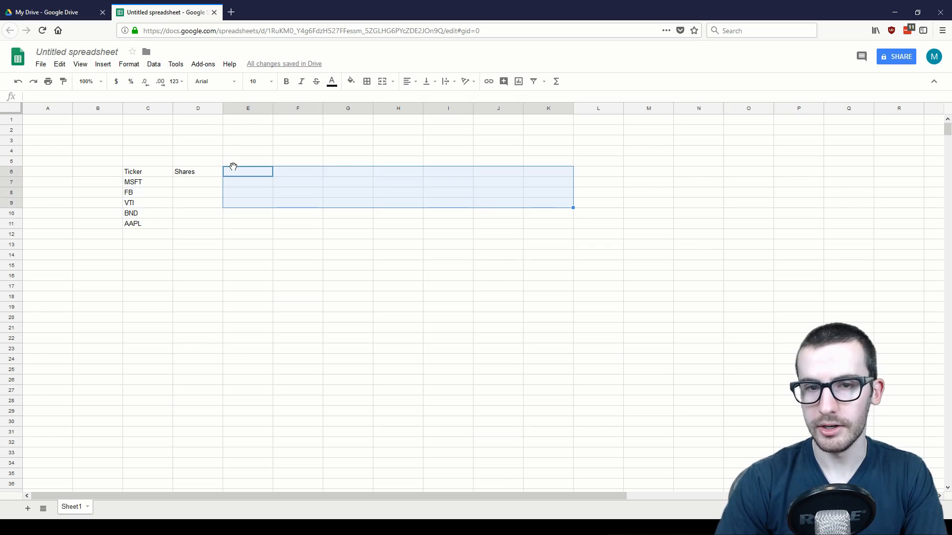
key(Left)
key(Left)
key(Down)
key(shift+Right)
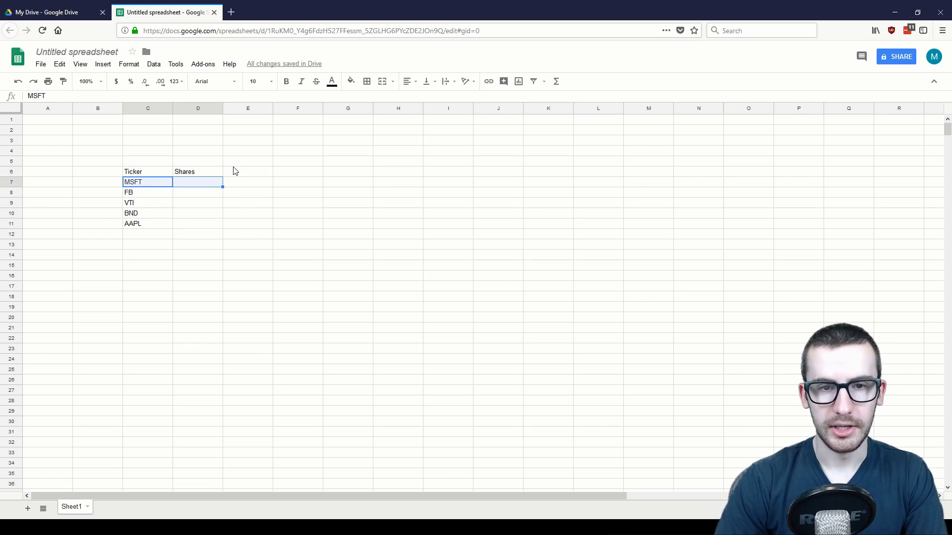
key(shift+Down)
key(shift+Down)
key(shift+Down)
key(shift+Down)
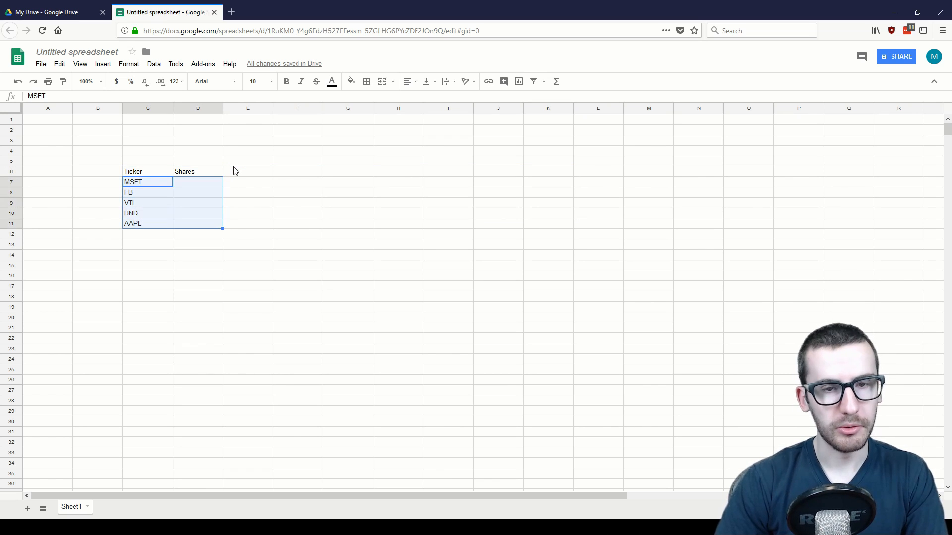
key(shift+Right)
key(shift+Left)
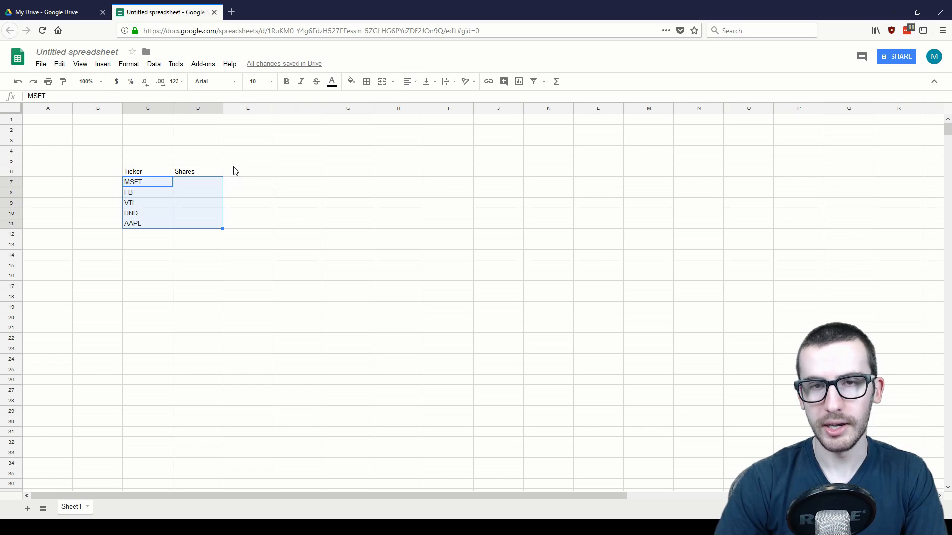
key(Right)
key(Right)
key(Right)
key(Right)
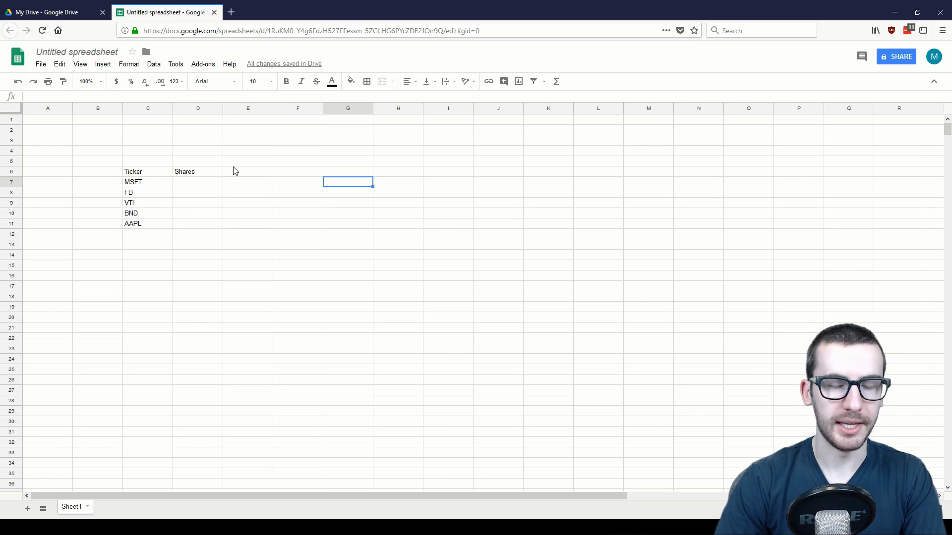
Fill the Shares column with 5 for MSFT, 4 for FB, 8 for VTI, 5 for BND and 1 for AAPL.
key(Left)
key(Left)
key(Left)
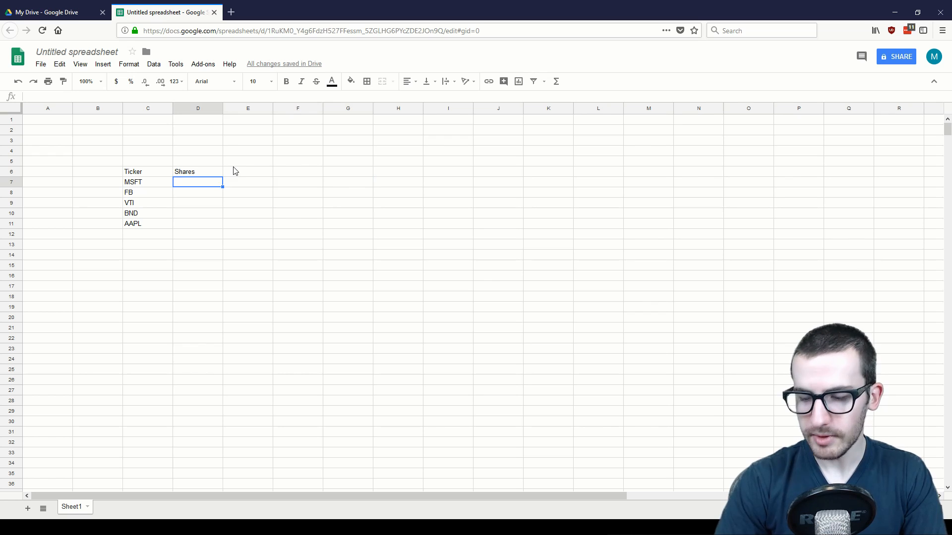
text(5)
key(Return)
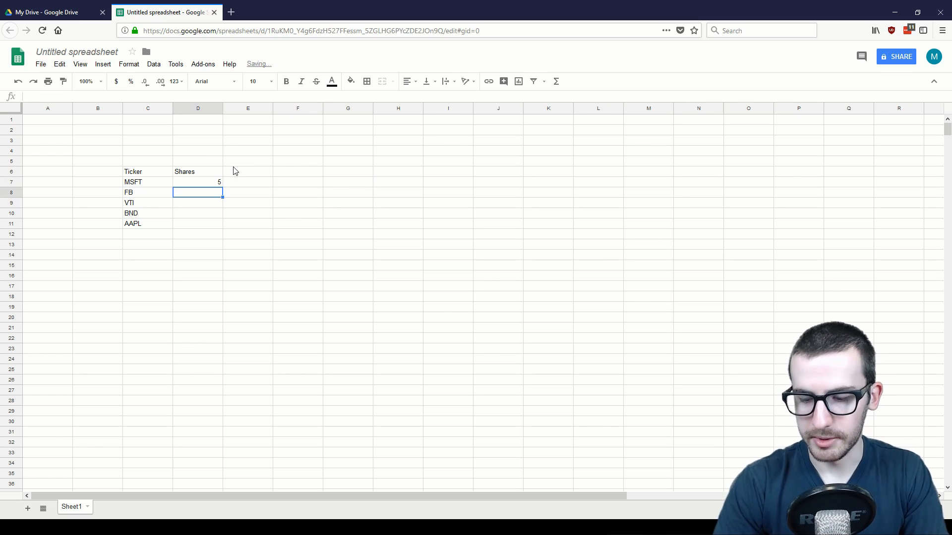
text(4)
key(Return)
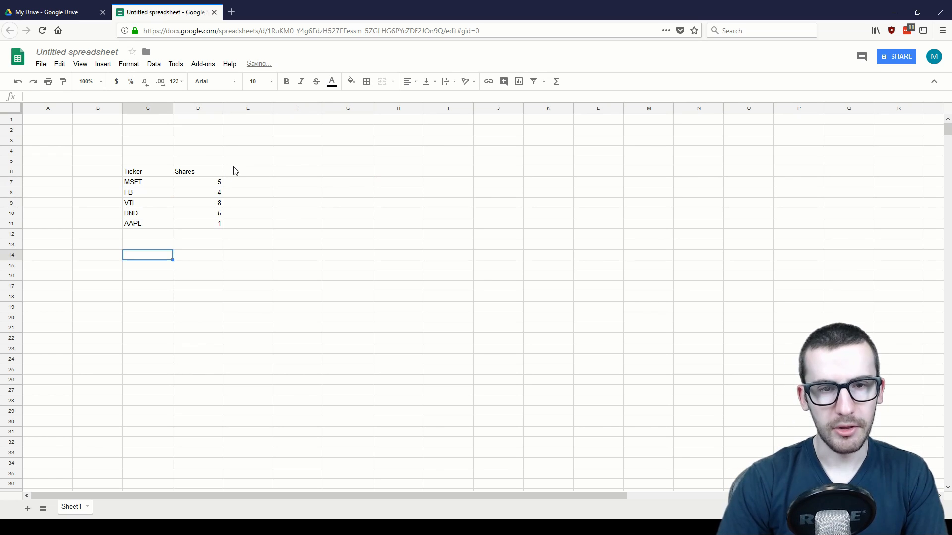
Add a Cash row label in cell C12, directly below AAPL.
key(Up)
key(Up)
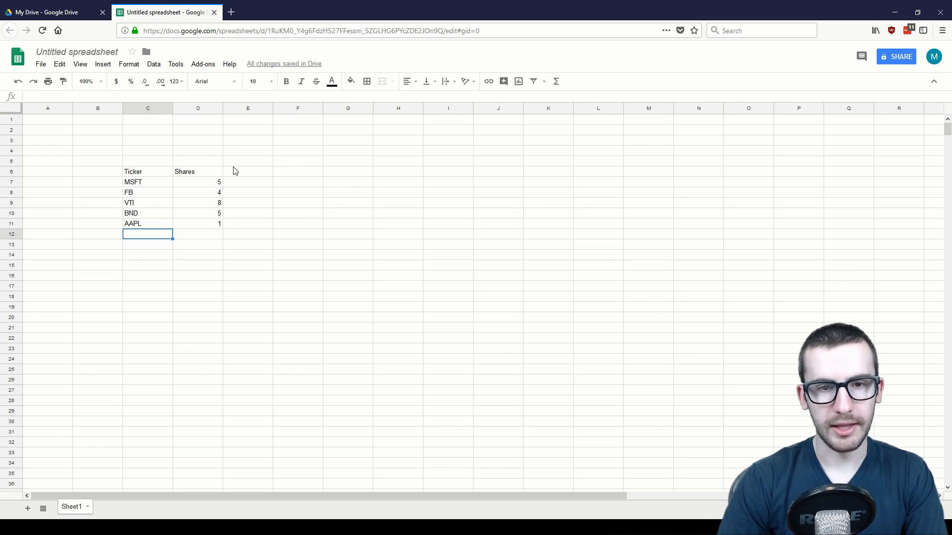
text(Ca)
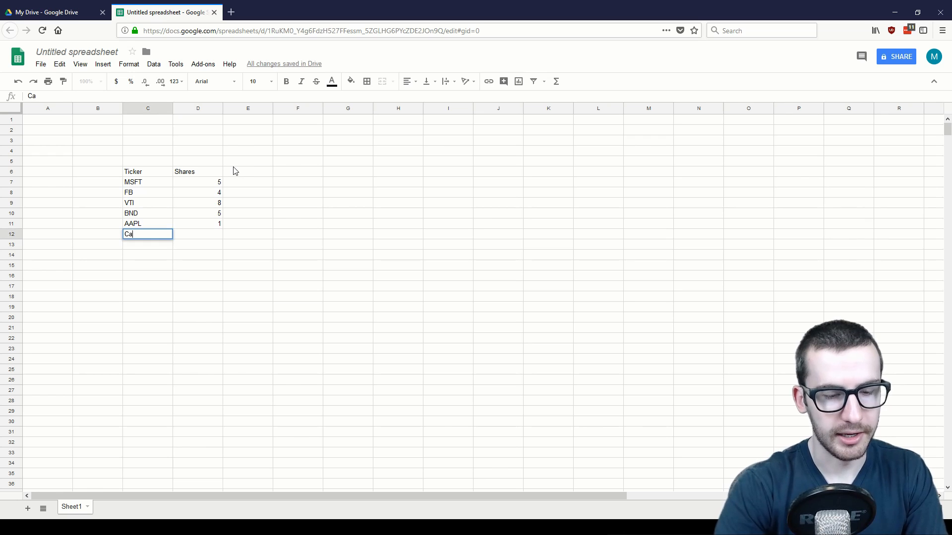
text(sh)
key(Return)
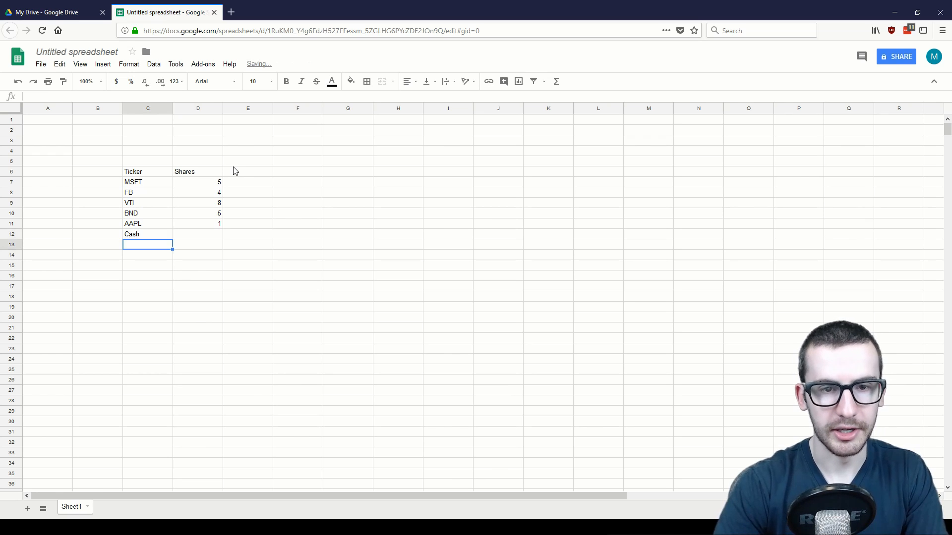
key(Up)
key(Right)
key(Right)
key(Left)
key(Left)
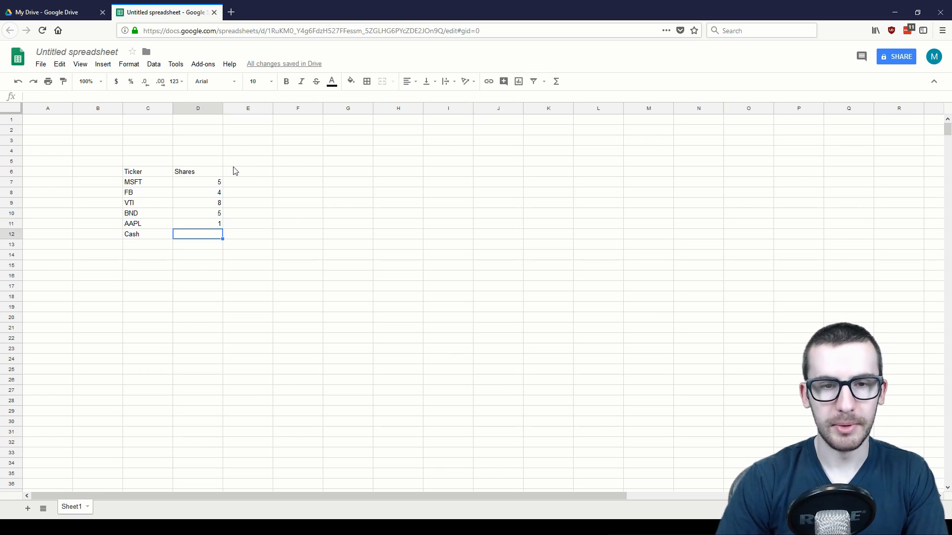
key(Right)
key(Right)
key(Left)
key(Left)
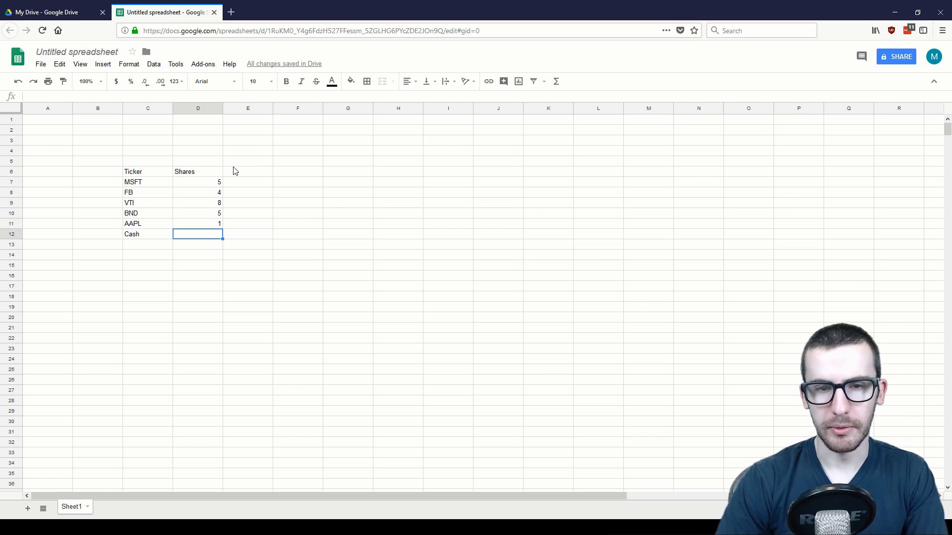
key(Right)
key(Left)
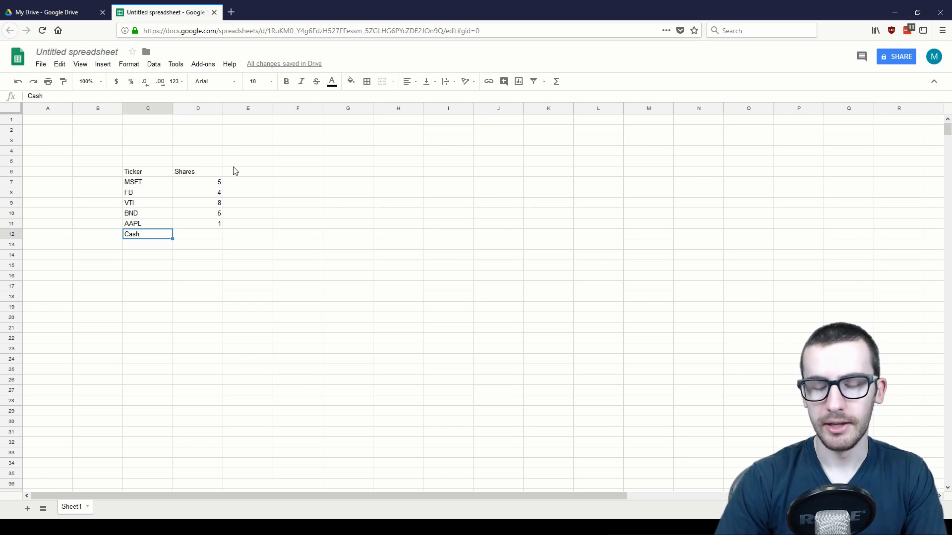
key(Right)
key(Right)
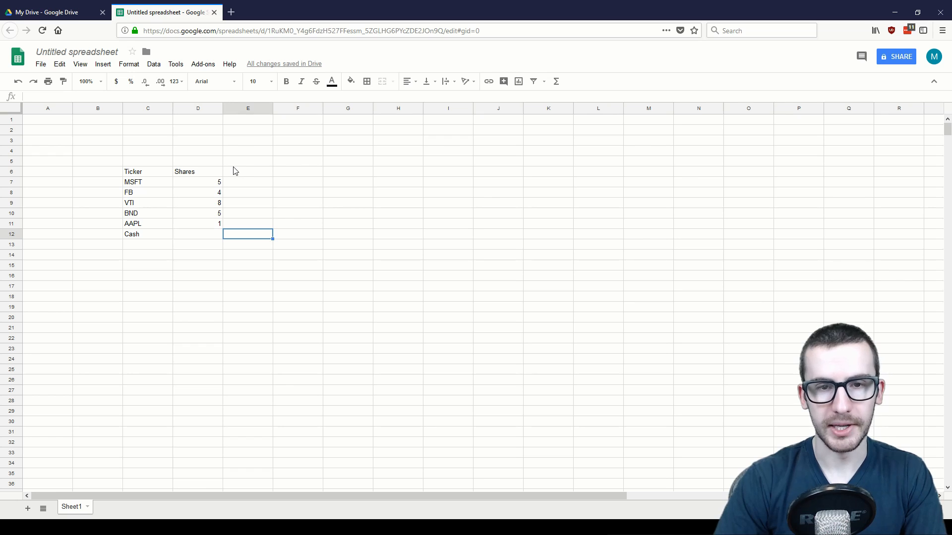
Enter 250 as the cash amount in cell D12, beside the Cash label.
key(Left)
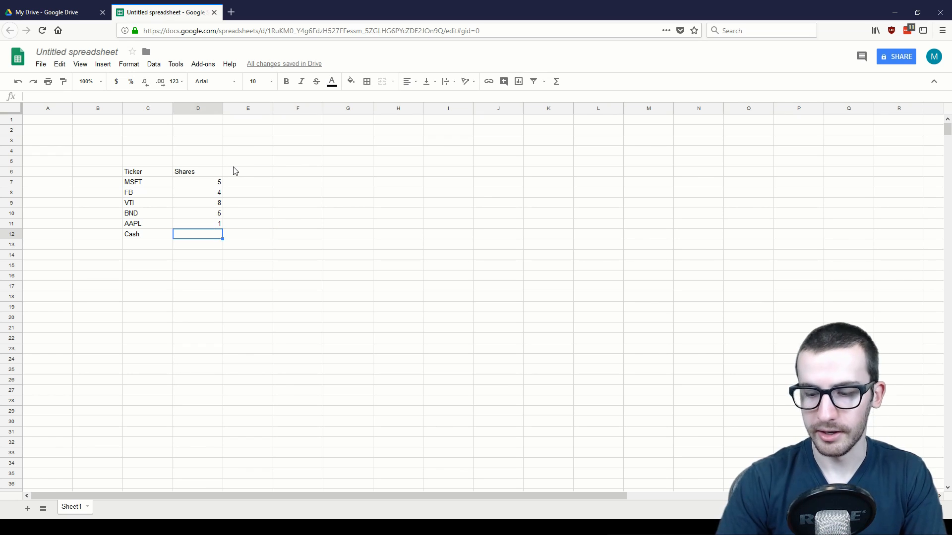
text(250)
key(ctrl+Up)
key(Left)
key(shift+Right)
key(shift+Down)
key(shift+Down)
key(shift+Down)
key(shift+Down)
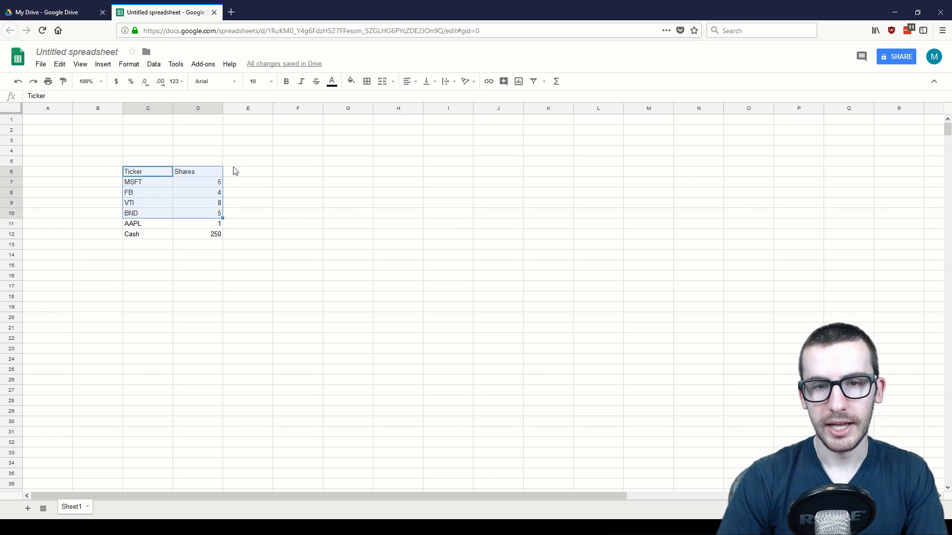
key(shift+Down)
key(shift+Down)
key(Right)
key(Right)
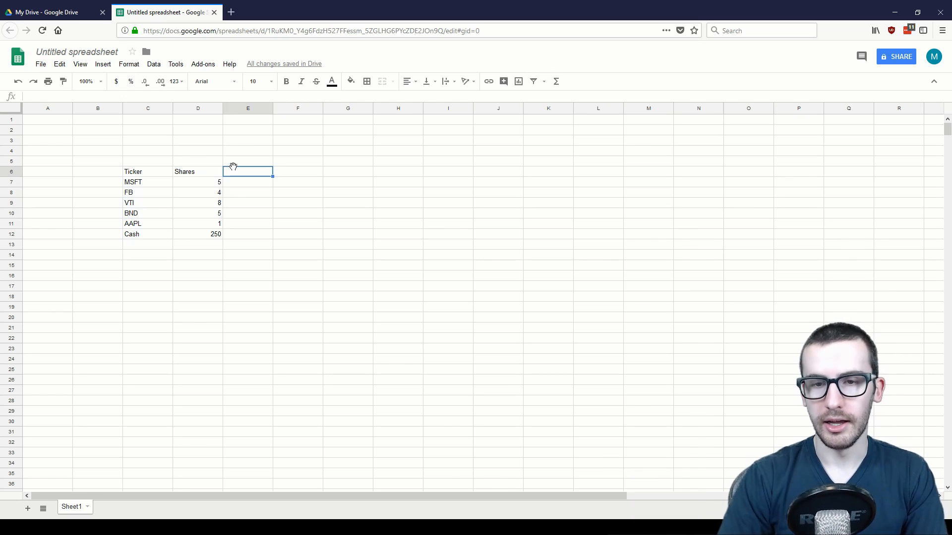
key(shift+Right)
key(shift+Right)
key(shift+Right)
key(shift+Right)
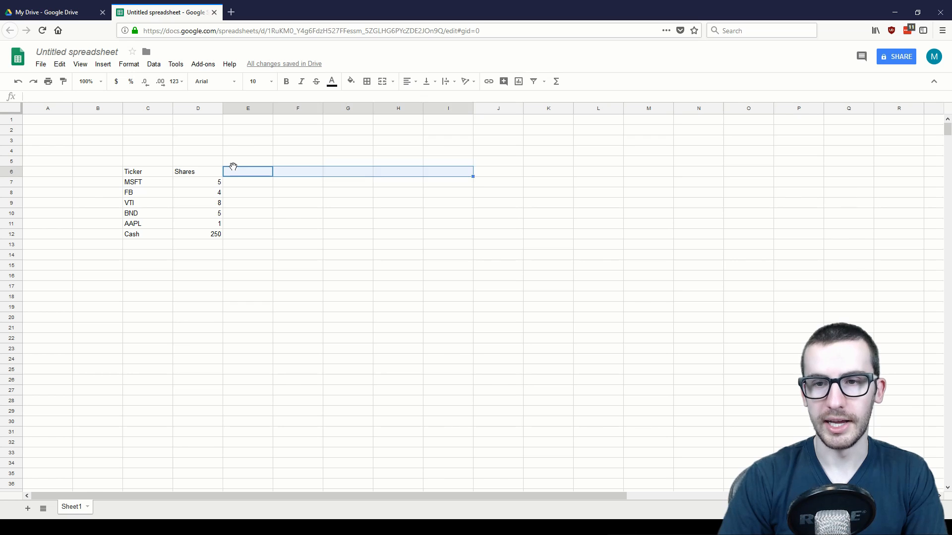
key(shift+Down)
key(shift+Down)
key(shift+Down)
key(shift+Down)
key(shift+Down)
key(shift+Down)
key(shift+Right)
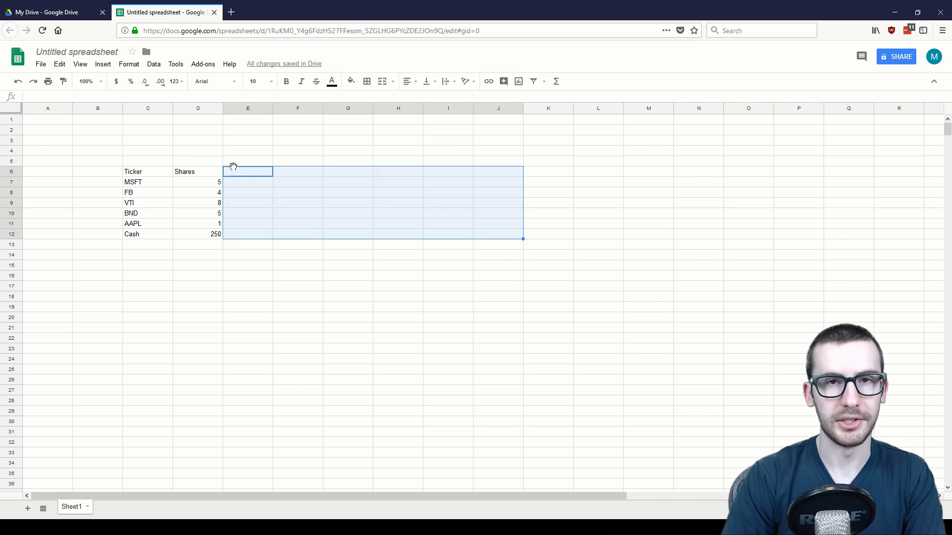
key(Left)
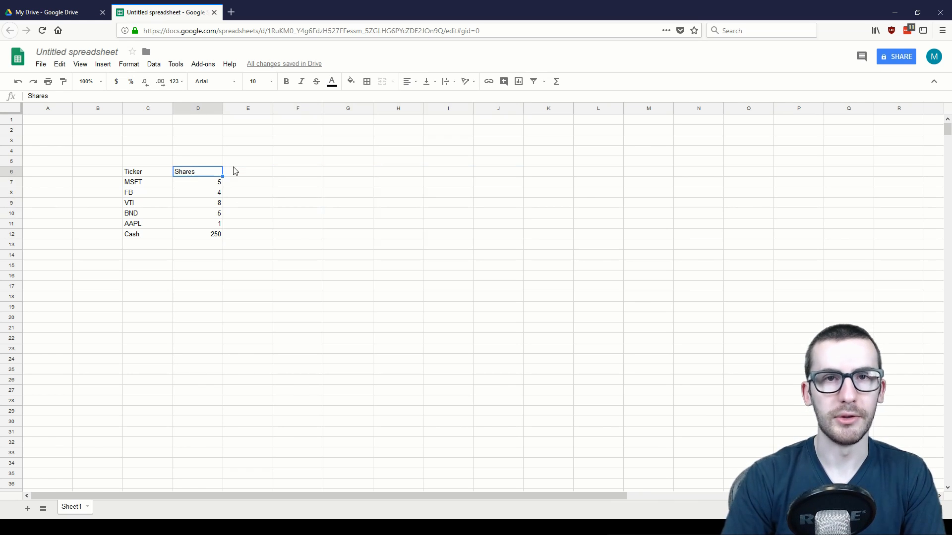
click(234, 170)
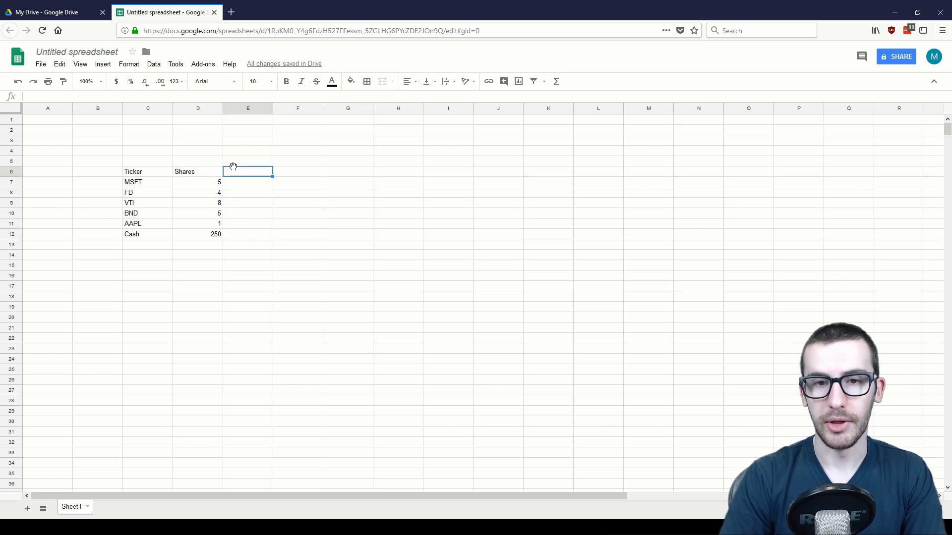
key(Down)
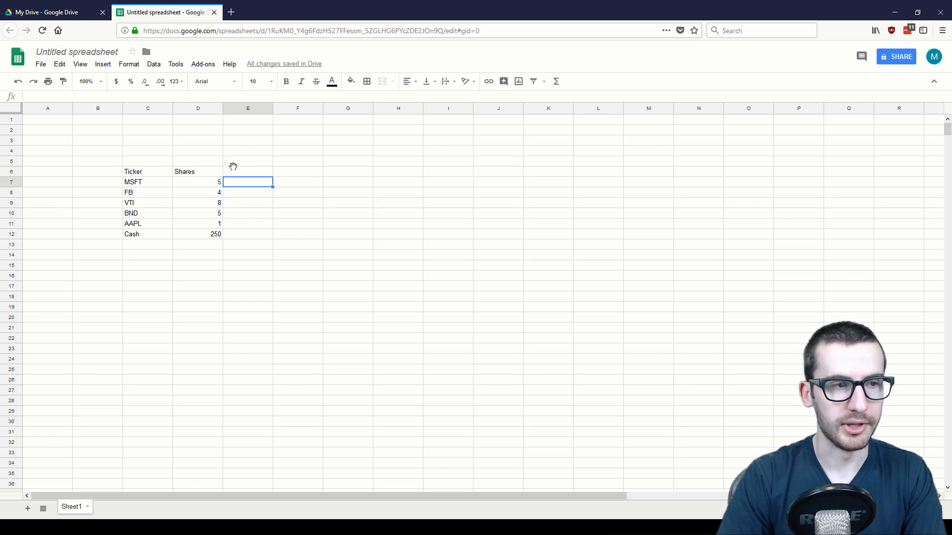
Enter the header Average Cost in cell E6, beside the Shares header.
click(233, 167)
text(Ave)
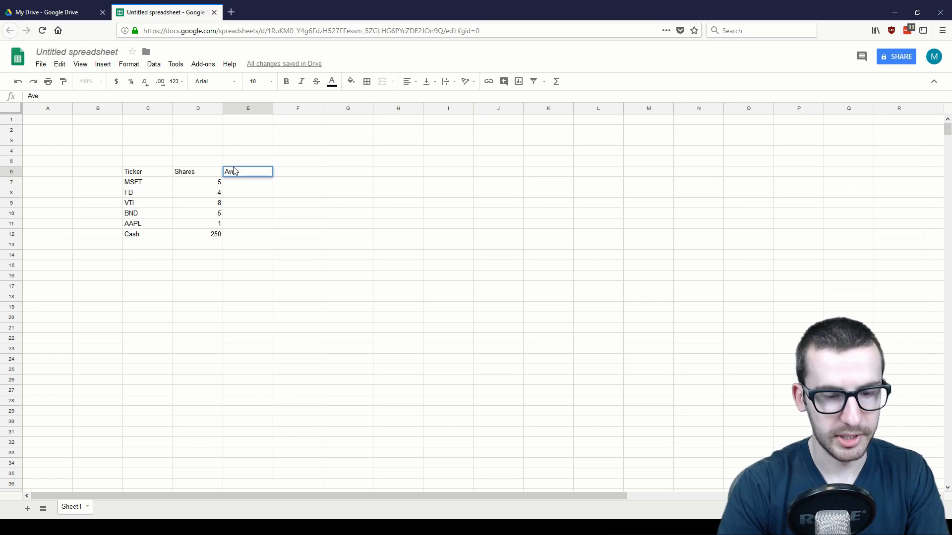
text(rage Coas)
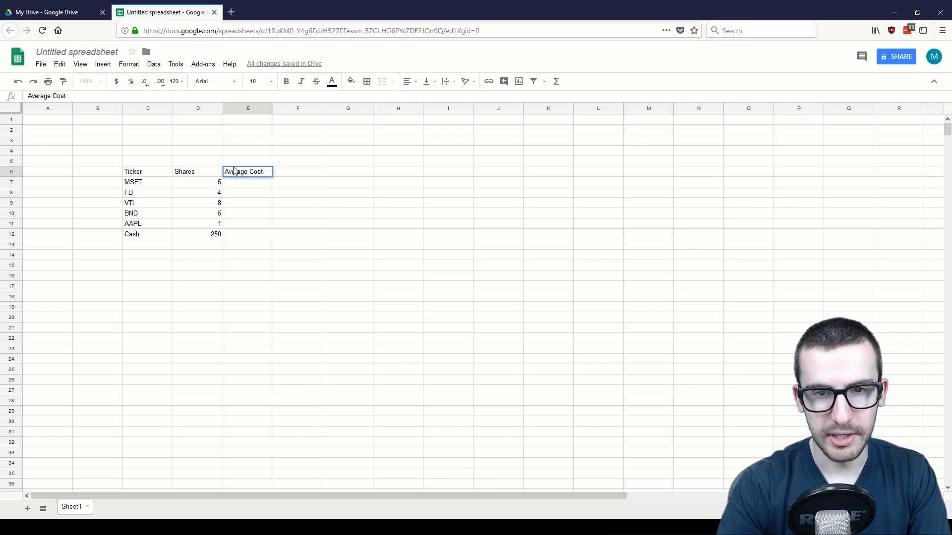
key(Return)
key(Up)
key(Up)
key(Down)
key(Up)
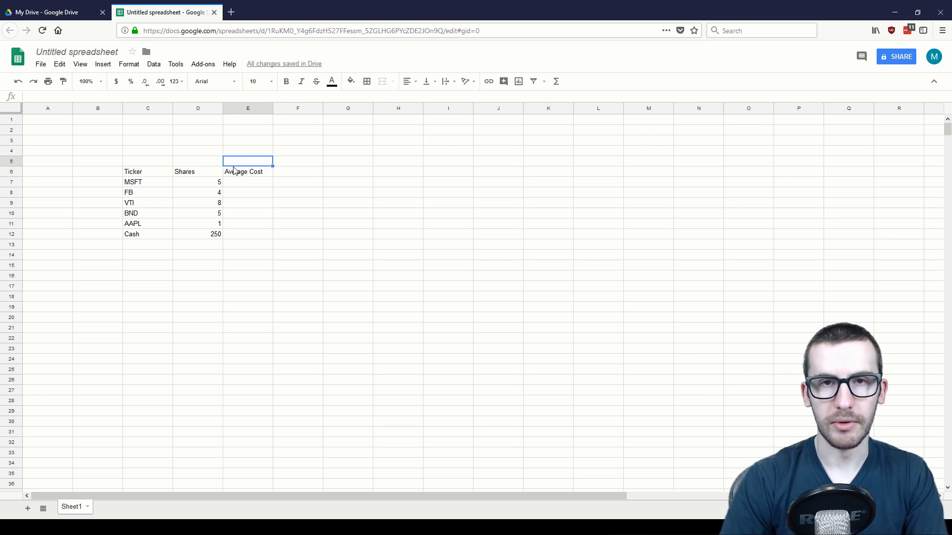
key(Down)
key(Down)
key(Up)
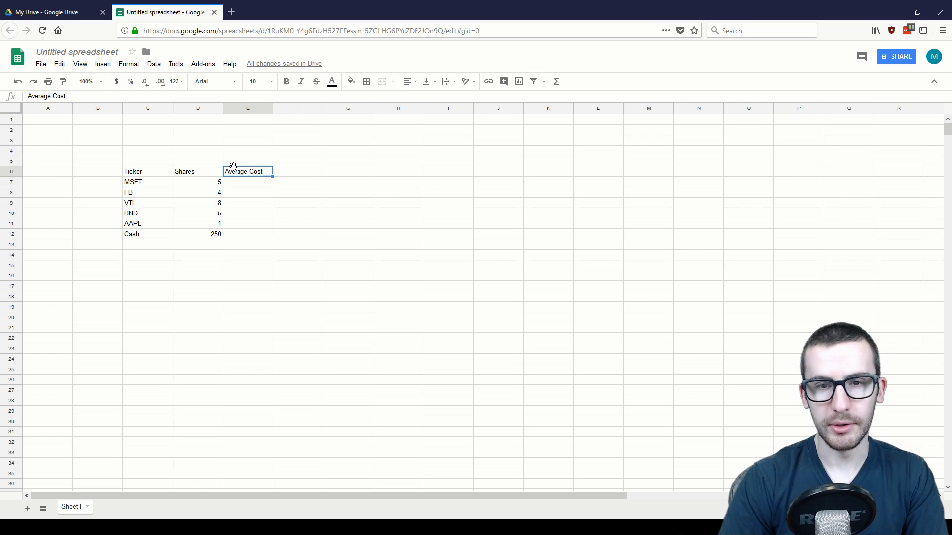
key(Down)
key(Down)
key(Up)
key(Up)
Fill the Average Cost column with 100 for MSFT, 150 for FB, 150 for VTI, 80 for BND, 150 for AAPL and 250 for Cash.
key(Down)
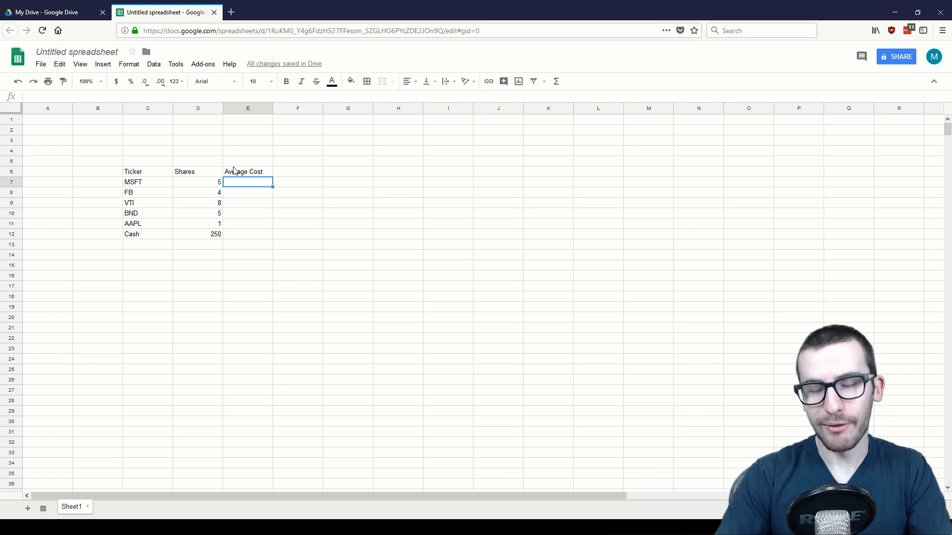
text(11)
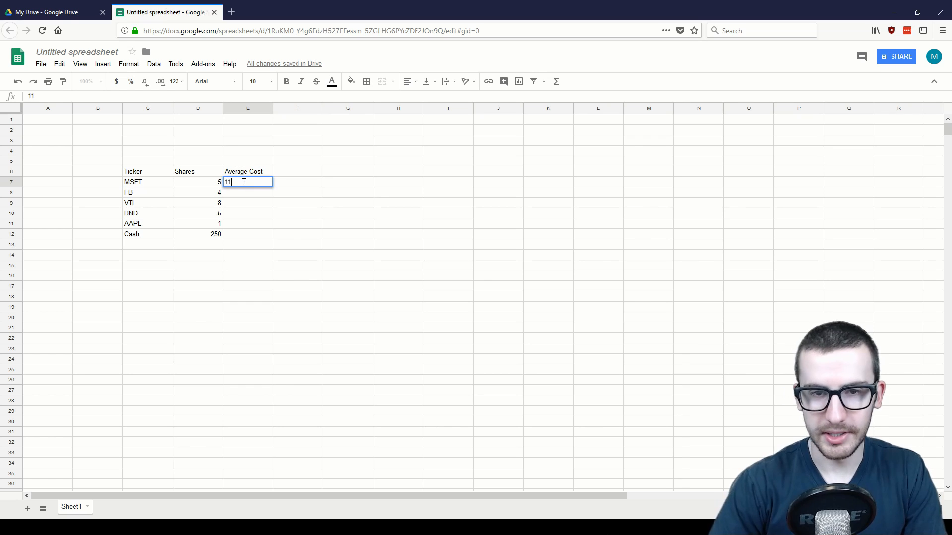
text(0)
key(BackSpace)
key(BackSpace)
text(00)
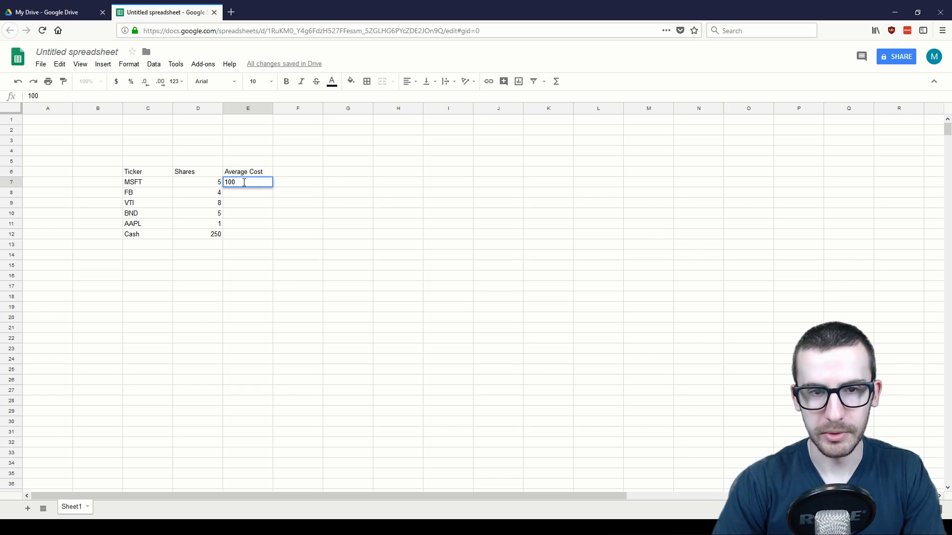
key(Return)
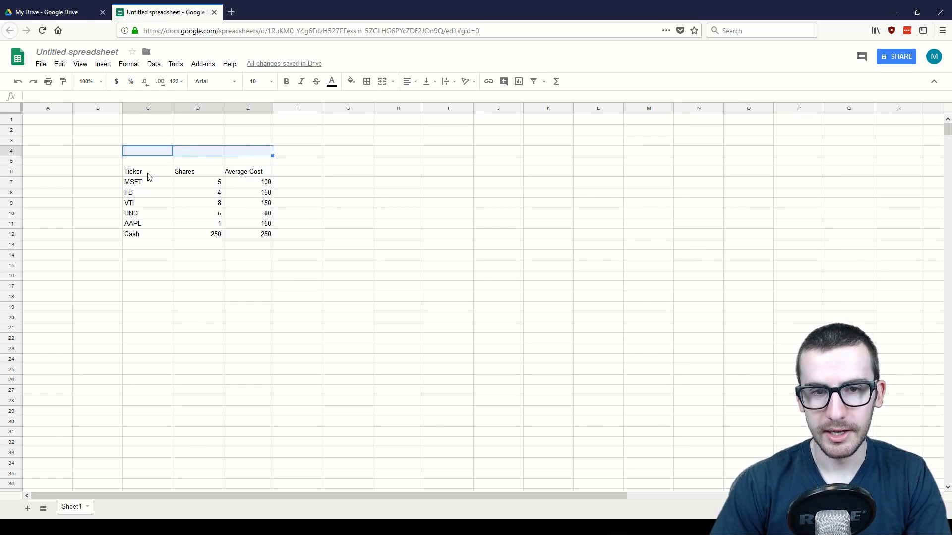
Make the Ticker, Shares and Average Cost headers in row 6 bold.
drag(149, 177, 259, 176)
key(ctrl+b)
click(303, 178)
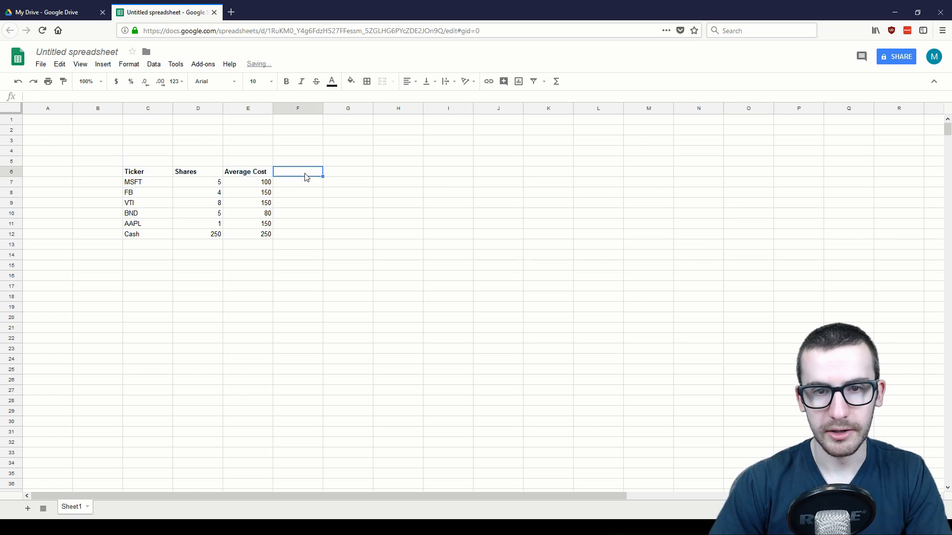
Review the Ticker, Shares and Average Cost entries and the empty columns beside them.
drag(131, 185, 252, 237)
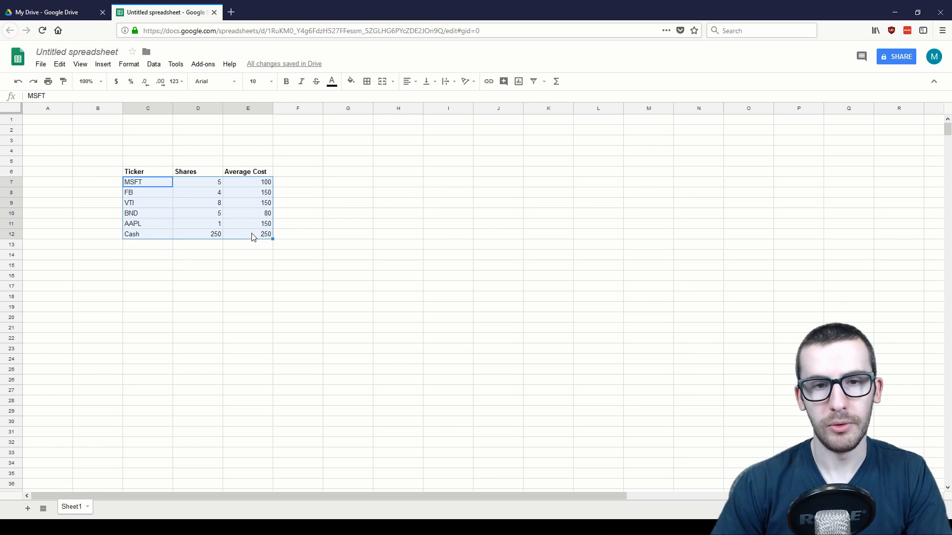
drag(160, 185, 153, 241)
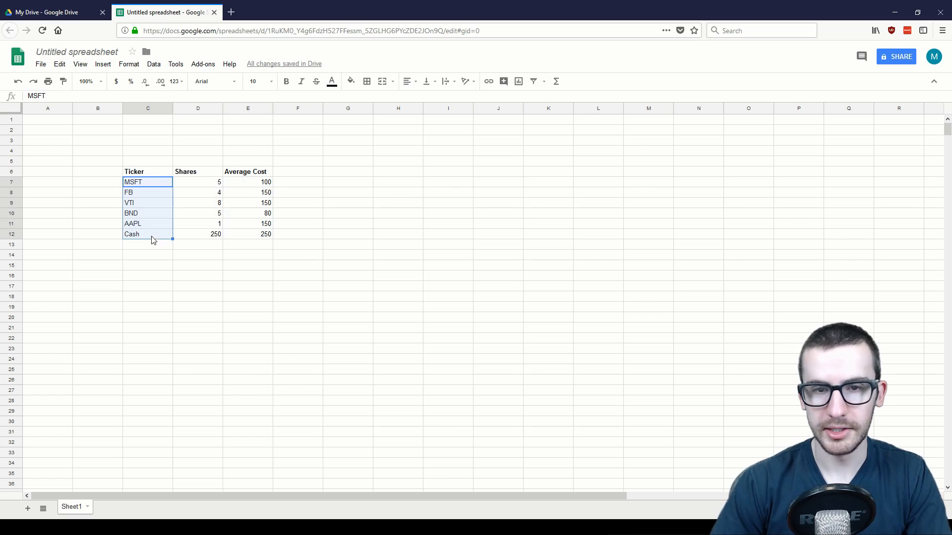
drag(204, 174, 208, 236)
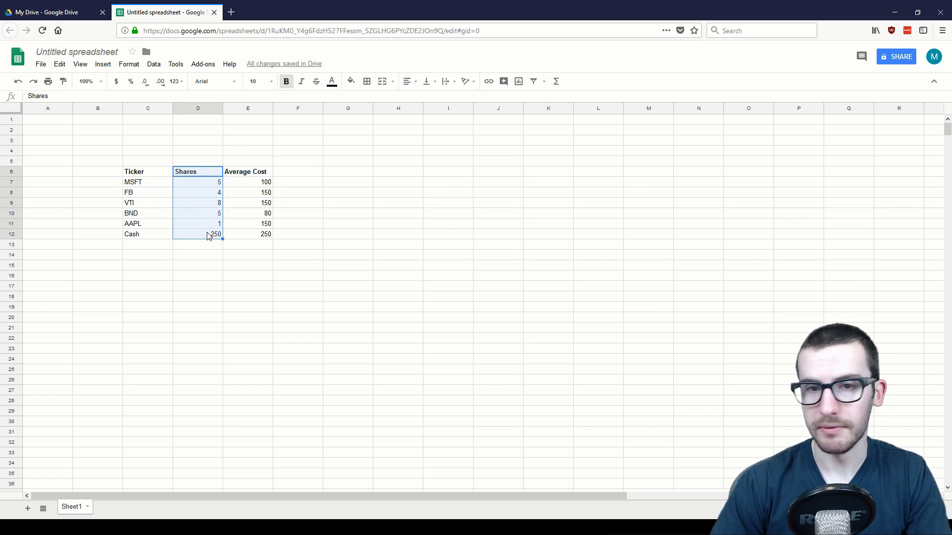
drag(266, 181, 254, 237)
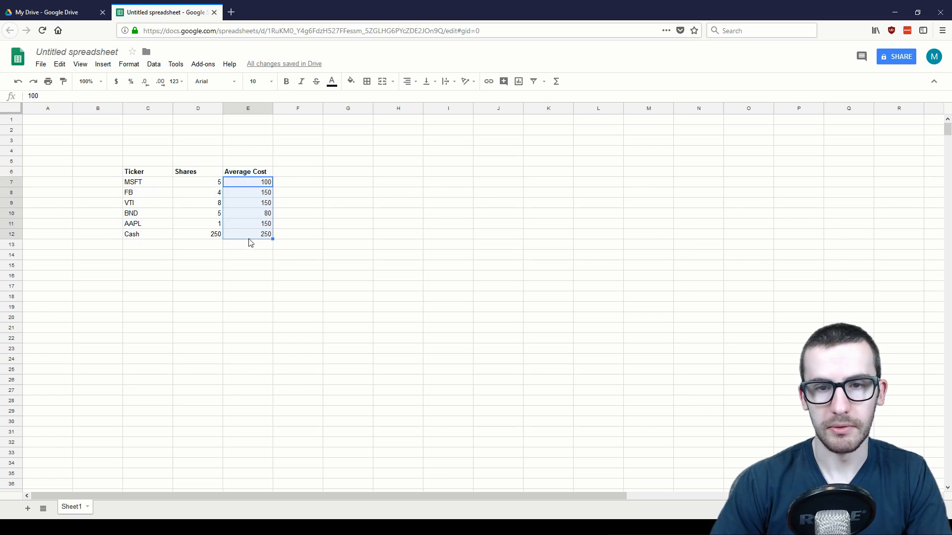
click(305, 174)
drag(327, 175, 691, 237)
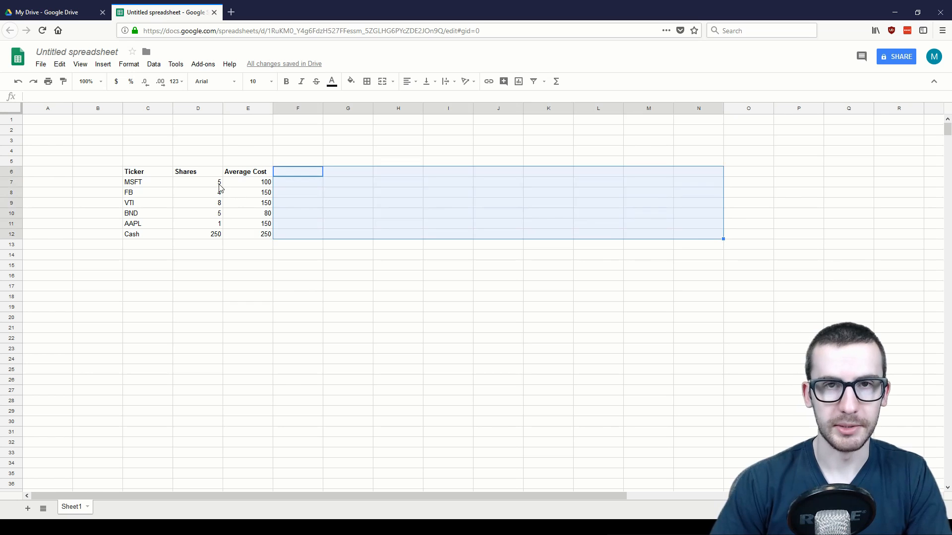
click(184, 188)
click(154, 189)
click(188, 186)
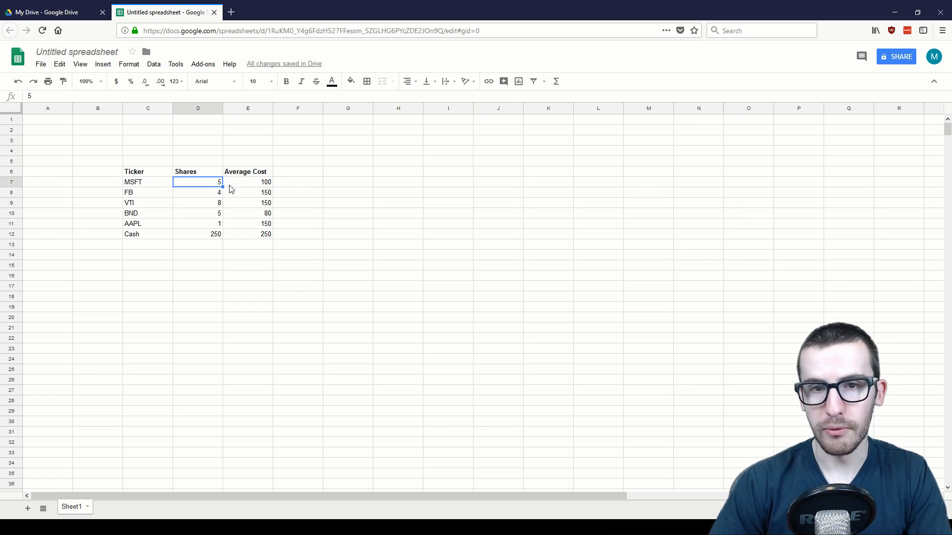
click(232, 187)
click(255, 196)
click(256, 206)
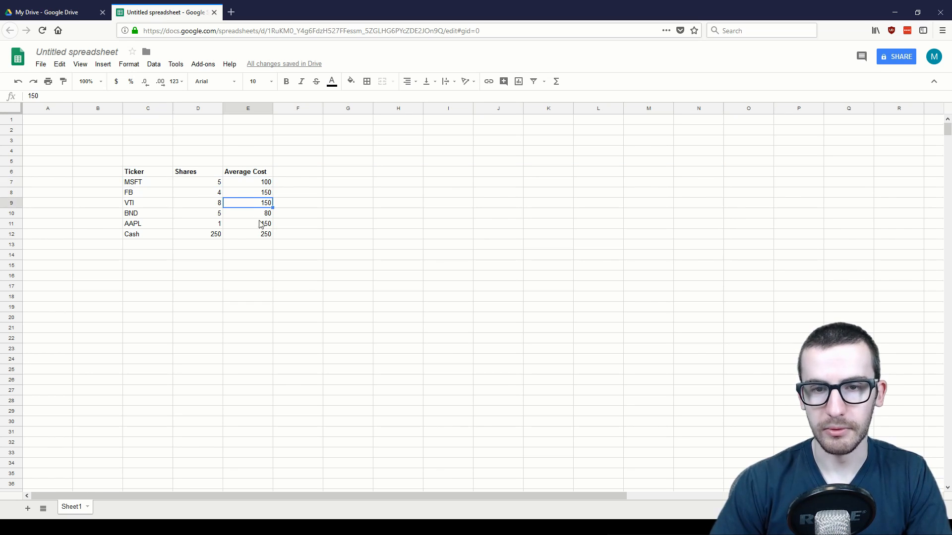
Add a bold Price header in cell F6, beside Average Cost.
click(298, 174)
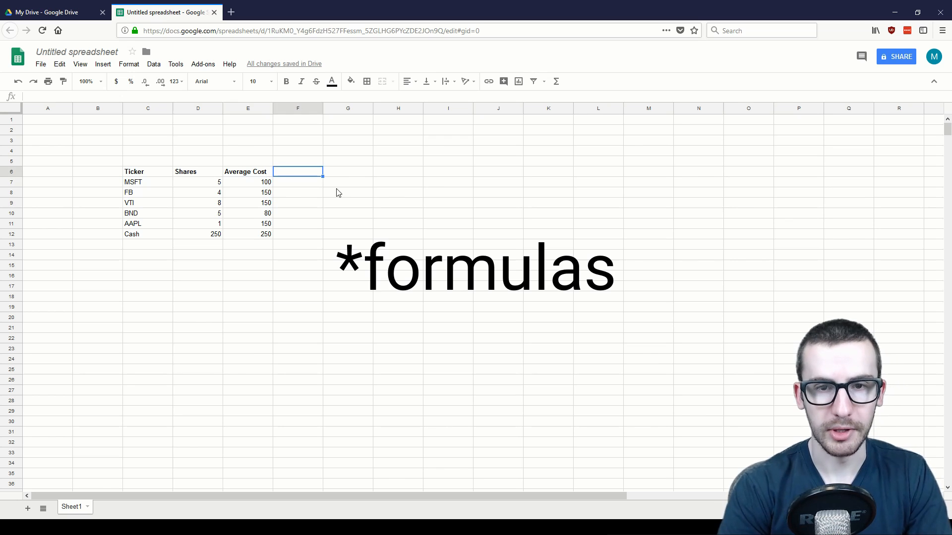
text(Price)
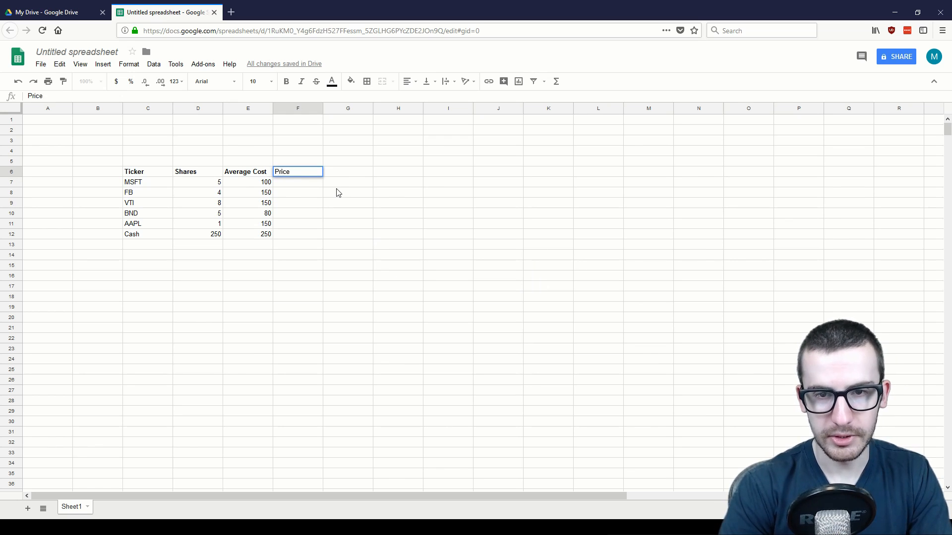
key(Return)
key(Up)
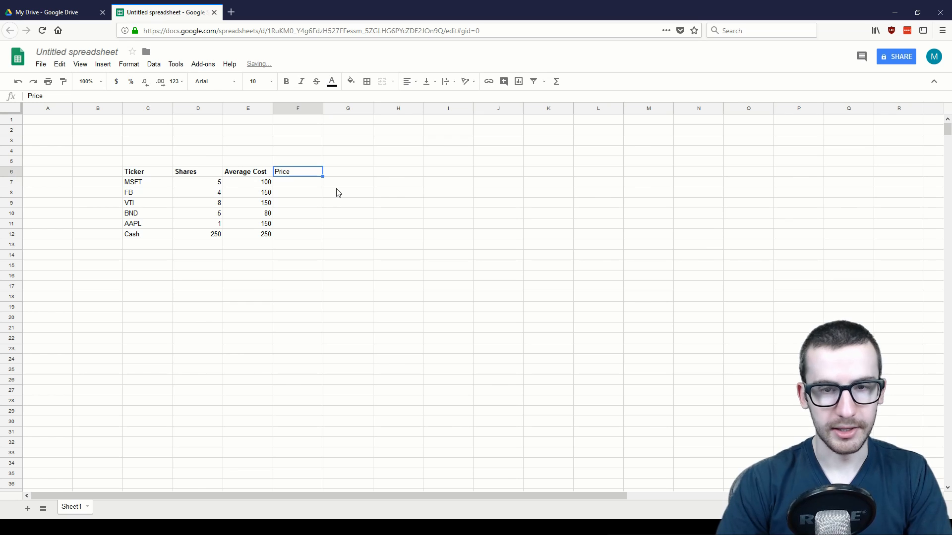
key(ctrl+b)
key(Down)
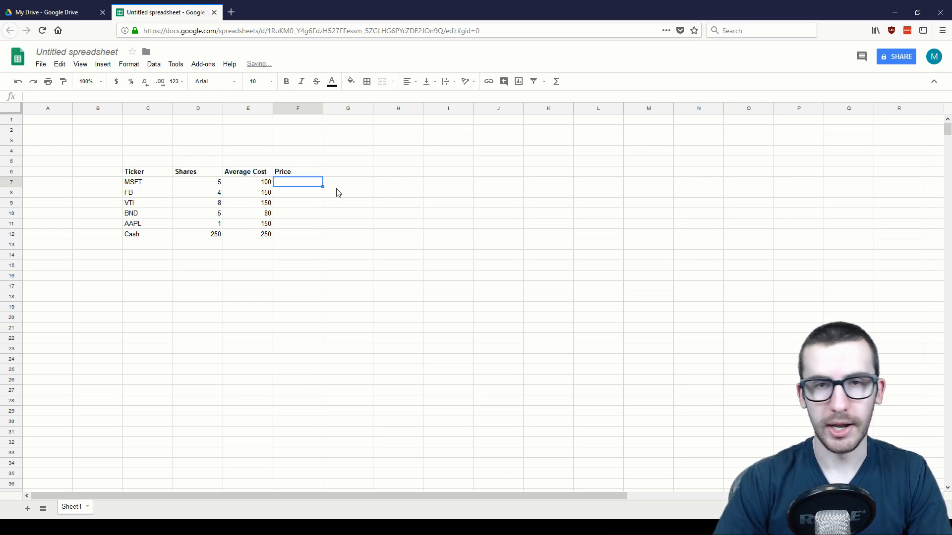
Enter the formula =GOOGLEFINANCE("MSFT") in cell F7 to pull the Microsoft share price.
drag(149, 182, 155, 231)
click(297, 182)
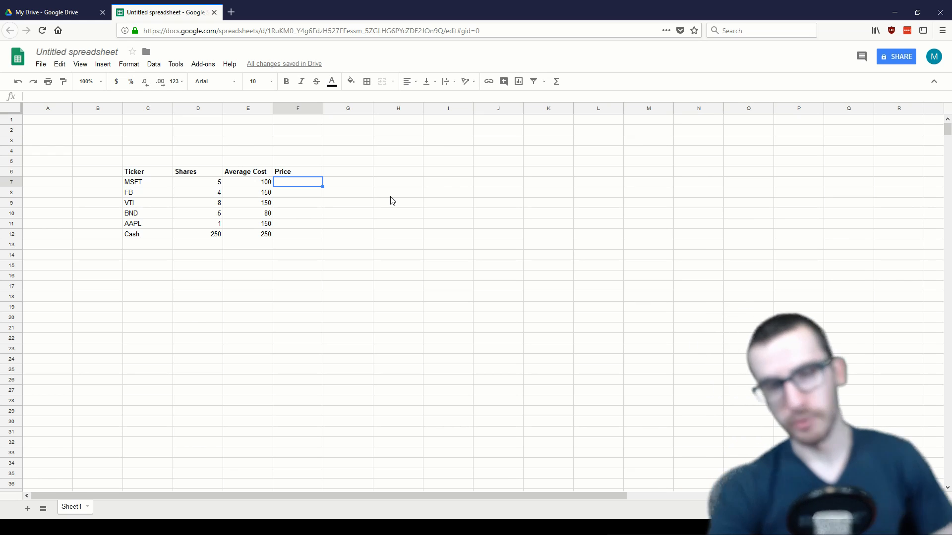
text(=)
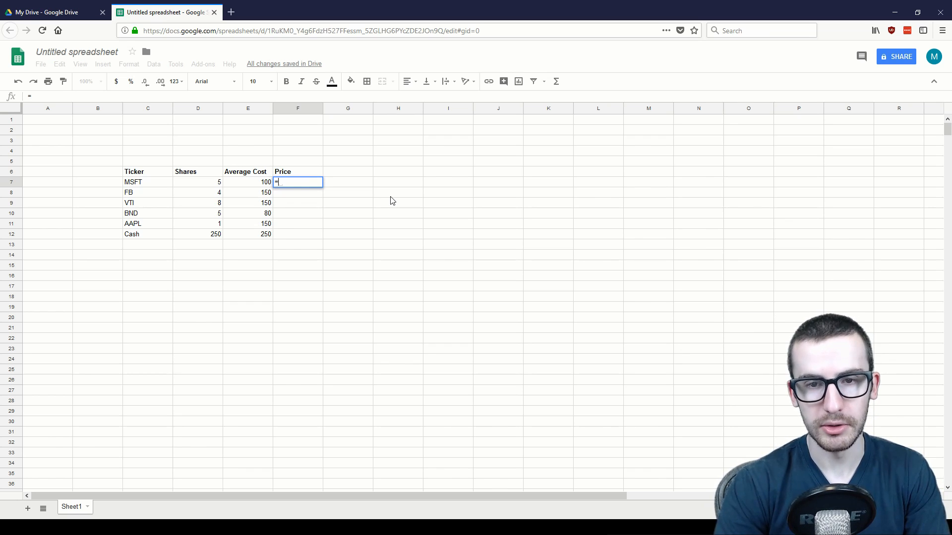
text(GO)
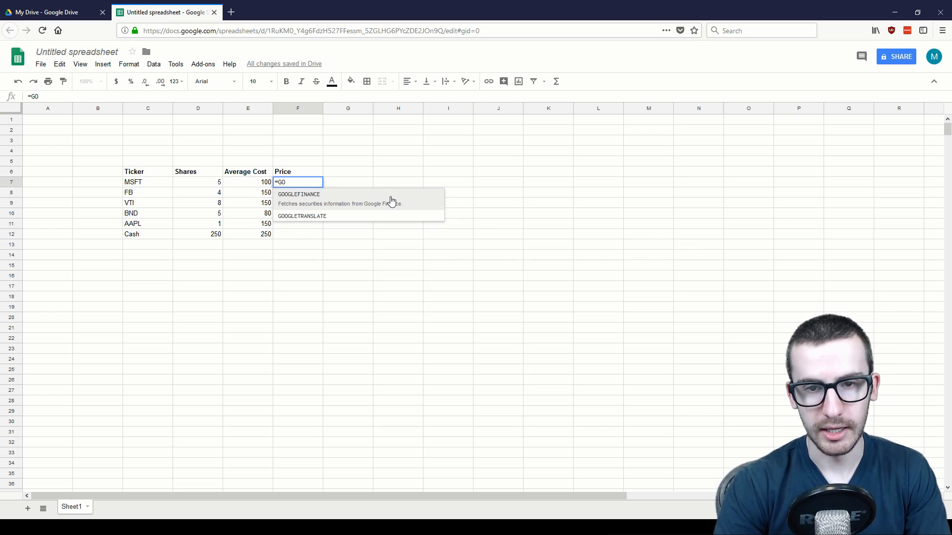
text(OG)
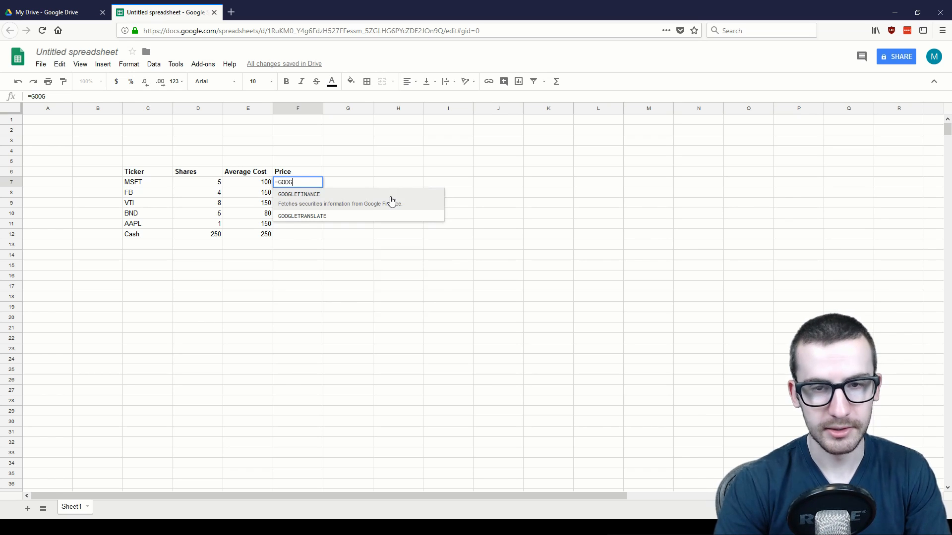
text(L)
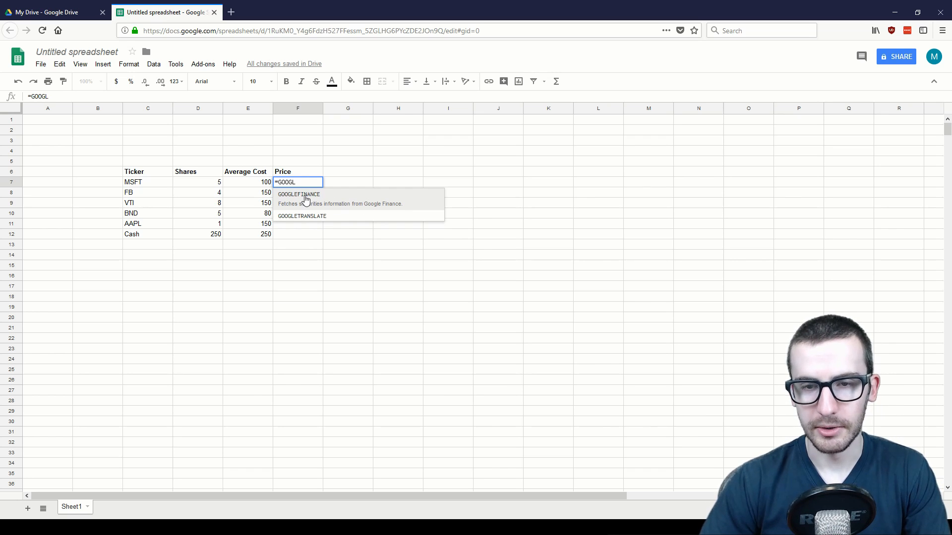
click(303, 196)
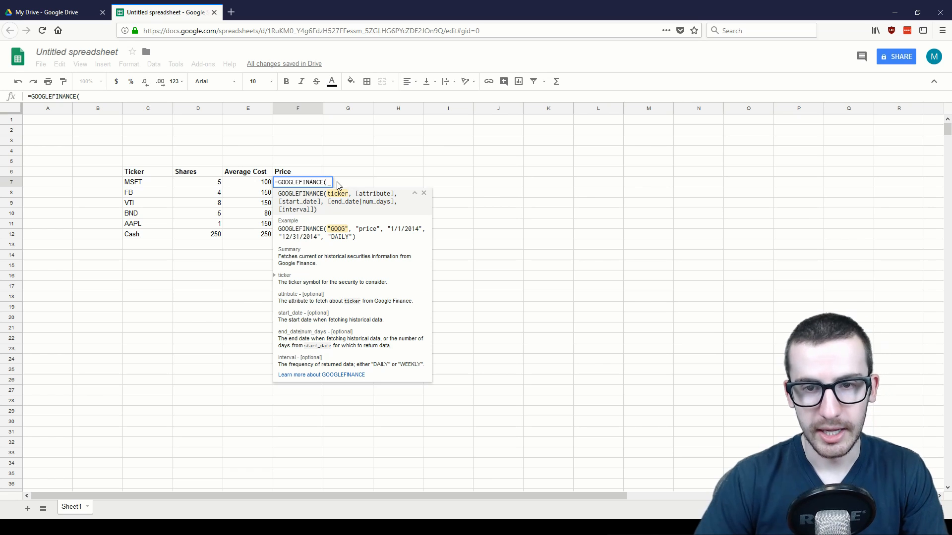
text(MSFT)
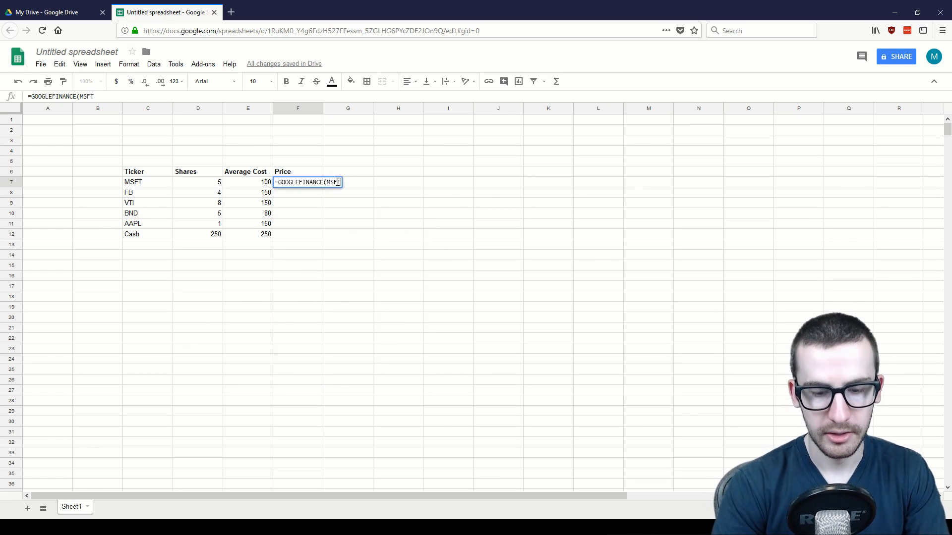
text(")
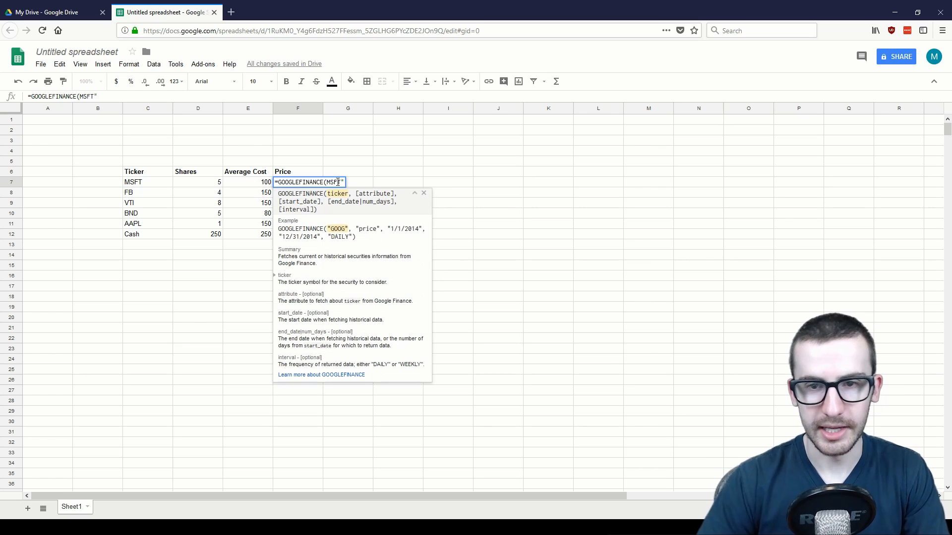
click(328, 181)
text(")
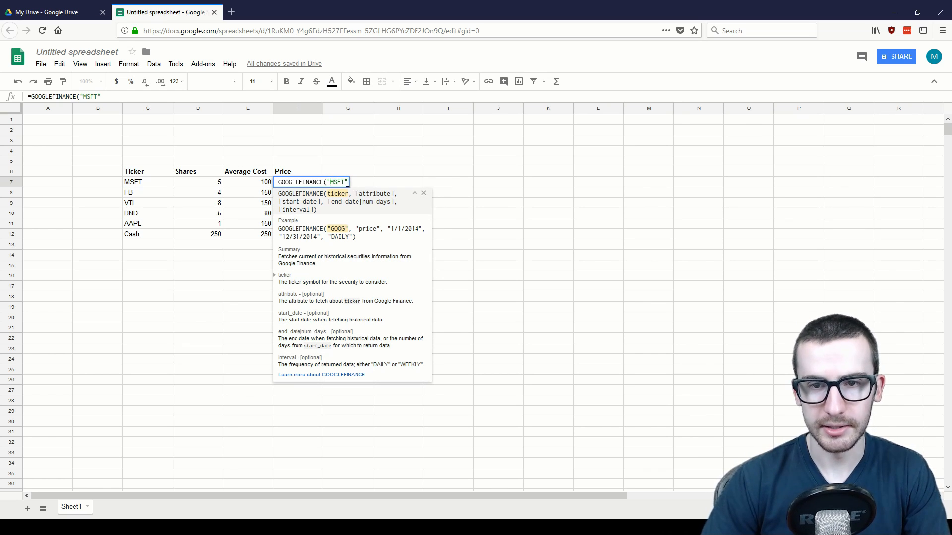
key(Return)
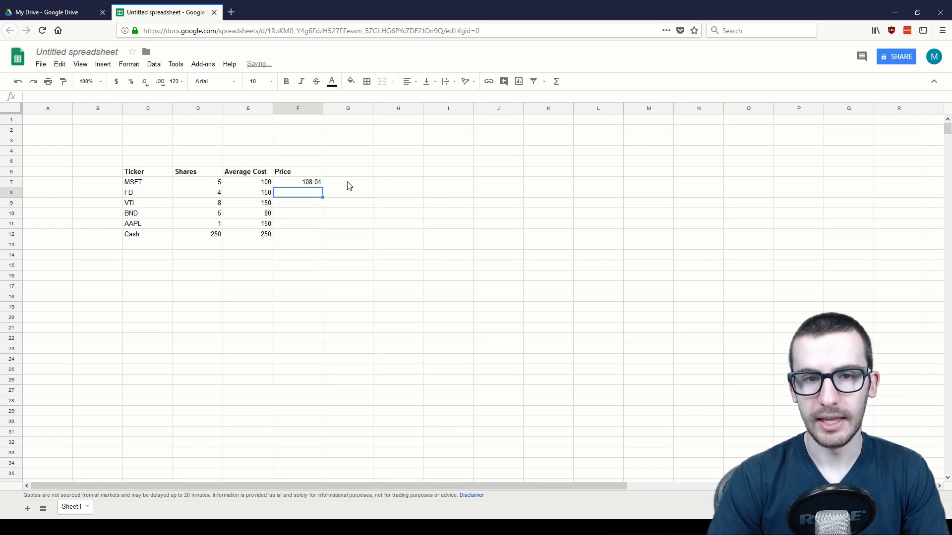
Replace the quoted MSFT ticker in F7's formula with a reference to cell C7, giving =GOOGLEFINANCE(C7).
key(Up)
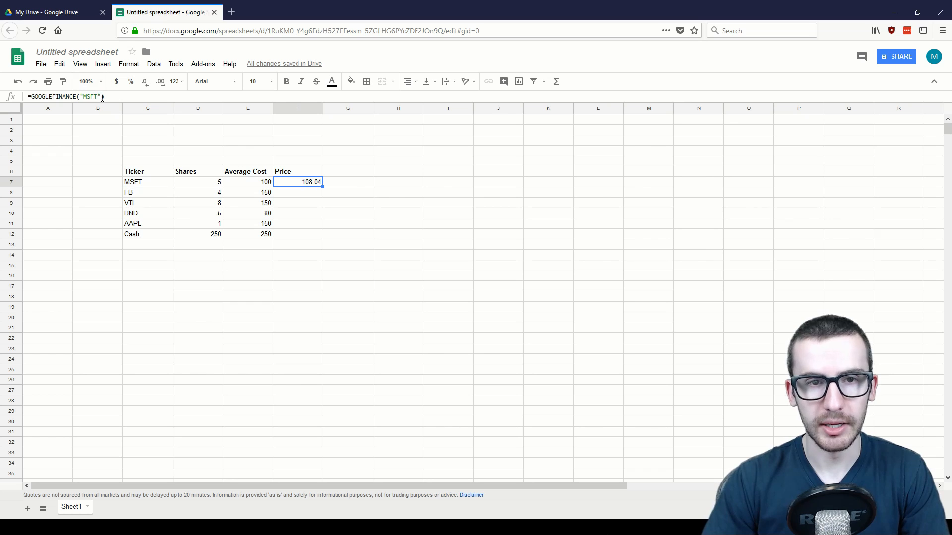
drag(102, 97, 80, 98)
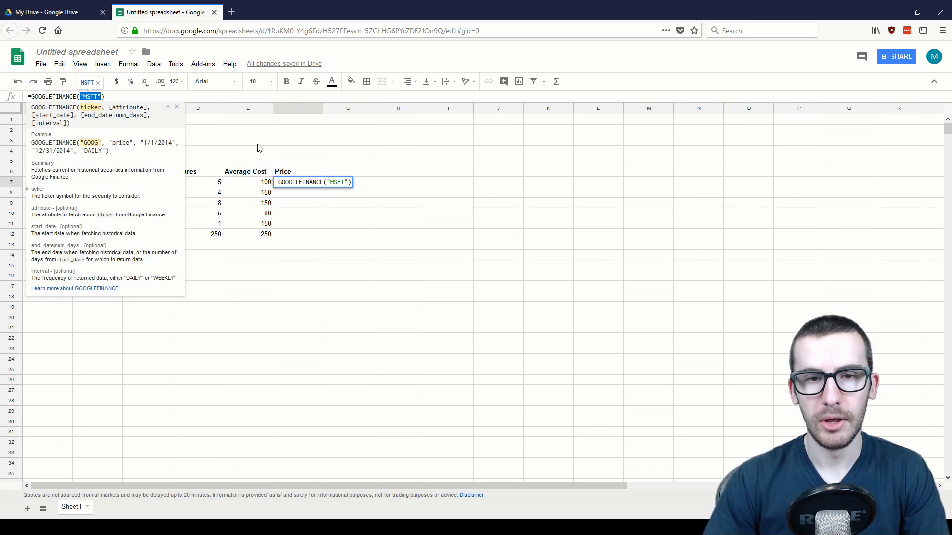
click(177, 107)
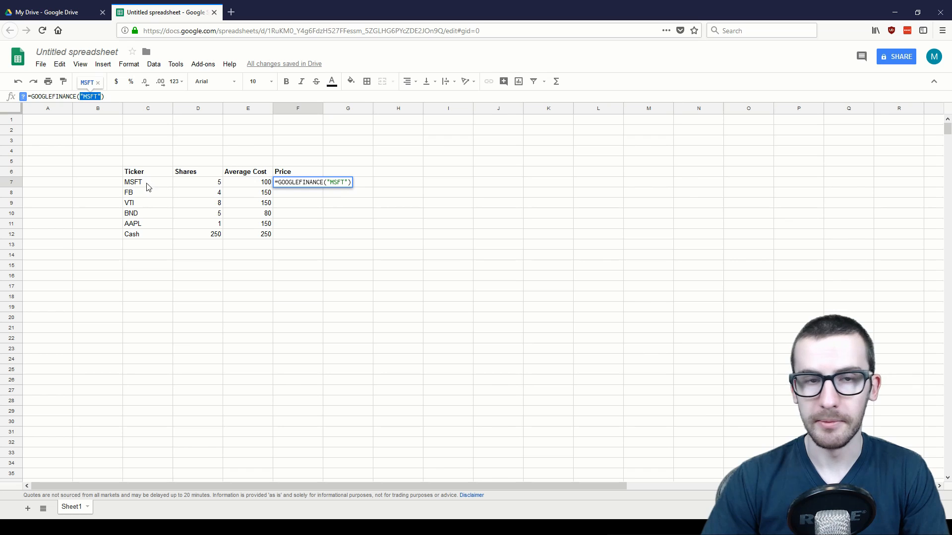
click(120, 96)
drag(102, 97, 81, 97)
key(BackSpace)
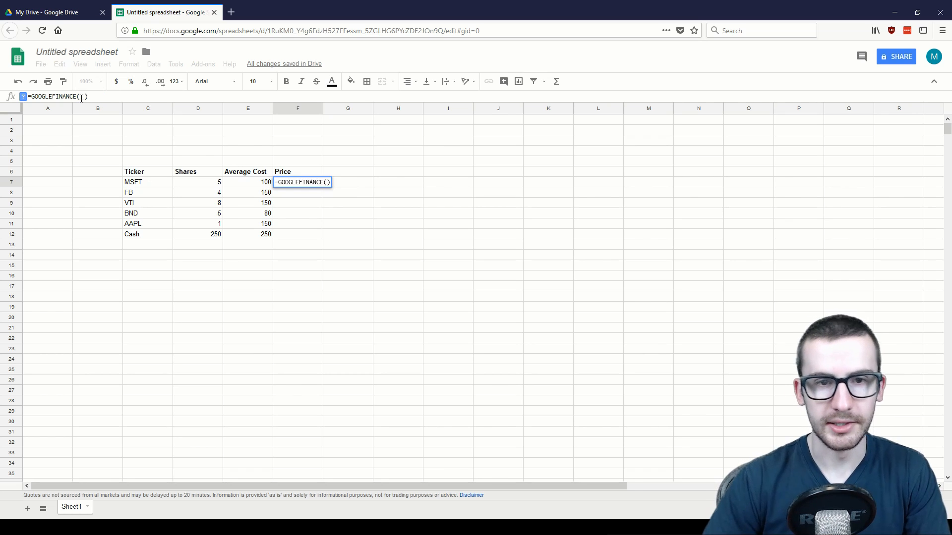
click(143, 183)
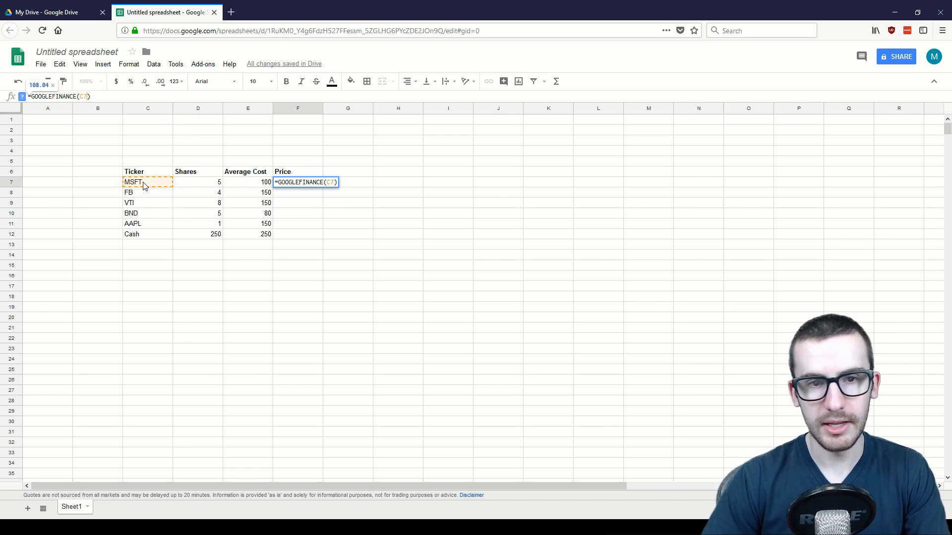
key(BackSpace)
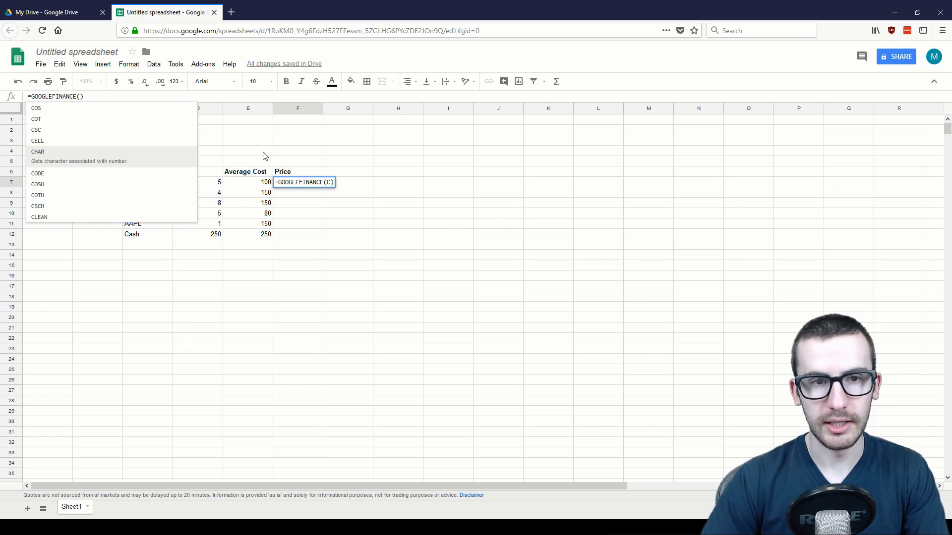
click(81, 96)
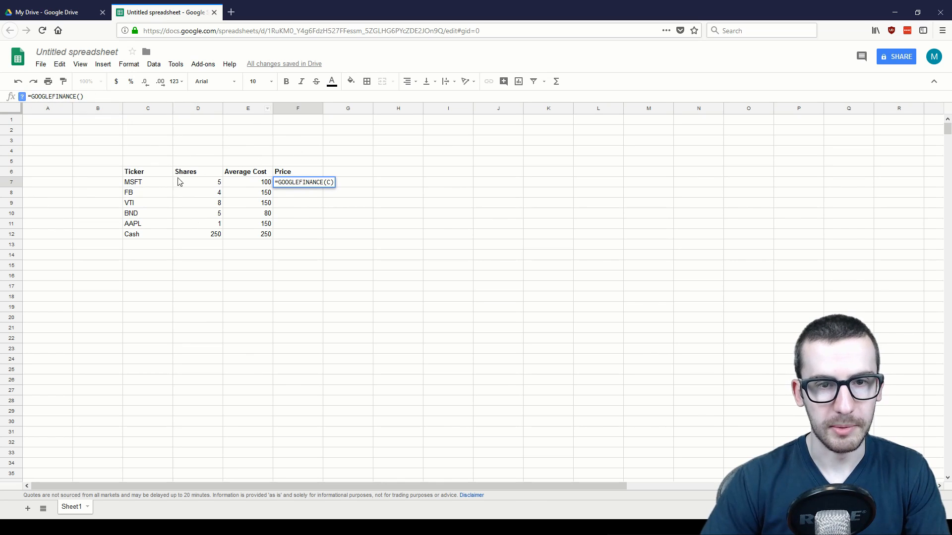
click(158, 188)
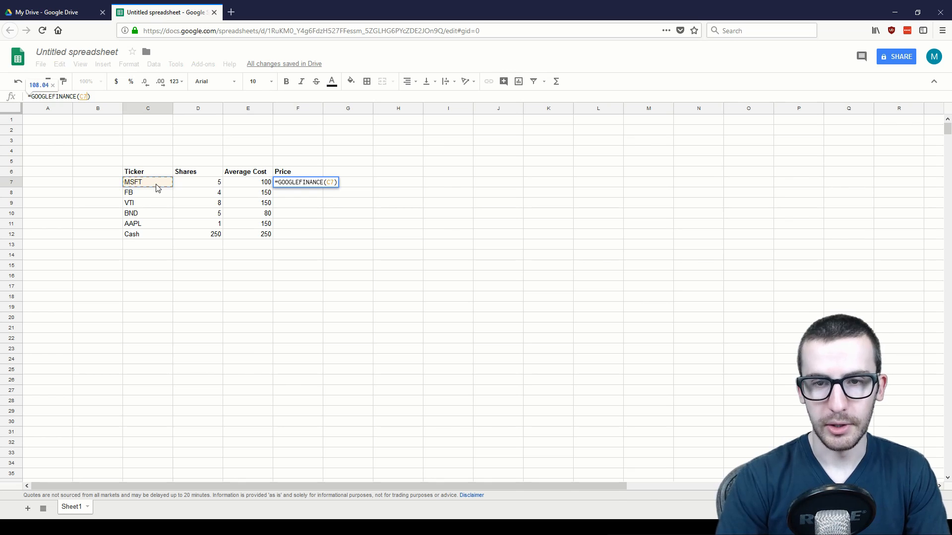
key(Return)
key(Up)
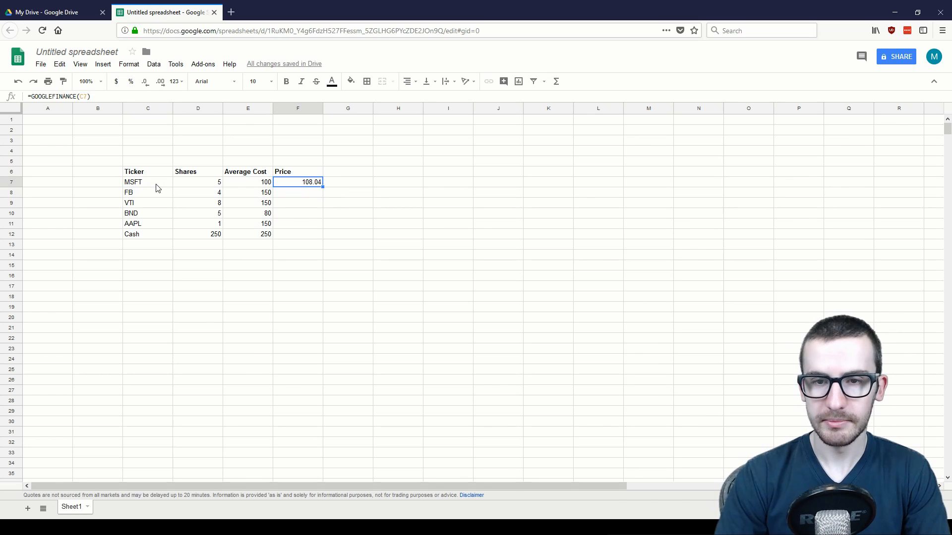
click(313, 194)
click(312, 185)
click(302, 194)
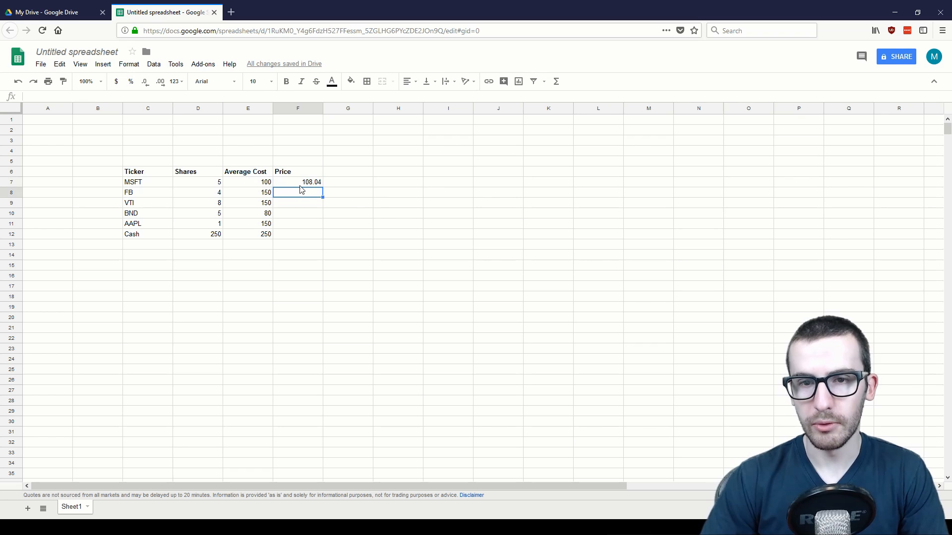
click(302, 184)
click(295, 246)
click(298, 195)
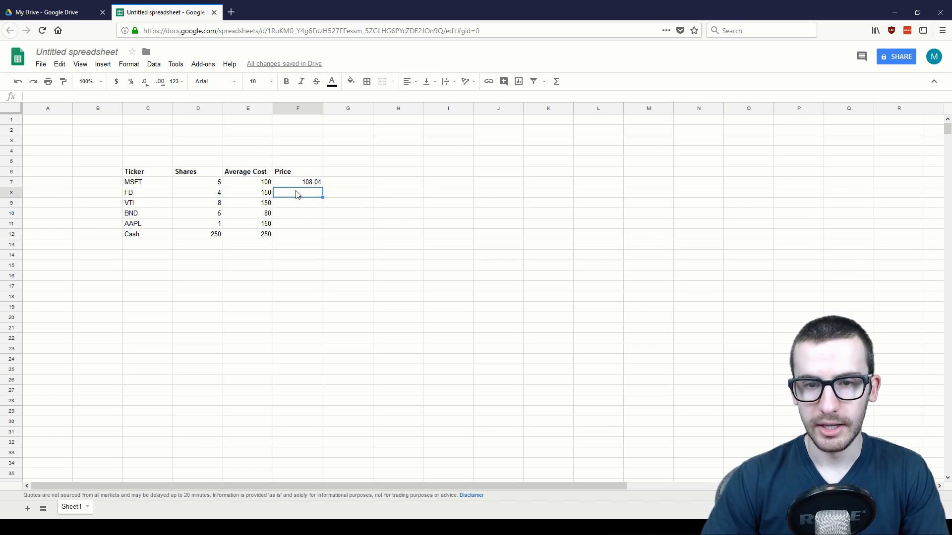
text(=goo)
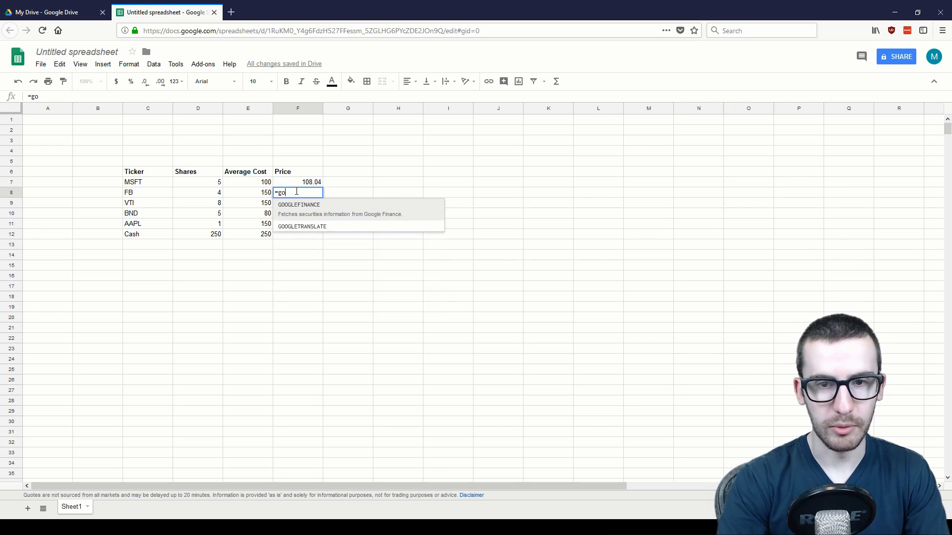
key(BackSpace)
key(BackSpace)
key(BackSpace)
key(BackSpace)
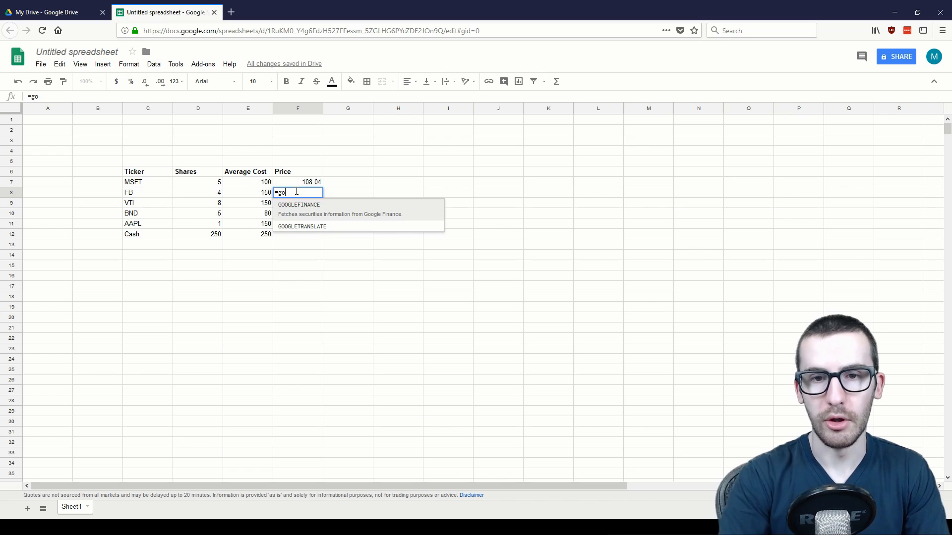
click(337, 197)
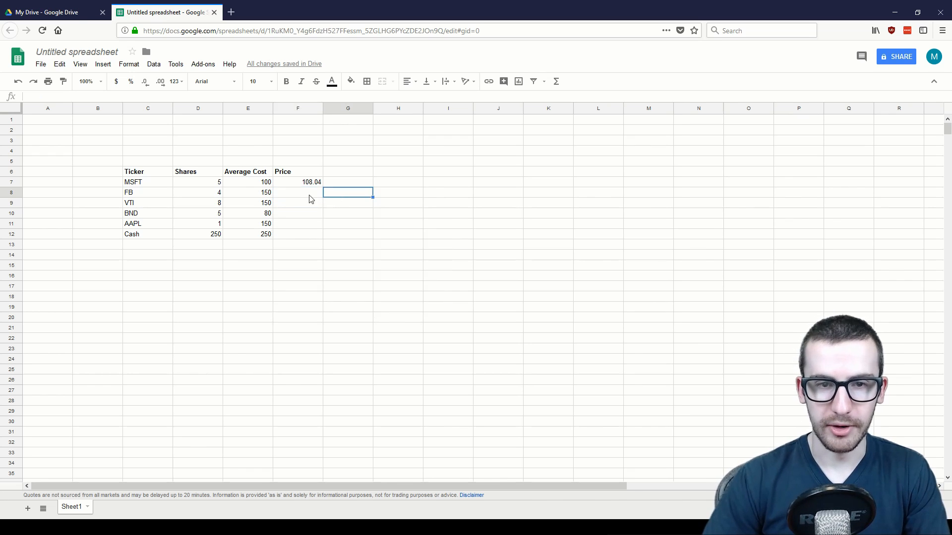
Fill the F7 price formula down through the Cash row, and clear the Cash price in F12.
click(313, 186)
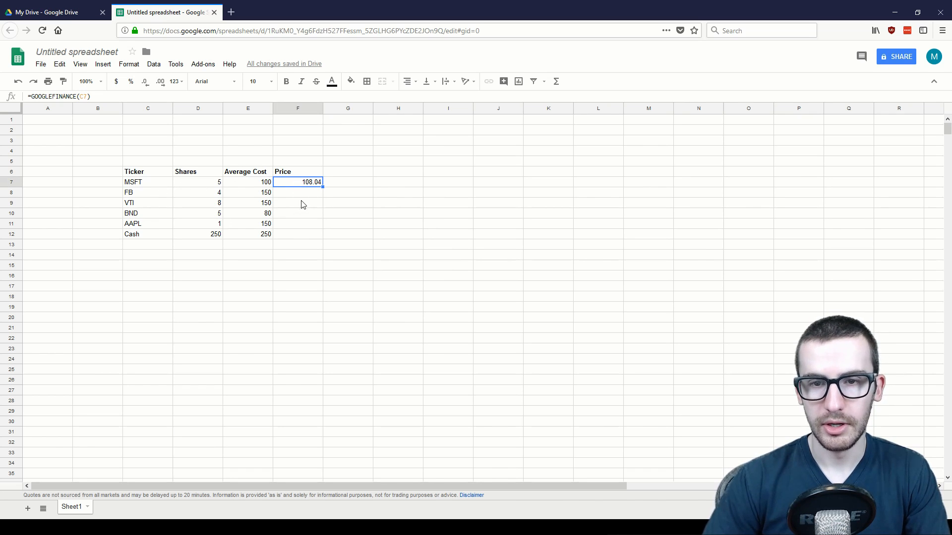
drag(301, 192, 305, 241)
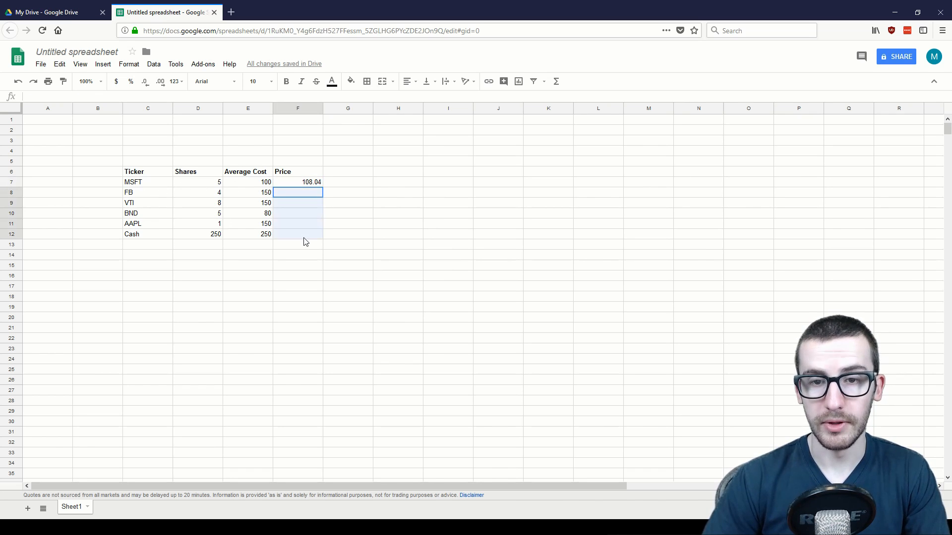
click(312, 183)
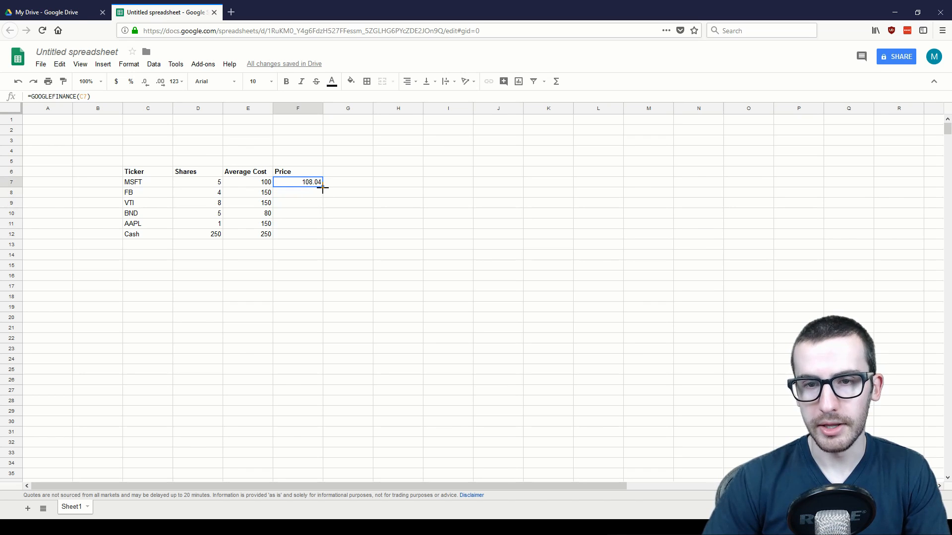
drag(322, 188, 319, 239)
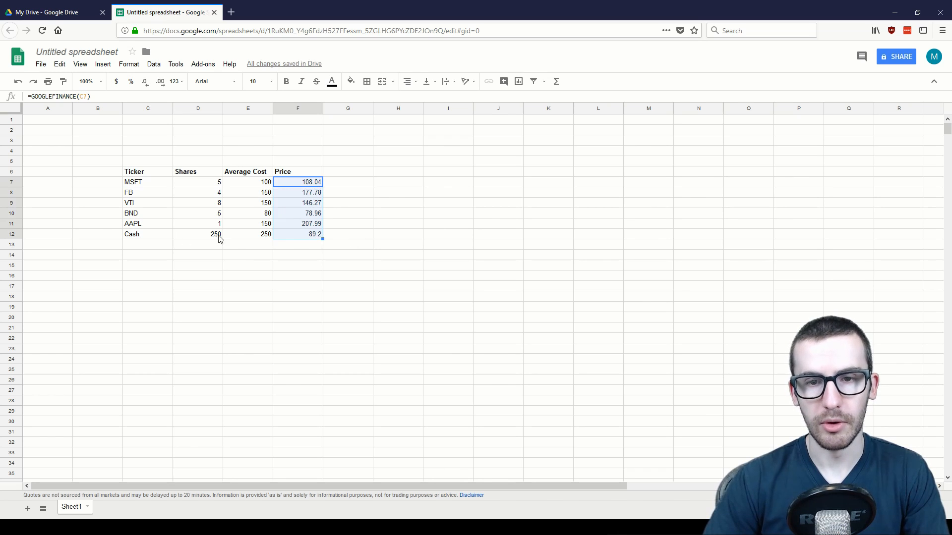
click(313, 237)
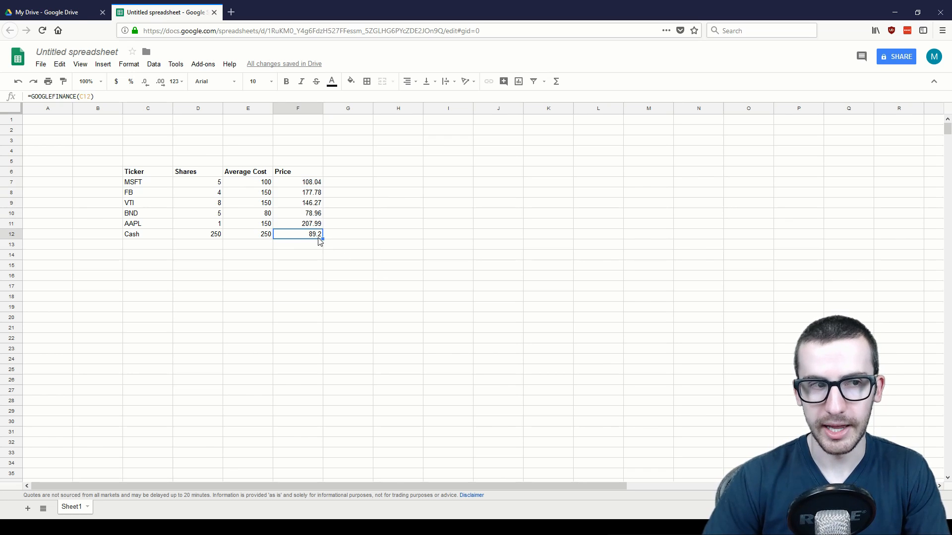
key(Delete)
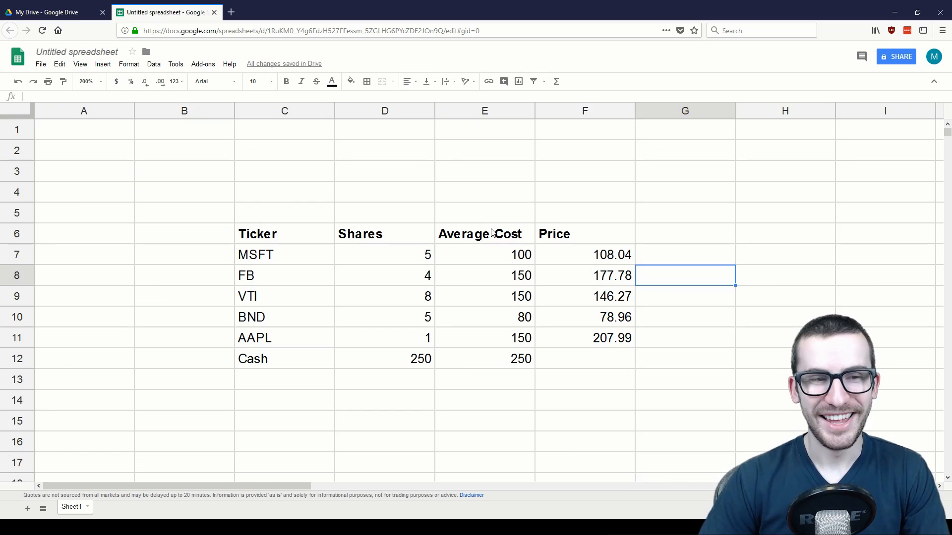
Clear the price formulas for FB, VTI, BND and AAPL in cells F8 to F11.
click(615, 361)
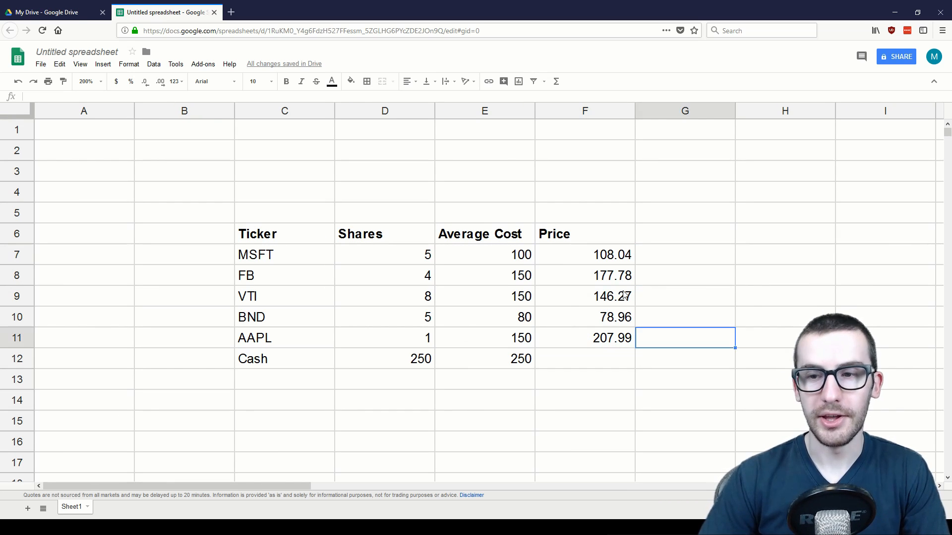
click(605, 281)
drag(605, 284, 623, 337)
key(Delete)
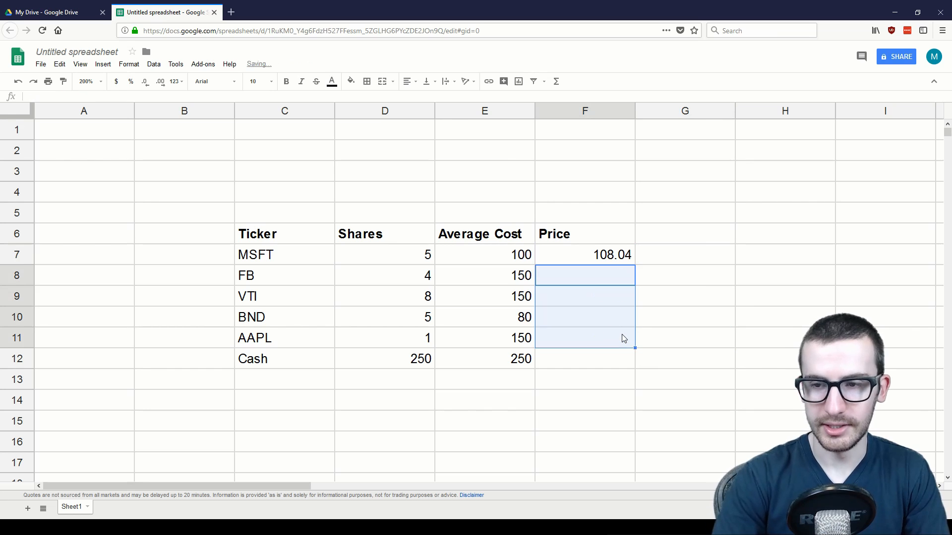
Fill the F7 price formula down to F11 for FB, VTI, BND and AAPL, leaving out the Cash row.
click(623, 259)
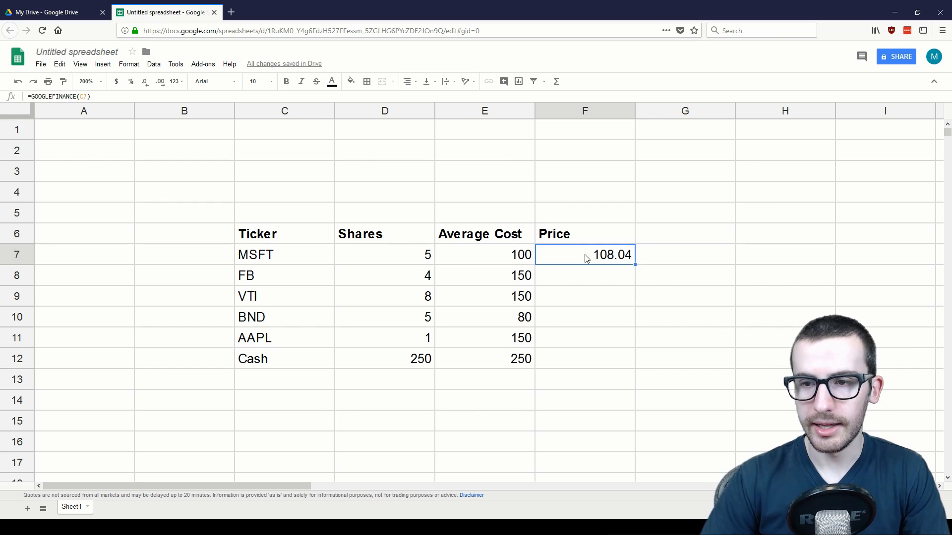
drag(583, 259, 583, 345)
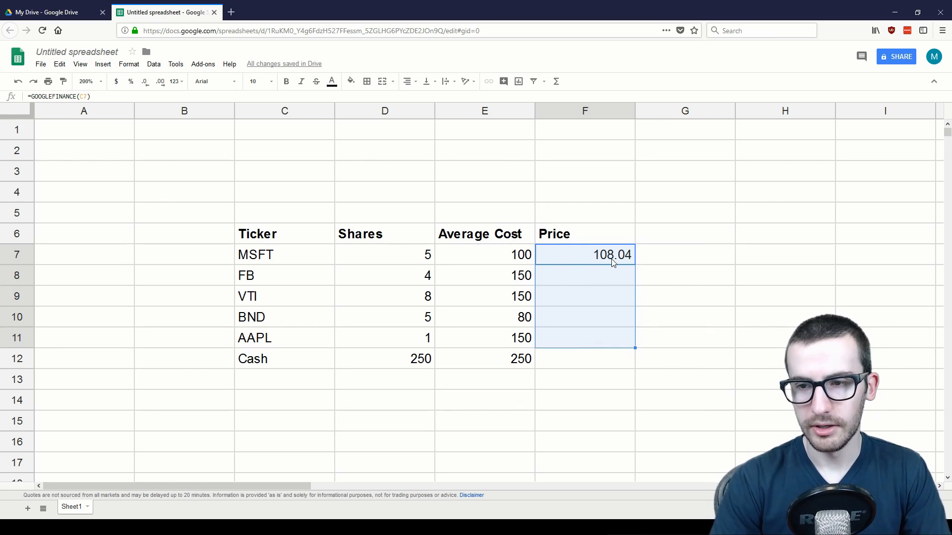
key(ctrl+d)
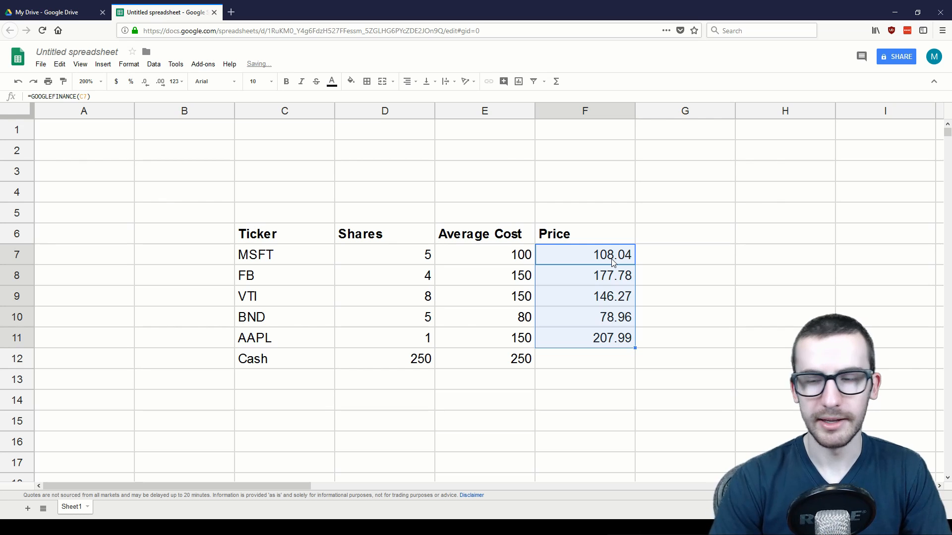
Inspect the copied price formulas in column F down to AAPL's GOOGLEFINANCE formula in F11.
key(ctrl+Down)
key(Up)
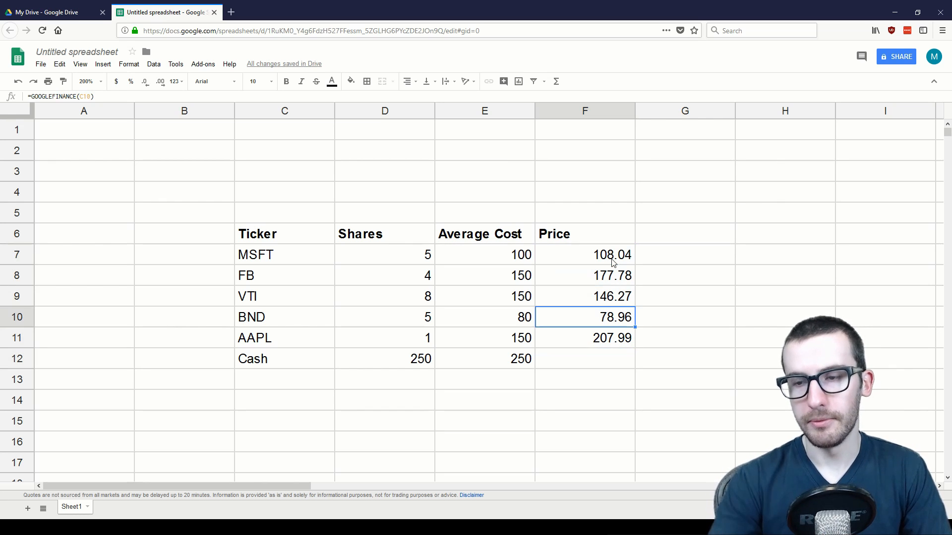
drag(614, 274, 619, 340)
click(619, 340)
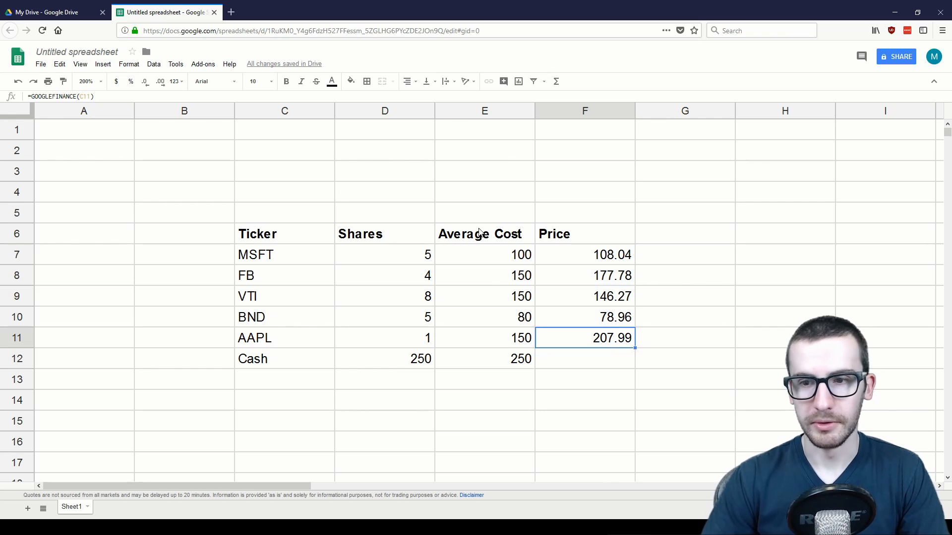
click(149, 98)
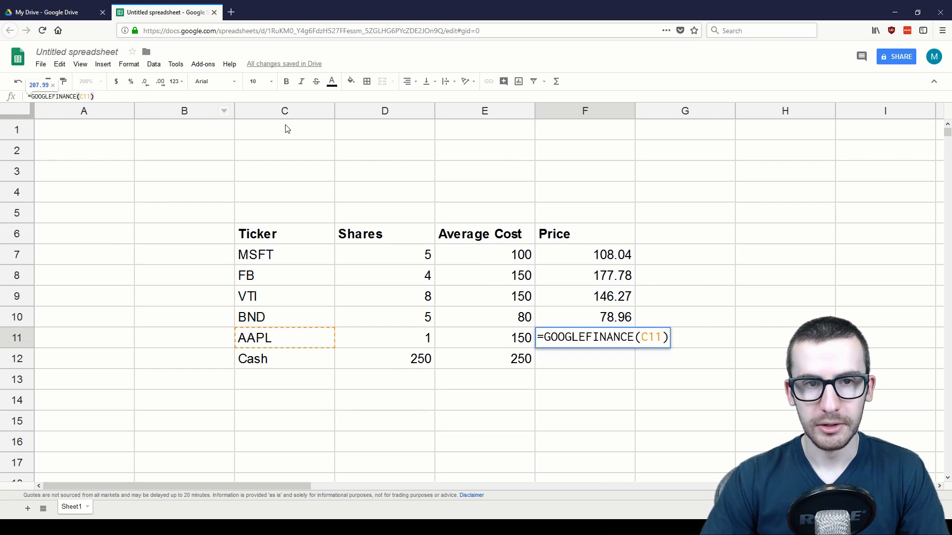
key(Return)
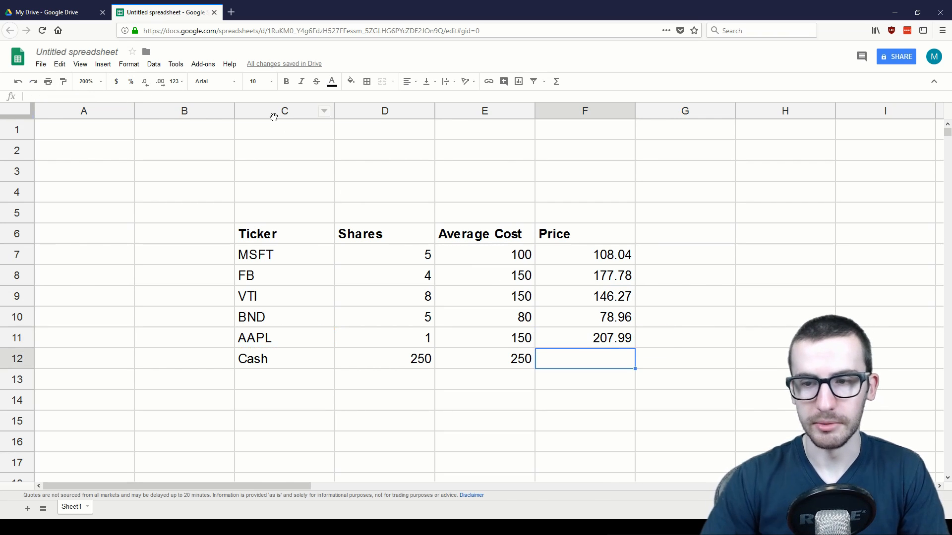
Add the header Total Gain/Loss in cell G6, beside the Price header.
click(691, 238)
text(Ga)
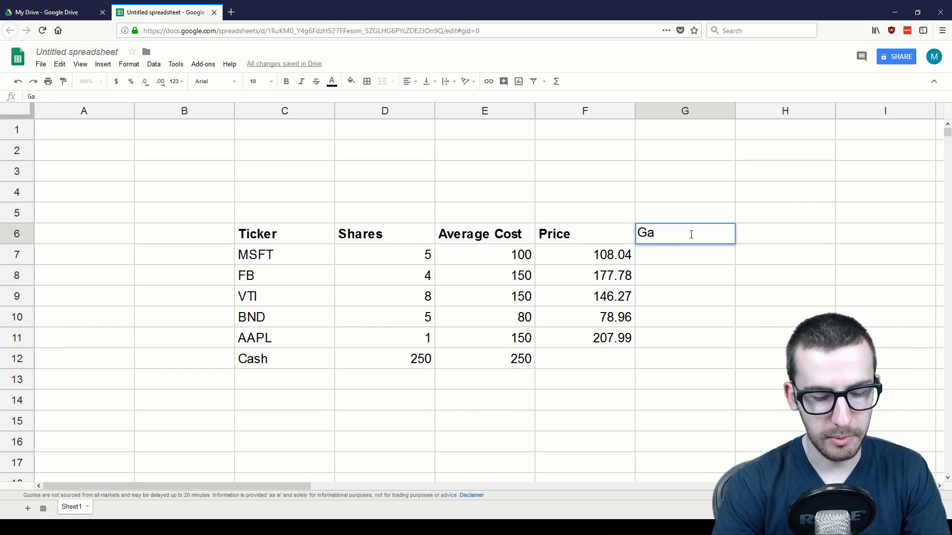
text(in/)
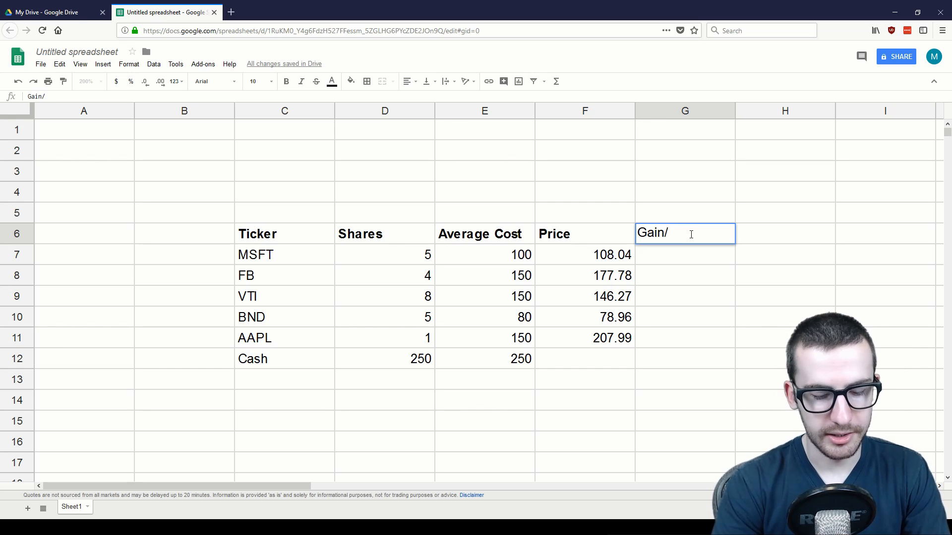
text(Loss)
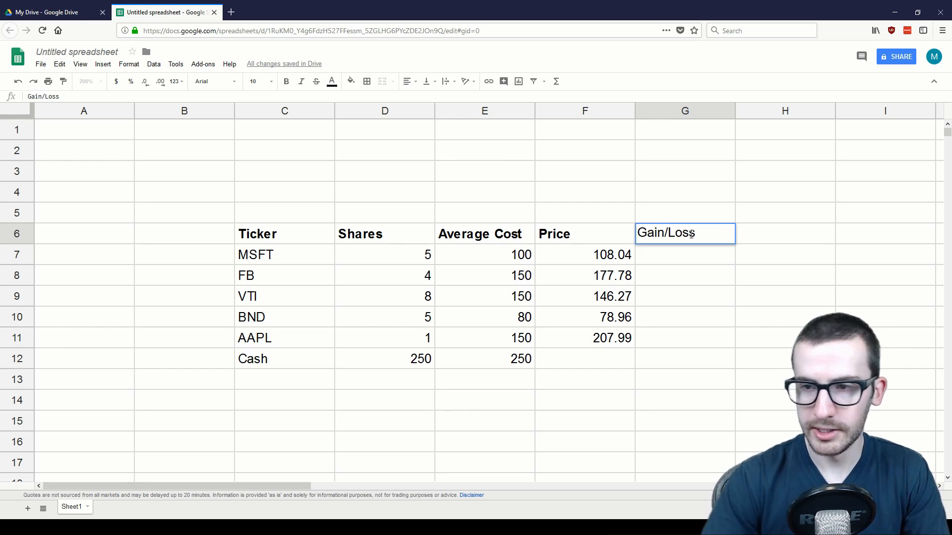
text(Total)
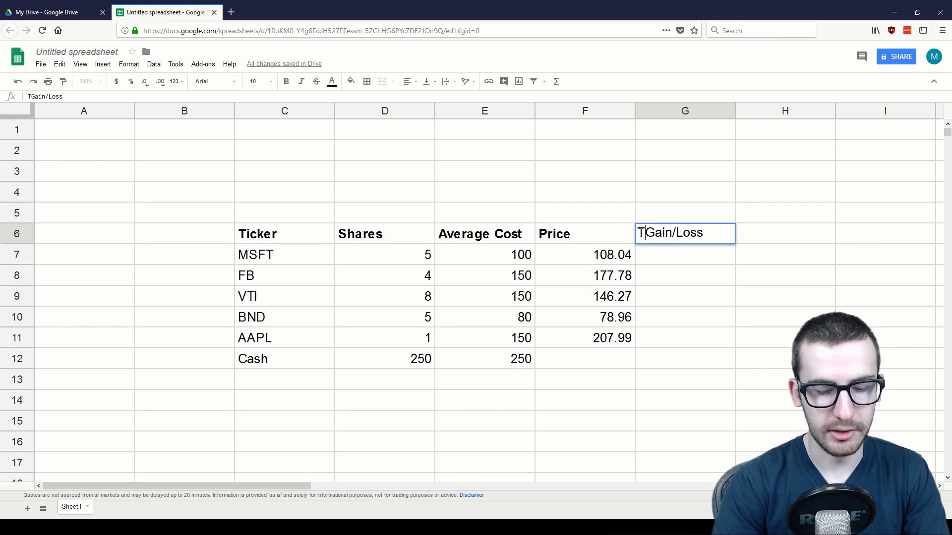
key(Return)
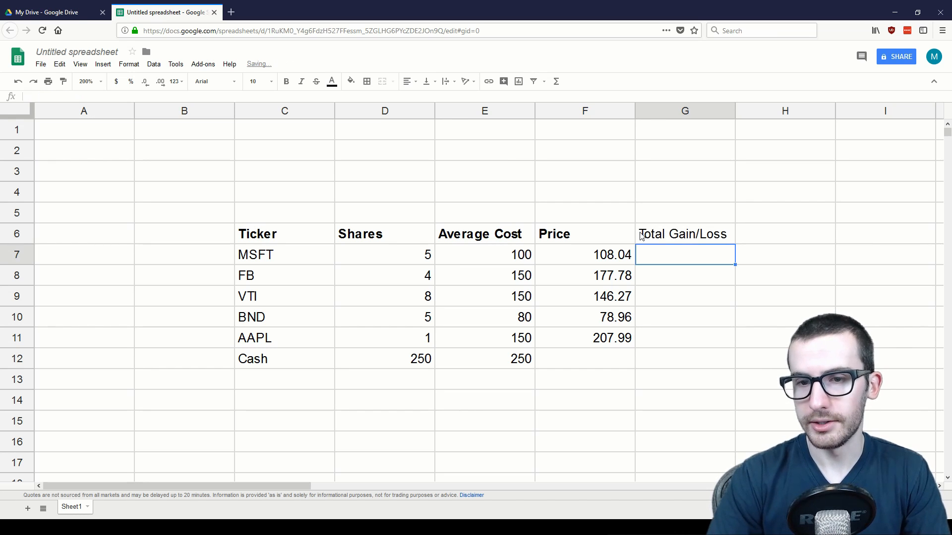
Review the MSFT row's ticker, shares, average cost and price in C7:F7, ending on the row's Total Gain/Loss cell.
key(Left)
key(Left)
key(Left)
key(Left)
key(Left)
key(Right)
key(shift+Right)
key(shift+Right)
key(shift+Right)
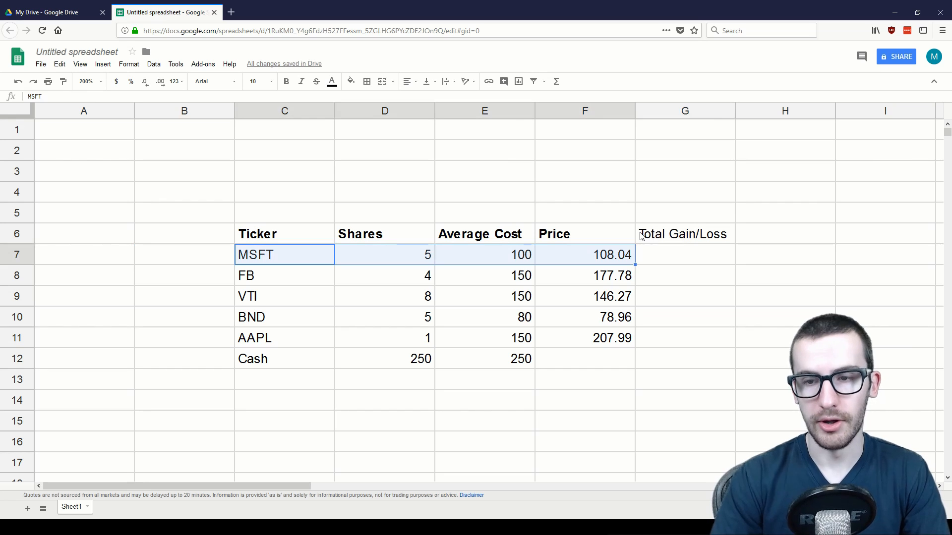
key(Right)
key(Right)
key(Right)
key(Right)
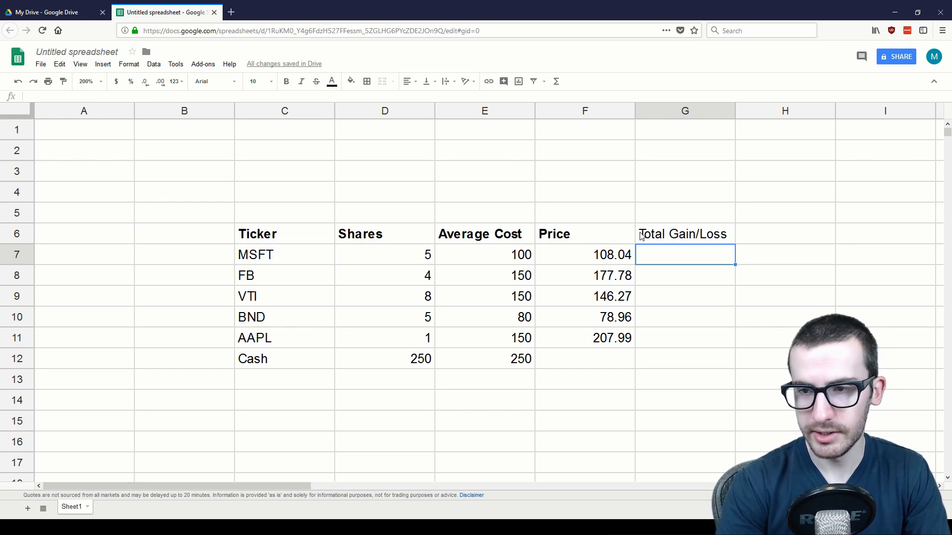
Enter the MSFT gain/loss formula =(F7-E7)*D7 in G7, multiplying price minus average cost by the shares.
key(Return)
text(=)
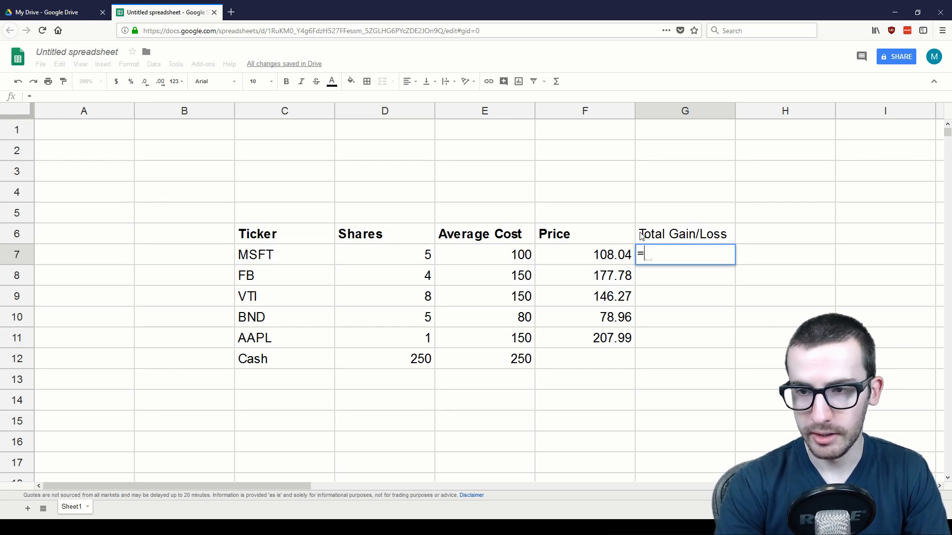
text(()
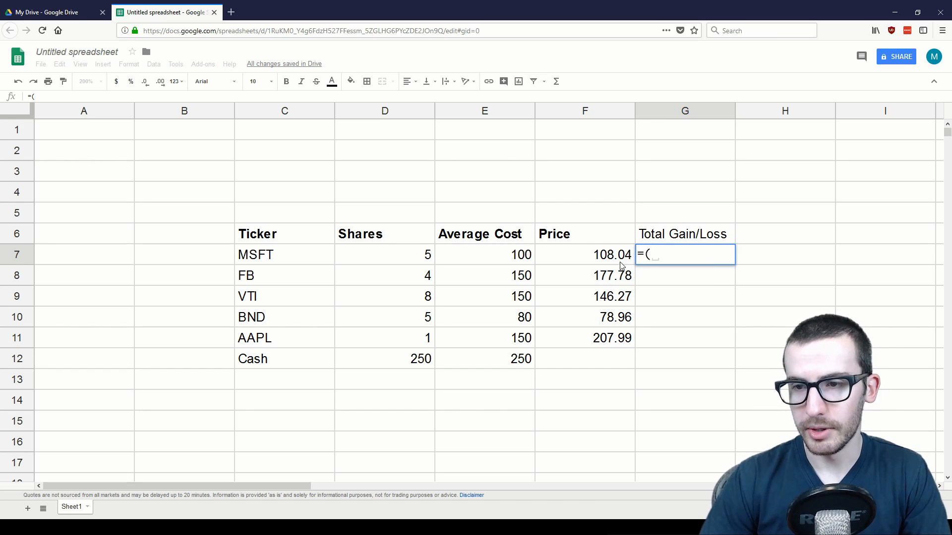
click(601, 256)
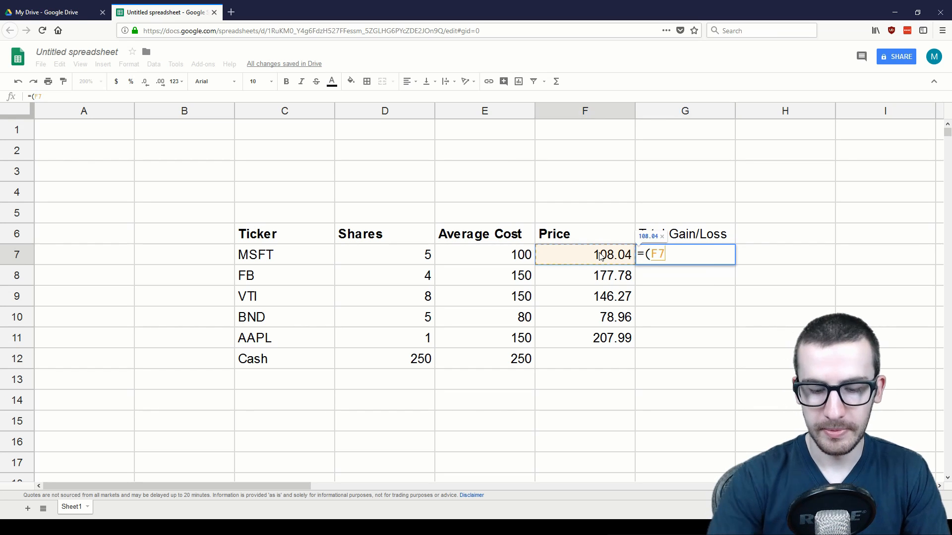
text(-)
click(519, 256)
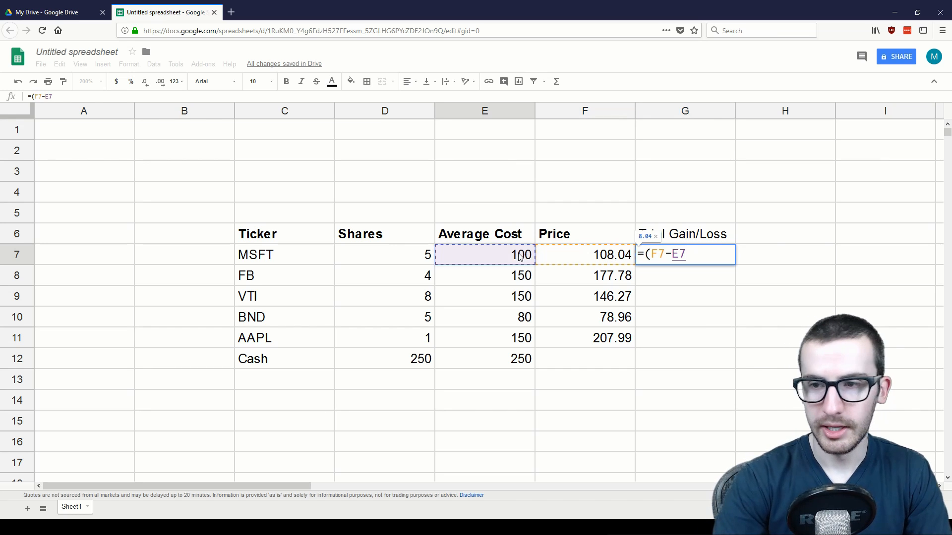
text())
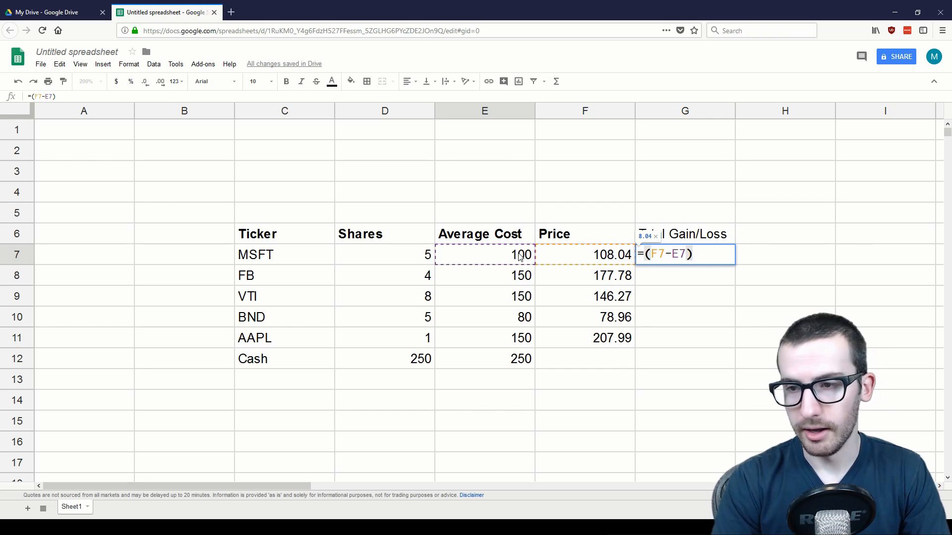
click(294, 96)
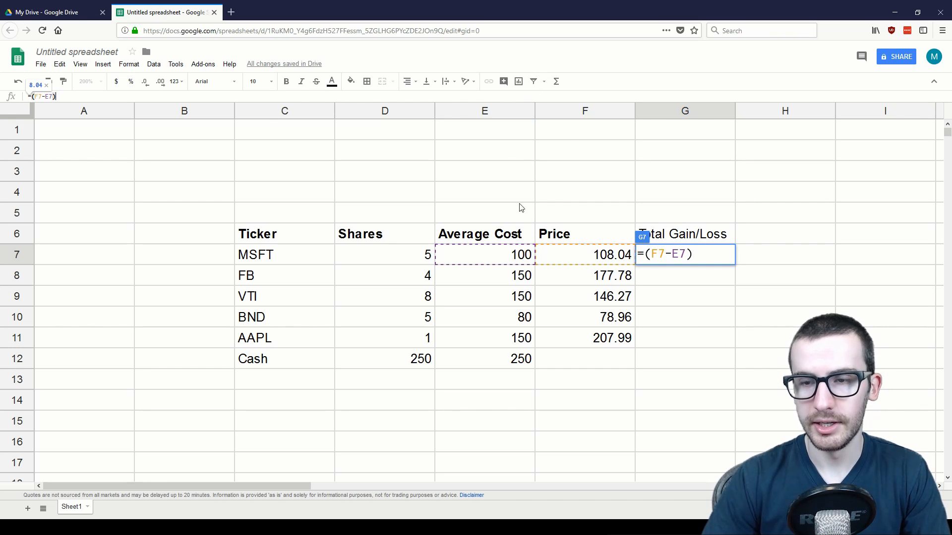
click(700, 255)
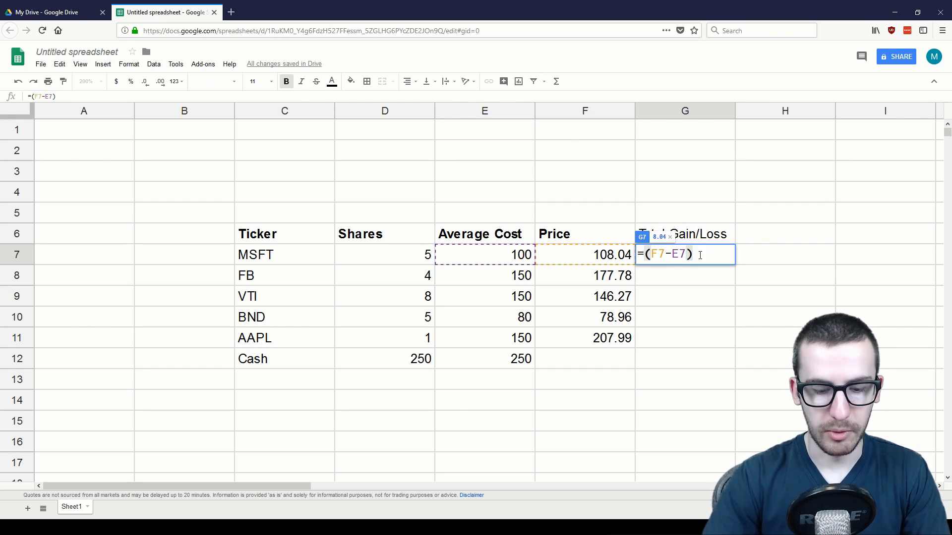
text(*)
click(396, 256)
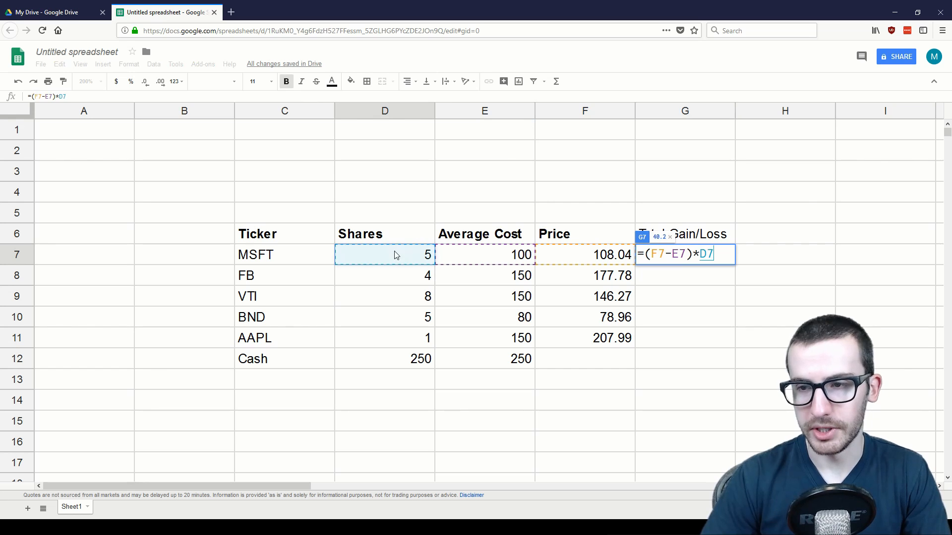
key(ctrl+Return)
key(shift+Down)
key(shift+Down)
key(shift+Down)
key(shift+Down)
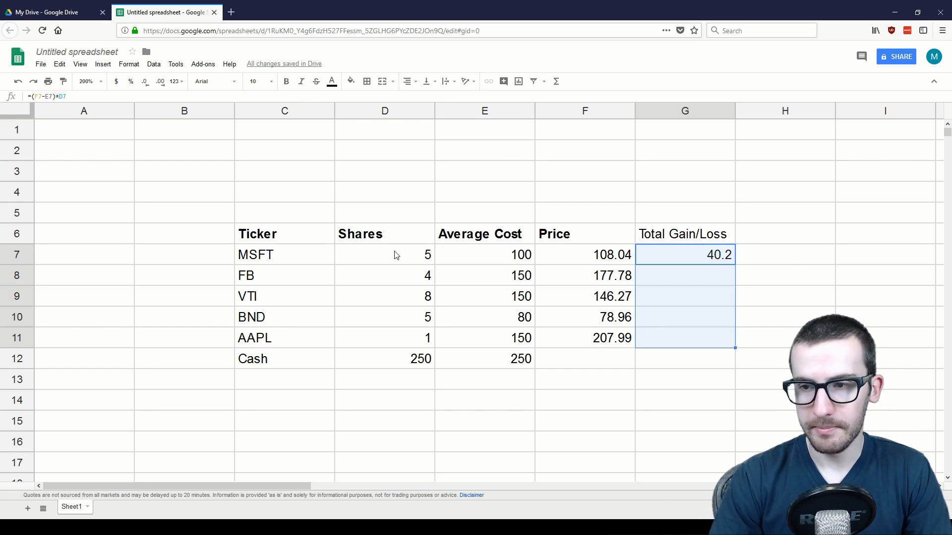
click(719, 259)
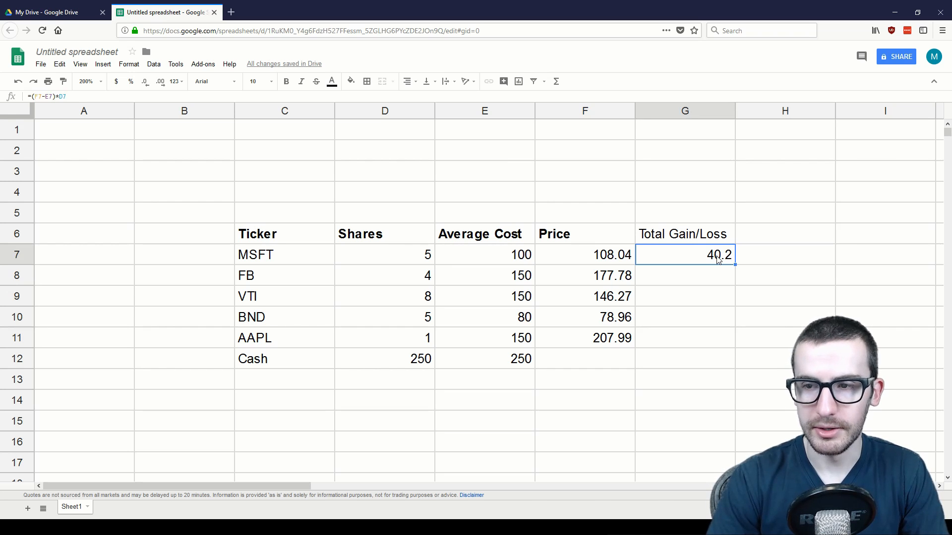
key(shift+Down)
key(shift+Down)
key(shift+Down)
key(shift+Down)
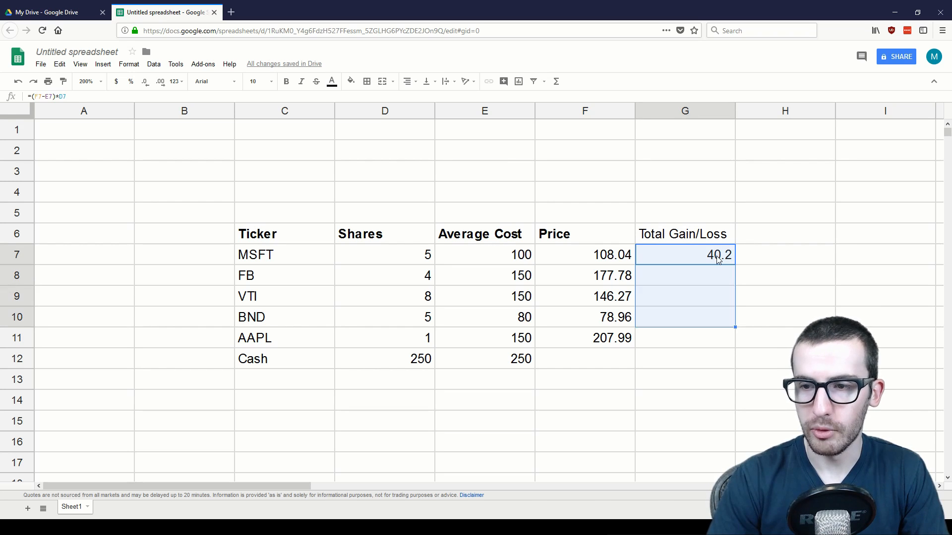
key(shift+Right)
key(shift+Right)
key(shift+Left)
key(shift+Left)
key(shift+Left)
key(shift+Left)
key(shift+Left)
key(shift+Left)
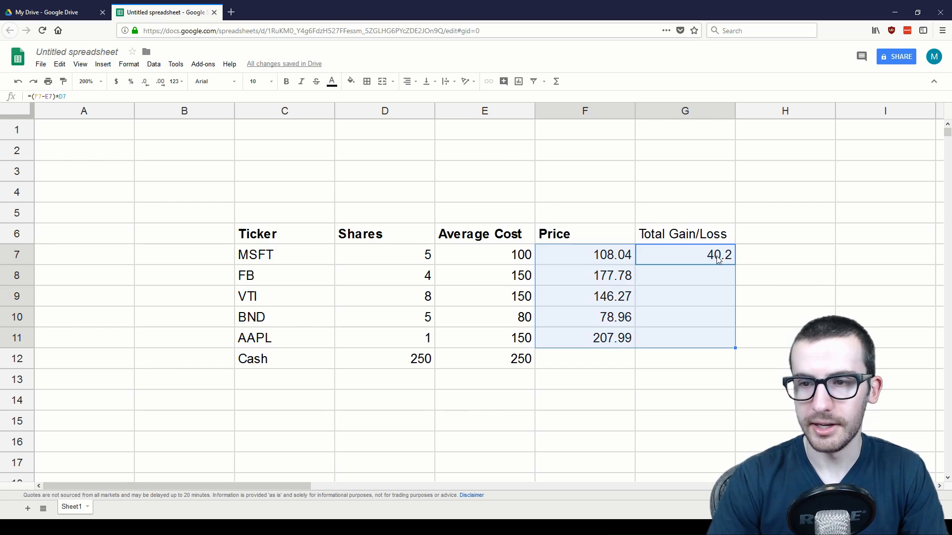
key(shift+Right)
key(shift+Right)
key(shift+Right)
key(shift+Right)
key(shift+Up)
key(shift+Up)
key(shift+Up)
key(shift+Up)
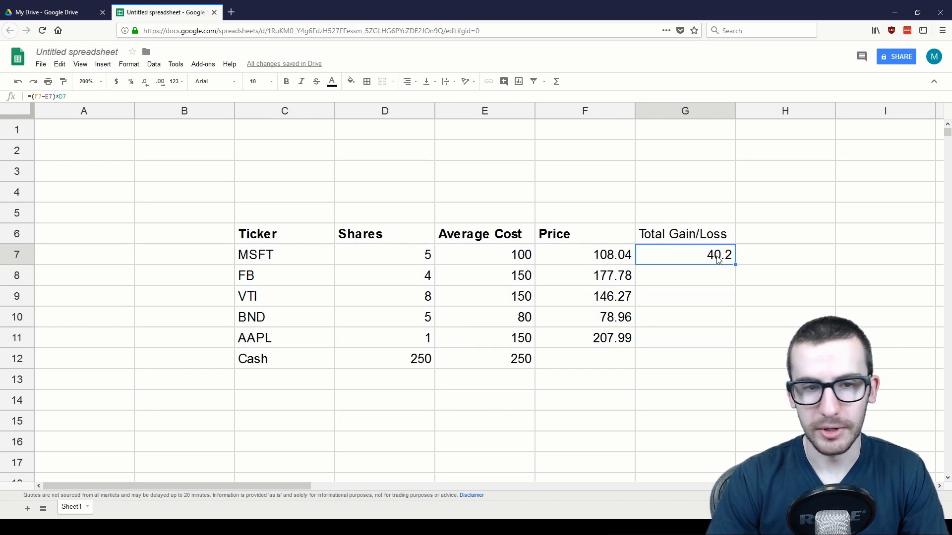
Fill the G7 gain/loss formula down to G11 for FB, VTI, BND and AAPL.
key(shift+Down)
key(shift+Down)
key(shift+Down)
key(shift+Down)
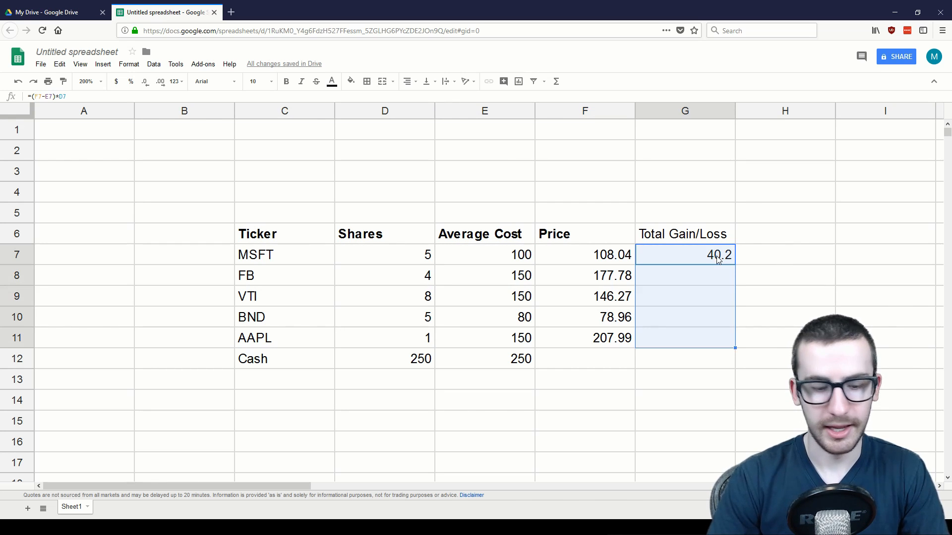
key(ctrl+d)
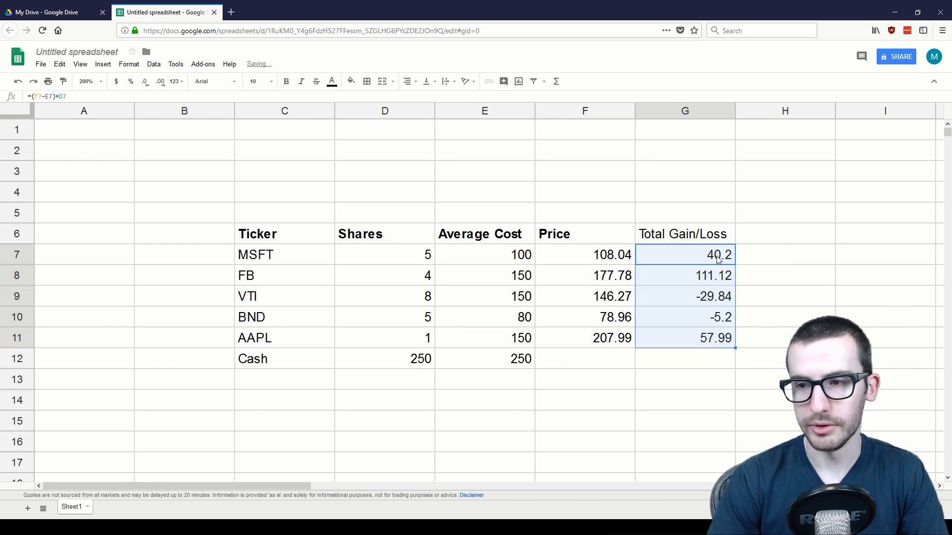
Make the Total Gain/Loss header in G6 bold and widen column G to fit it.
key(Down)
key(Down)
key(Down)
key(Down)
key(Down)
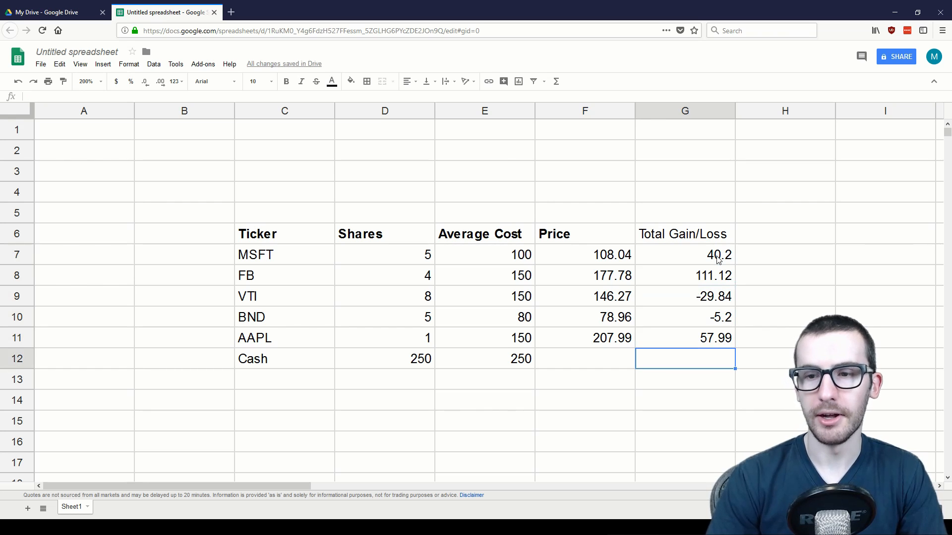
key(Up)
key(Up)
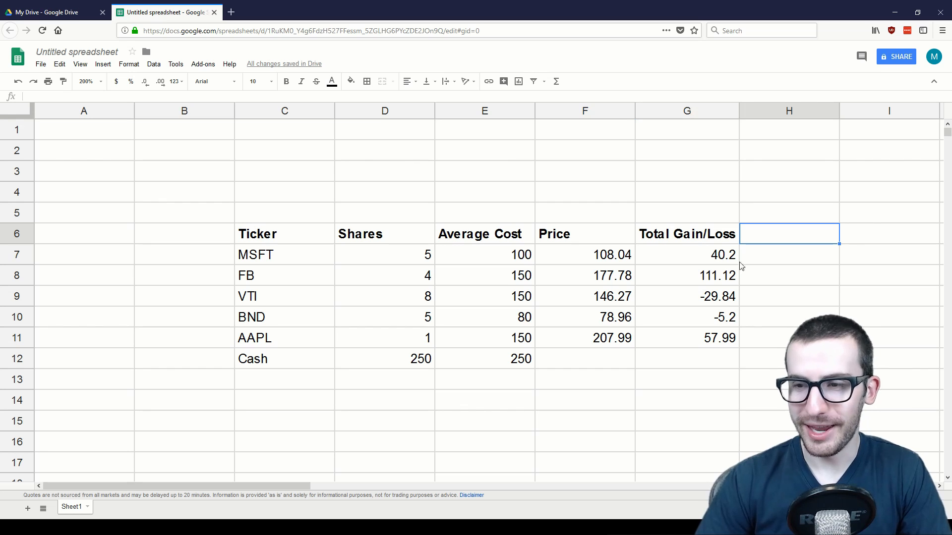
Add the header % Gain in cell H6, beside the Total Gain/Loss header.
click(800, 257)
click(795, 242)
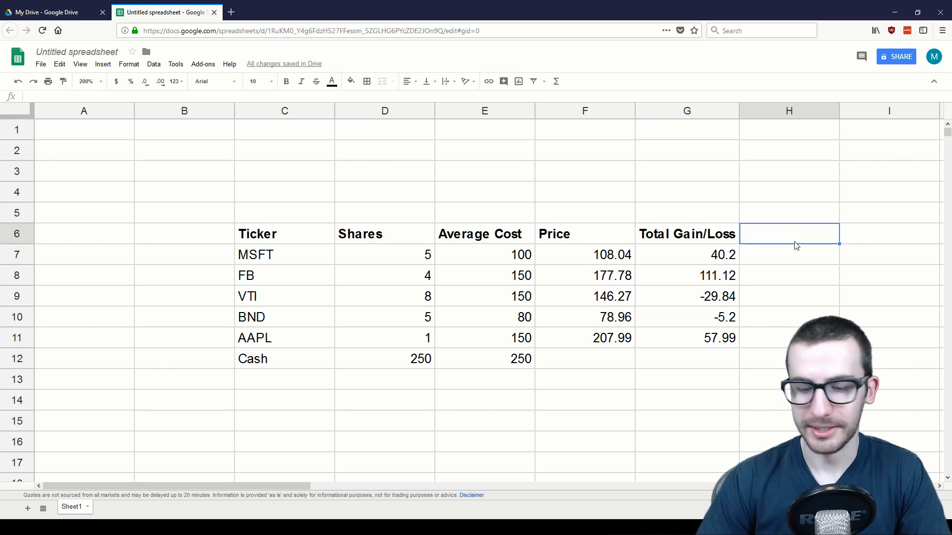
click(795, 246)
click(795, 243)
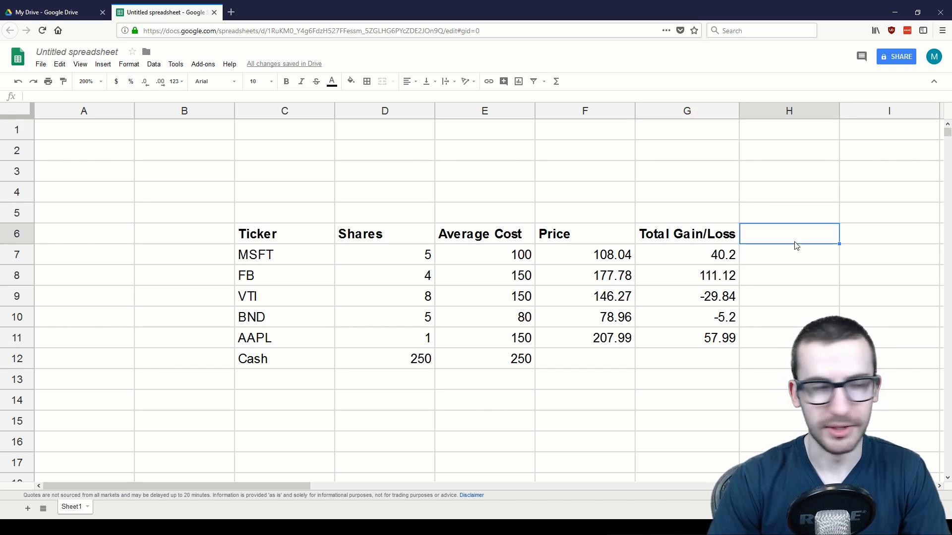
text(% Gain)
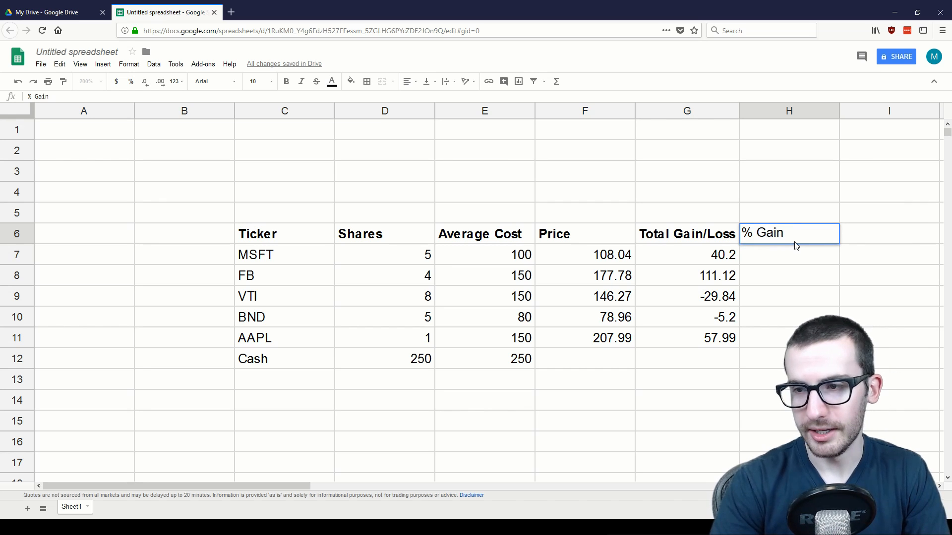
key(Return)
Enter the MSFT percentage gain formula =F7/E7-1 in H7, dividing price by average cost and subtracting 1.
text(=)
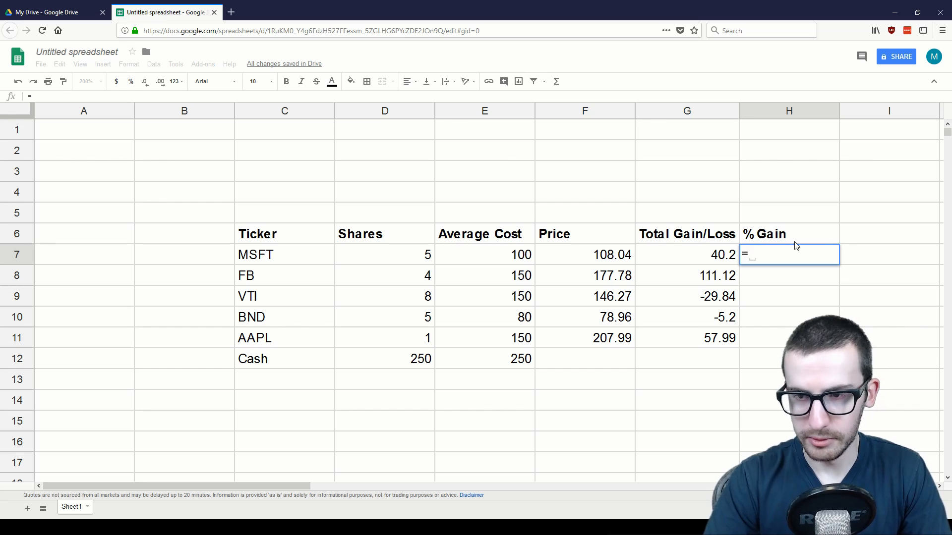
key(Left)
key(Left)
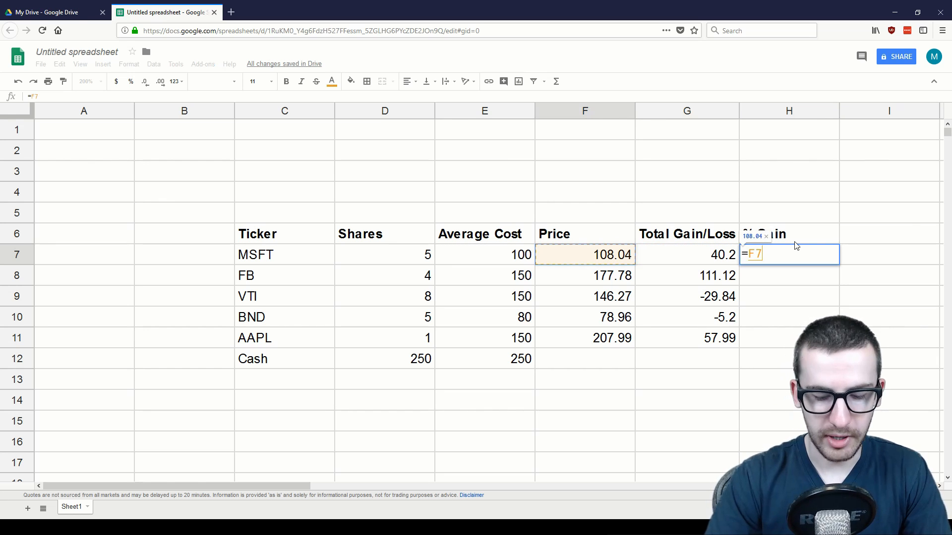
text(/)
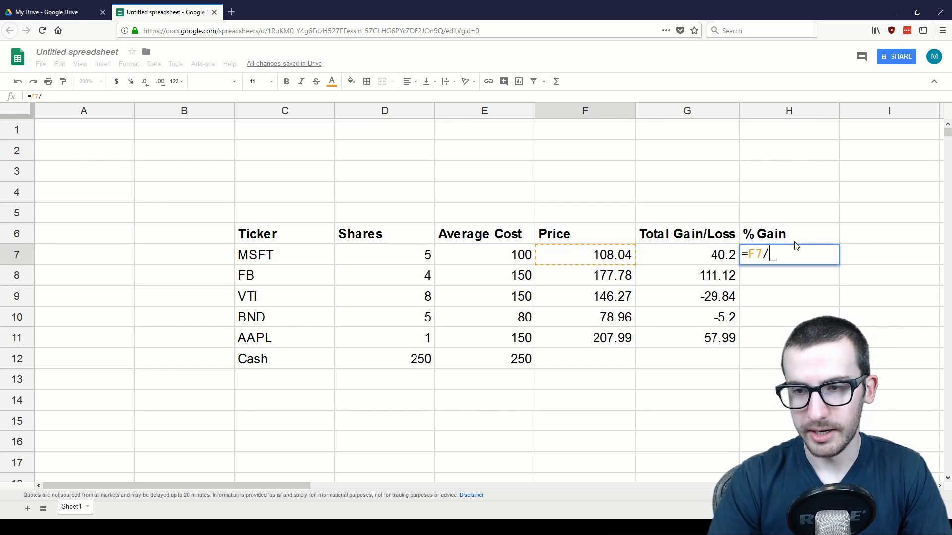
key(Left)
key(Left)
key(Left)
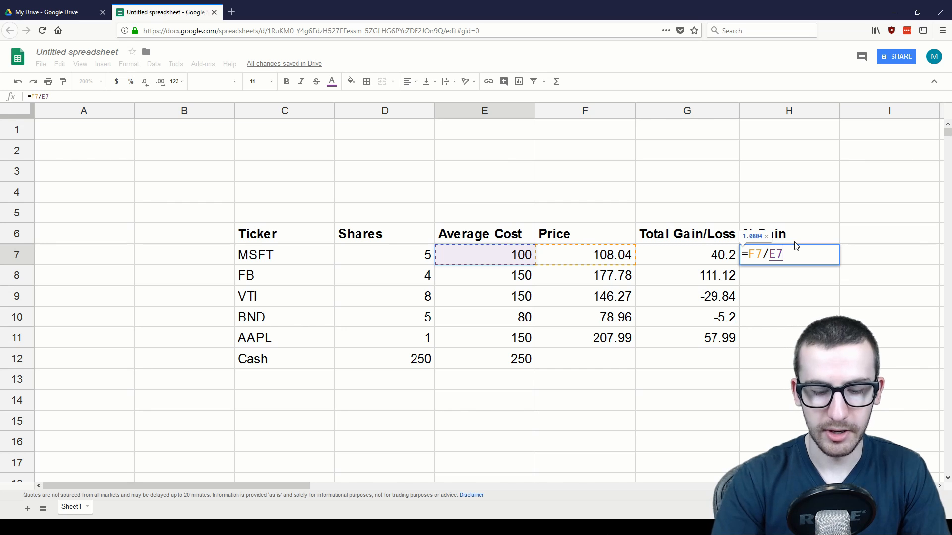
text(-1)
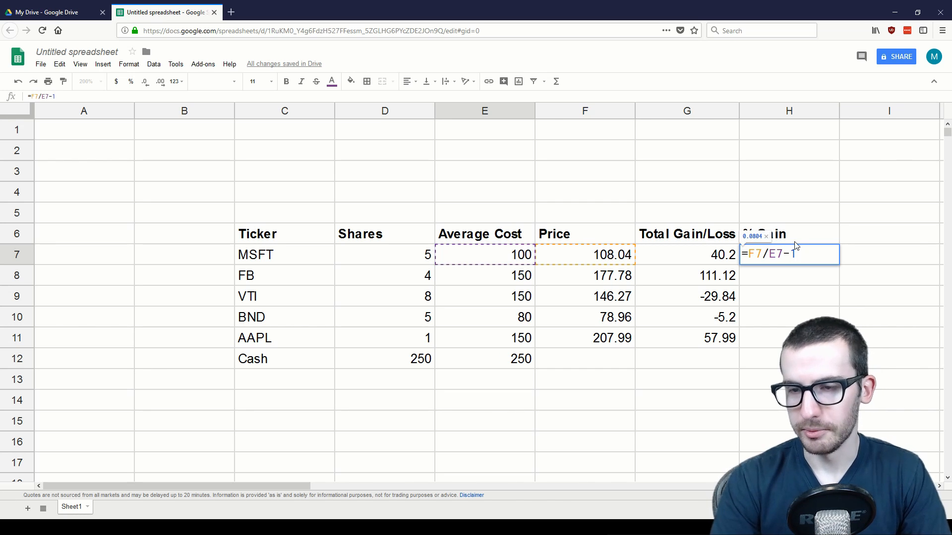
Fill the H7 percentage gain formula down to H11 for FB, VTI, BND and AAPL.
key(shift+Down)
key(shift+Down)
key(shift+Down)
key(shift+Down)
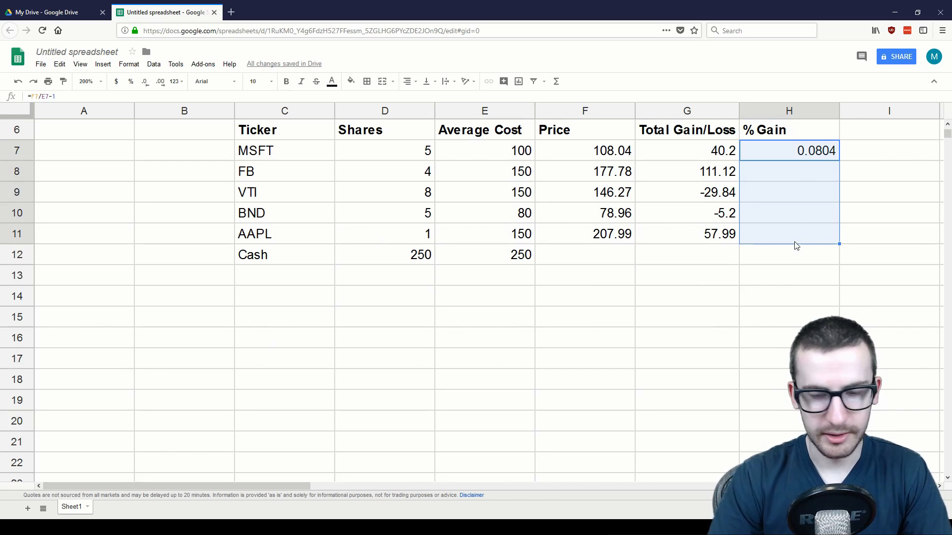
key(ctrl+d)
scroll(796, 246, up, 3)
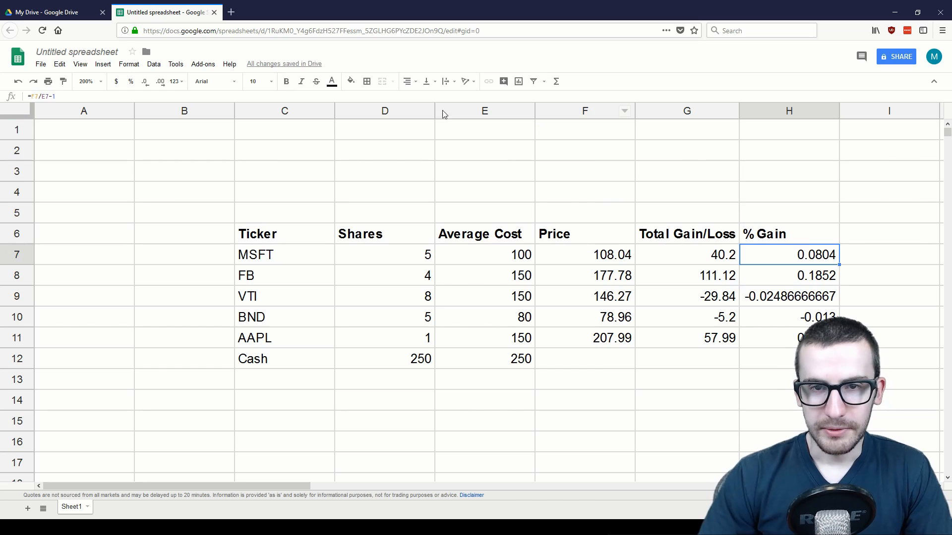
Check the formula in H7 and format the % Gain values in H7:H11 as percentages.
key(F2)
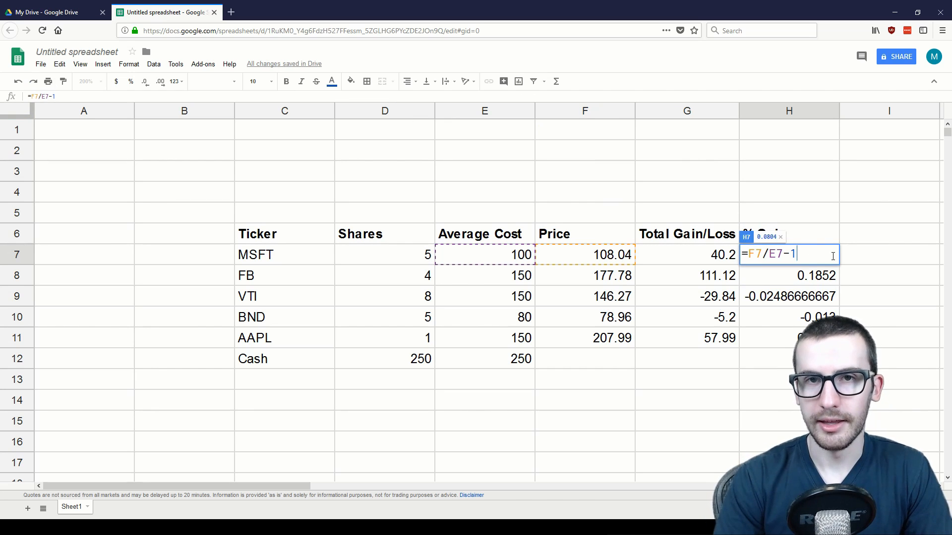
key(Escape)
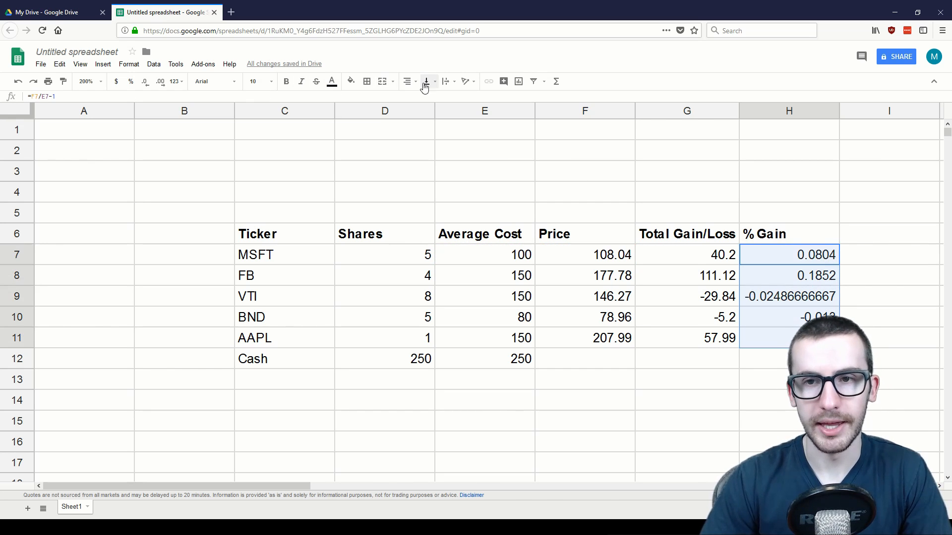
click(131, 81)
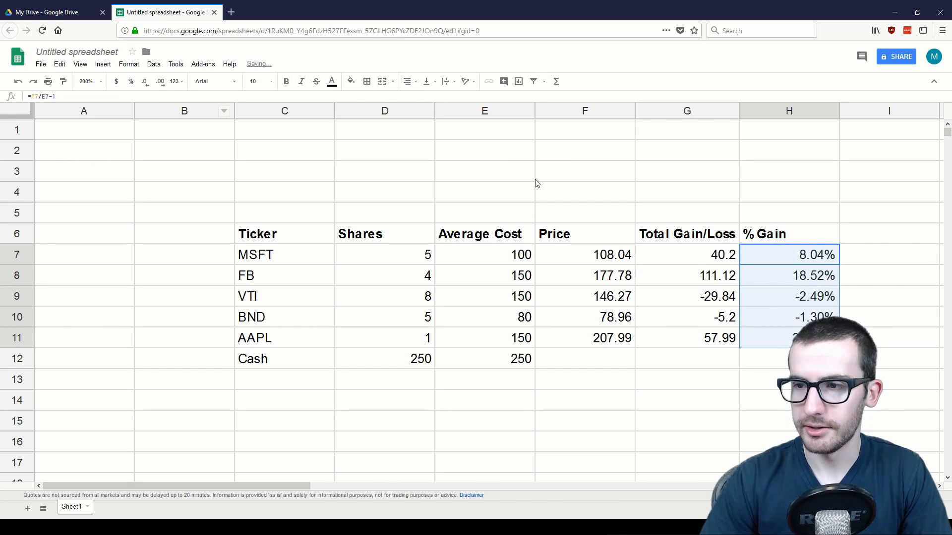
Add the header Total Equity in cell I6, beside the % Gain header.
click(859, 257)
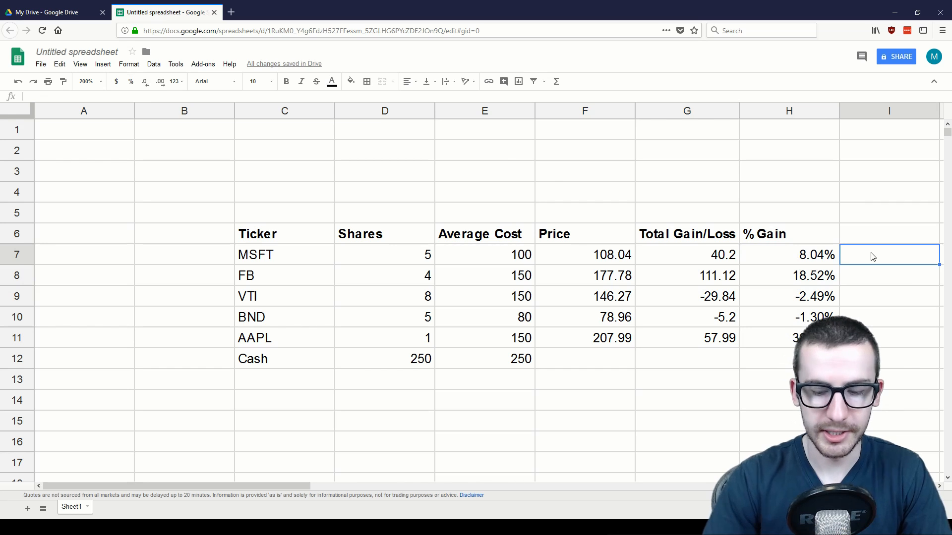
key(Left)
key(Right)
key(Right)
key(Right)
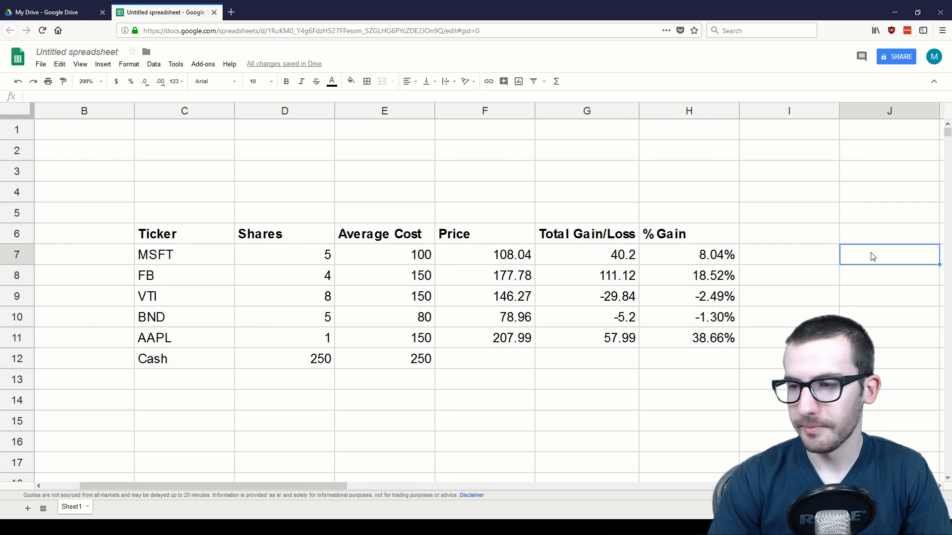
key(Left)
key(Left)
key(Up)
text(Total)
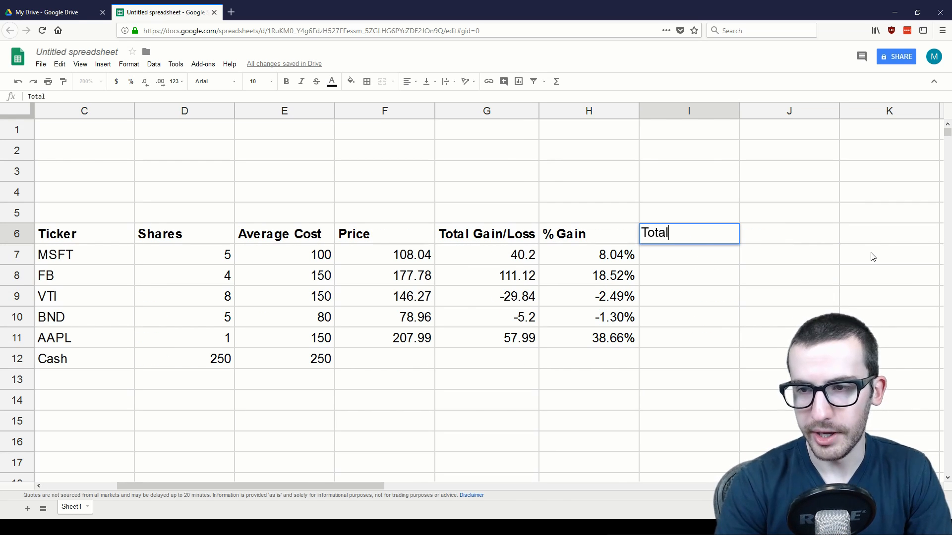
text( Equity)
key(Return)
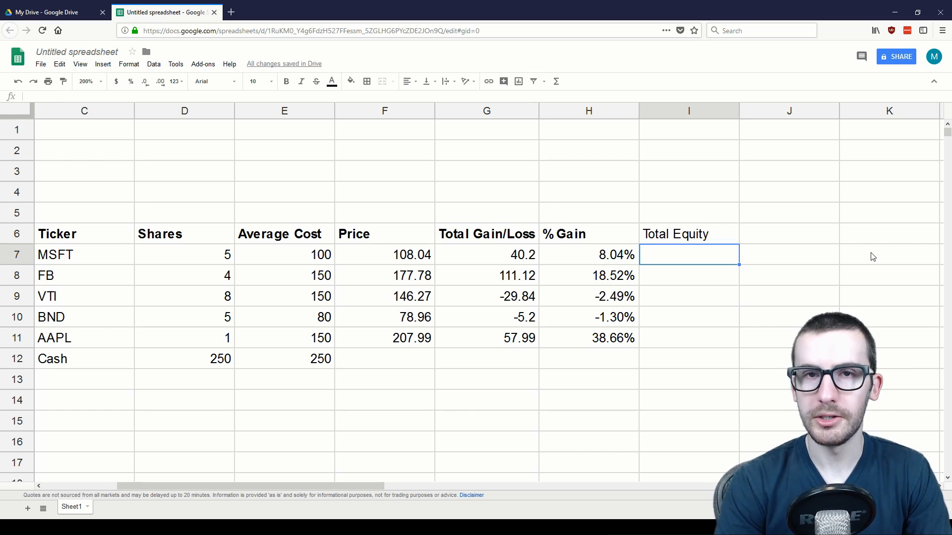
Enter the total equity formula =D7*F7 in I7 and fill it down to I11.
text(=)
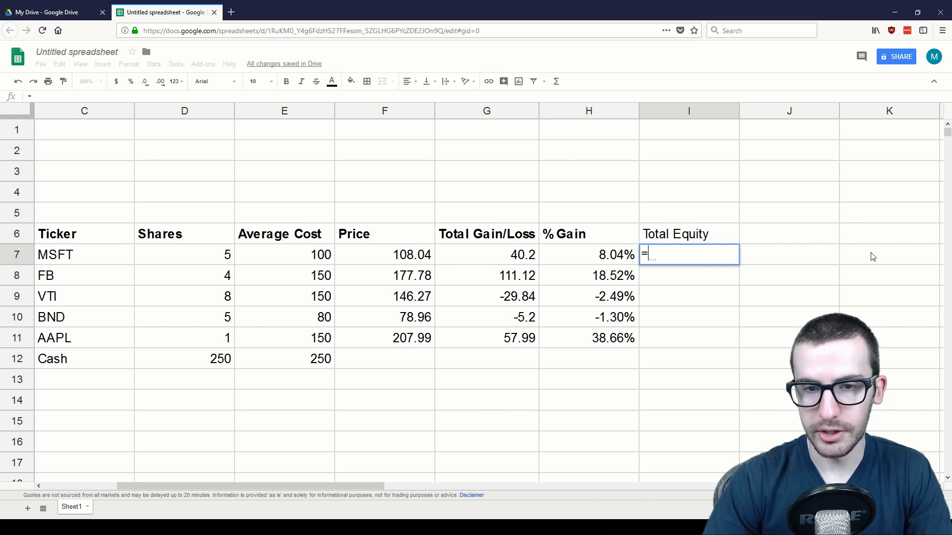
key(Left)
key(Left)
key(Left)
key(Left)
key(Left)
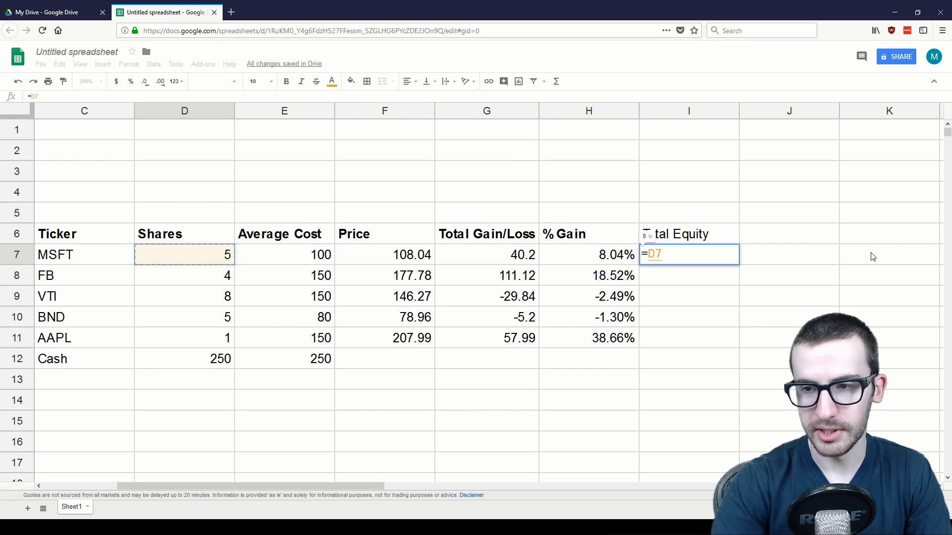
text(*)
key(Left)
key(Left)
key(Left)
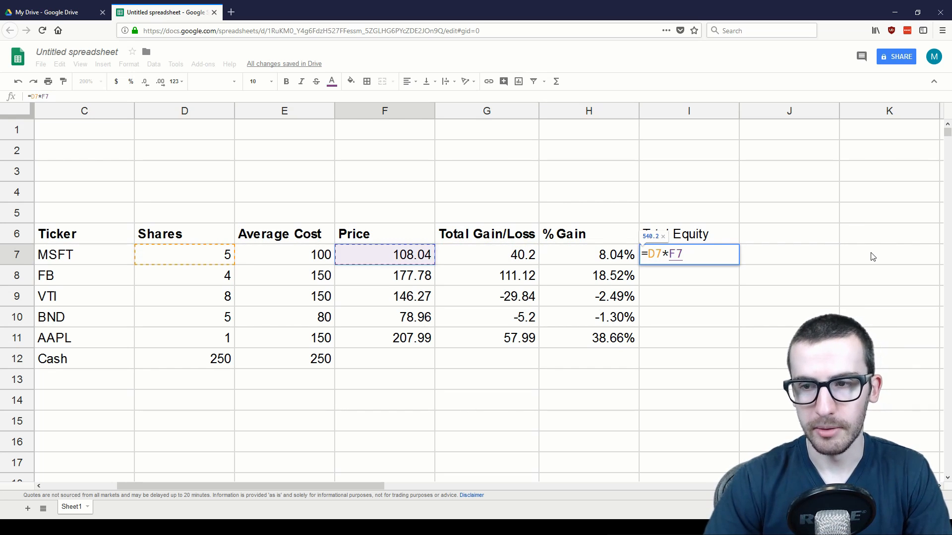
key(Return)
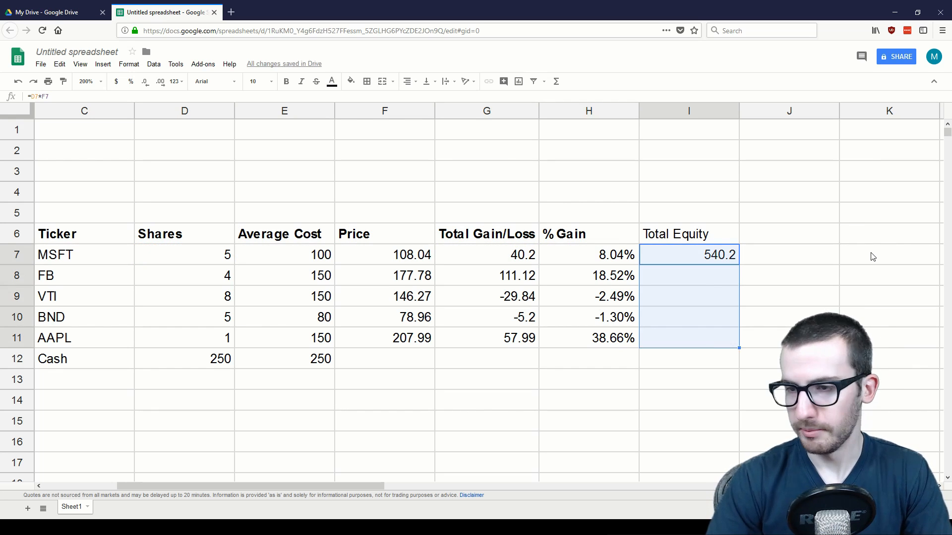
key(ctrl+d)
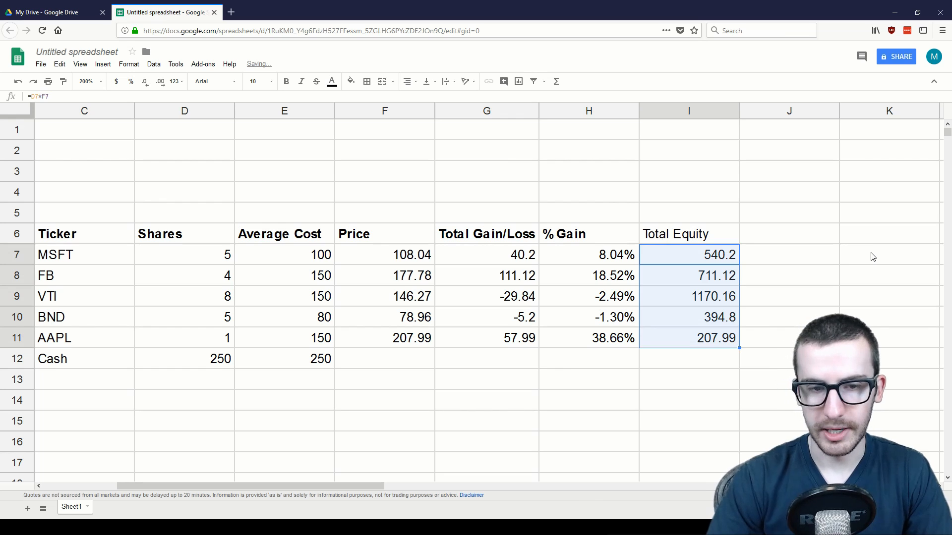
Set the Cash row's price in F12 to 1.
key(Right)
key(Down)
key(Down)
key(Down)
key(Down)
key(Left)
key(Left)
key(Left)
key(Left)
key(Down)
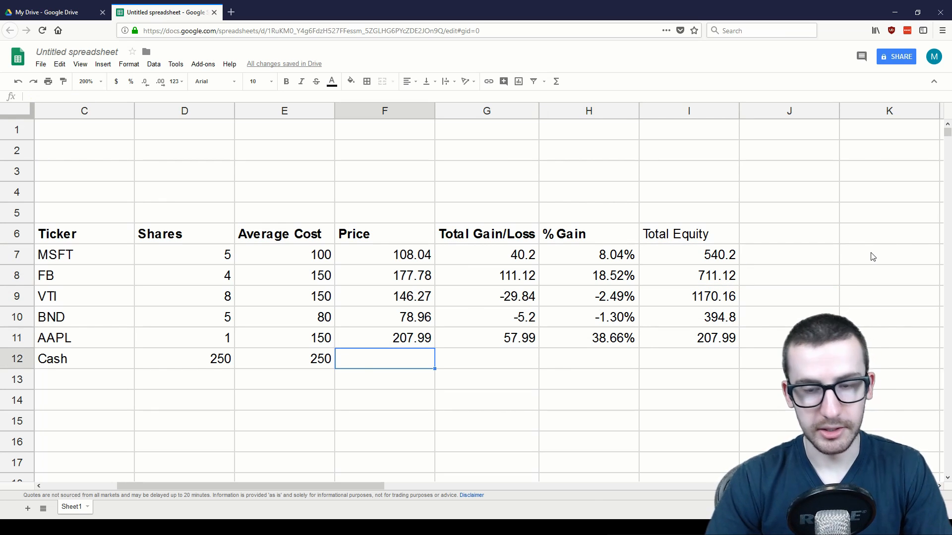
text(1)
key(Tab)
key(Down)
key(Up)
key(Left)
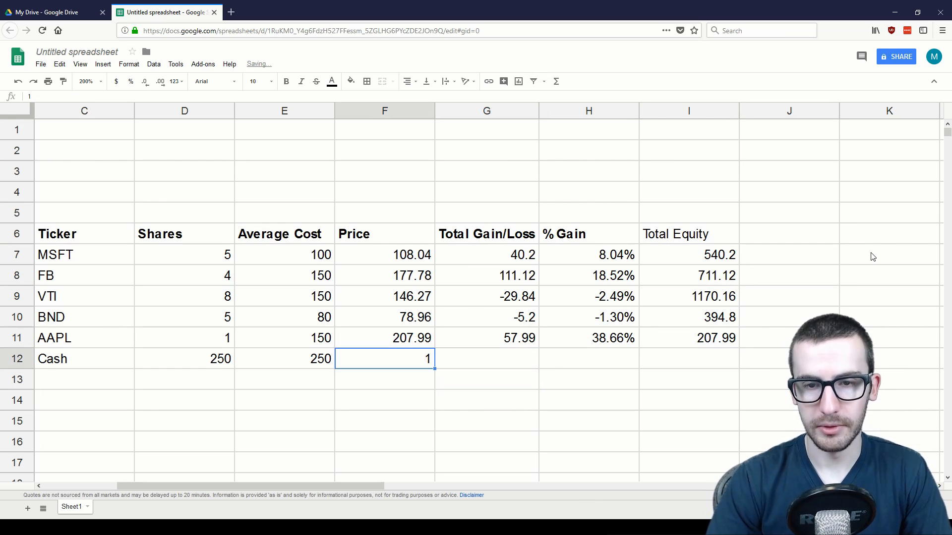
Fill the gain/loss, % gain and total equity formulas from G11:I11 down into the Cash row, G12:I12.
key(Left)
key(Left)
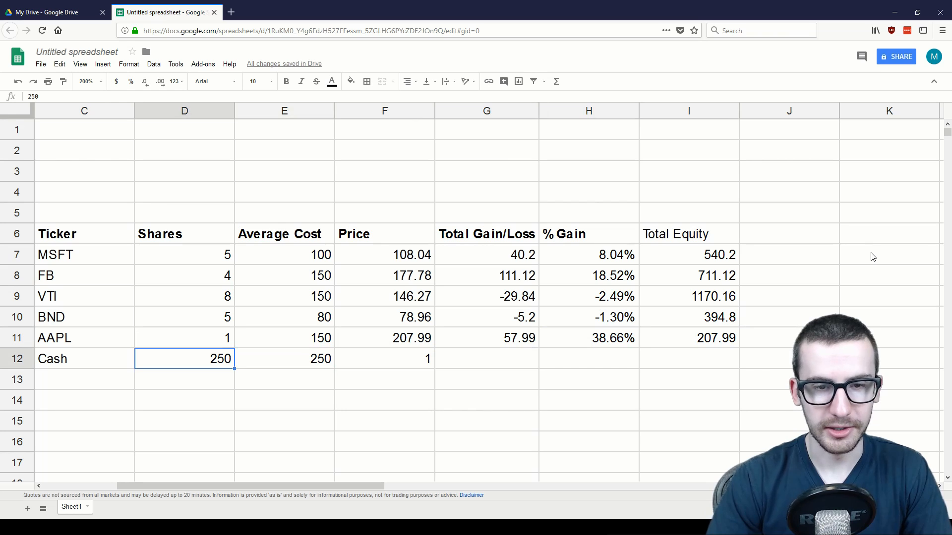
key(Right)
key(Right)
key(Right)
key(shift+Right)
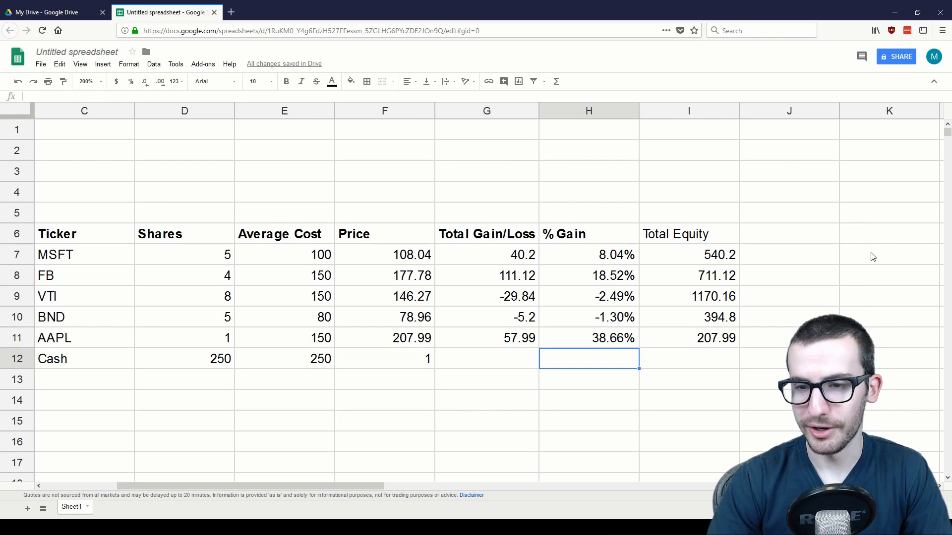
key(shift+Left)
key(Up)
key(shift+Down)
key(shift+Right)
key(shift+Right)
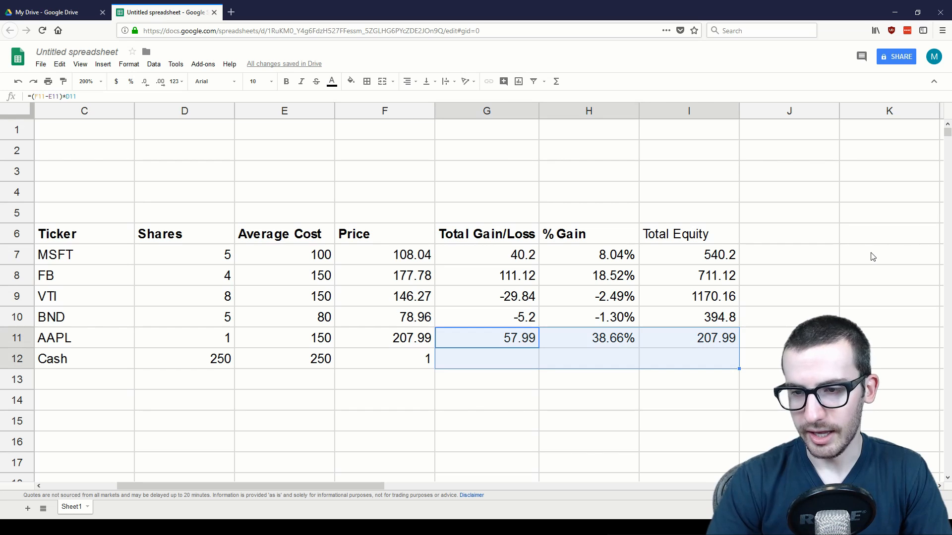
key(ctrl+d)
key(Down)
Change the Cash row's average cost in E12 to 1.
click(319, 359)
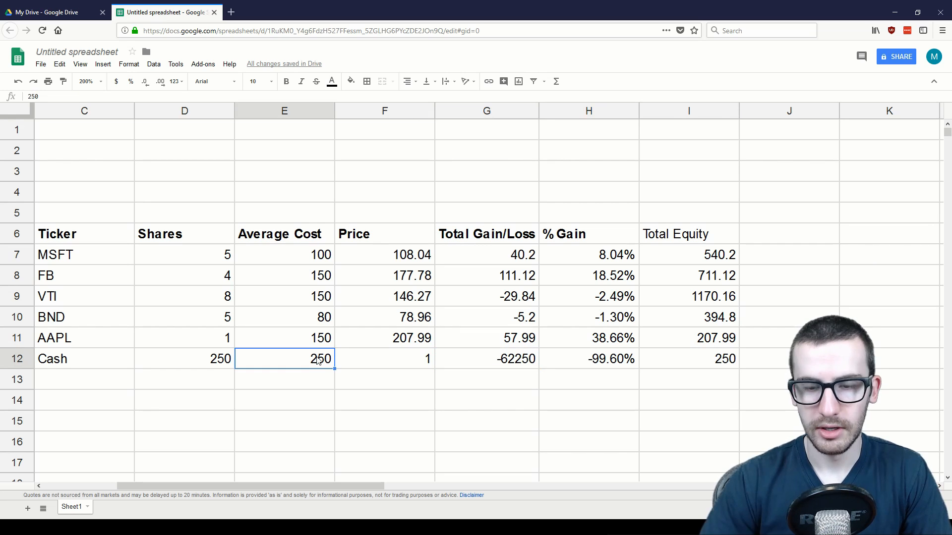
text(1)
key(Return)
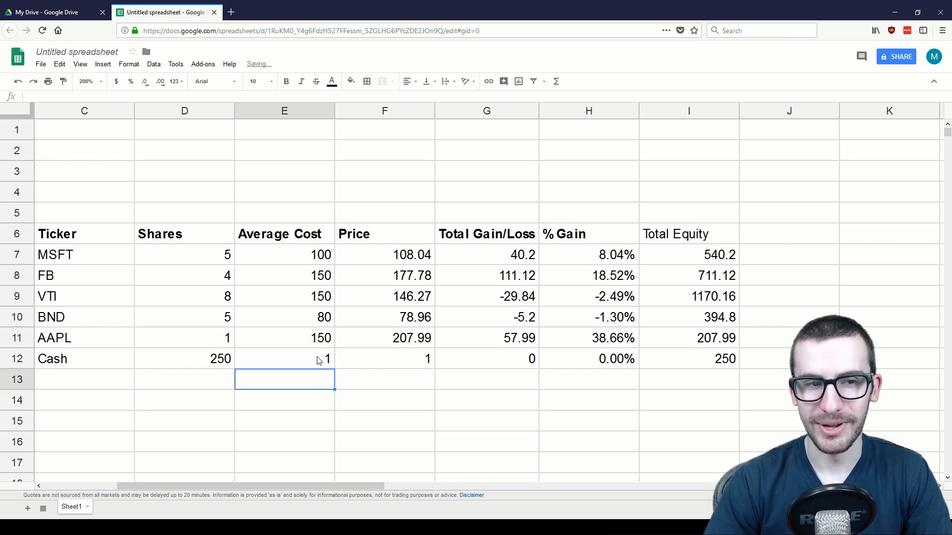
Review the Cash row's total gain/loss, % gain and total equity cells in G12:I12.
key(Right)
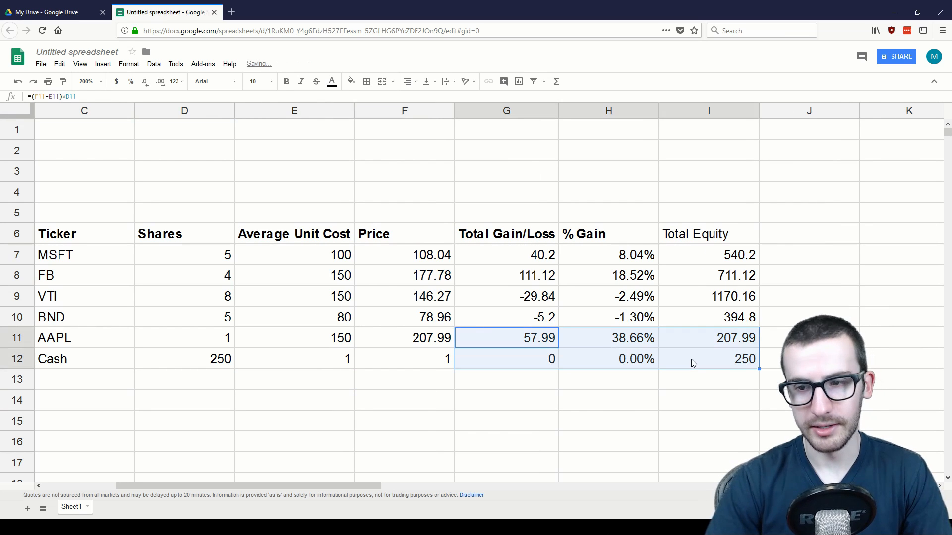
key(Down)
key(Down)
key(Up)
key(Right)
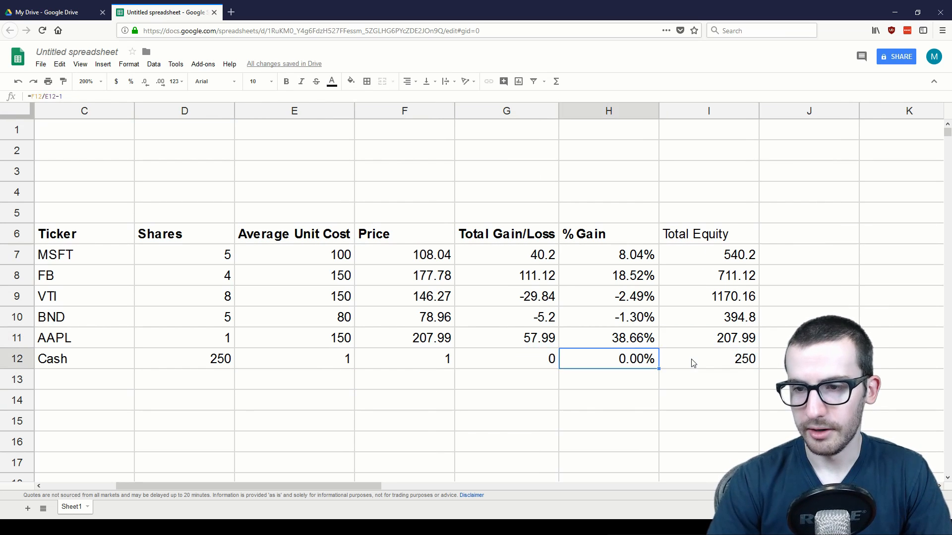
click(692, 363)
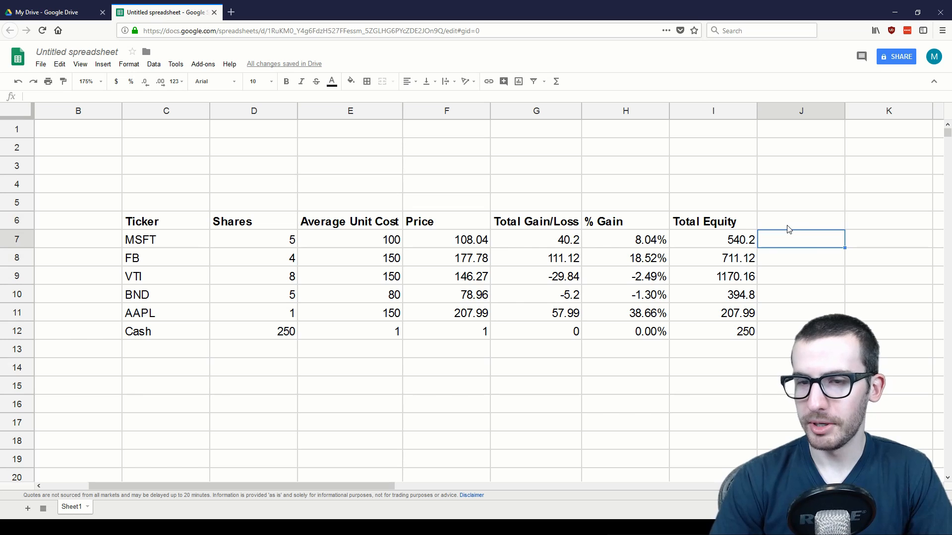
key(Up)
key(Left)
key(Left)
key(Left)
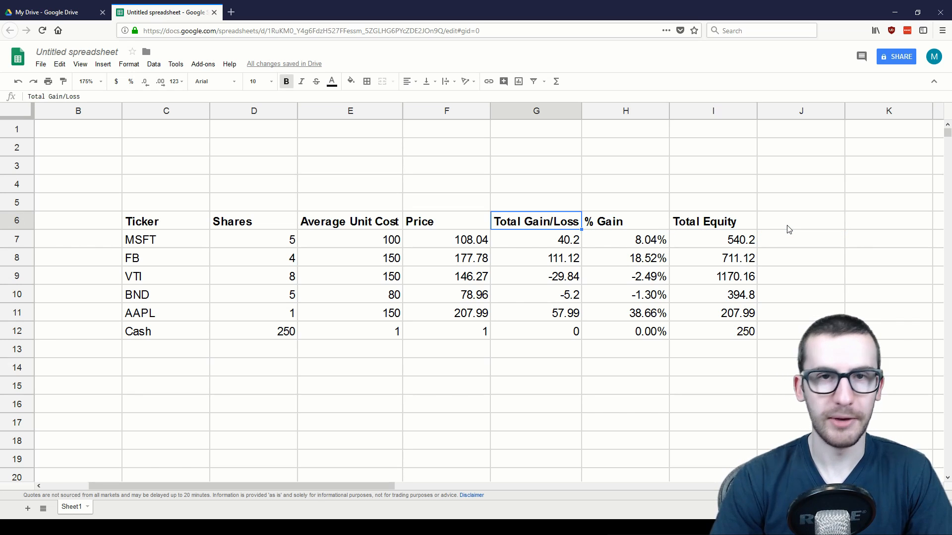
key(Right)
key(Right)
key(Right)
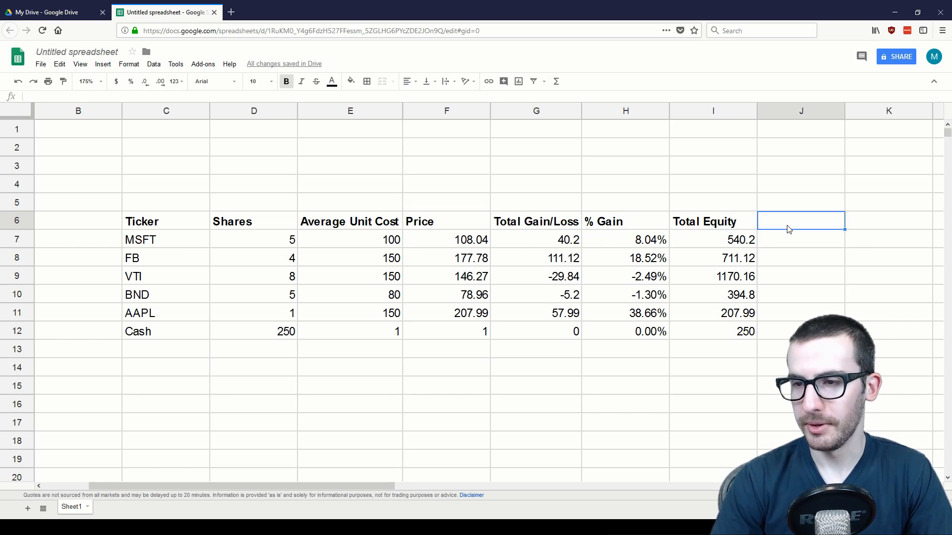
key(Down)
key(Up)
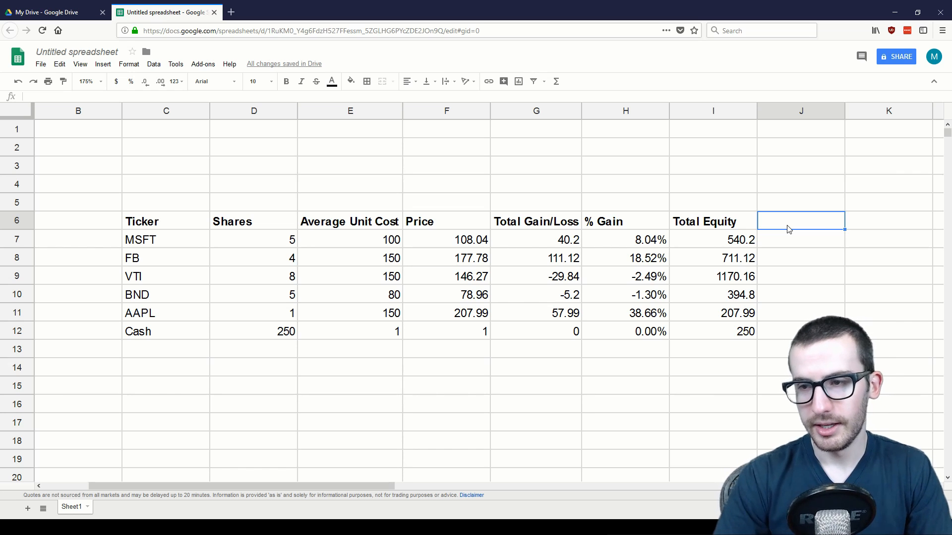
Review the holdings and cash rows of the portfolio table across C7:I12.
key(Left)
key(Down)
key(shift+Left)
key(shift+Left)
key(shift+Left)
key(shift+Left)
key(shift+Left)
key(shift+Left)
key(shift+Left)
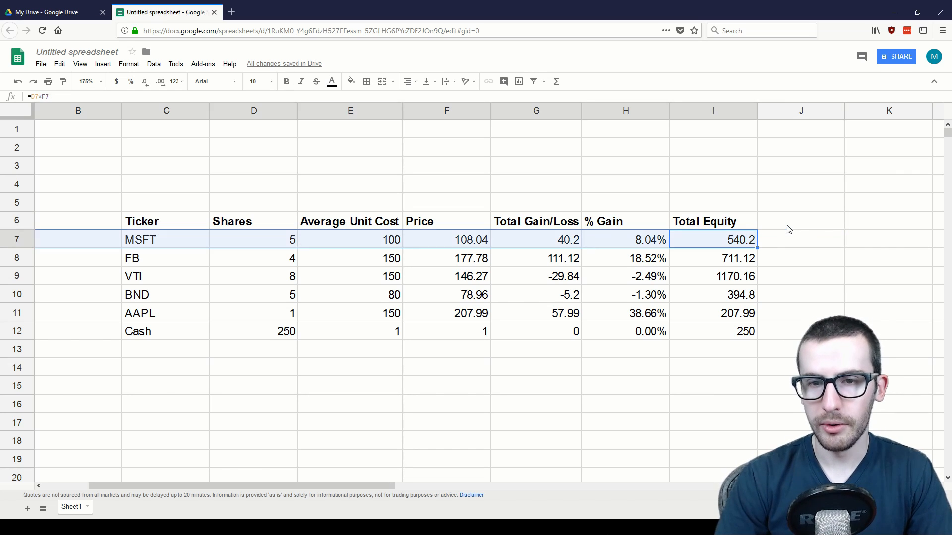
key(shift+Right)
key(shift+Down)
key(shift+Down)
key(shift+Down)
key(shift+Down)
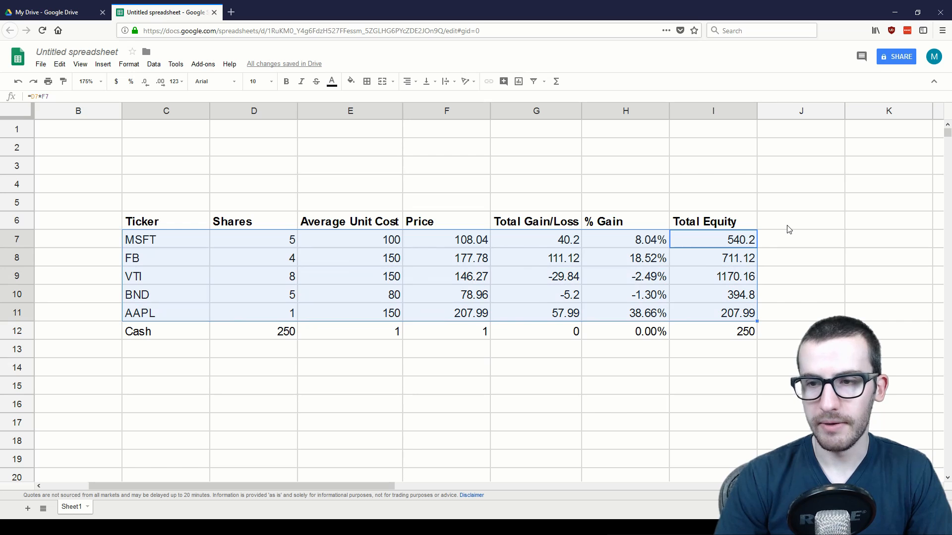
key(shift+Down)
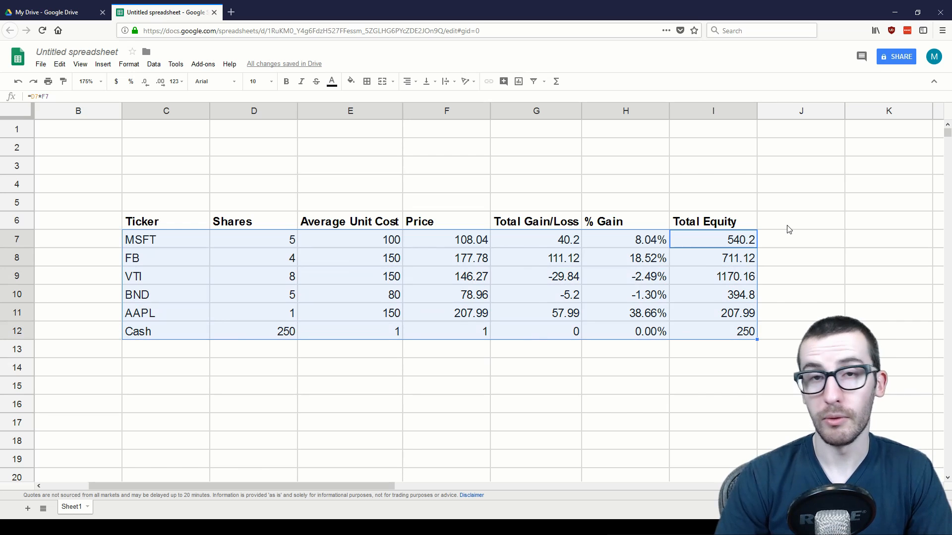
key(Right)
key(Right)
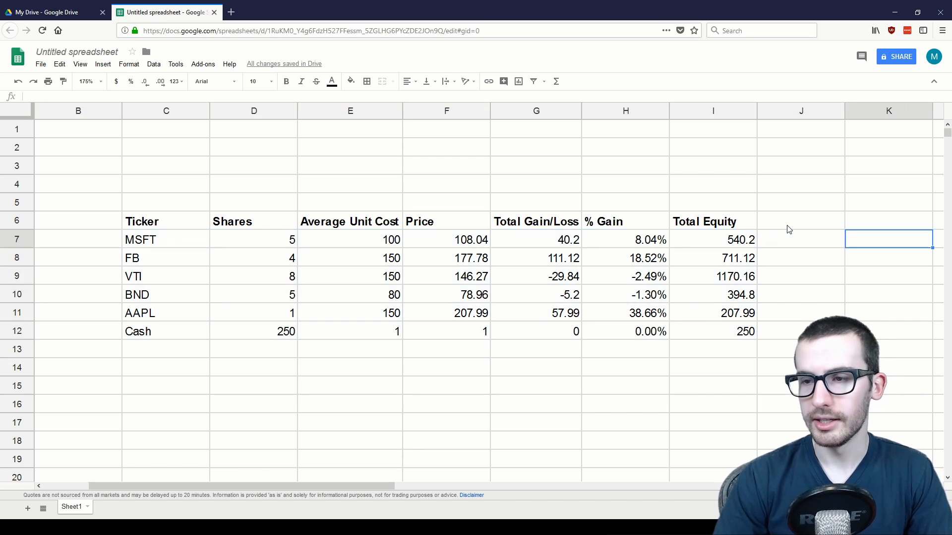
Add the column header "Portfolio Percent" in J6, beside Total Equity.
key(Left)
key(Up)
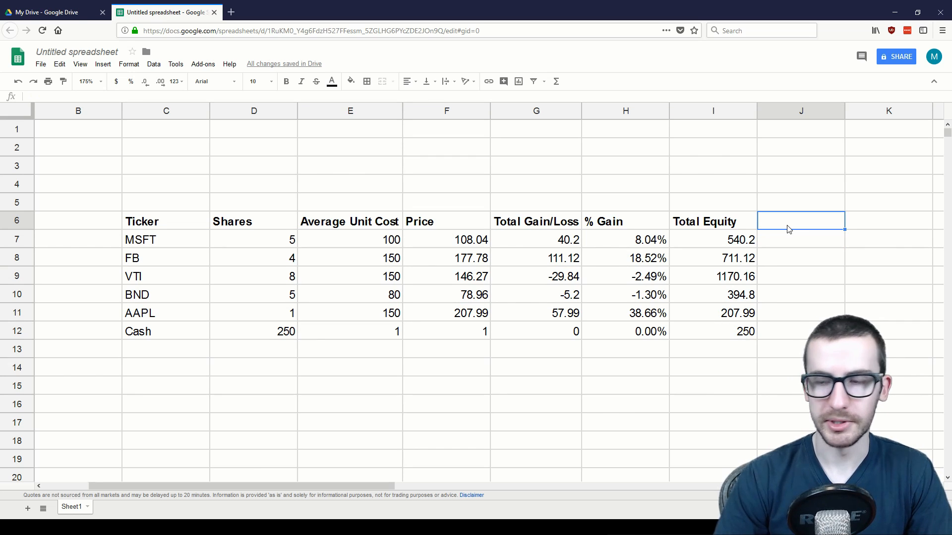
text(P)
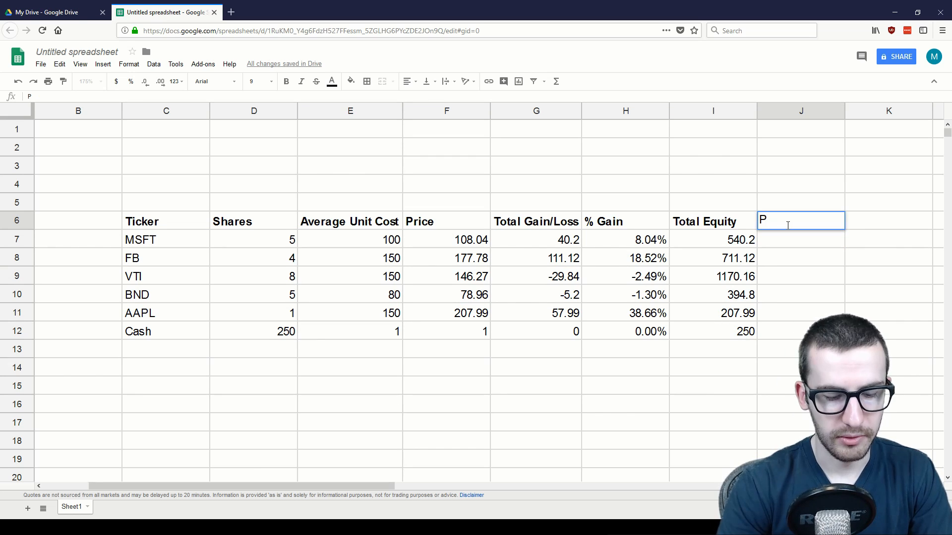
text(ortfolio)
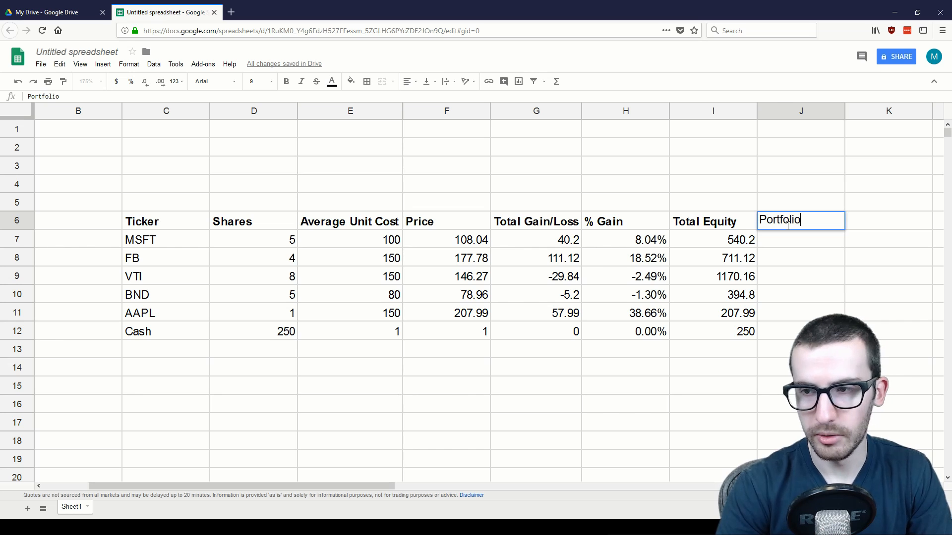
text( Percent)
key(Return)
text(=)
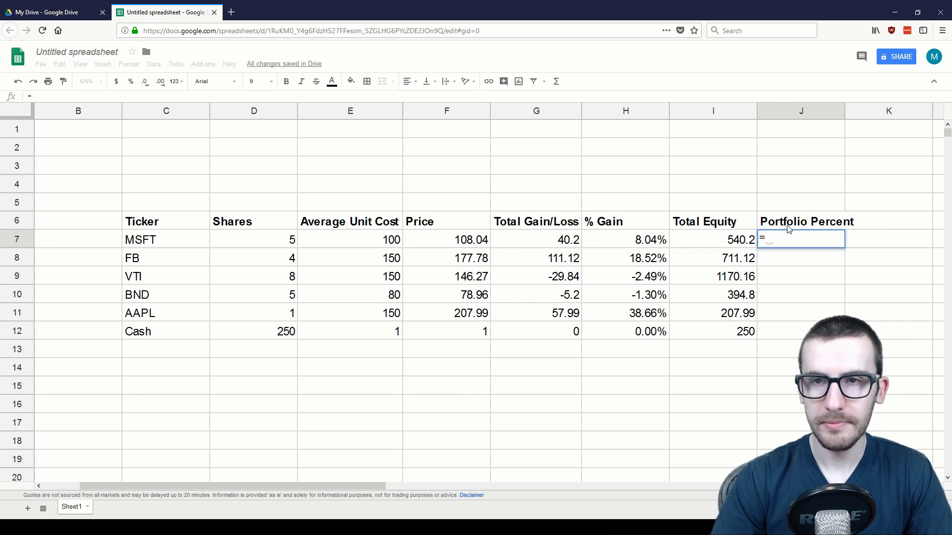
key(Left)
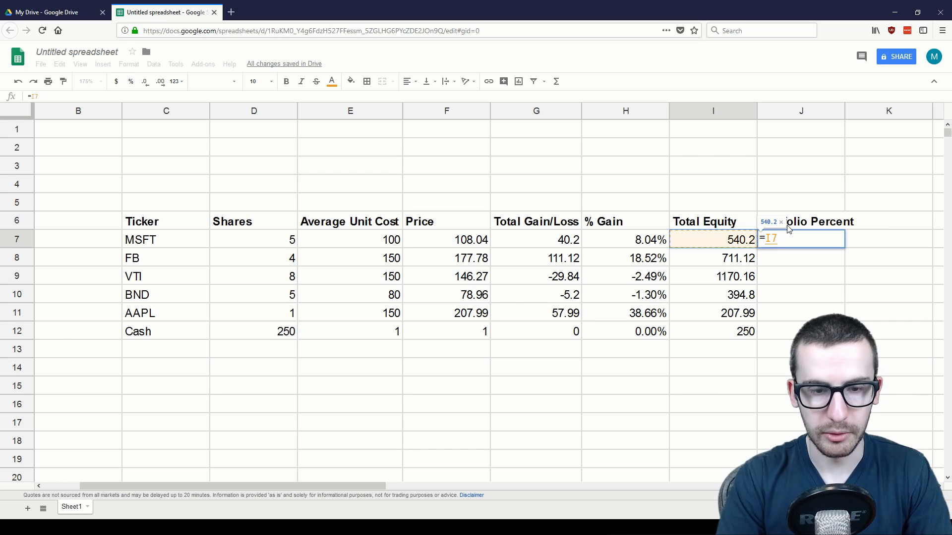
text(/)
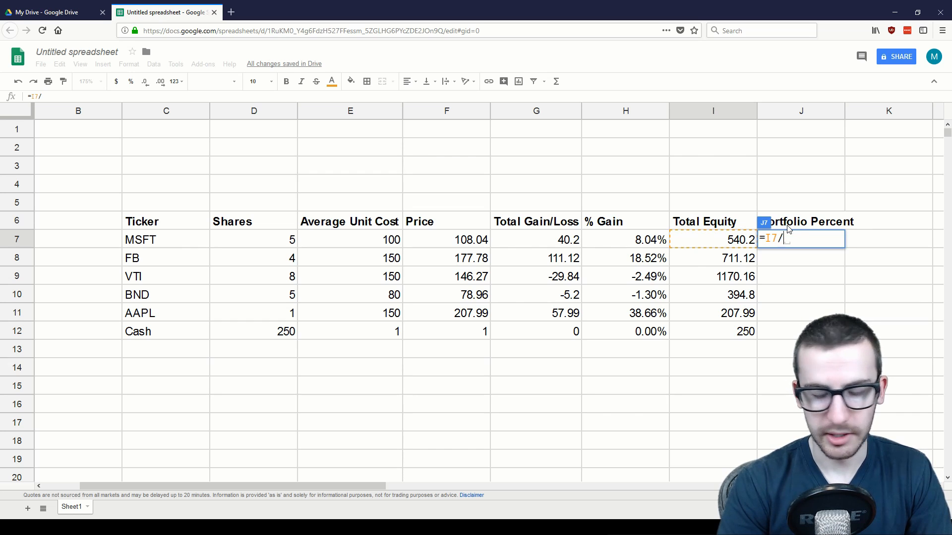
key(BackSpace)
key(BackSpace)
key(BackSpace)
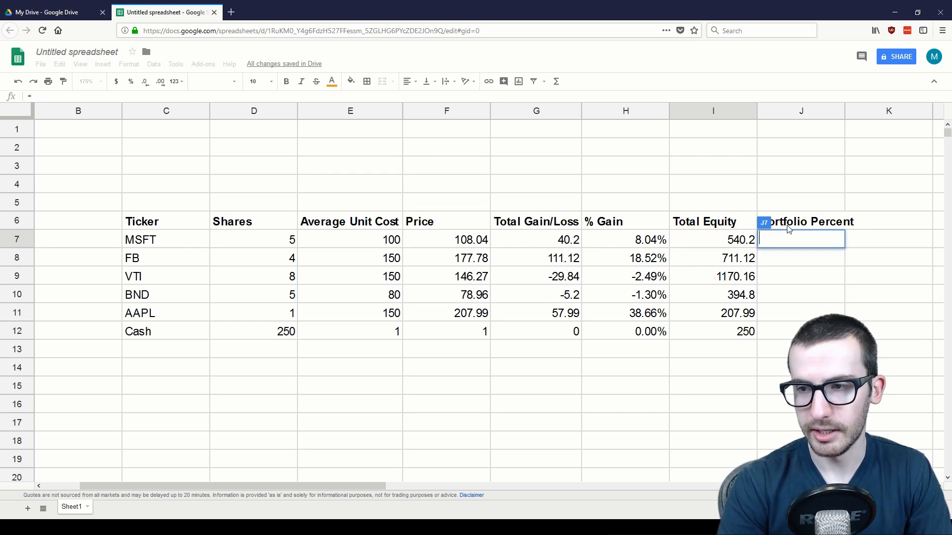
key(BackSpace)
Total the Total Equity column in I13 with the formula =SUM(I7:I12).
key(Left)
key(Left)
key(Down)
key(Down)
key(Down)
key(Down)
key(Down)
key(Down)
key(Right)
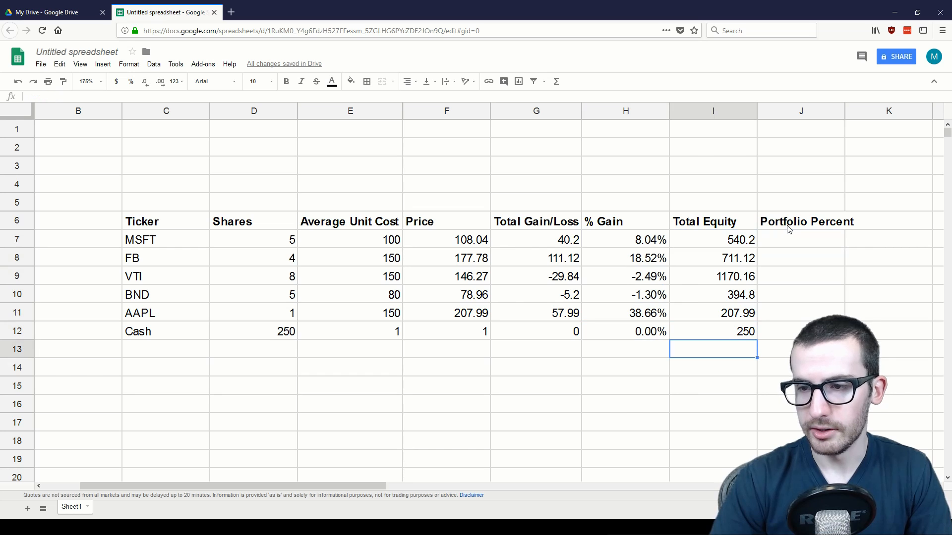
text(=)
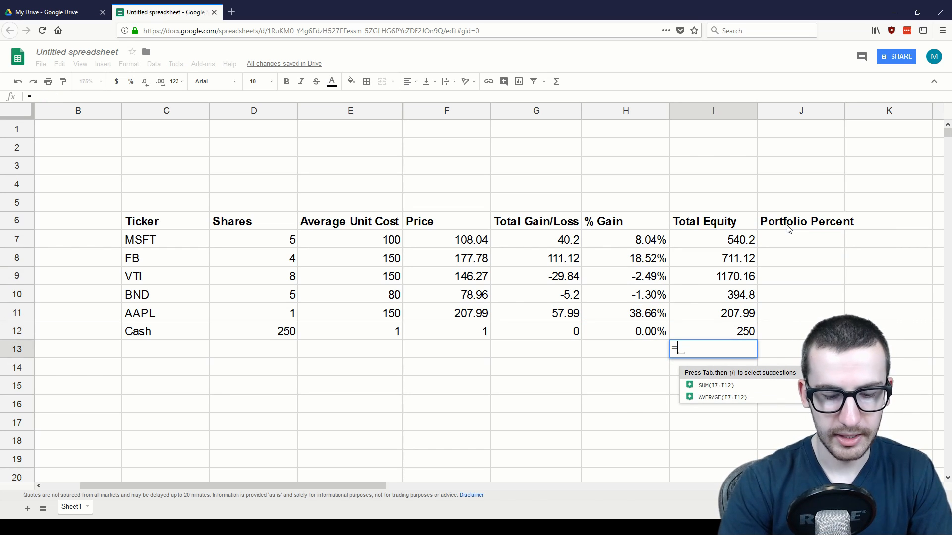
text(SUM)
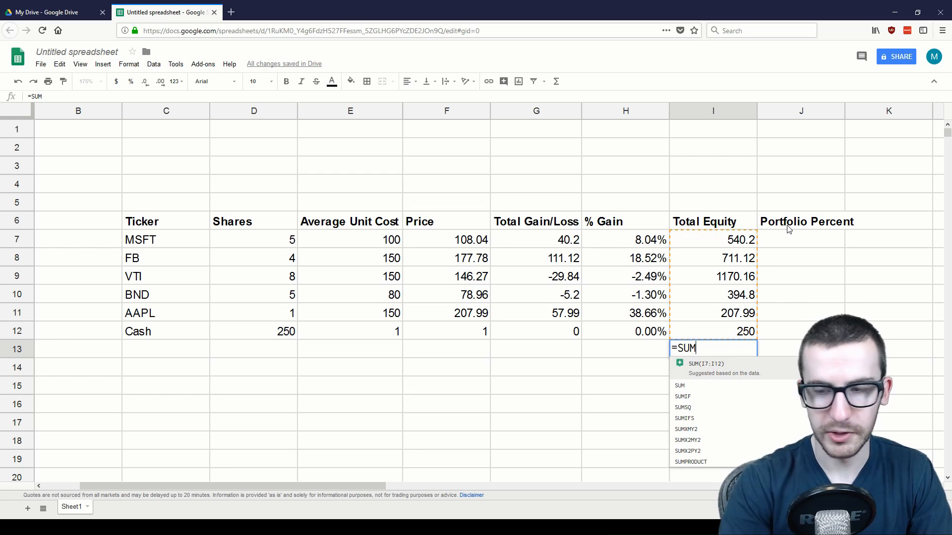
text(()
key(shift+Up)
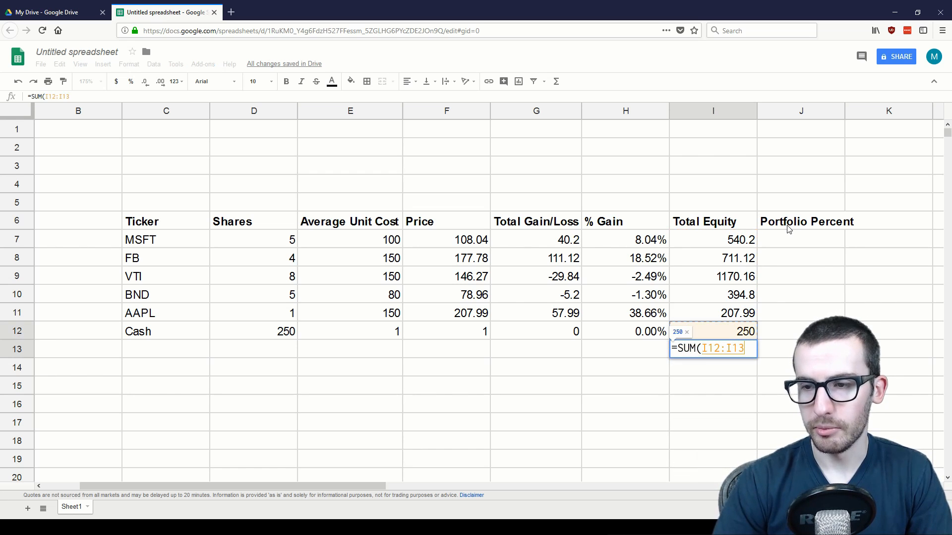
key(shift+Up)
key(shift+Up)
key(shift+Up)
key(shift+Up)
key(shift+Up)
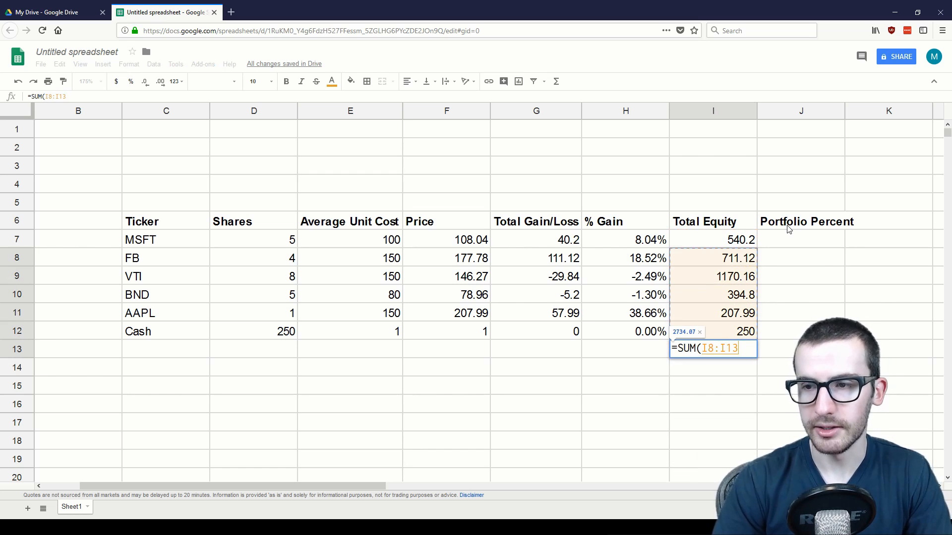
drag(734, 241, 730, 336)
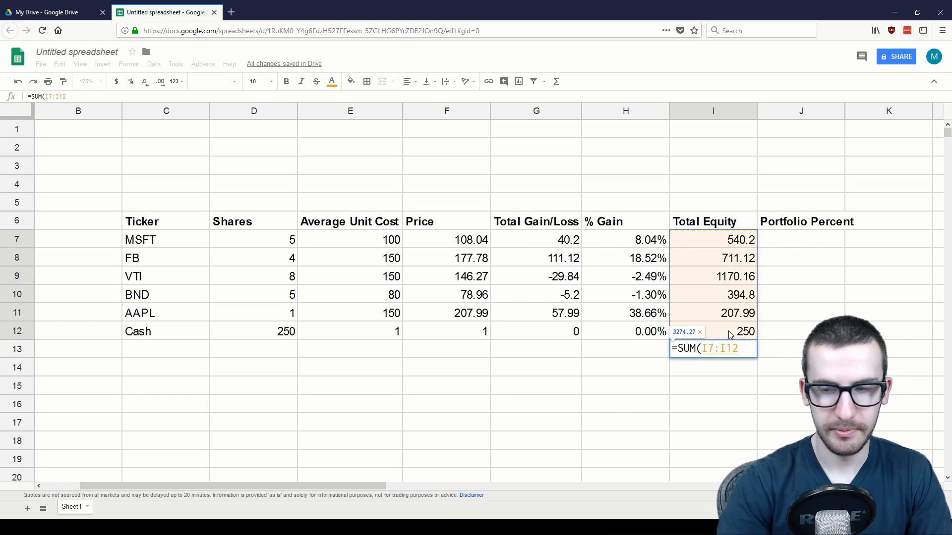
text())
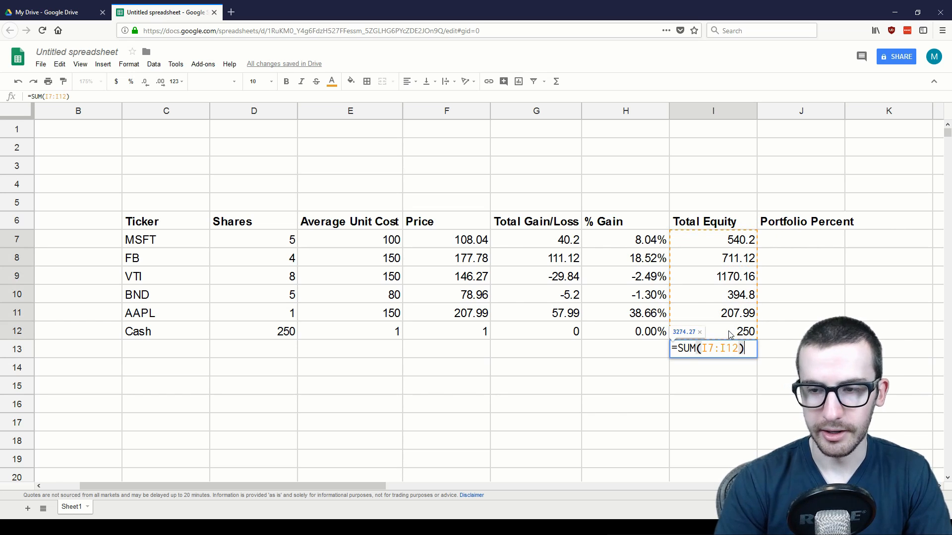
key(Return)
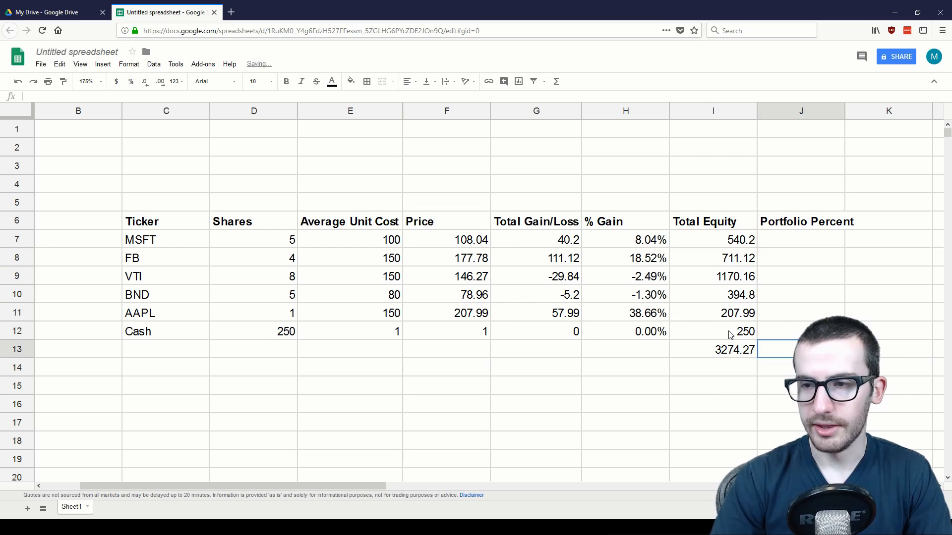
key(Up)
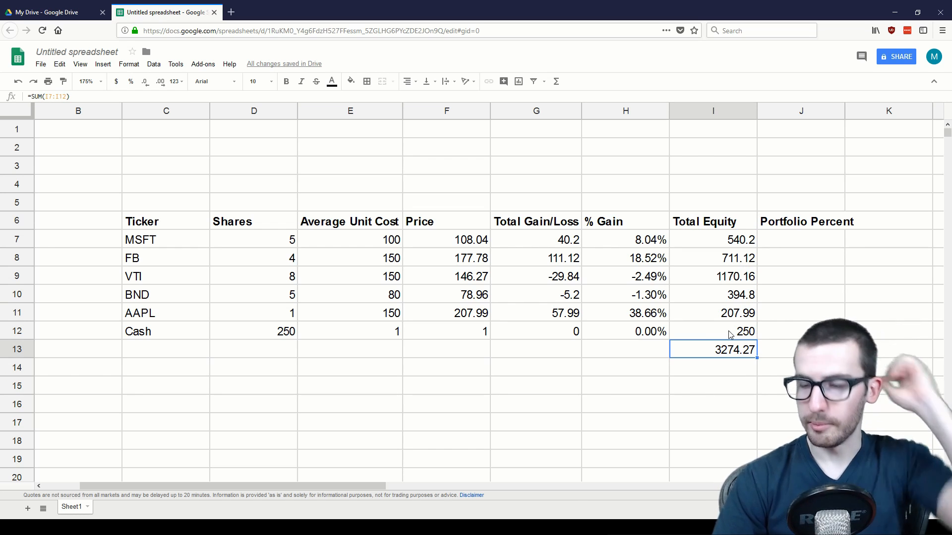
Calculate MSFT's portfolio percent in J7 with the formula =I7/I13.
key(Right)
key(Up)
key(Up)
key(Up)
key(Up)
key(Up)
key(Up)
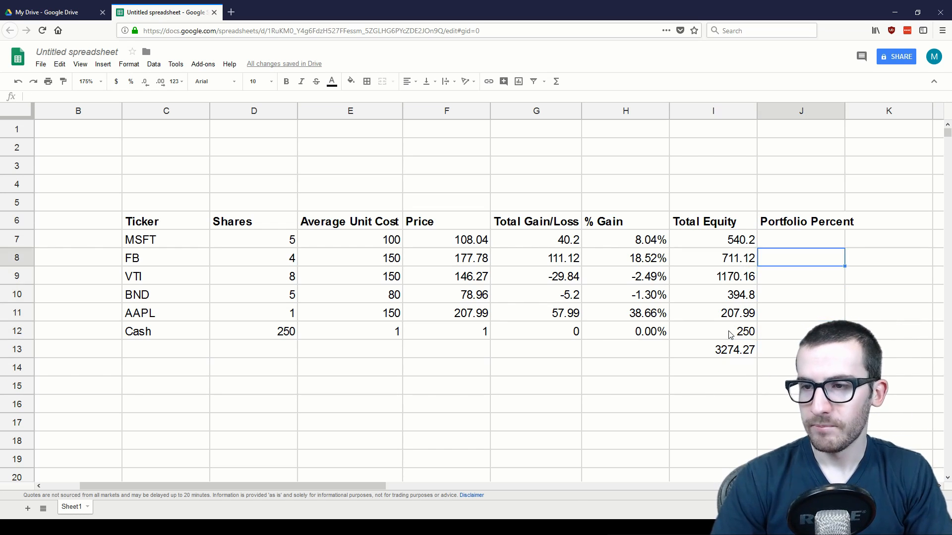
text(=)
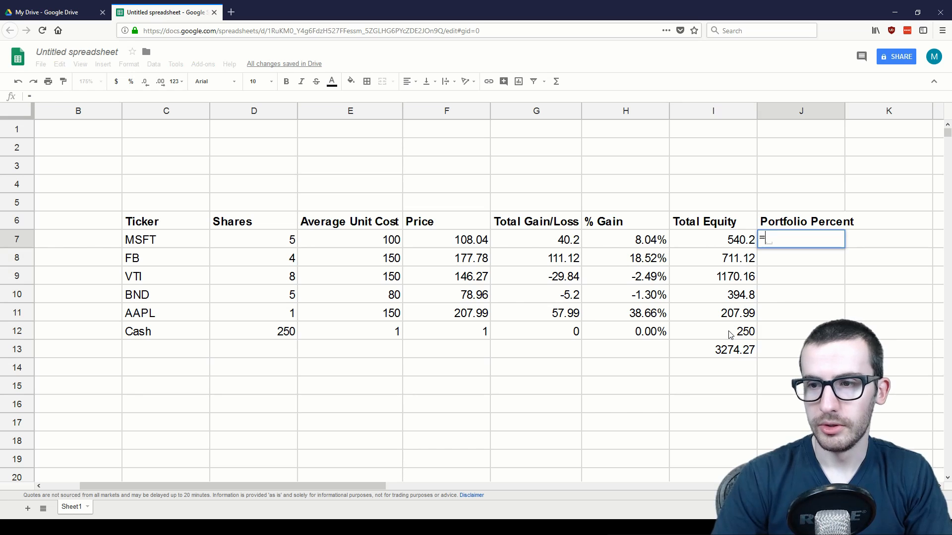
key(Left)
text(/)
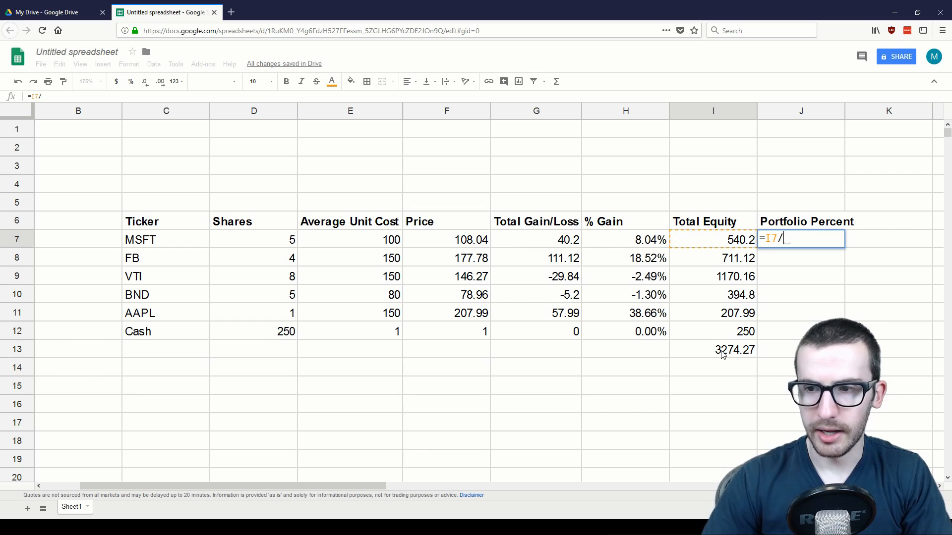
click(723, 354)
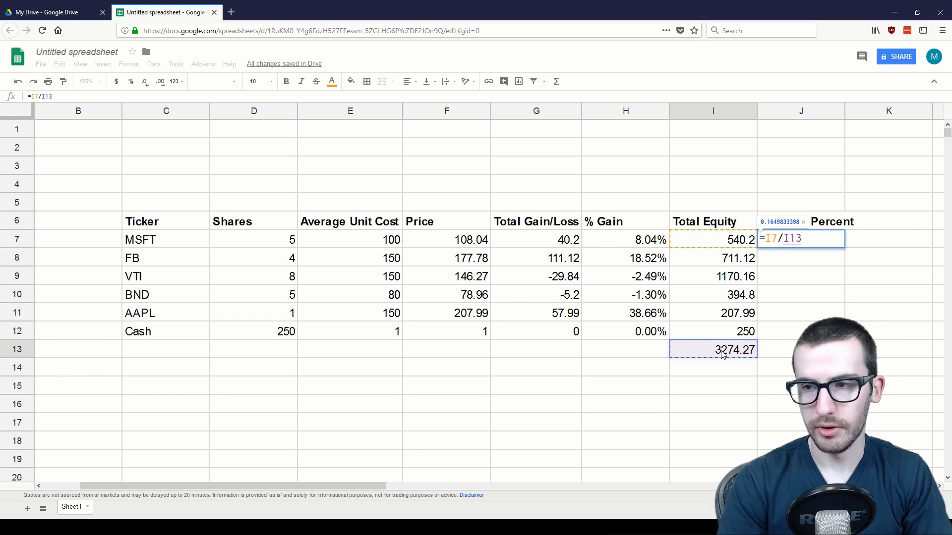
key(Return)
Format J7 as a percentage and fill its formula down through the Cash row, J12.
key(Up)
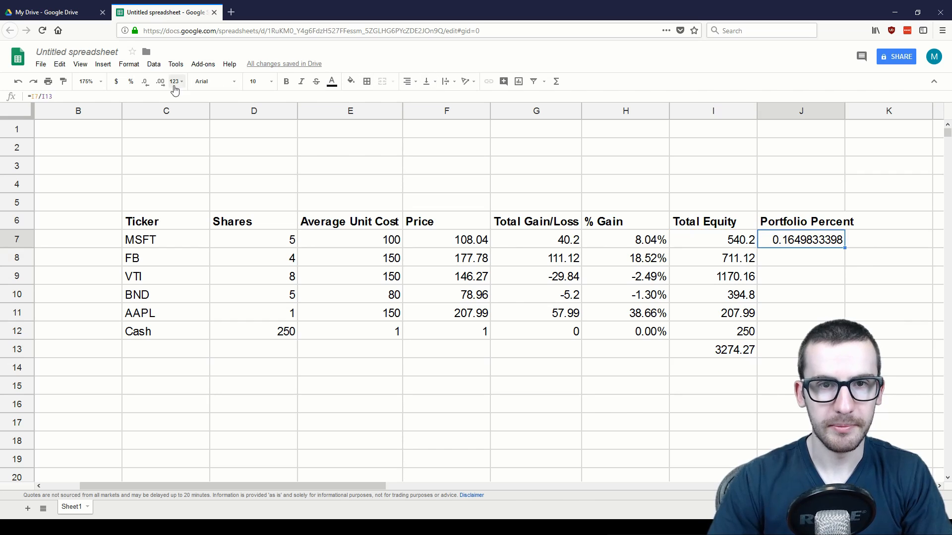
key(ctrl+shift+5)
key(shift+Down)
key(shift+Down)
key(shift+Down)
key(shift+Down)
key(shift+Down)
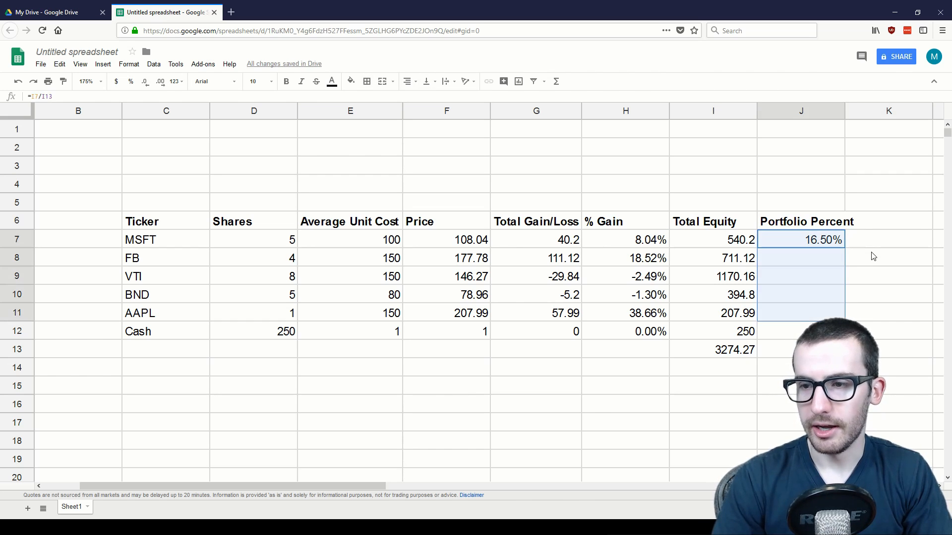
key(ctrl+d)
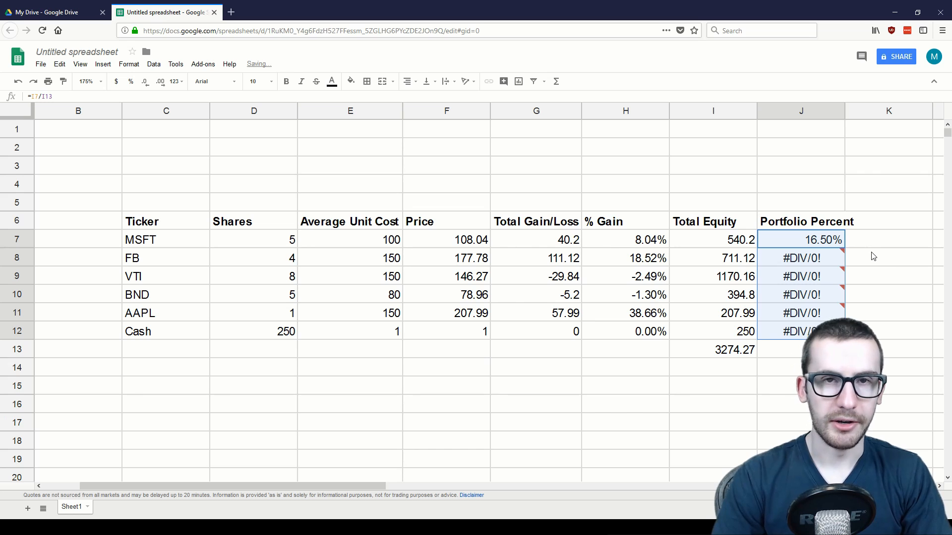
Examine which cells the Portfolio Percent formulas in J7:J9 reference as numerator and denominator.
key(Up)
key(Down)
key(Down)
key(Down)
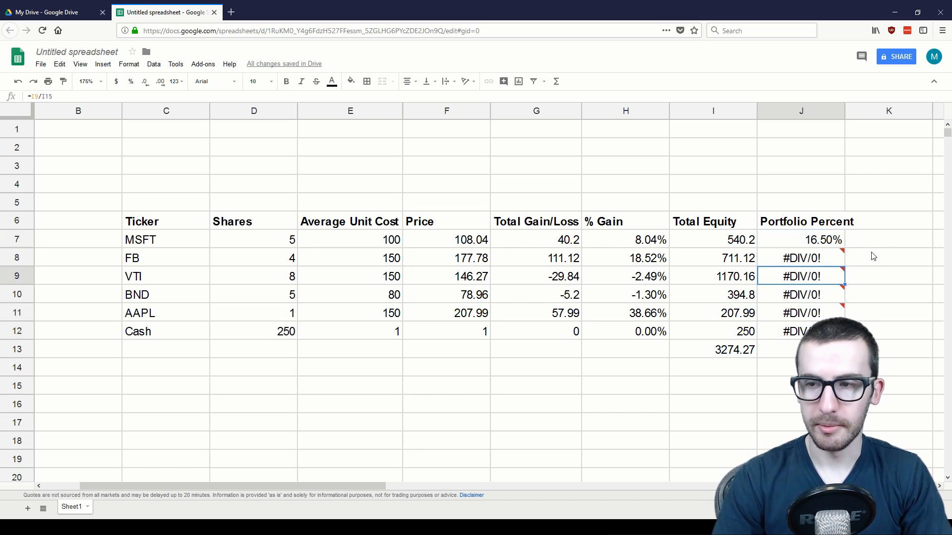
key(Up)
key(Up)
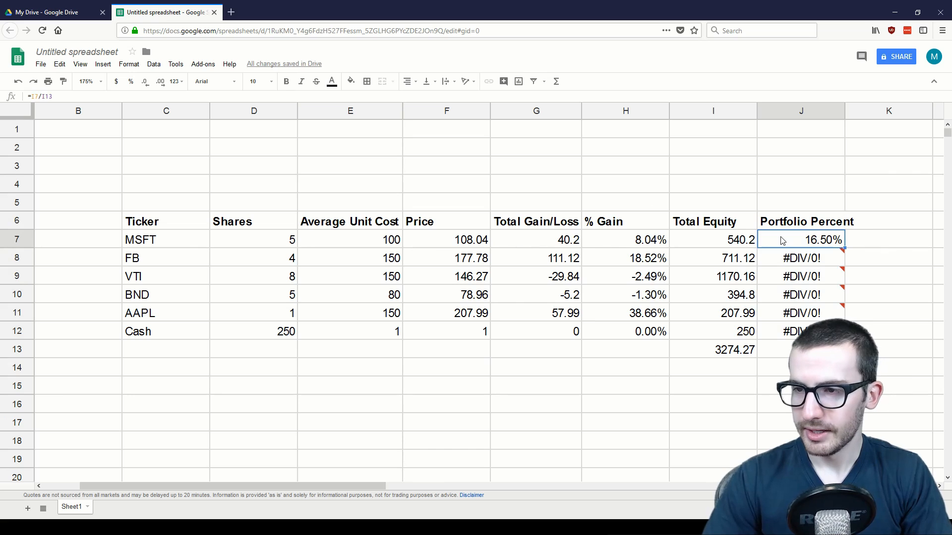
mouse_move(795, 259)
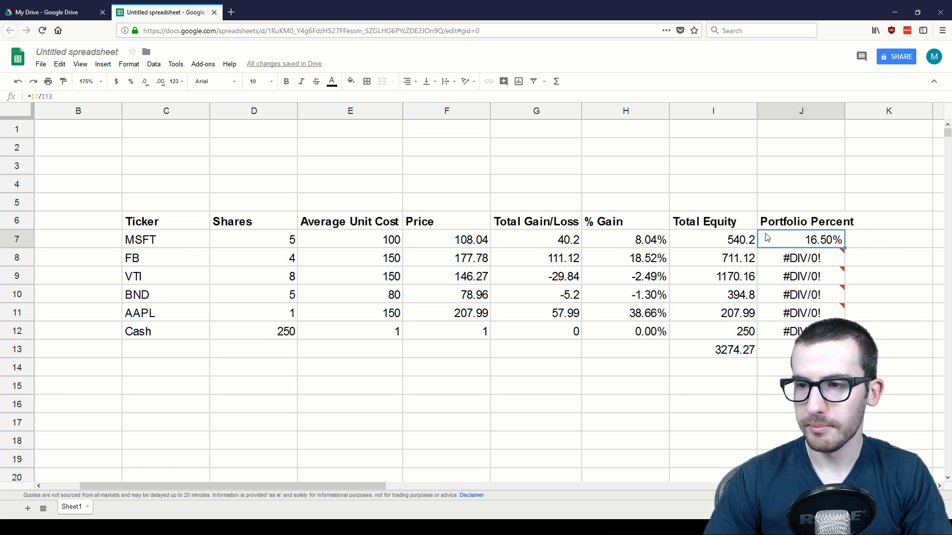
click(282, 97)
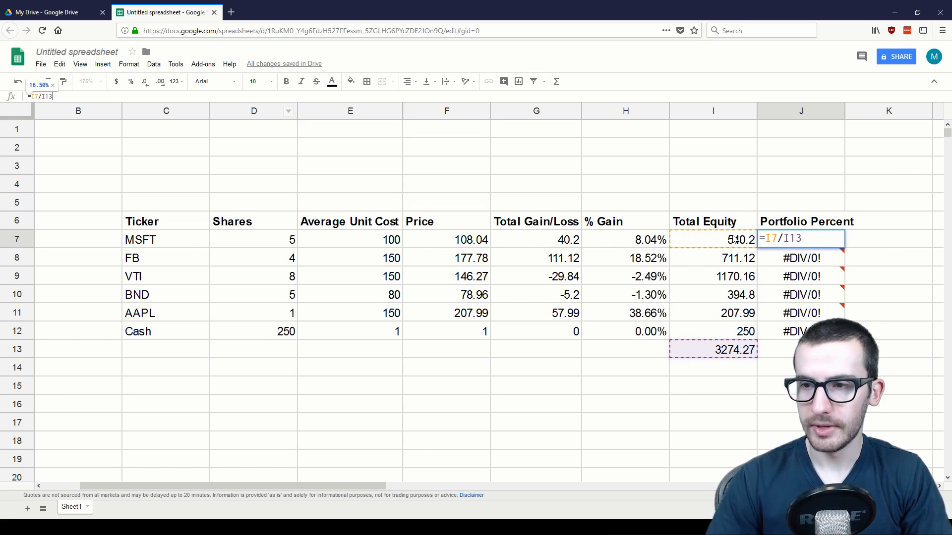
mouse_move(787, 262)
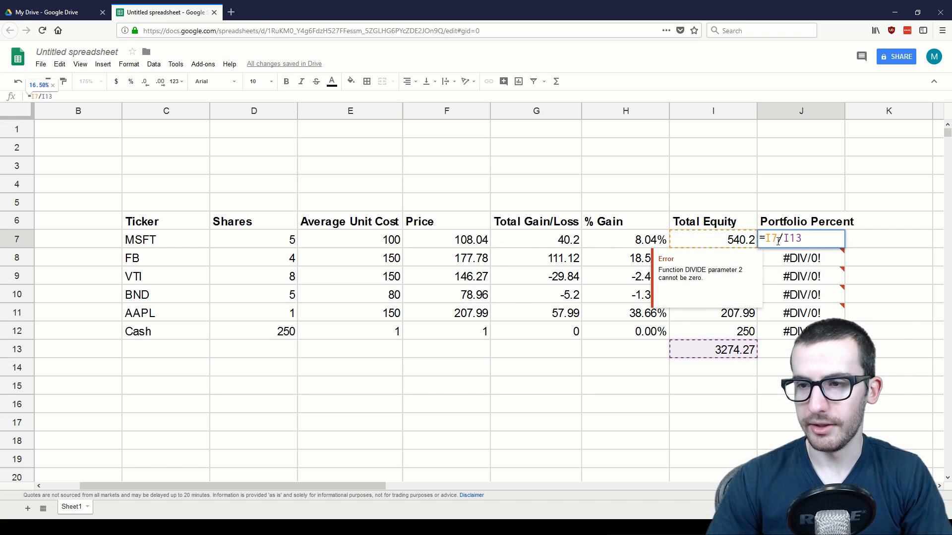
key(Return)
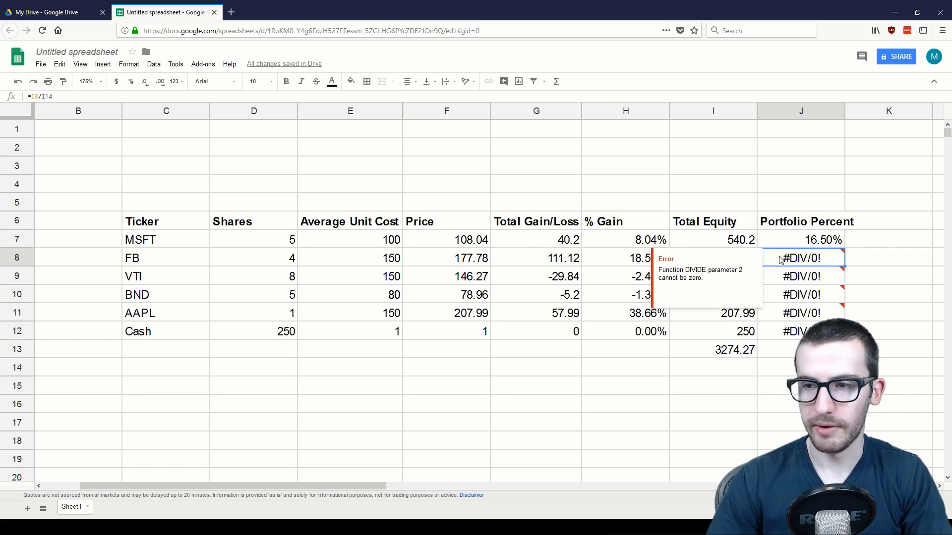
click(378, 98)
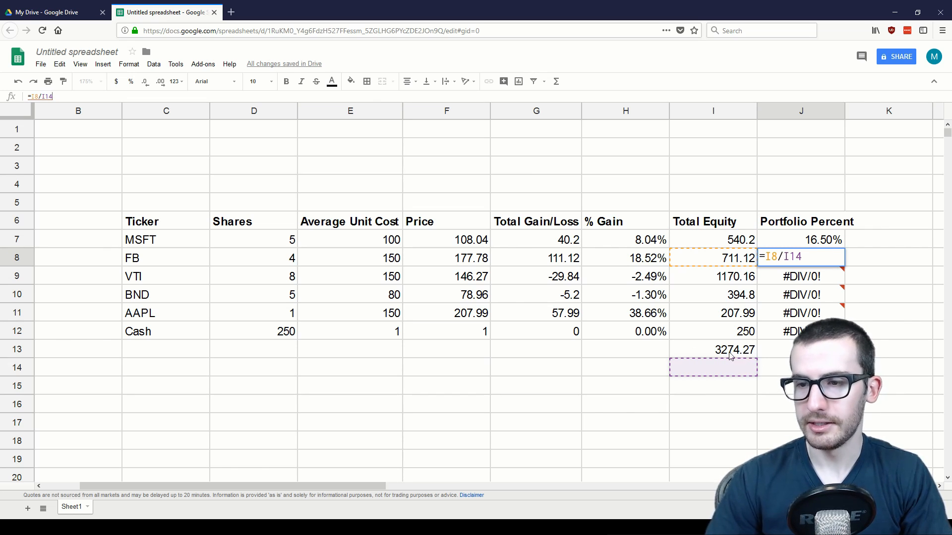
key(Escape)
Make the total equity reference in J7 absolute so the formula reads =I7/$I$13.
key(Up)
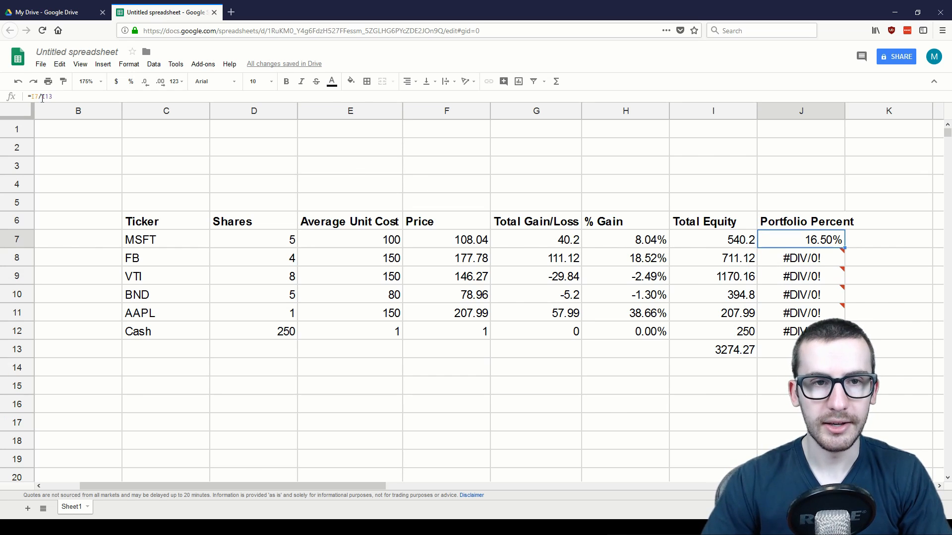
key(Return)
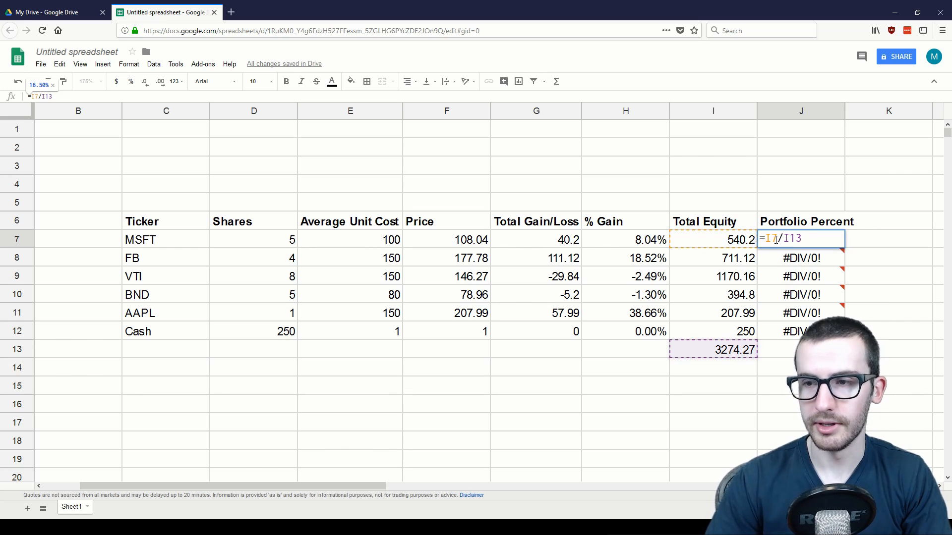
click(43, 97)
text($I$)
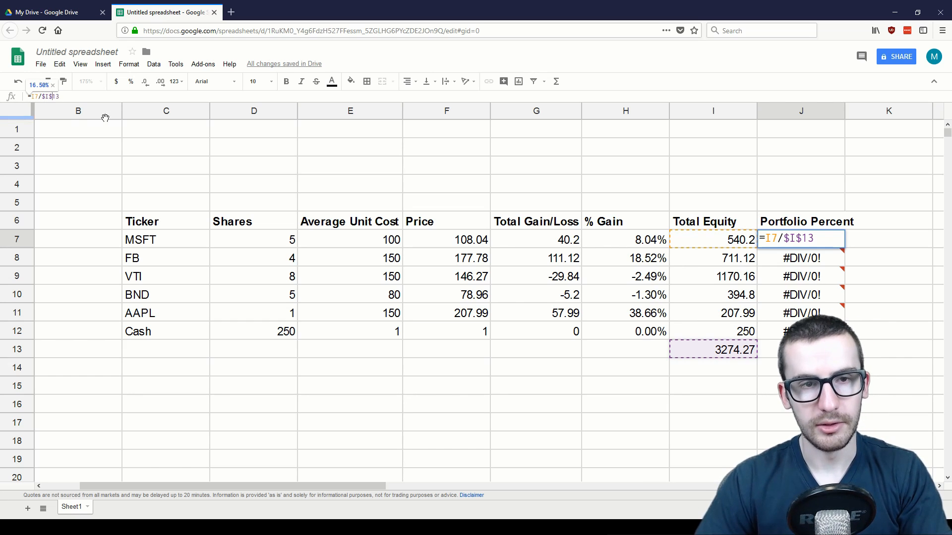
click(47, 97)
text($)
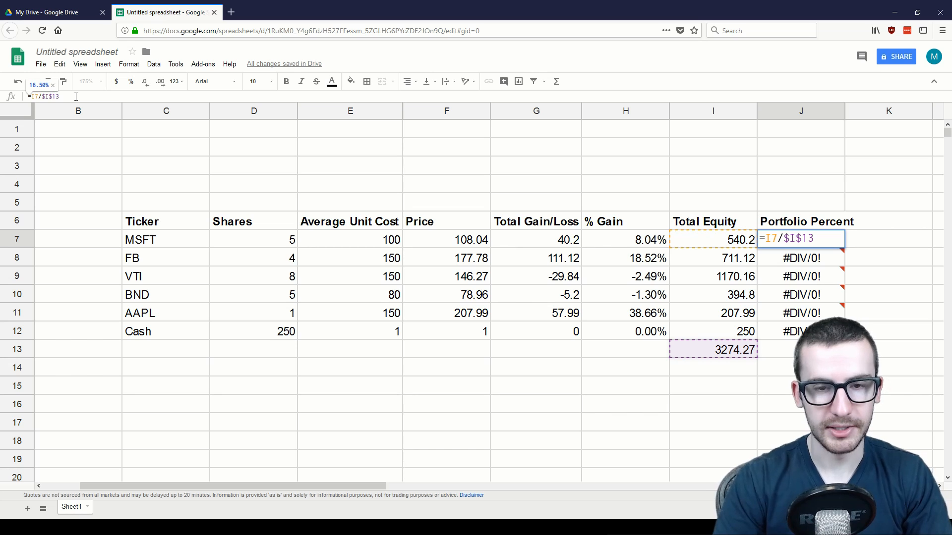
key(Return)
key(Up)
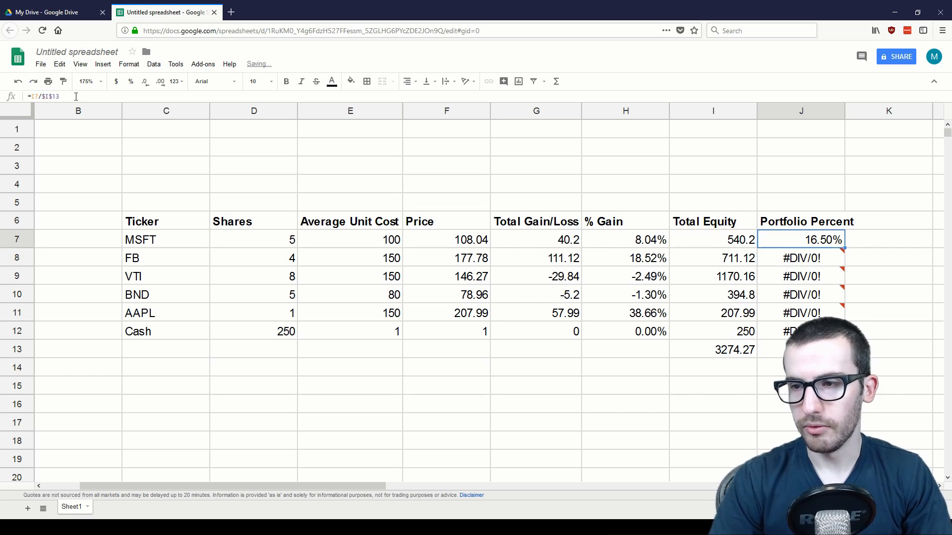
Fill the Portfolio Percent formula from J7 down through J12.
key(shift+Down)
key(shift+Down)
key(shift+Down)
key(shift+Down)
key(shift+Down)
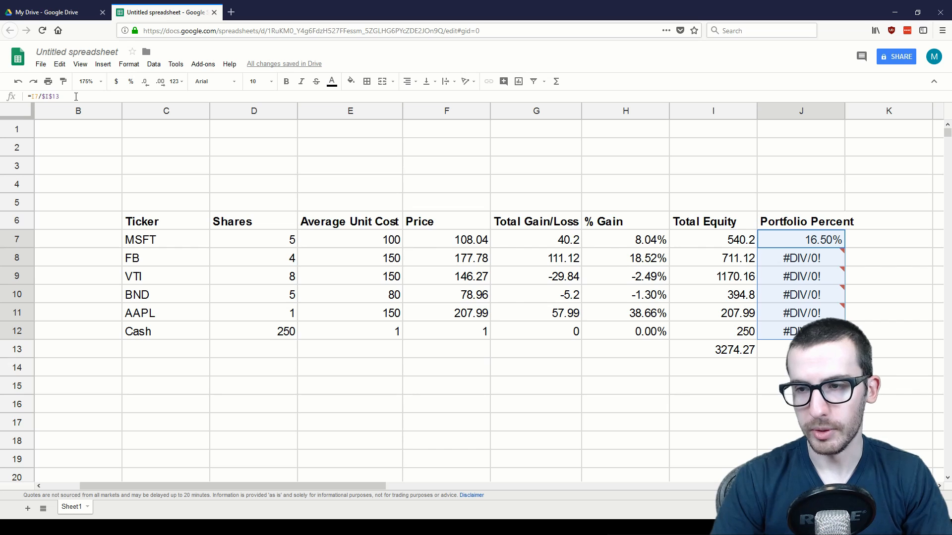
drag(820, 240, 824, 332)
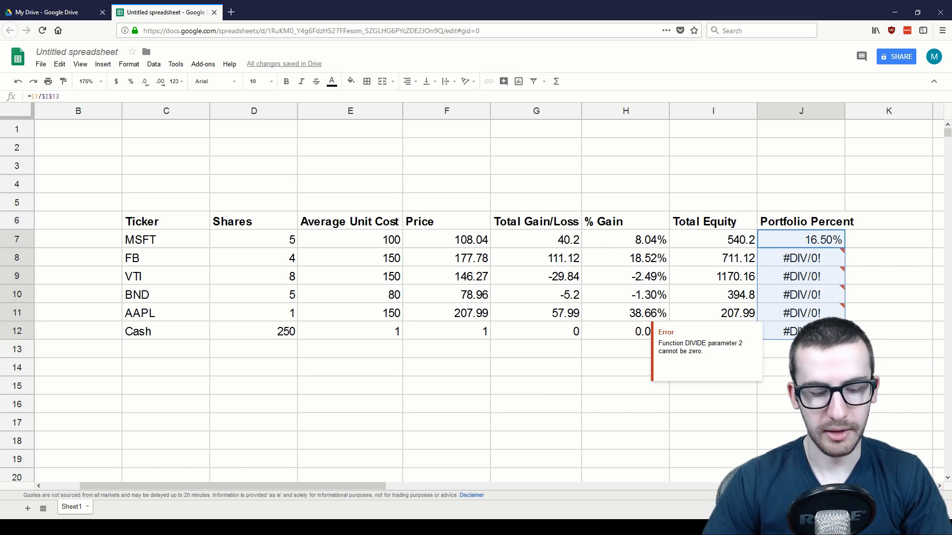
key(ctrl+d)
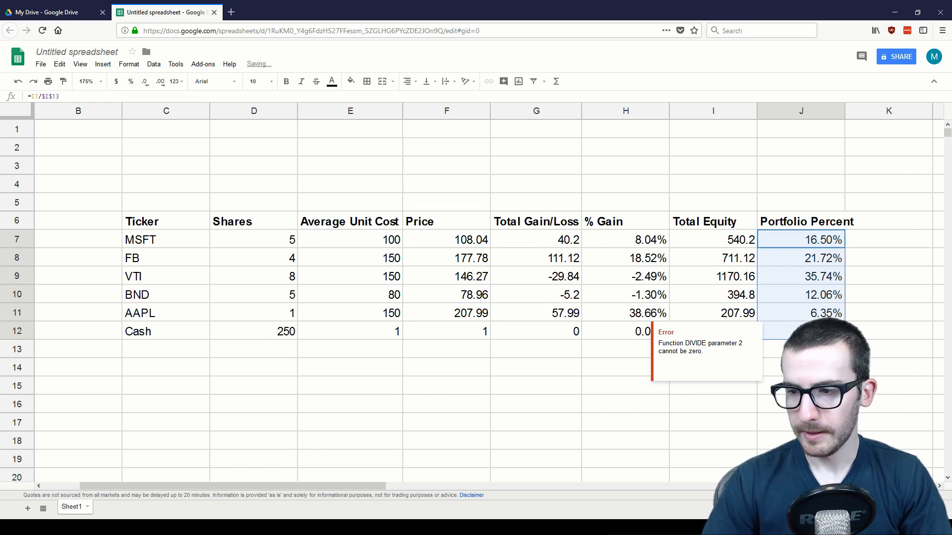
click(813, 350)
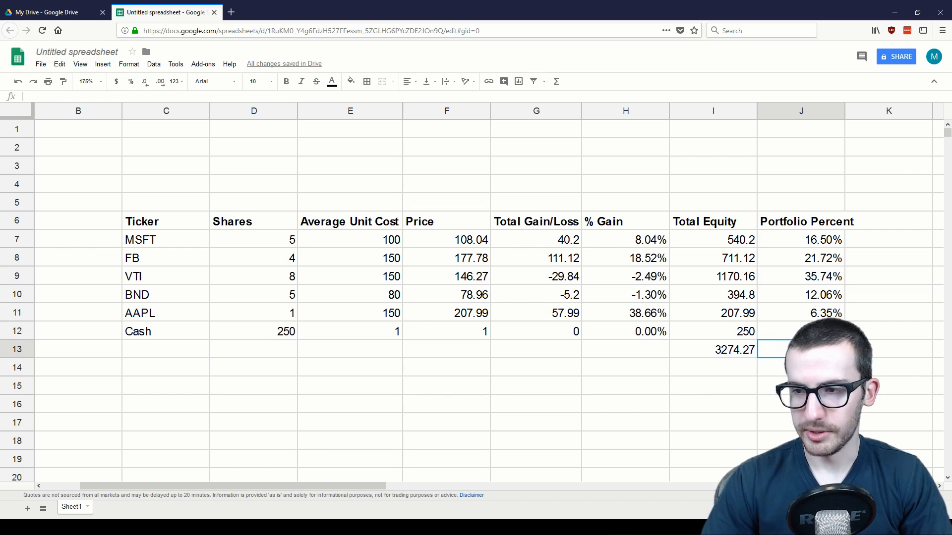
drag(823, 243, 816, 332)
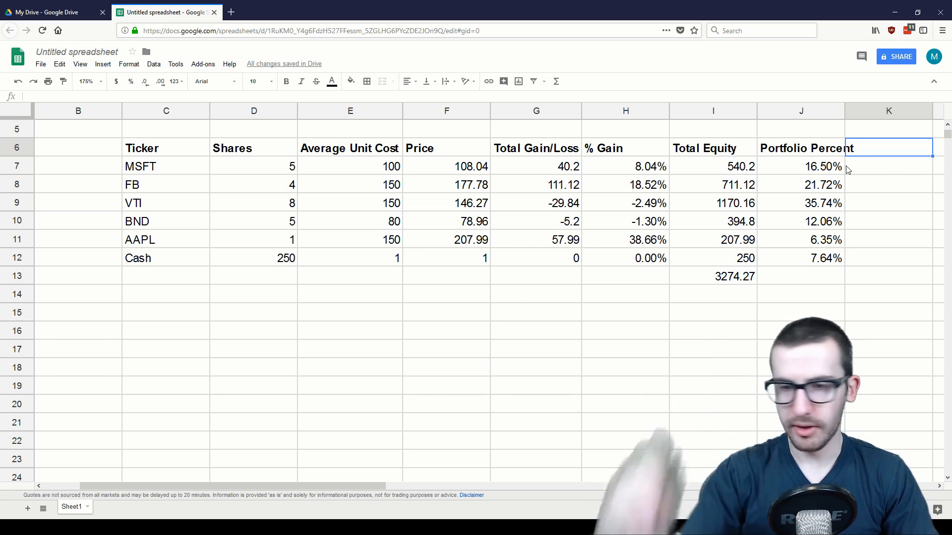
Add a Total Cost header in K6 and enter =E7*D7 as the MSFT row's total cost in K7.
text(To)
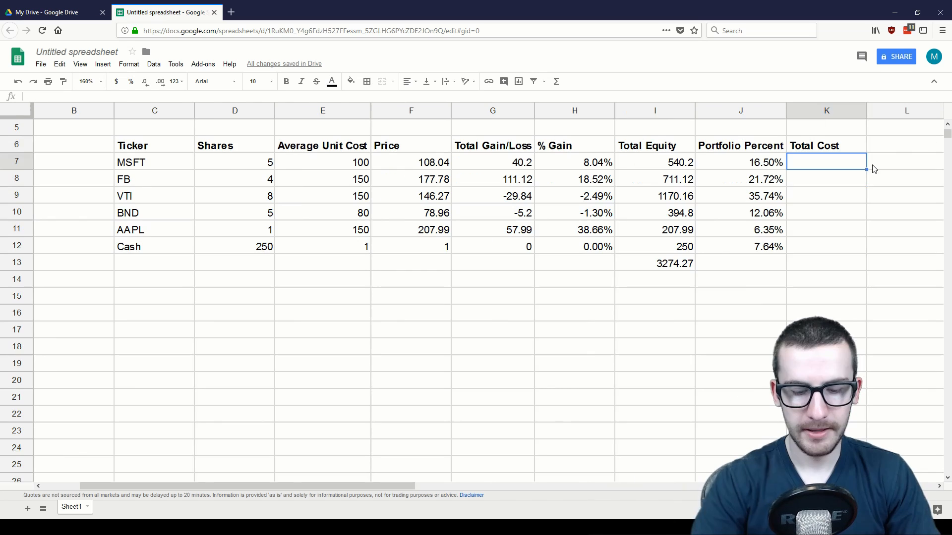
text(=)
key(Left)
key(Left)
key(Left)
key(Left)
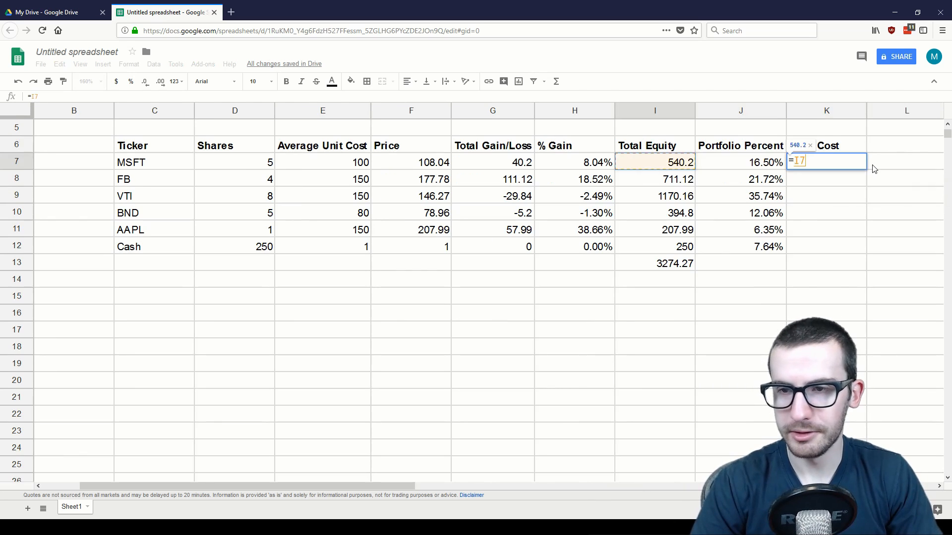
key(Left)
key(Left)
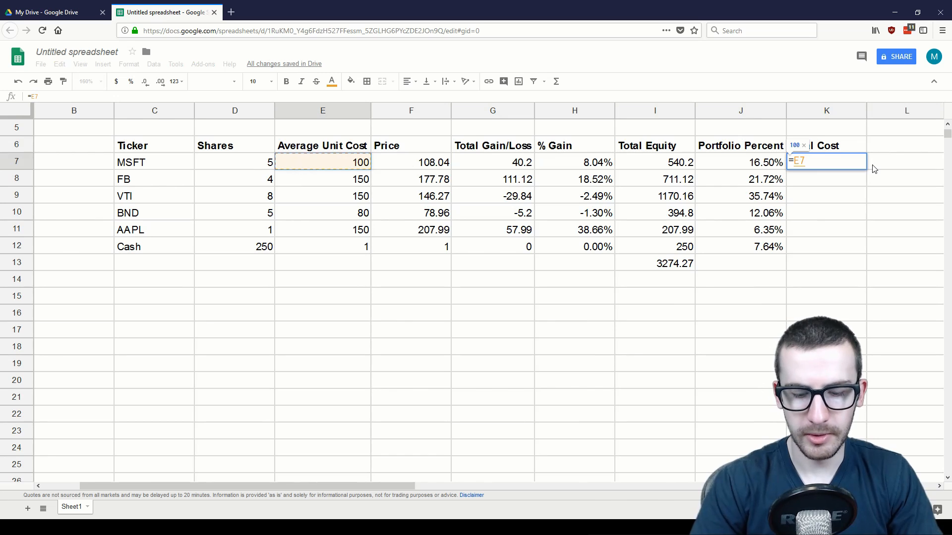
text(*)
key(Left)
key(Left)
key(Left)
key(Left)
key(Left)
key(Left)
key(Left)
key(Left)
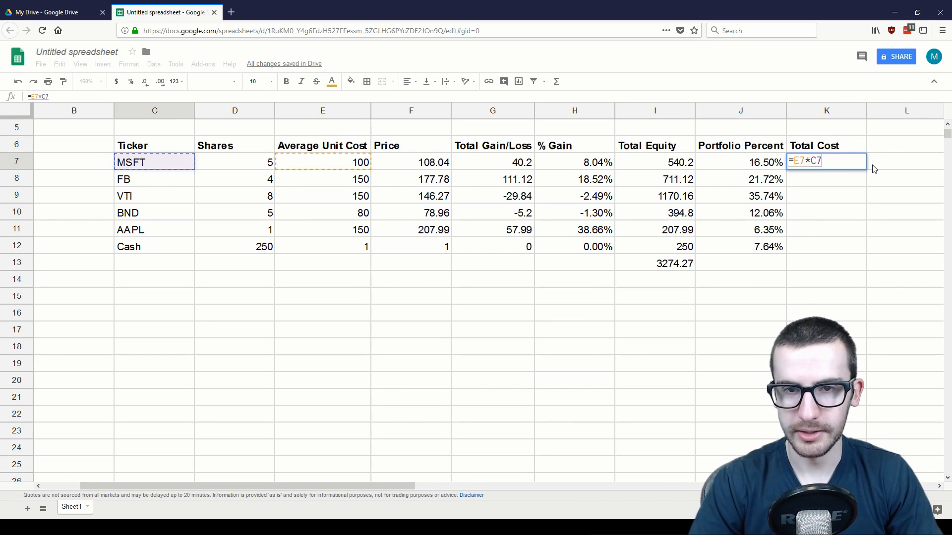
key(Right)
key(Return)
Fill the Total Cost formula from K7 down through K12.
key(Up)
key(shift+Down)
key(shift+Down)
key(shift+Down)
key(shift+Down)
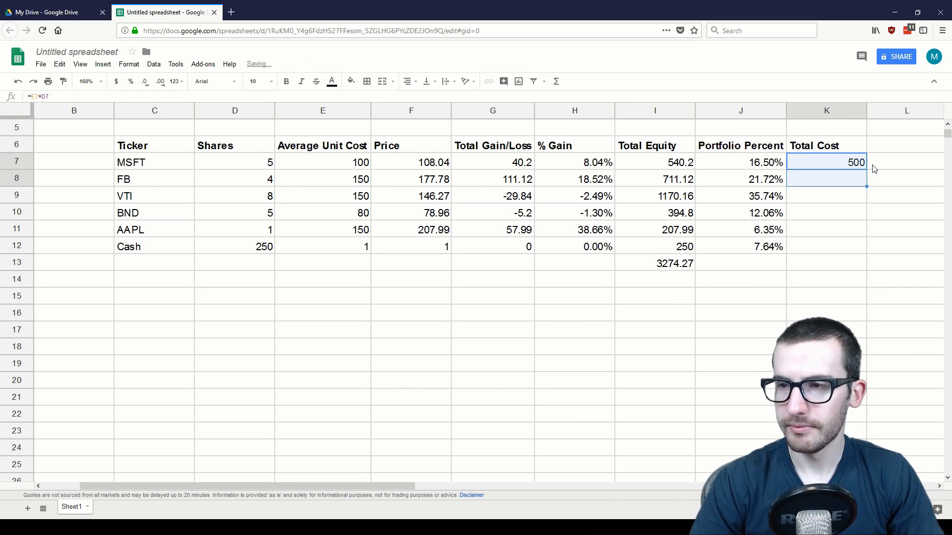
key(shift+Down)
key(ctrl+d)
Extend the Total Equity sum in I13 across to J13 and K13, and check the copied totals.
key(Left)
key(Left)
key(Down)
key(Down)
key(Down)
key(Down)
key(Down)
key(Down)
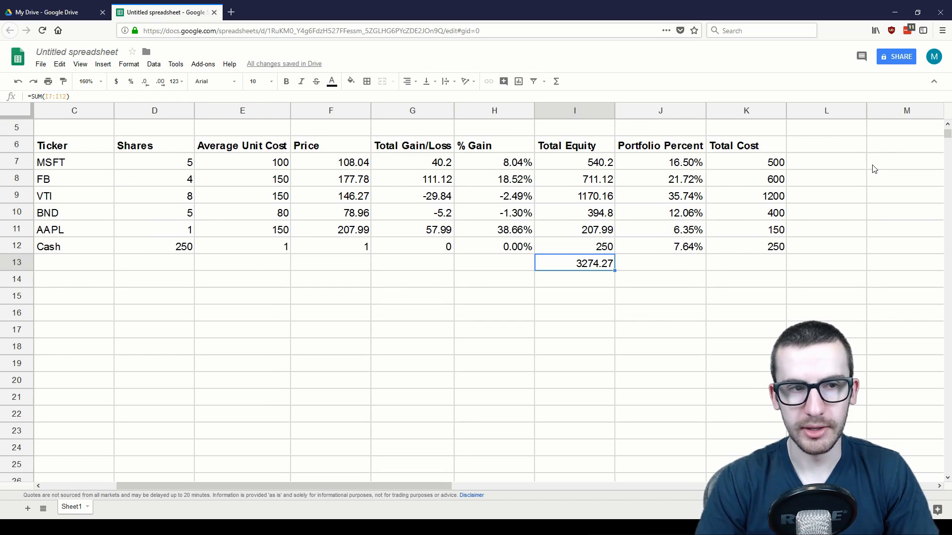
key(shift+Right)
key(shift+Right)
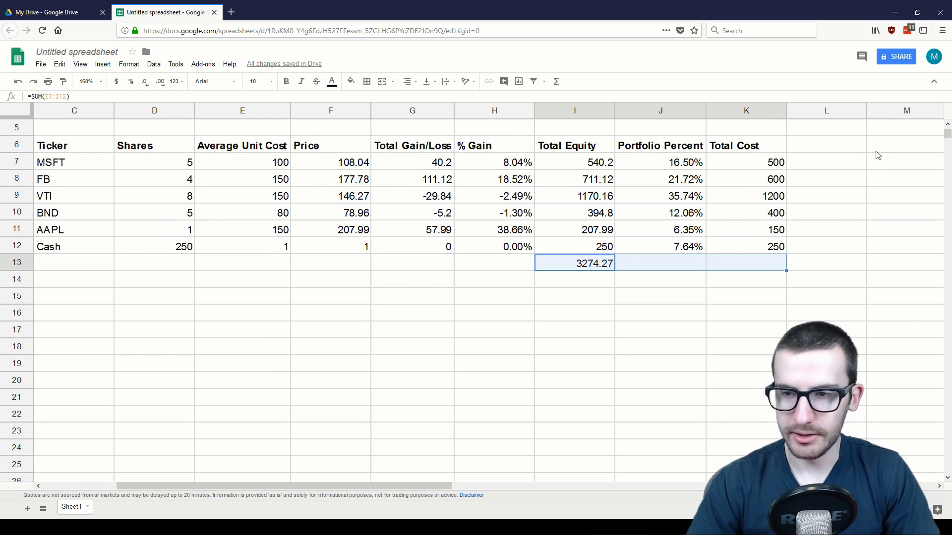
click(604, 263)
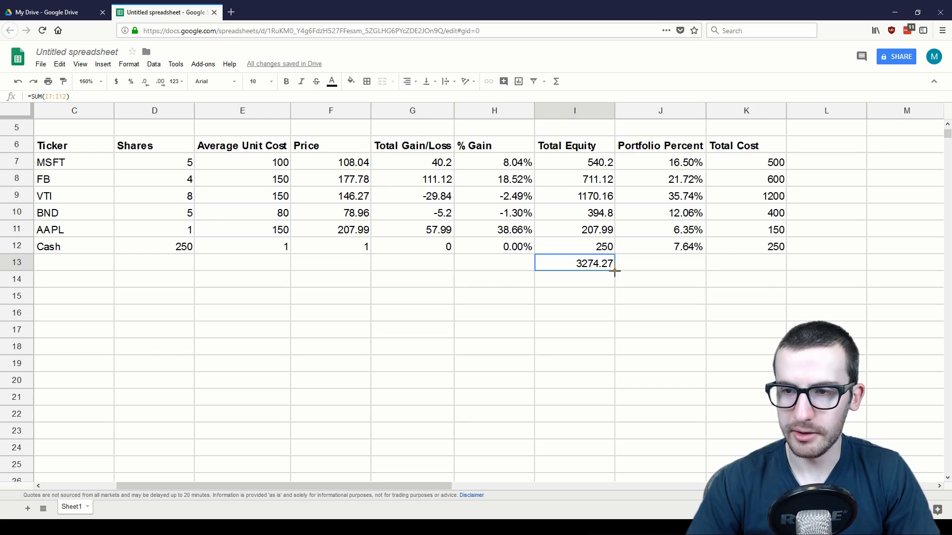
drag(615, 270, 763, 272)
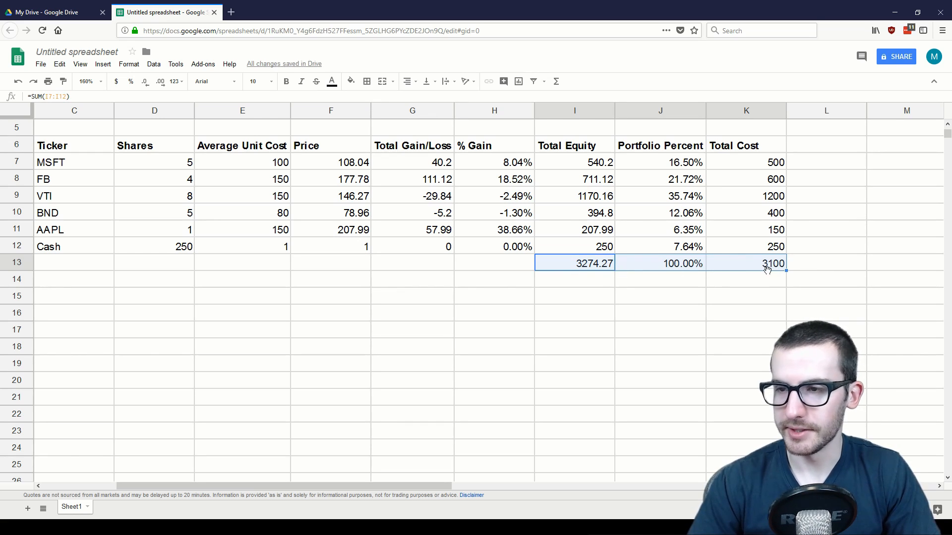
drag(767, 267, 583, 267)
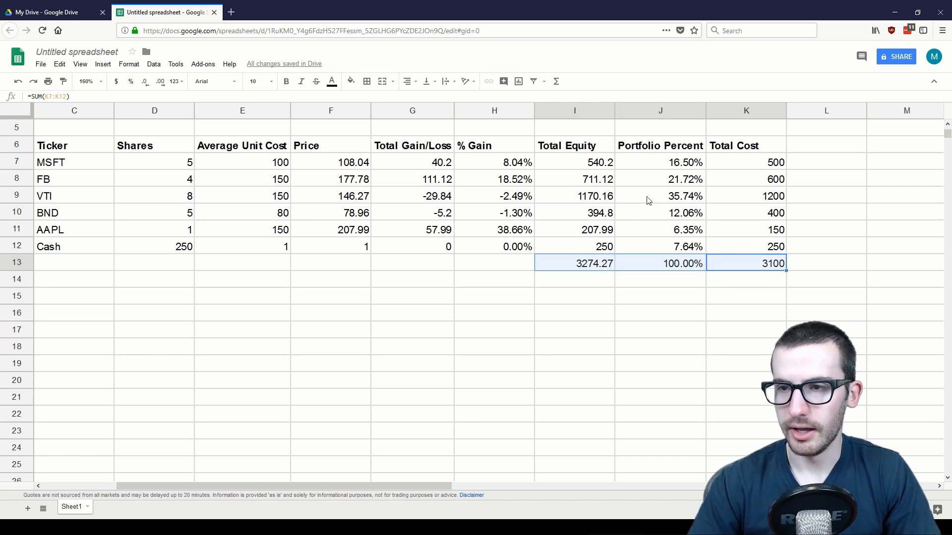
drag(667, 167, 670, 248)
click(686, 265)
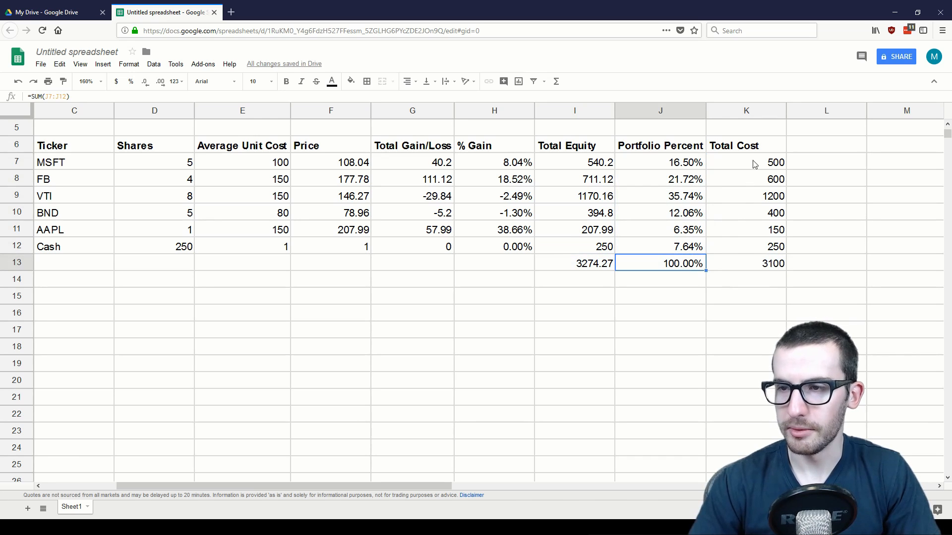
drag(753, 164, 759, 249)
click(769, 266)
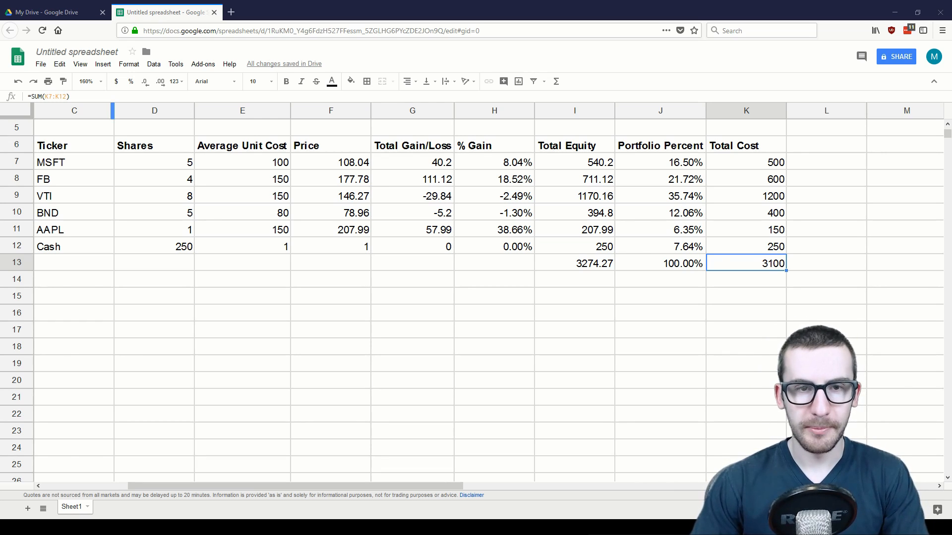
Fit the widths of columns C, D, F, H, I, J and K to their contents.
double_click(113, 111)
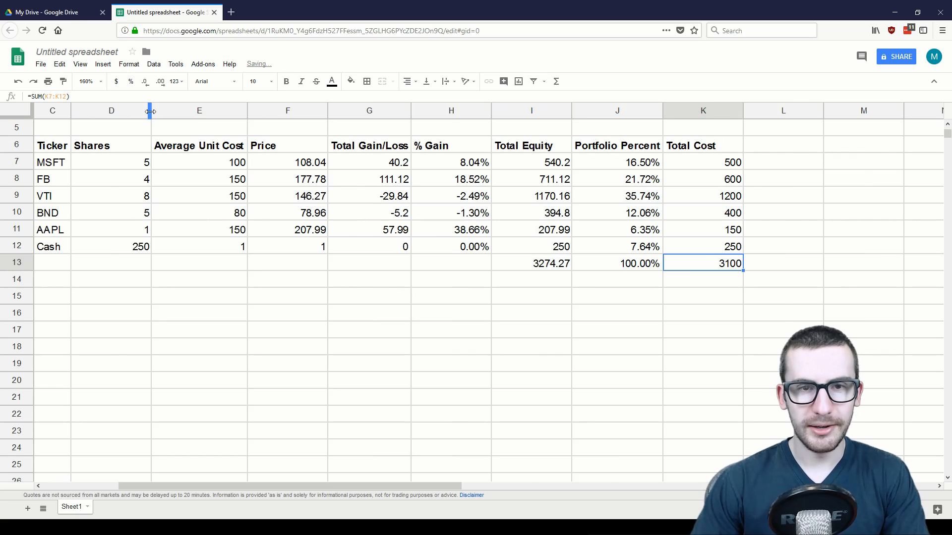
double_click(151, 110)
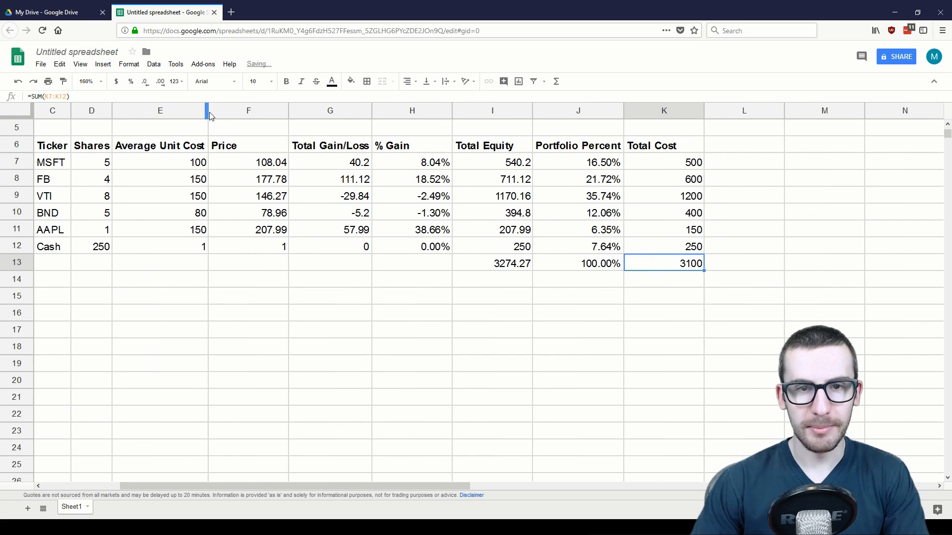
click(287, 110)
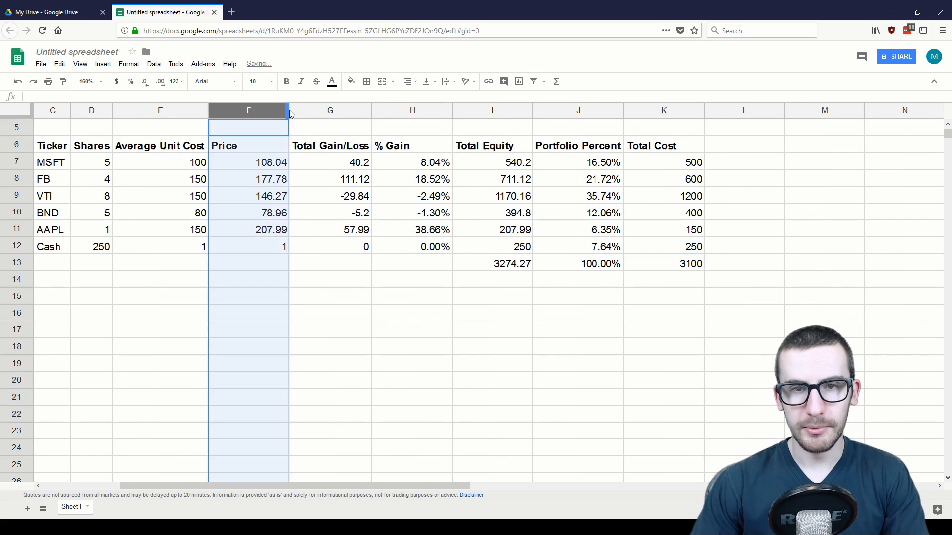
double_click(289, 110)
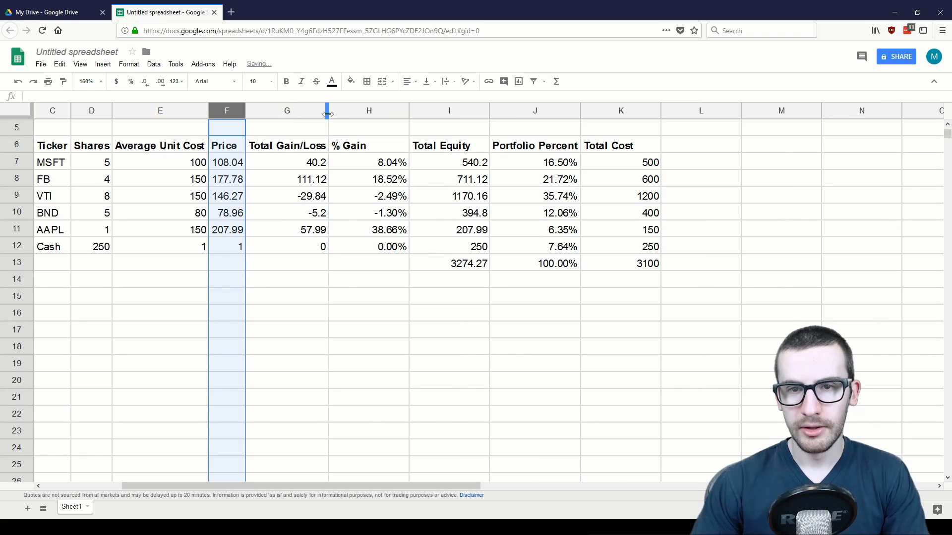
double_click(409, 110)
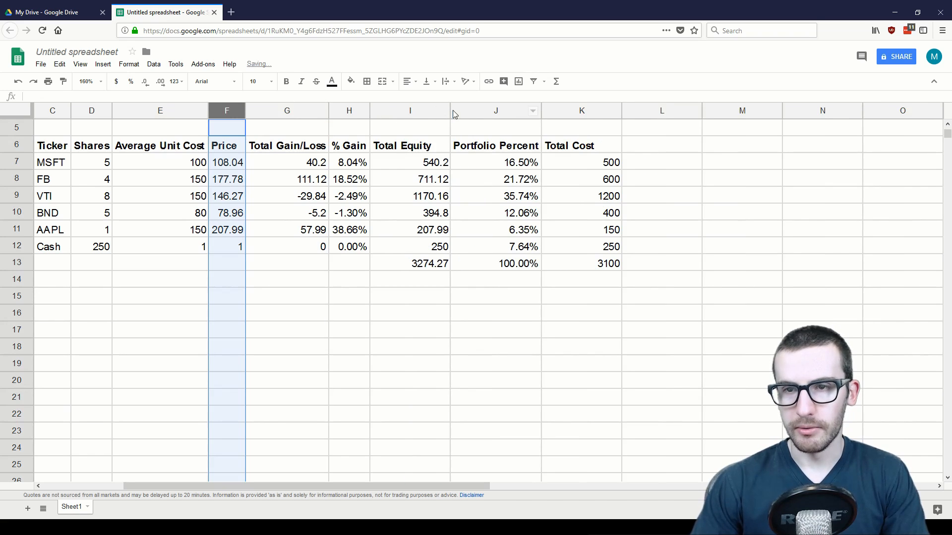
double_click(449, 110)
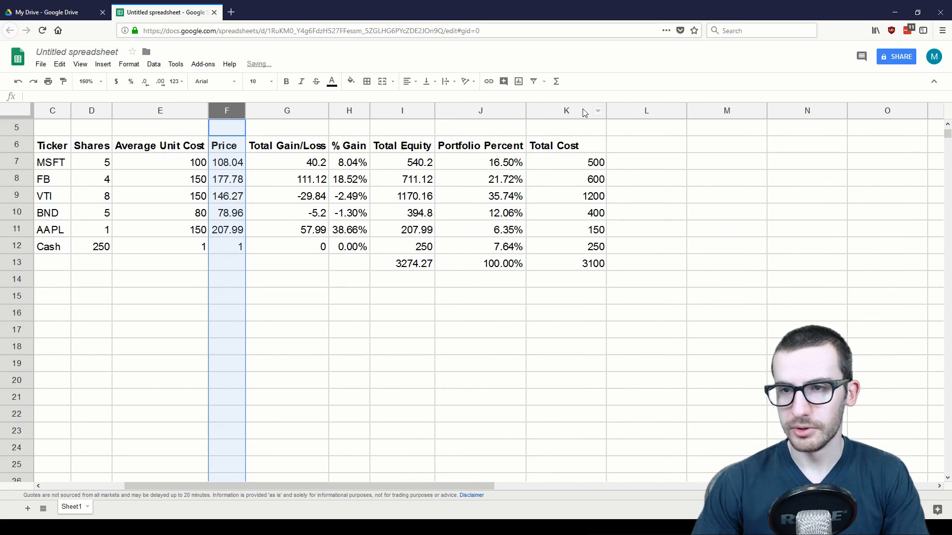
double_click(605, 111)
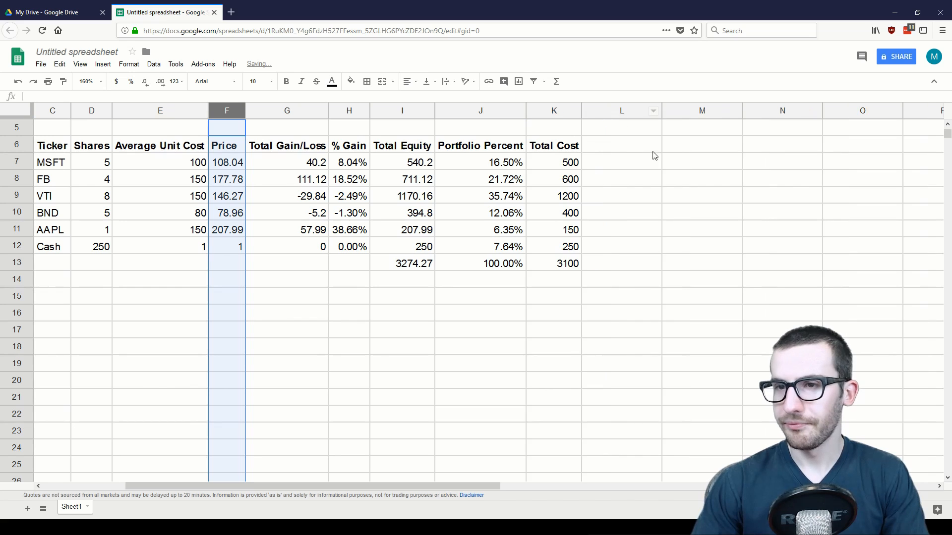
double_click(525, 109)
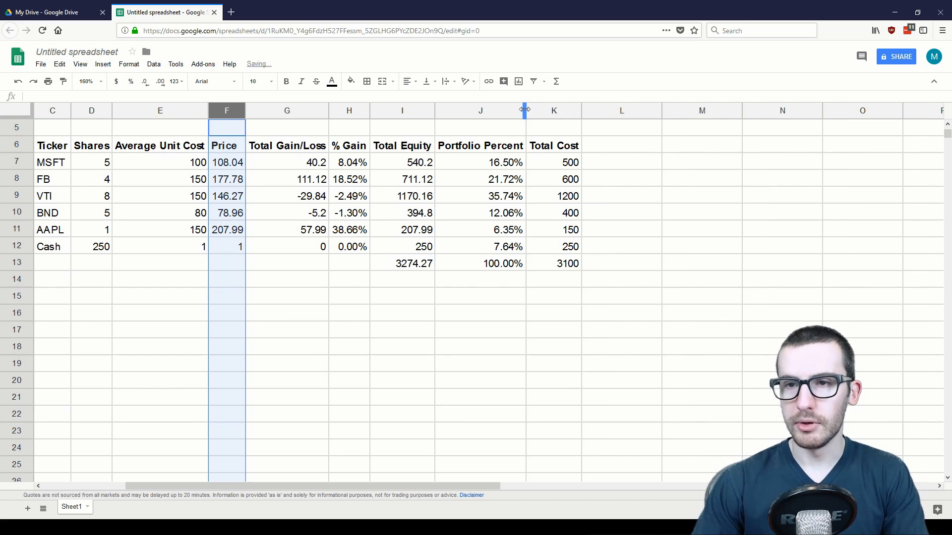
double_click(434, 111)
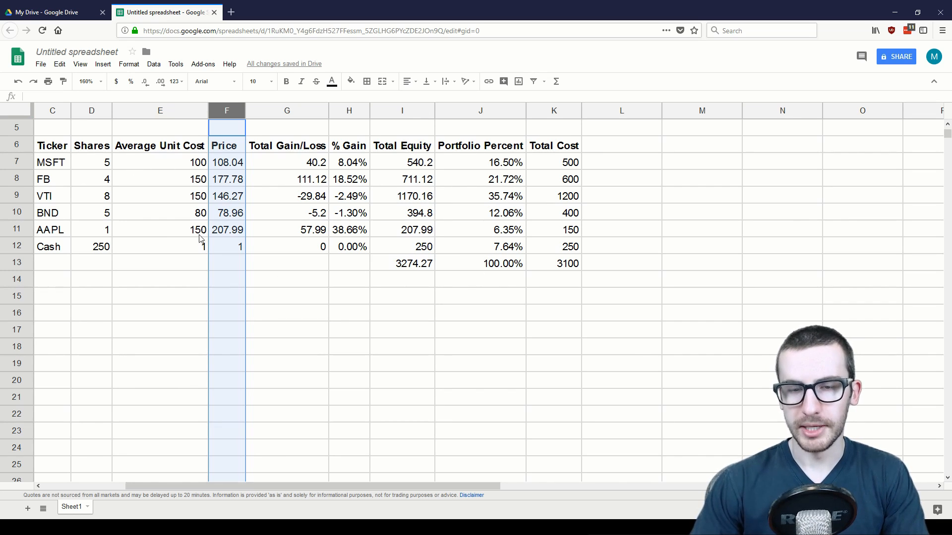
click(344, 289)
click(226, 164)
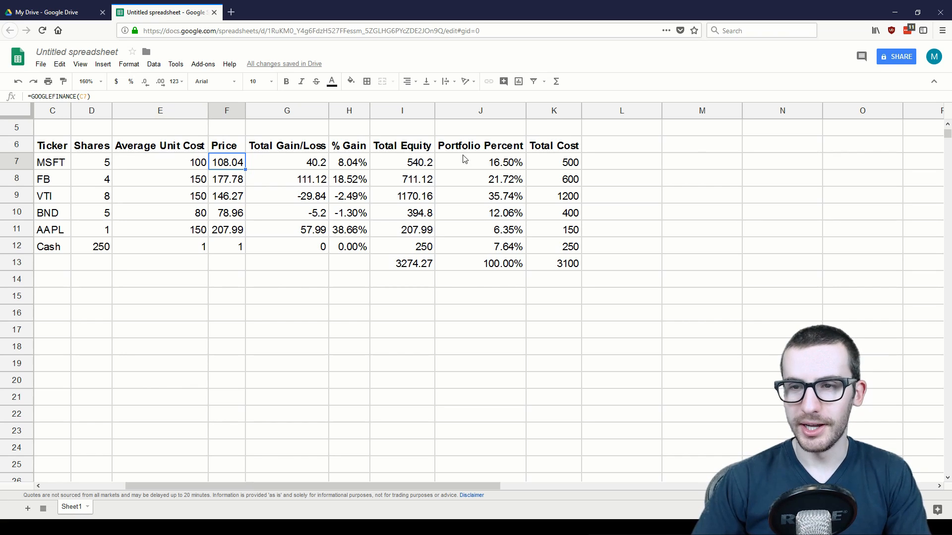
drag(559, 152, 47, 149)
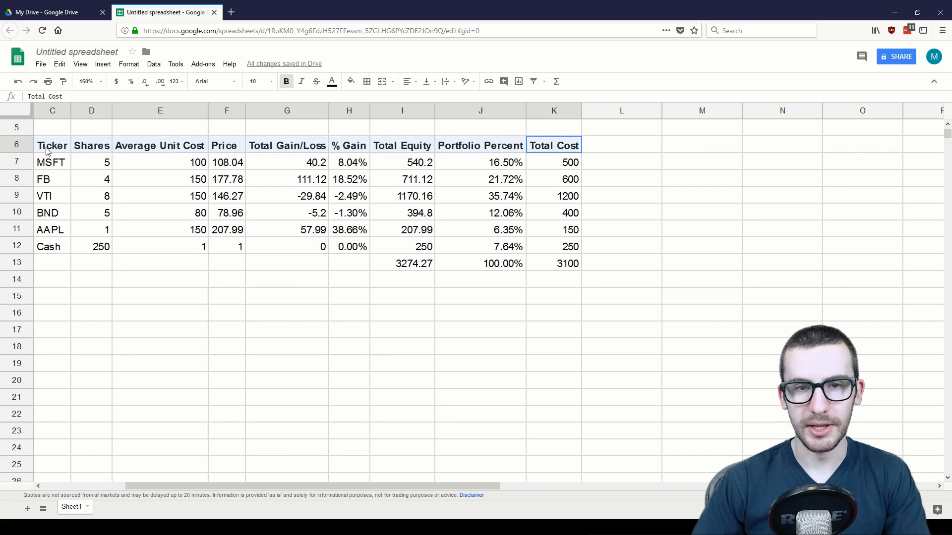
click(242, 160)
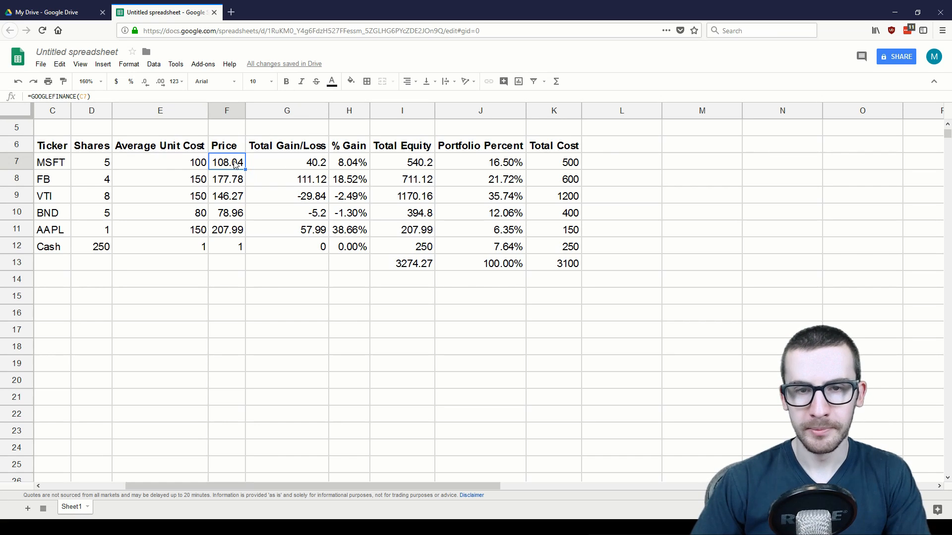
drag(106, 166, 97, 248)
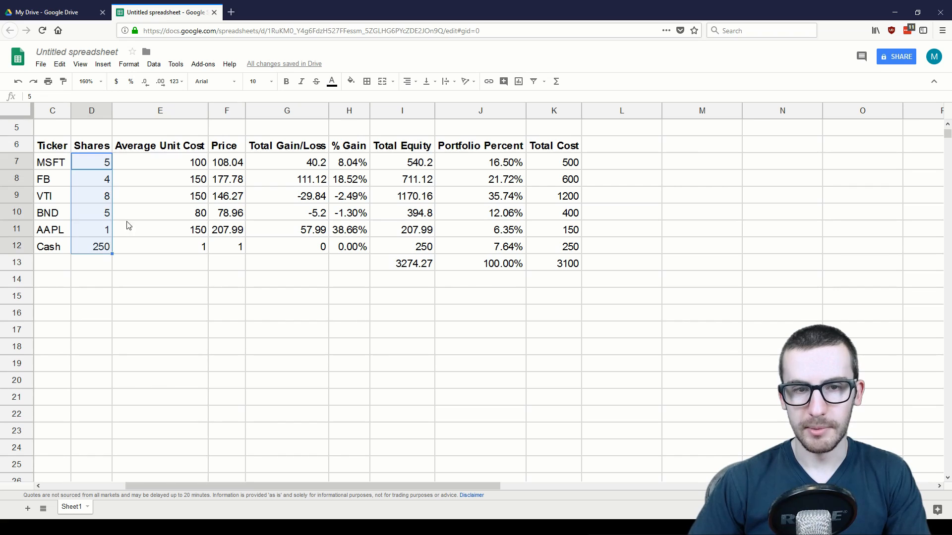
Apply the Accounting number format to the Average Unit Cost and Price values in E7:F12.
drag(179, 171, 222, 256)
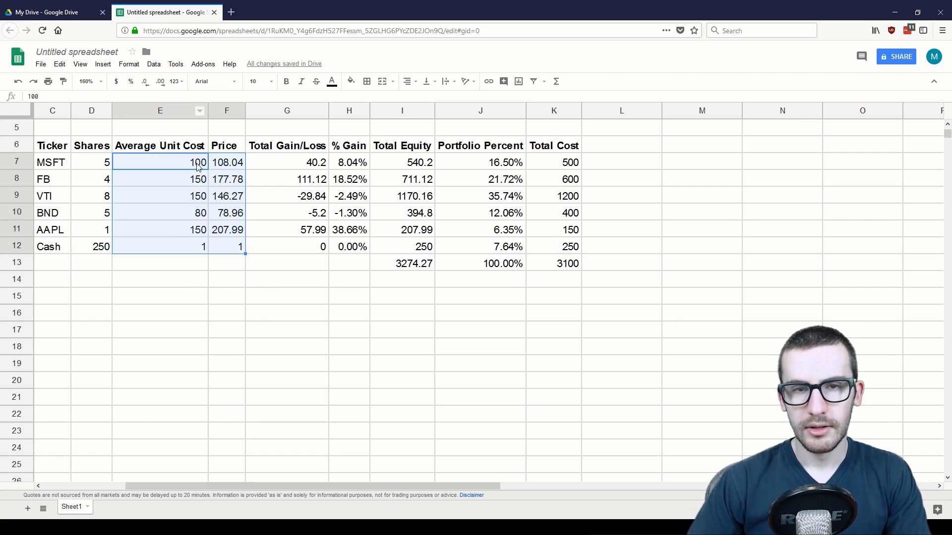
click(182, 82)
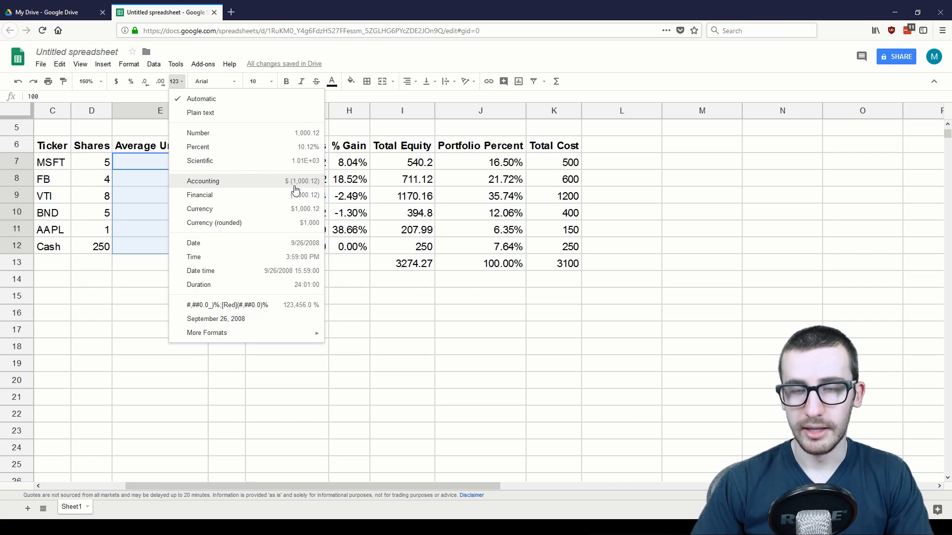
click(294, 189)
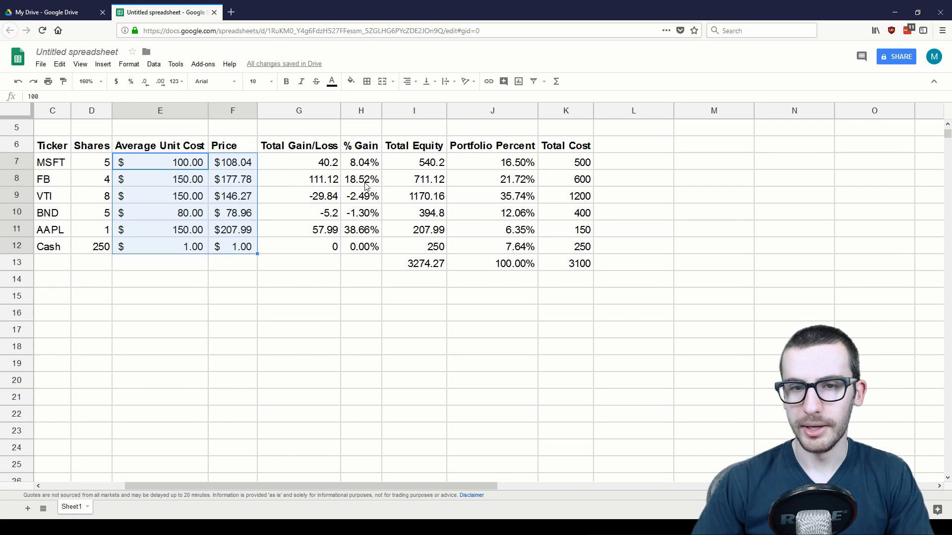
drag(322, 163, 323, 233)
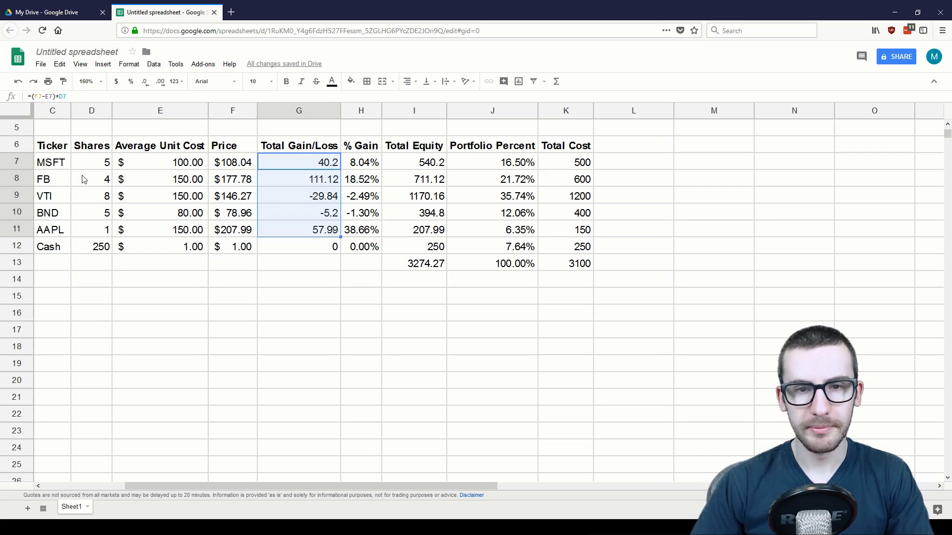
click(284, 165)
drag(416, 164, 431, 270)
drag(573, 164, 582, 272)
click(435, 164)
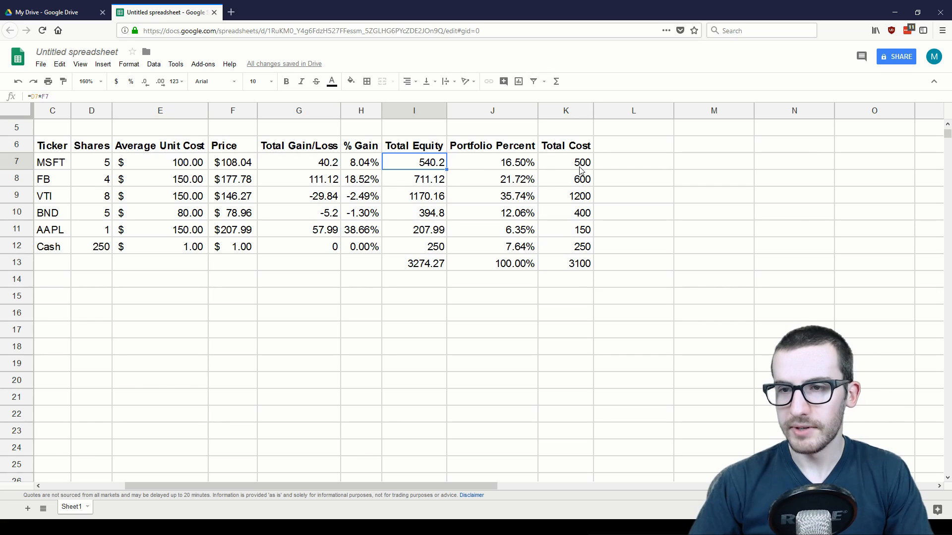
Apply the Accounting number format to the Total Gain/Loss values in G7:G12, Total Equity in I7:I13 and Total Cost in K7:K13.
drag(582, 166, 582, 265)
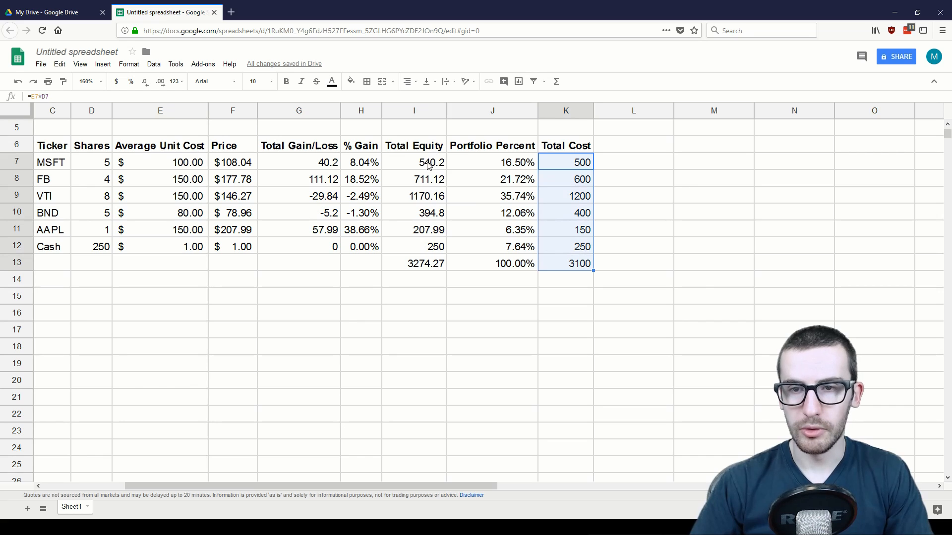
drag(429, 165, 419, 268)
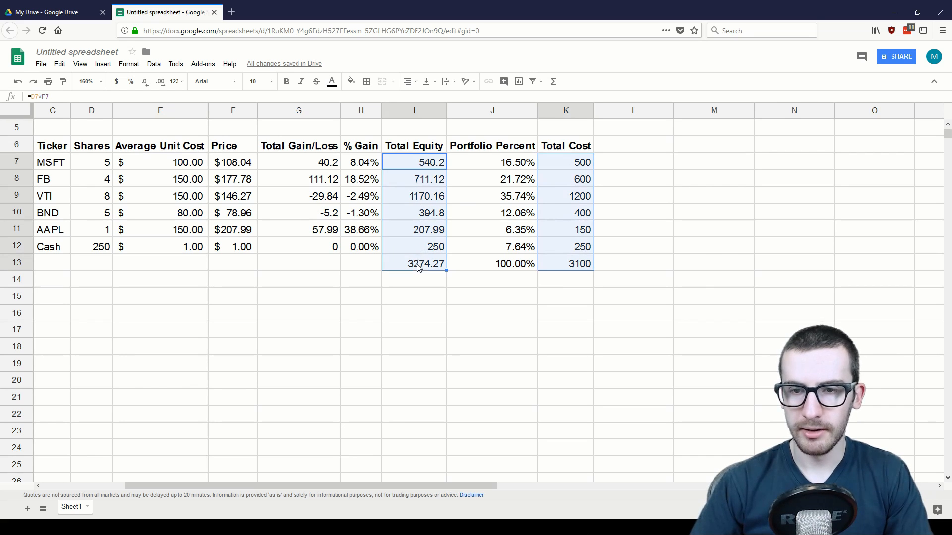
drag(321, 168, 322, 257)
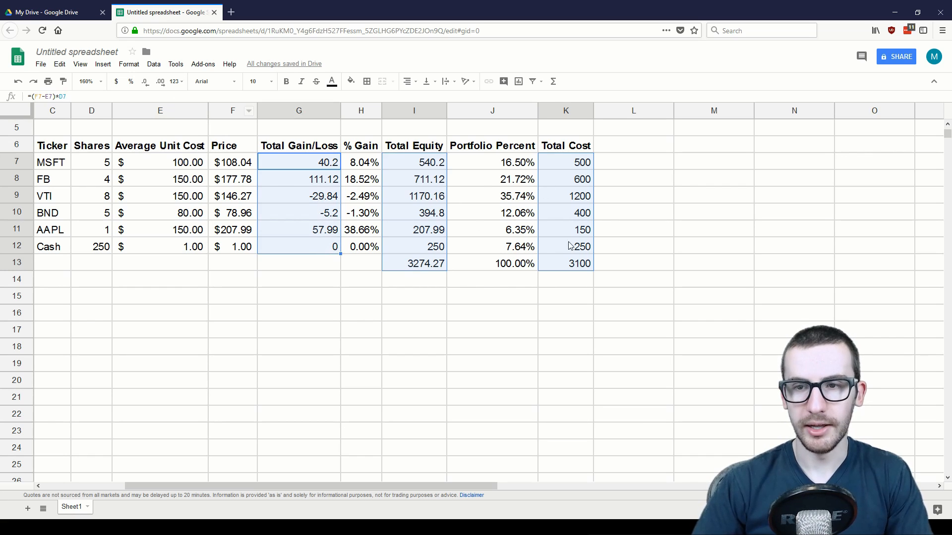
click(178, 81)
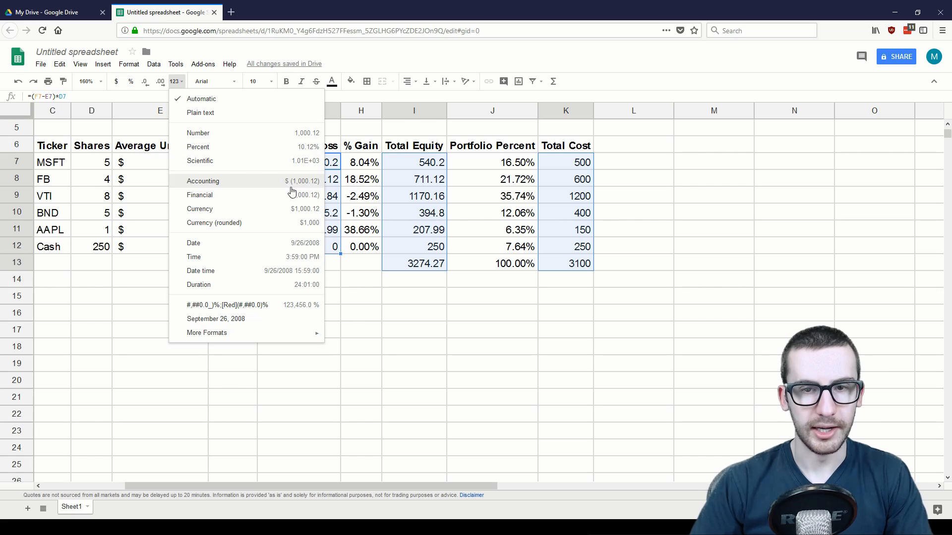
click(176, 81)
click(176, 82)
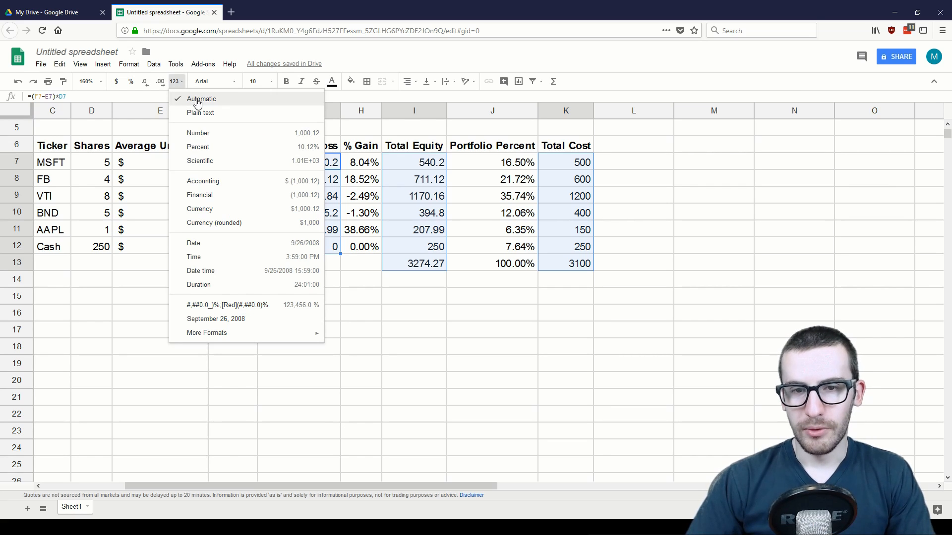
click(265, 181)
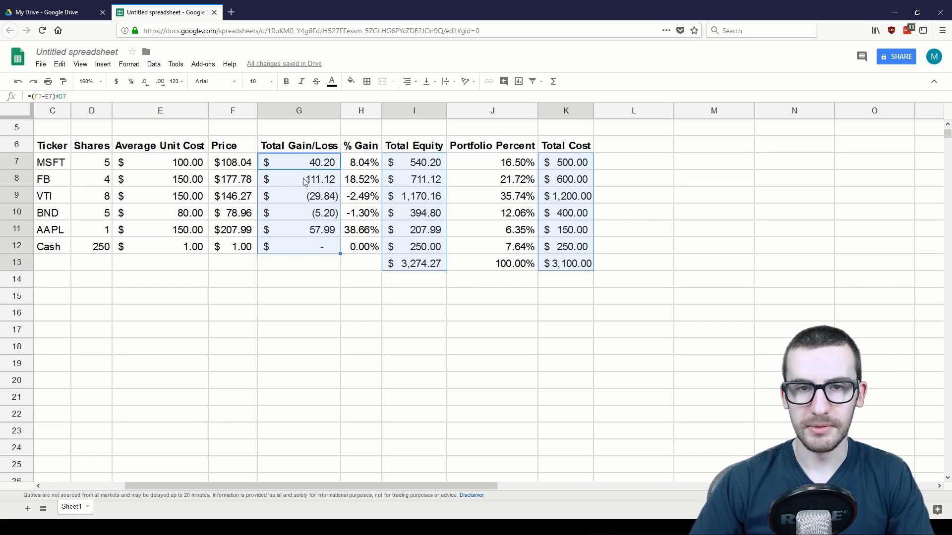
Apply a custom number format to the selected gain, equity and cost cells, inserting [Red] at the start of the accounting code's negative section.
click(176, 81)
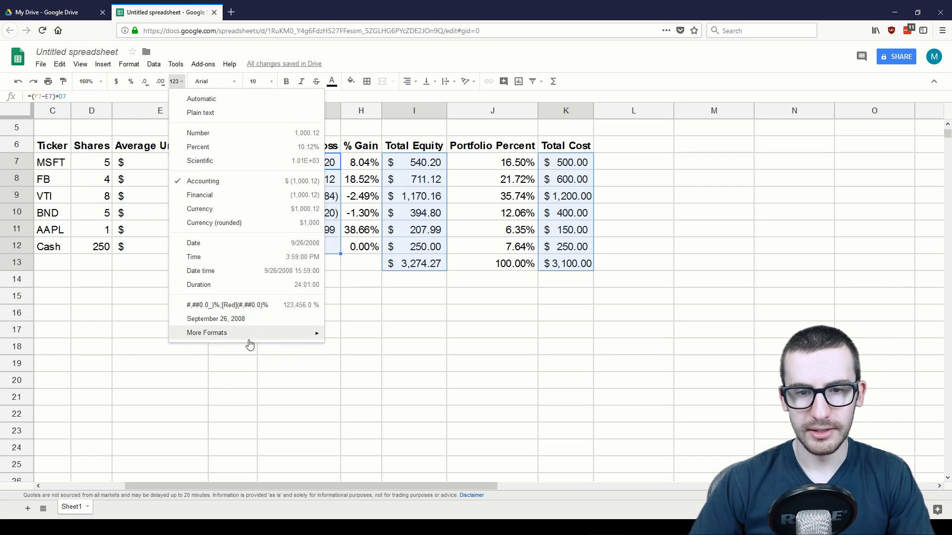
mouse_move(254, 334)
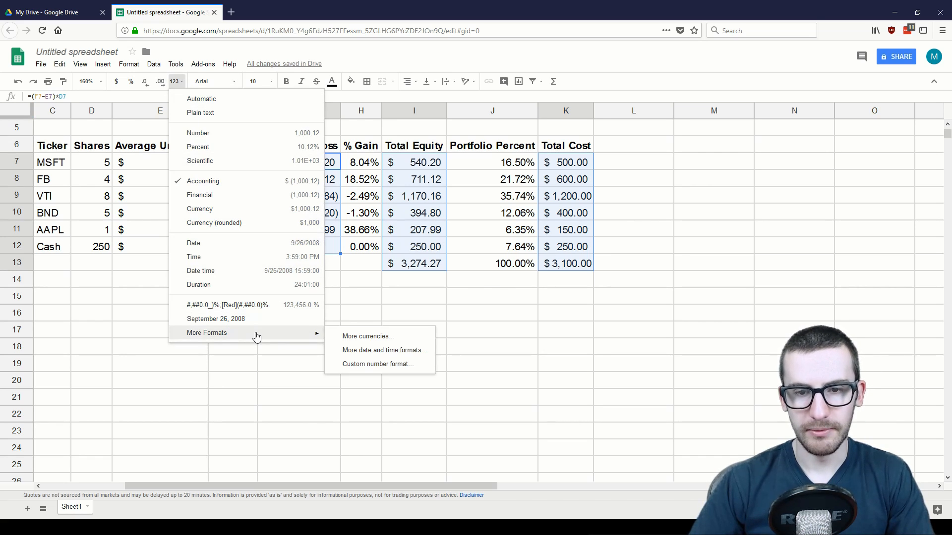
click(376, 366)
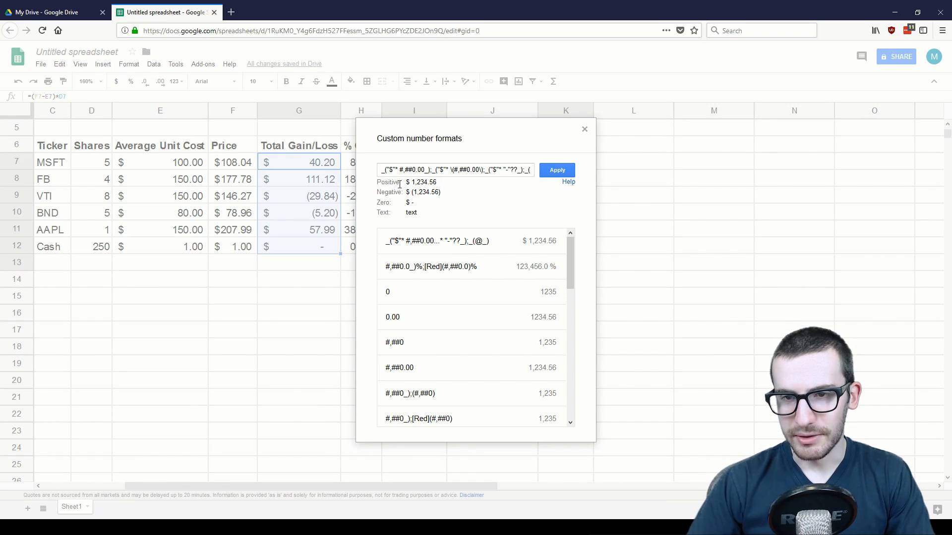
drag(525, 170, 530, 170)
click(514, 170)
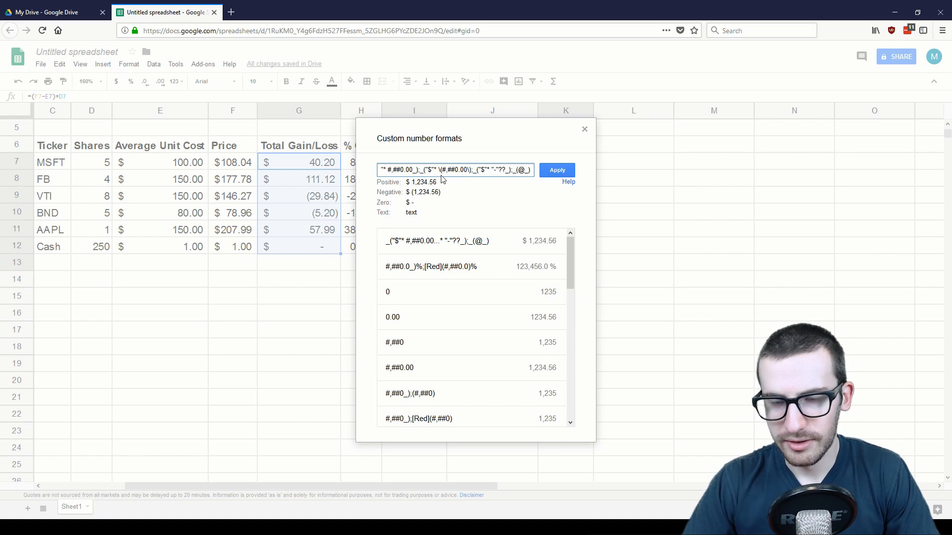
text([)
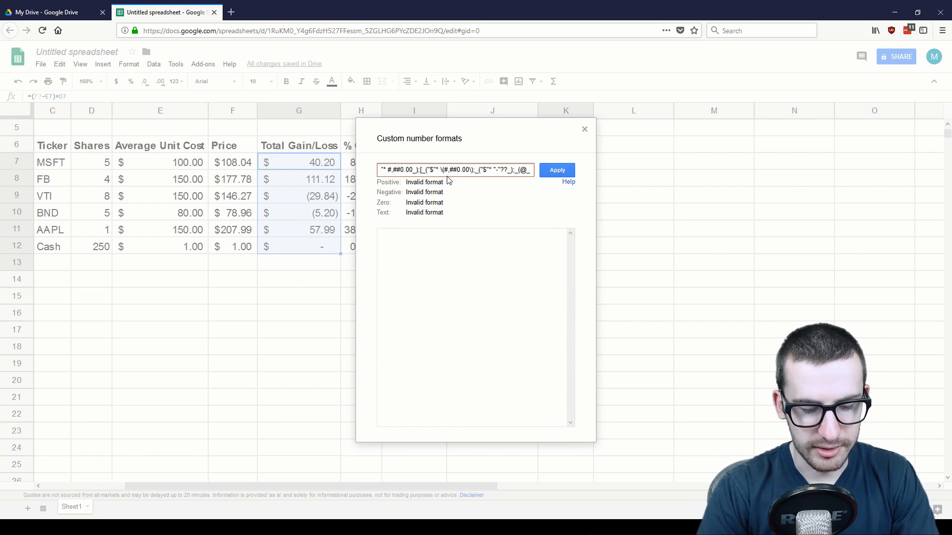
text(Red])
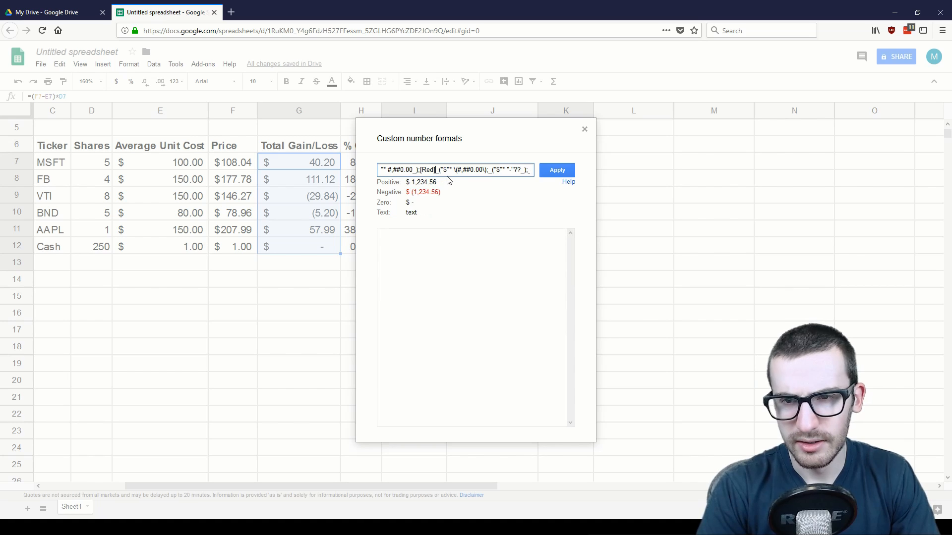
click(438, 173)
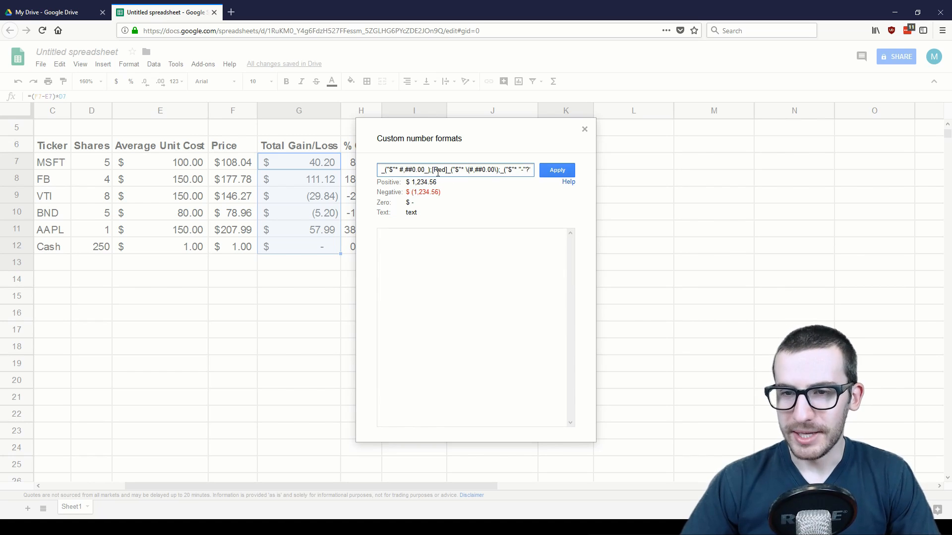
drag(433, 169, 444, 168)
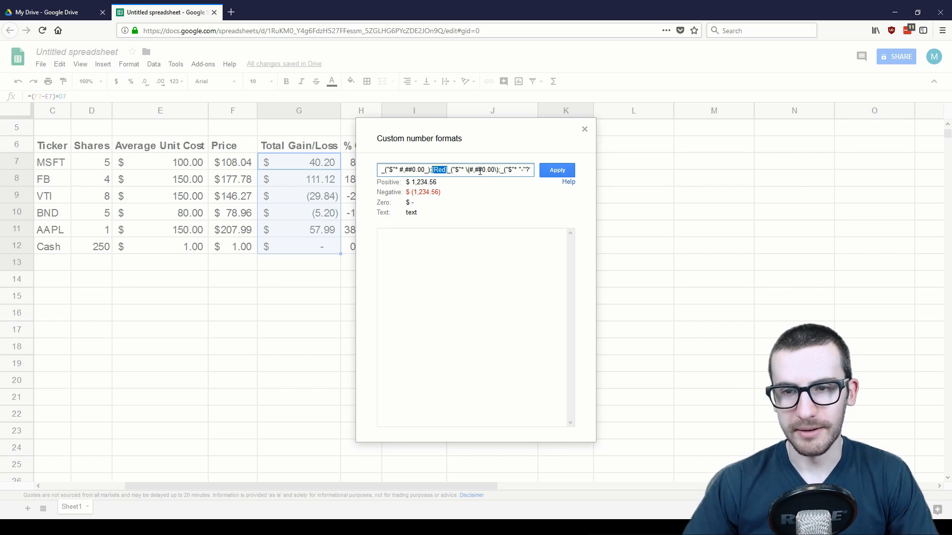
drag(449, 170, 473, 170)
key(ctrl+z)
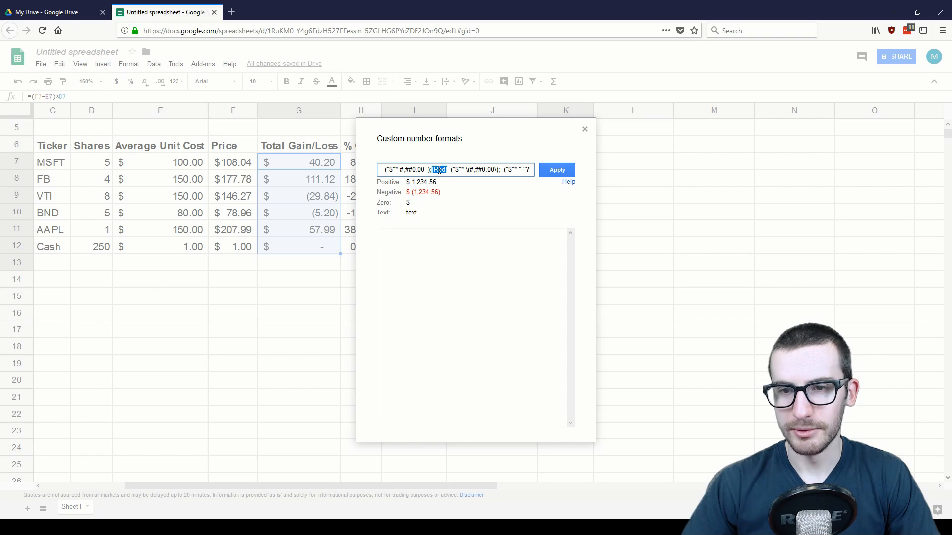
drag(452, 171, 432, 171)
click(447, 171)
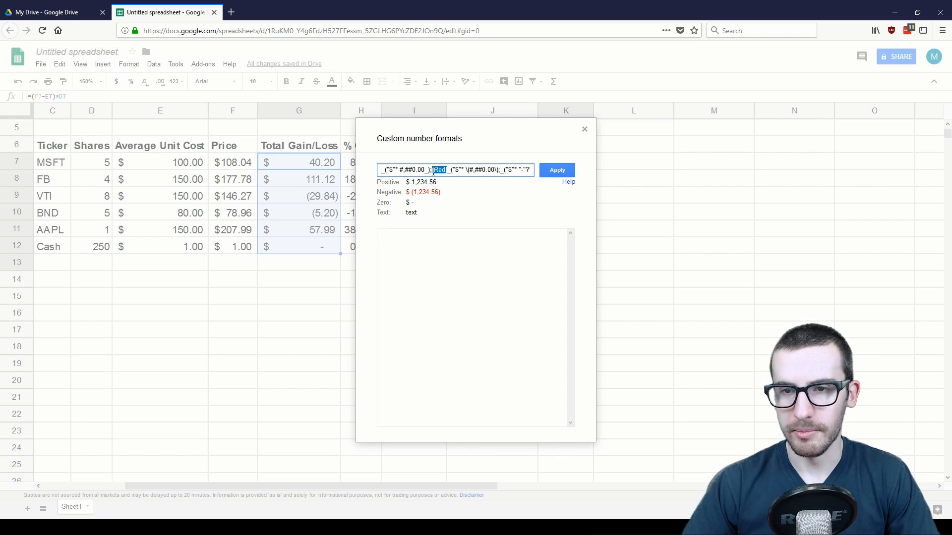
click(544, 174)
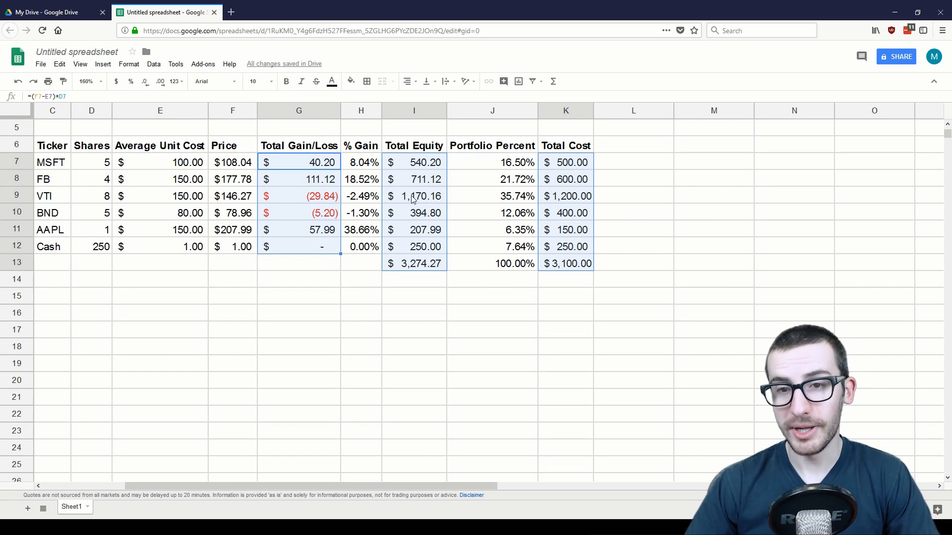
click(444, 197)
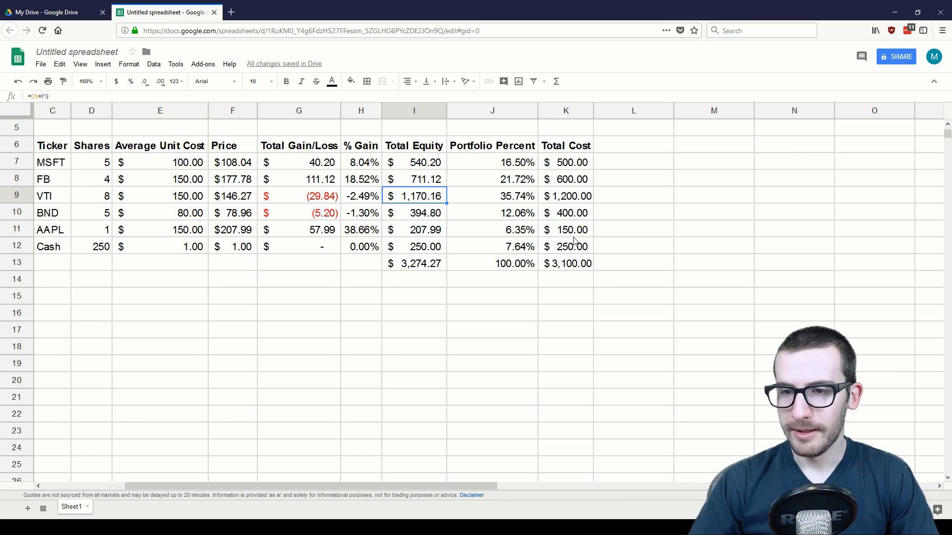
Draw an outer border around the header row, C6:K6.
drag(54, 147, 550, 154)
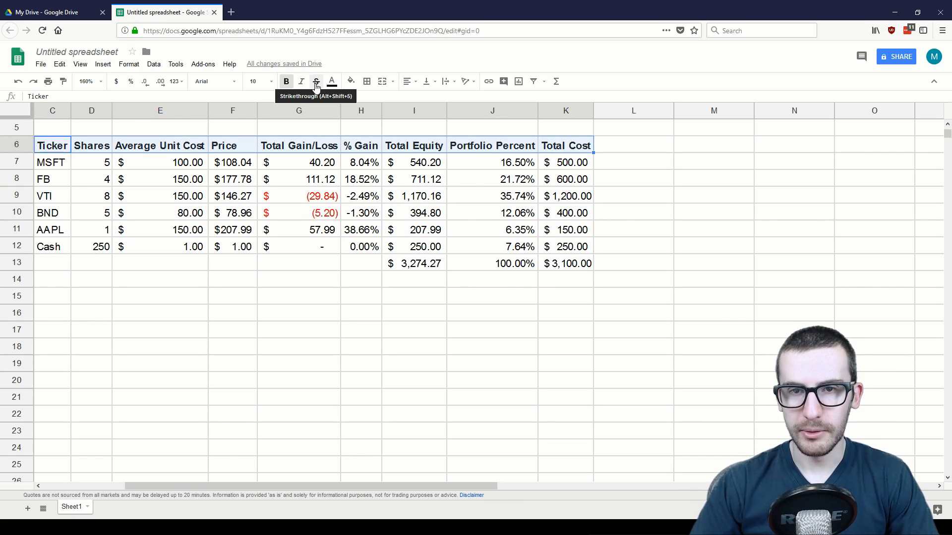
click(370, 84)
click(434, 102)
Draw an outer border around the whole portfolio table, C6:K13.
drag(56, 147, 570, 266)
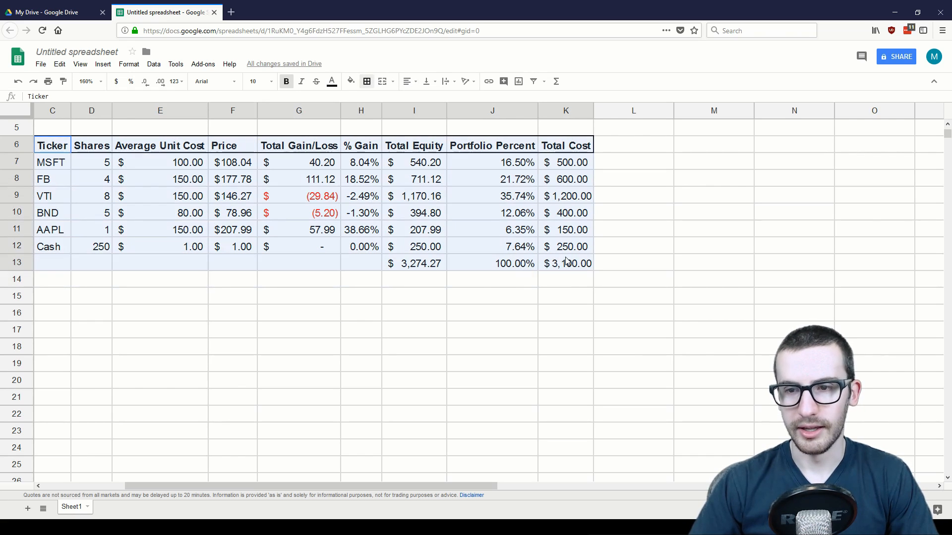
click(368, 82)
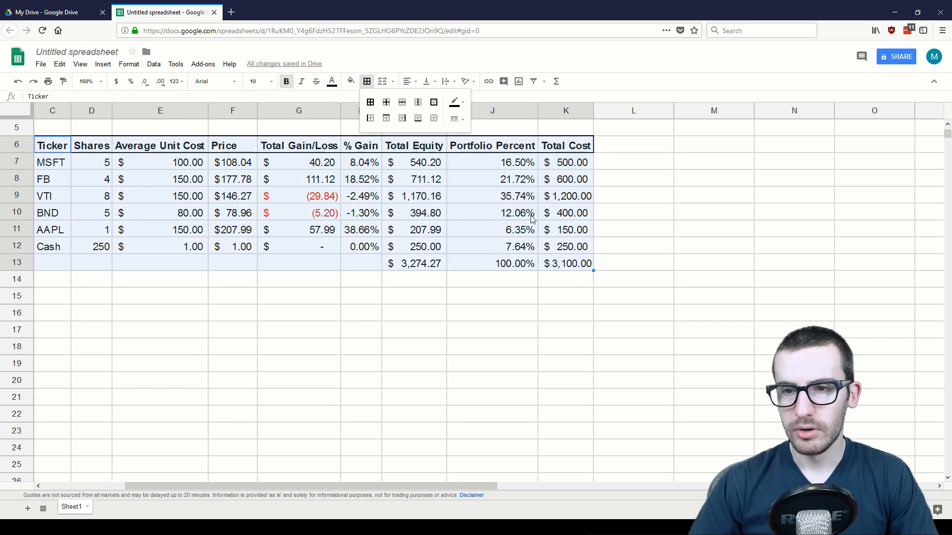
click(436, 106)
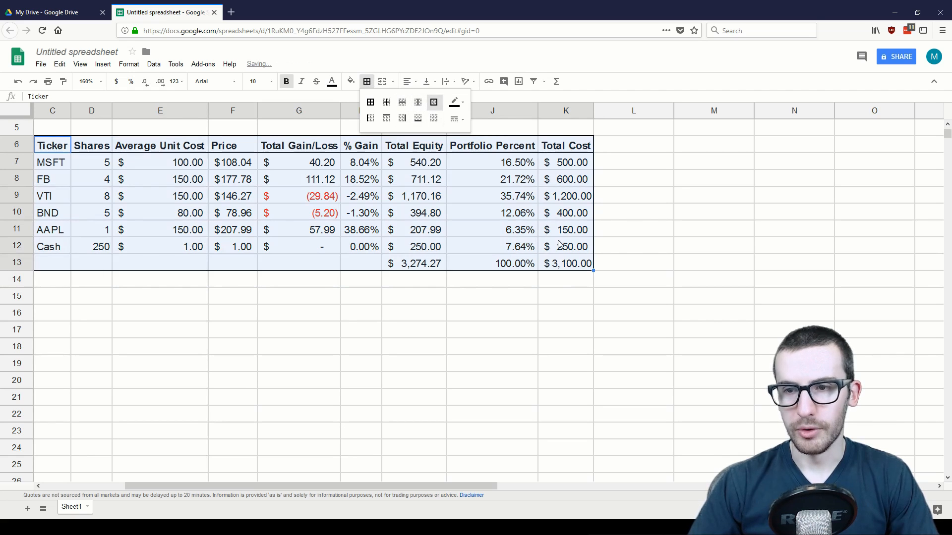
Add a bottom border under the Cash row, C12:K12, to separate it from the totals.
drag(565, 247, 58, 250)
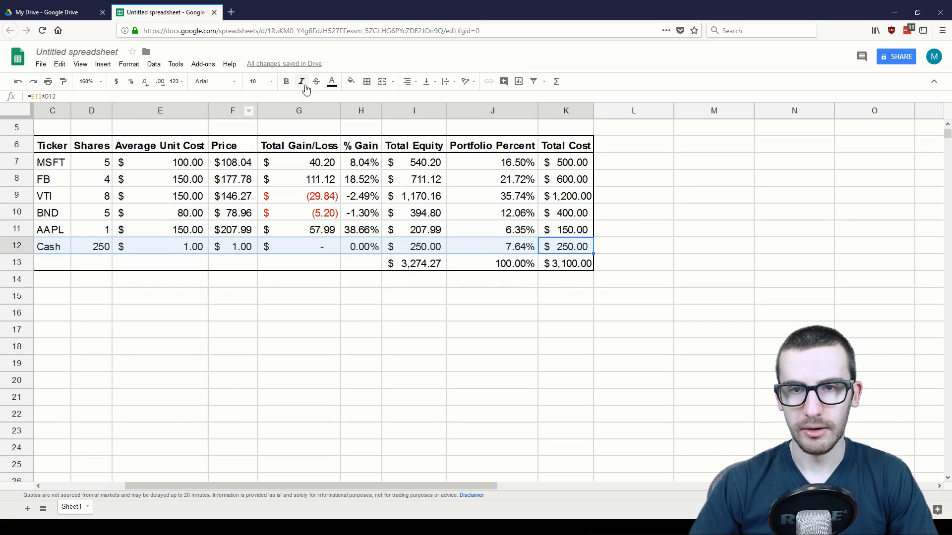
click(370, 86)
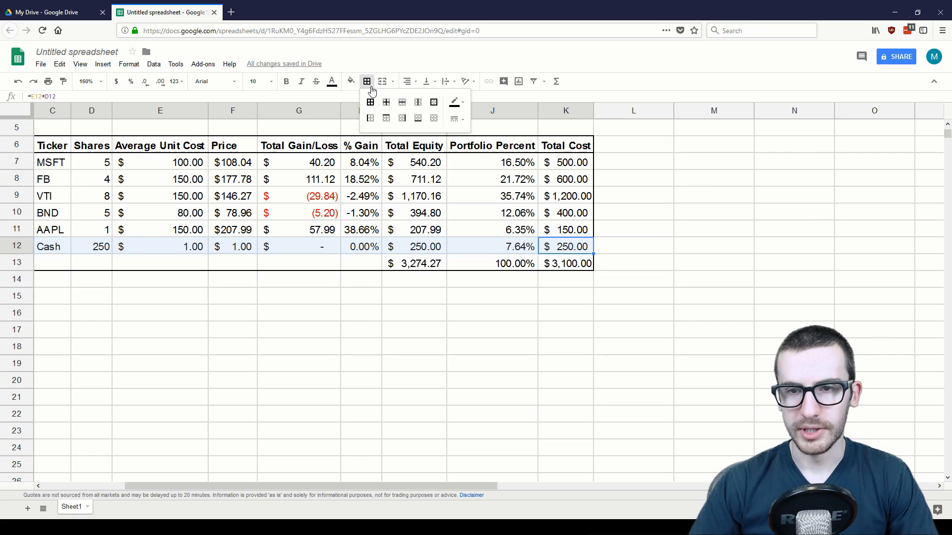
click(419, 123)
click(311, 217)
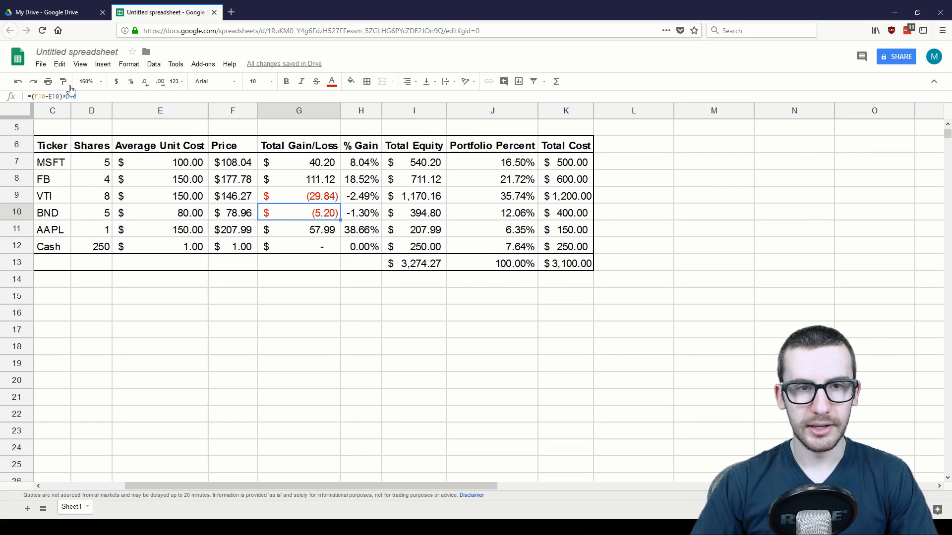
Set the sheet zoom to 150% and bring the whole table into view.
click(86, 81)
click(101, 170)
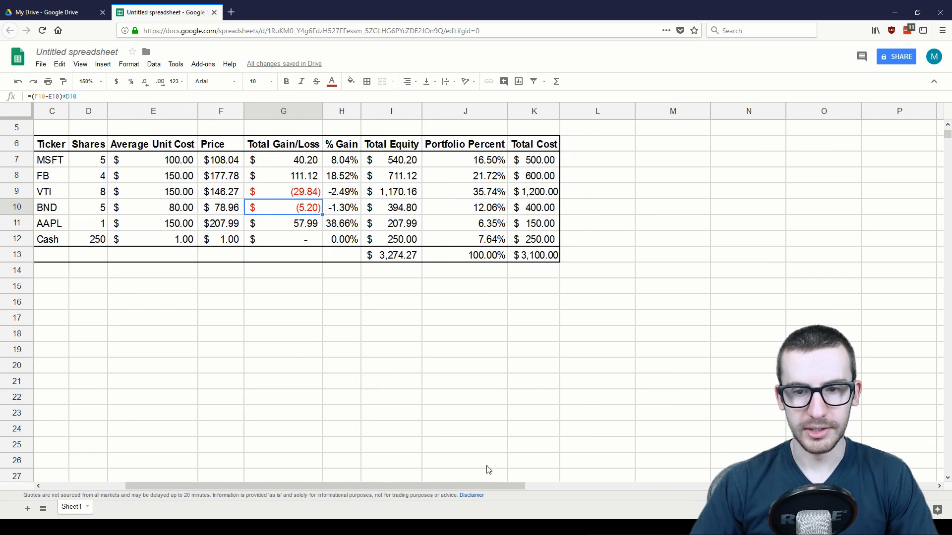
drag(490, 486, 452, 487)
scroll(388, 376, up, 1)
scroll(388, 376, up, 1)
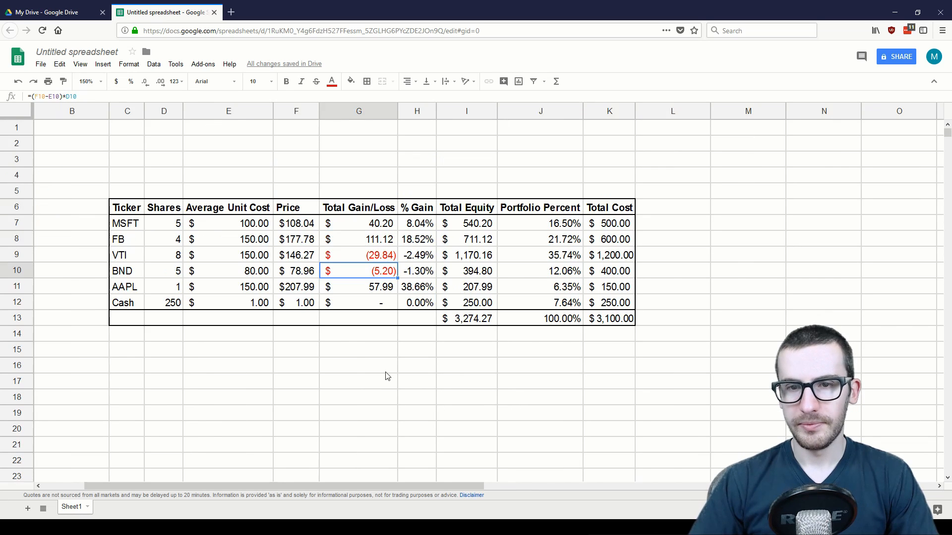
click(17, 160)
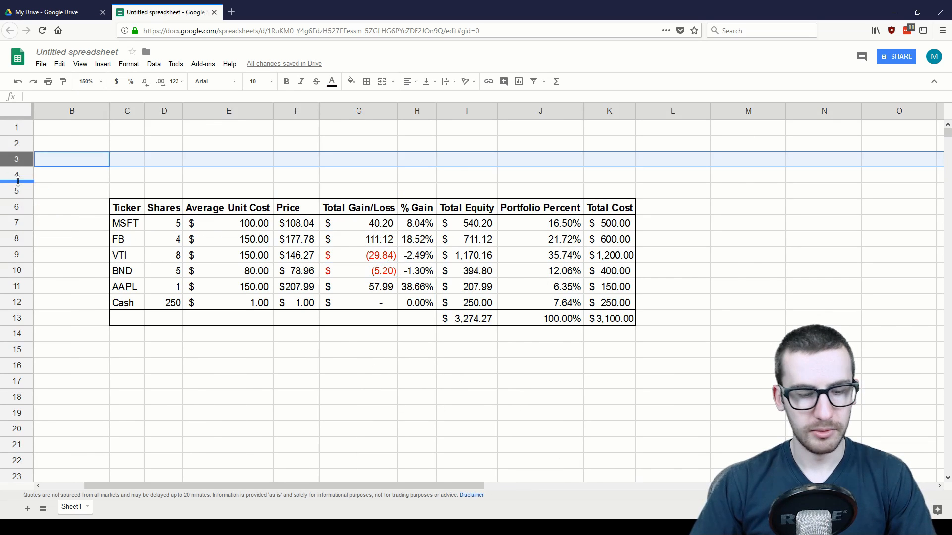
click(277, 190)
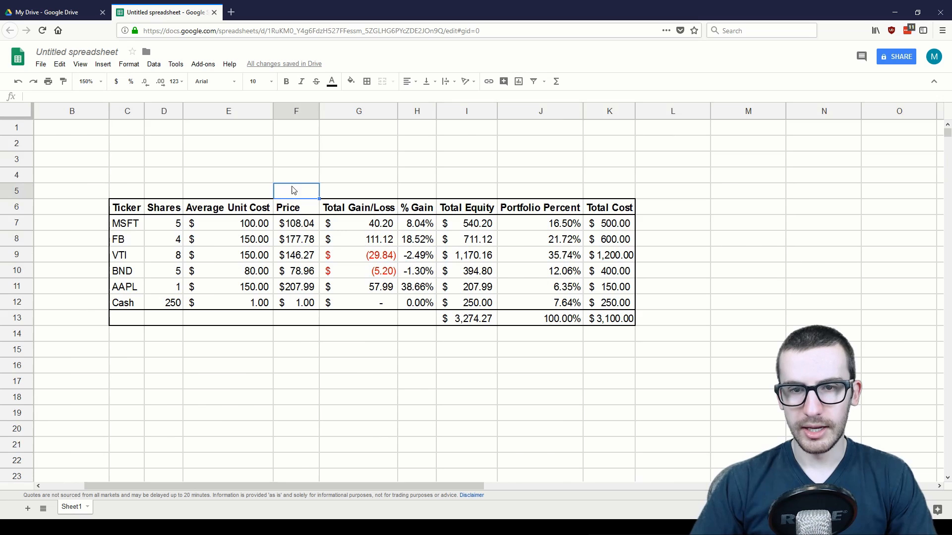
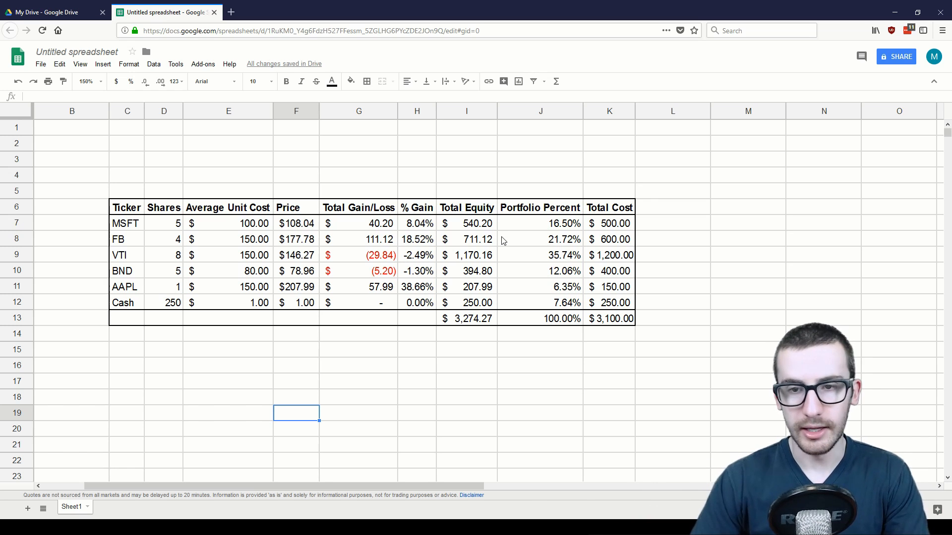
Enter a formula in G2 that references the Total Equity total, =I13.
click(470, 146)
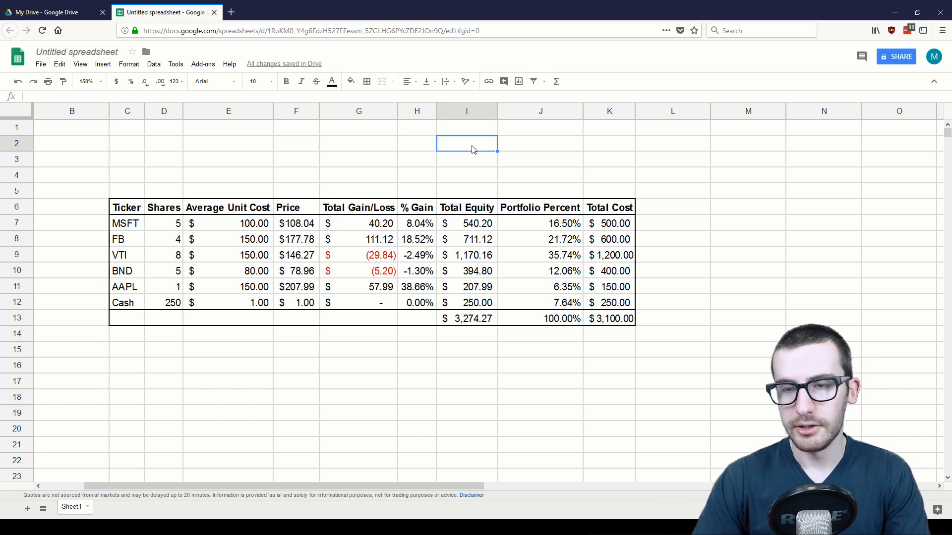
click(376, 143)
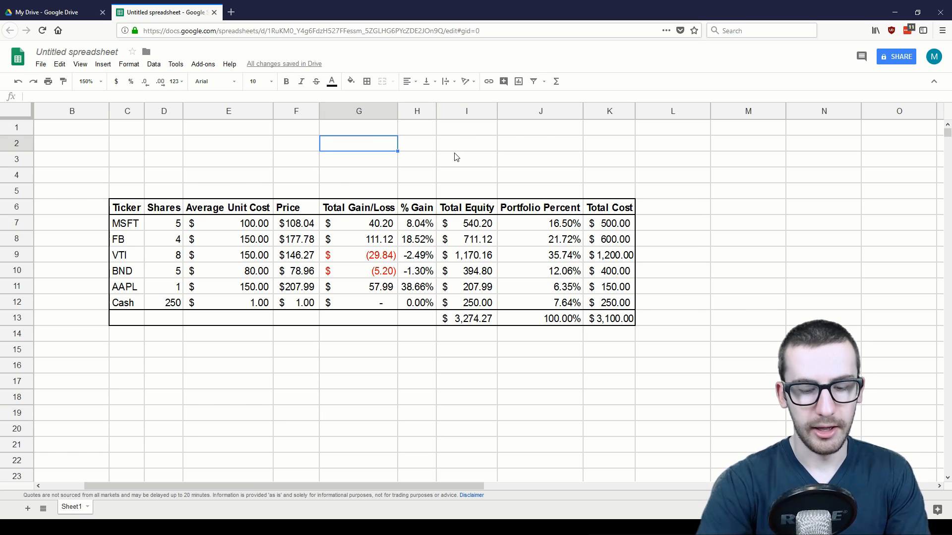
text(=)
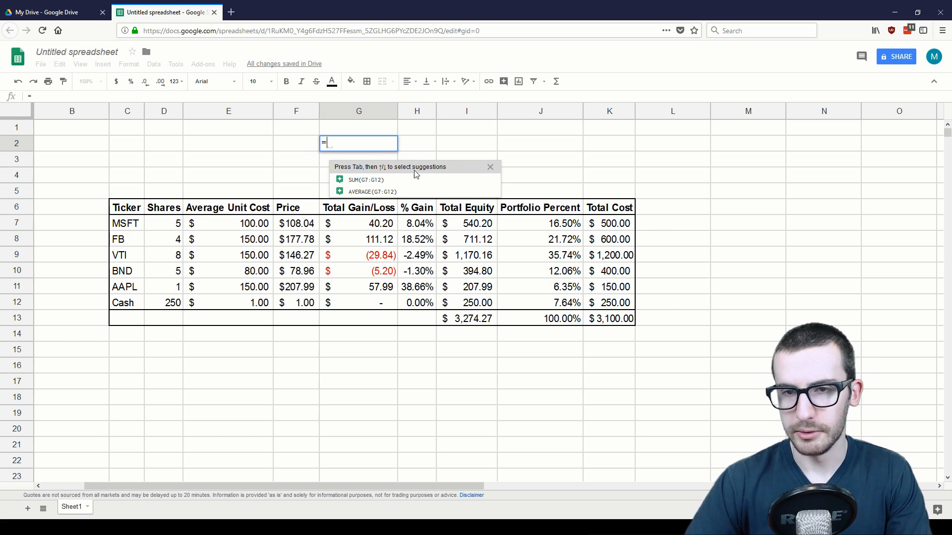
click(488, 321)
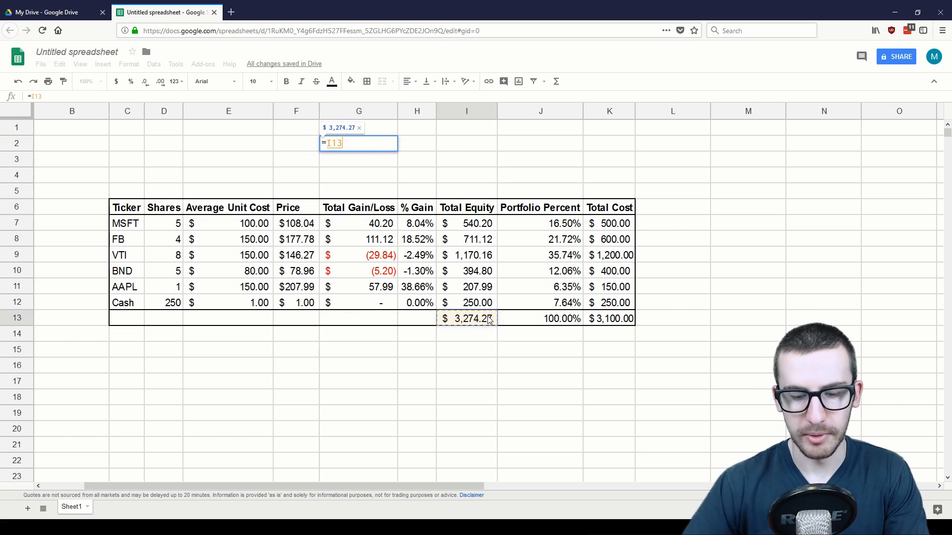
key(Return)
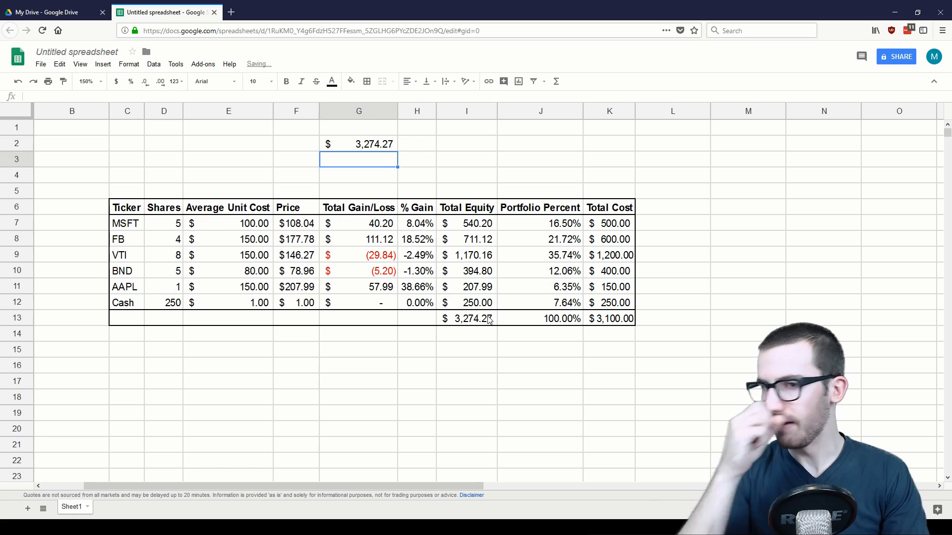
Format the portfolio value in G2 as a plain number with no decimal places.
click(376, 148)
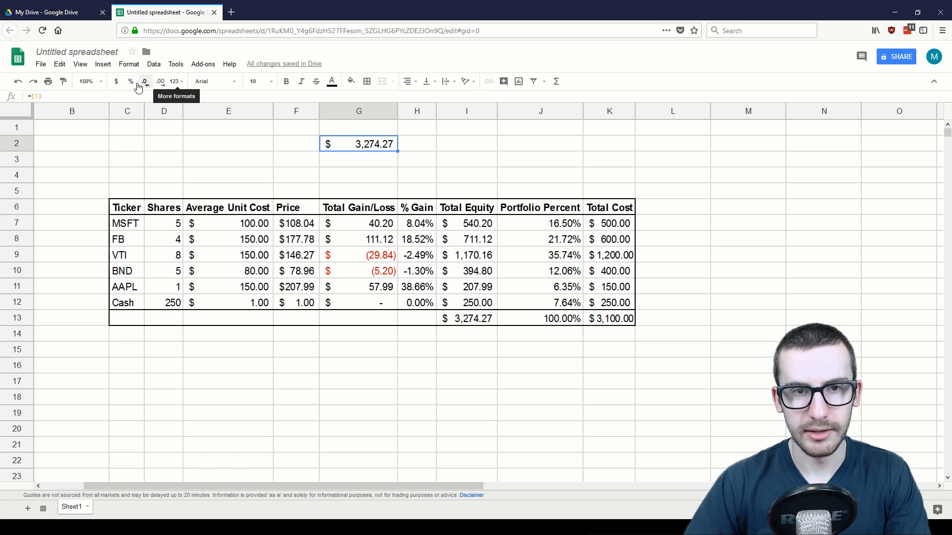
click(176, 81)
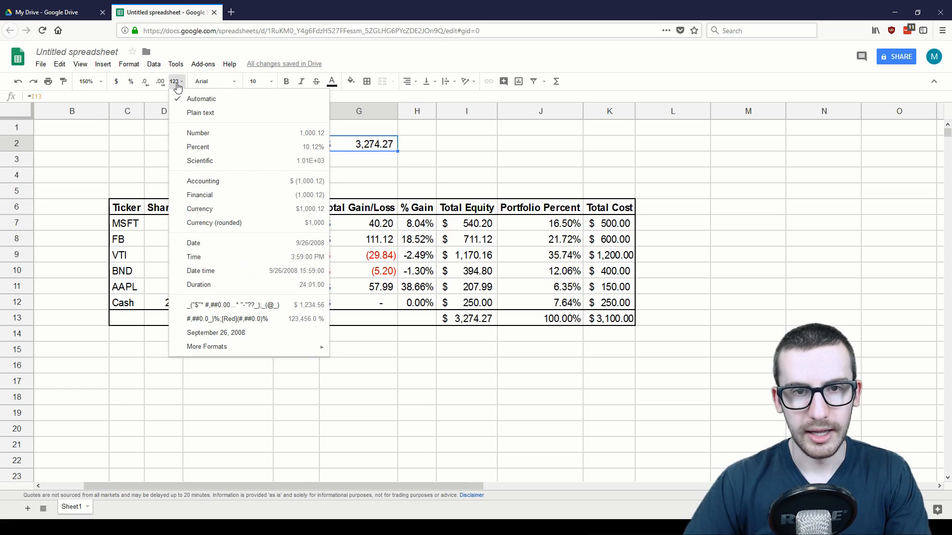
click(220, 137)
double_click(146, 82)
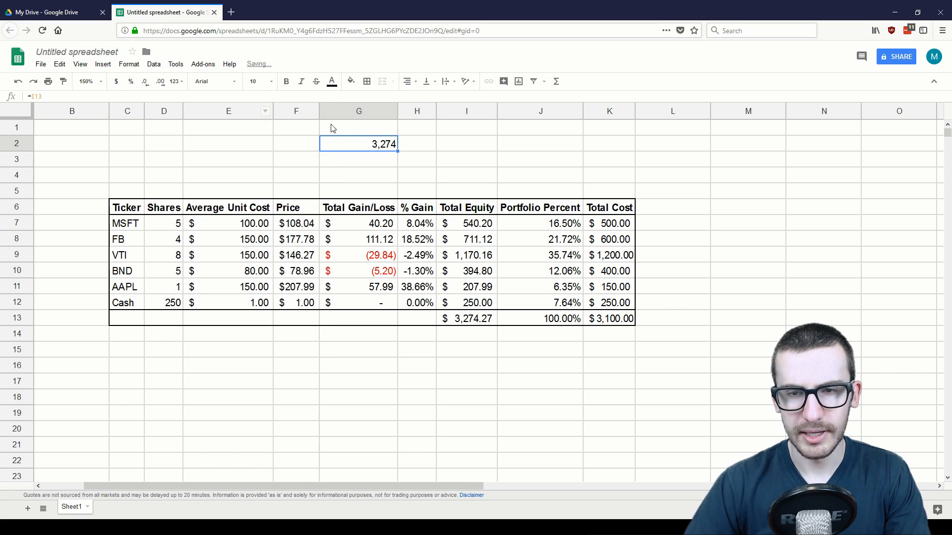
Set the portfolio value in G2 to font size 18 and make it bold.
click(271, 82)
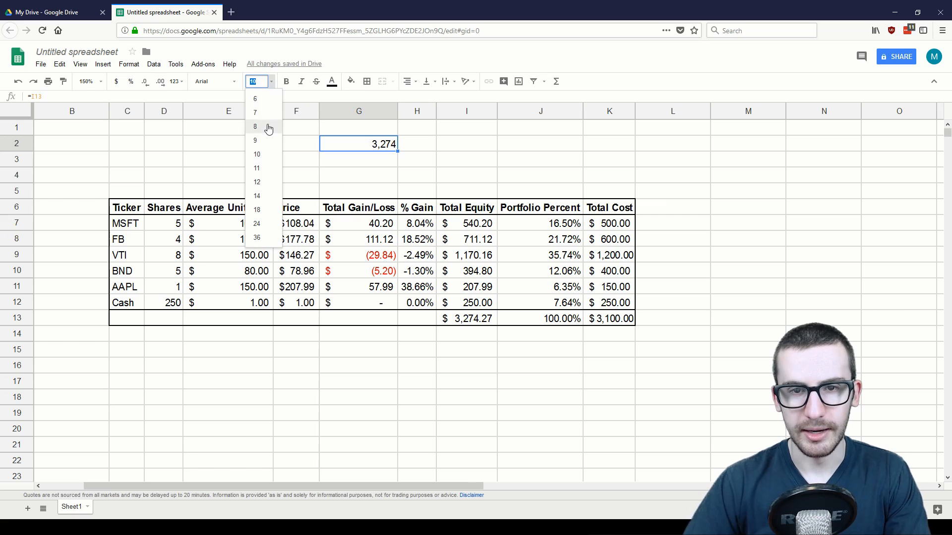
click(263, 224)
click(271, 81)
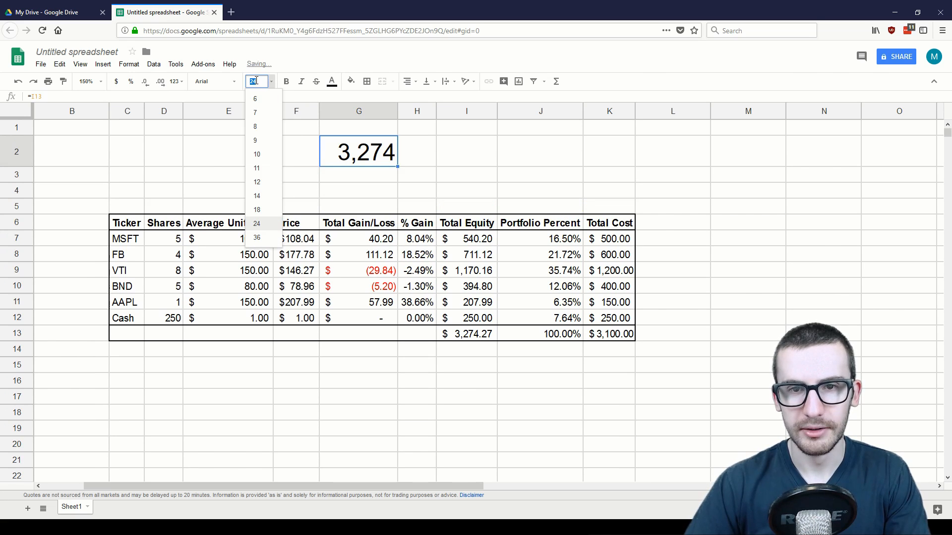
click(258, 210)
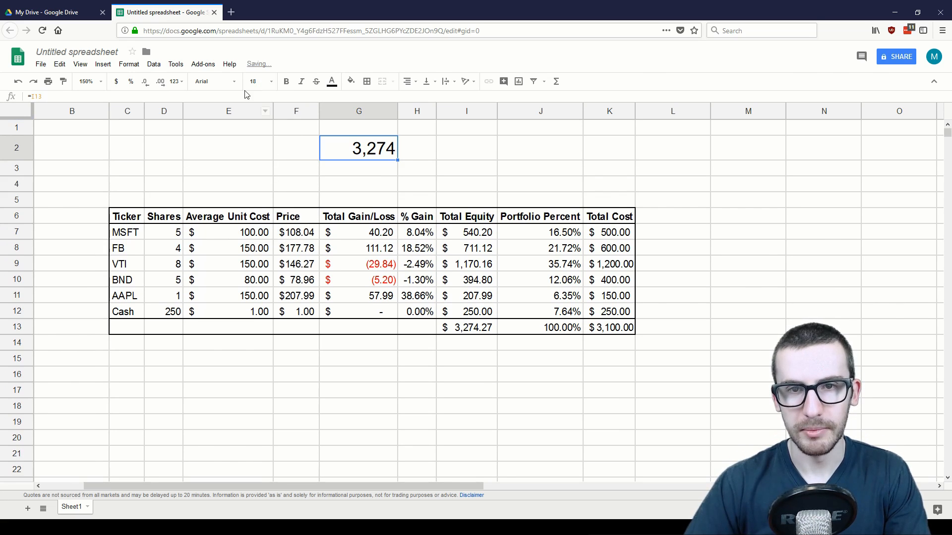
click(286, 82)
Label the value by entering "Total Portfolio Value" in H2.
click(426, 150)
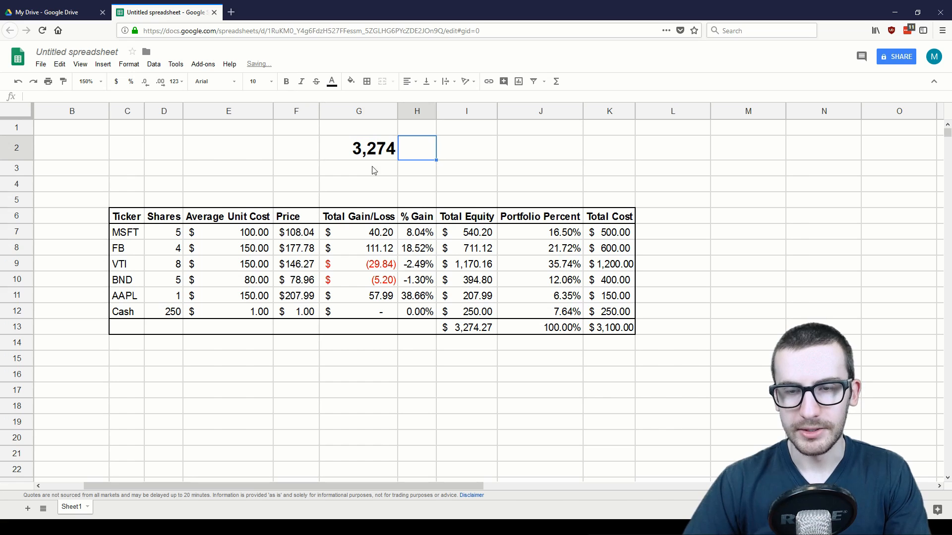
text(Total)
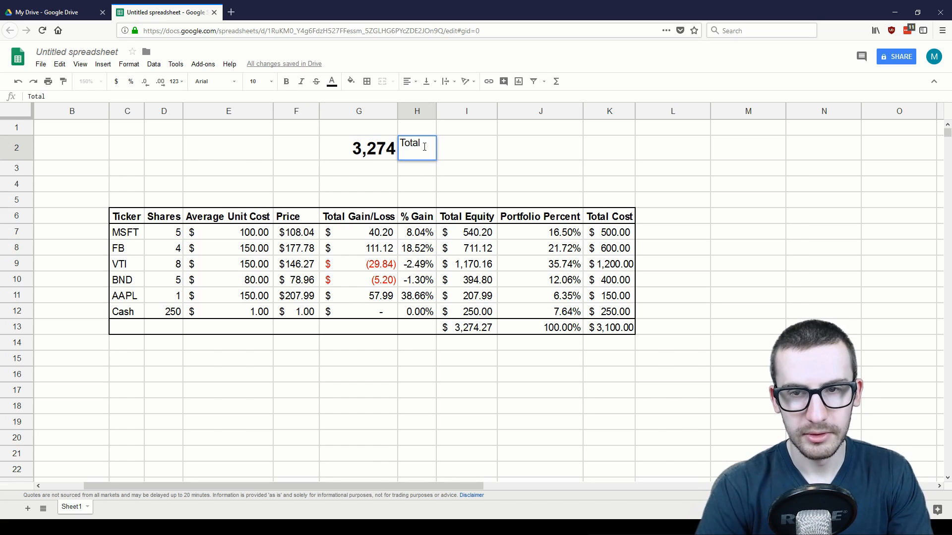
text( Port)
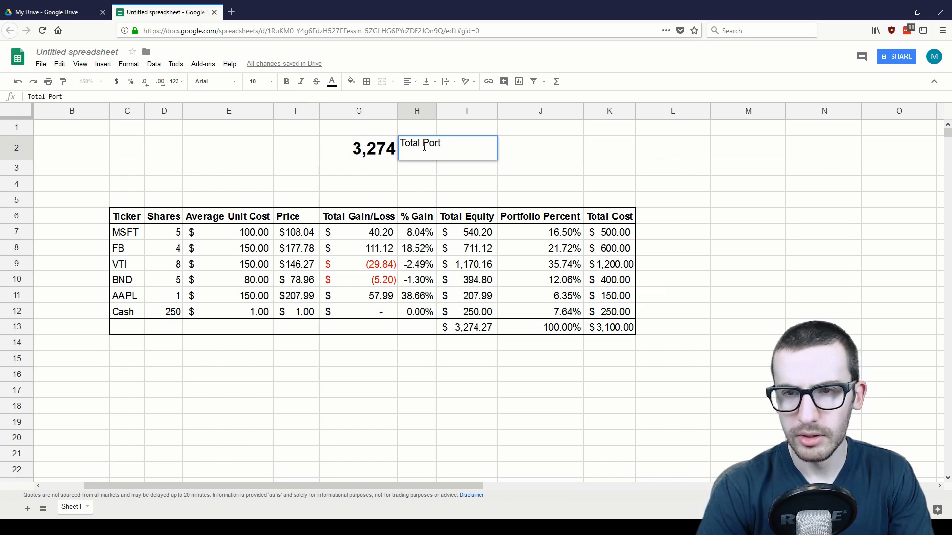
text(folio Valu)
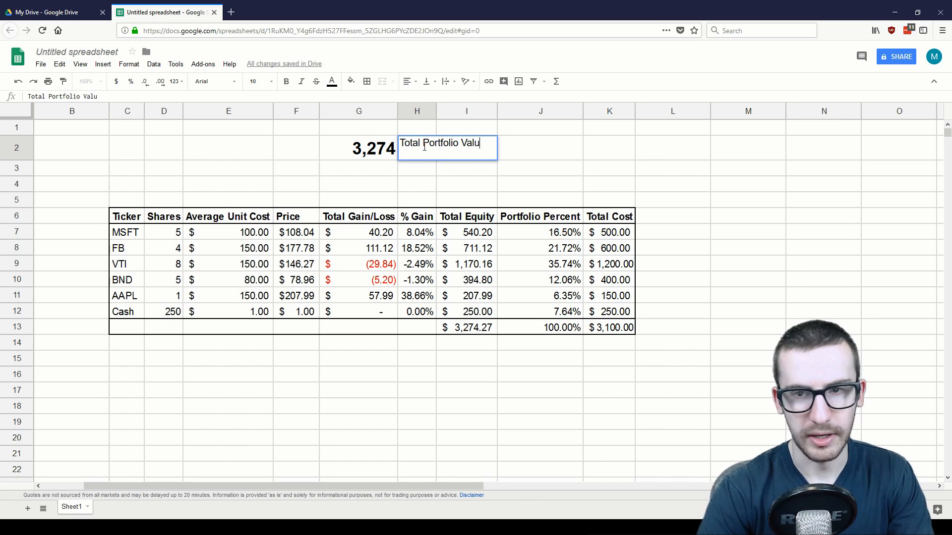
text(e)
key(Return)
click(384, 169)
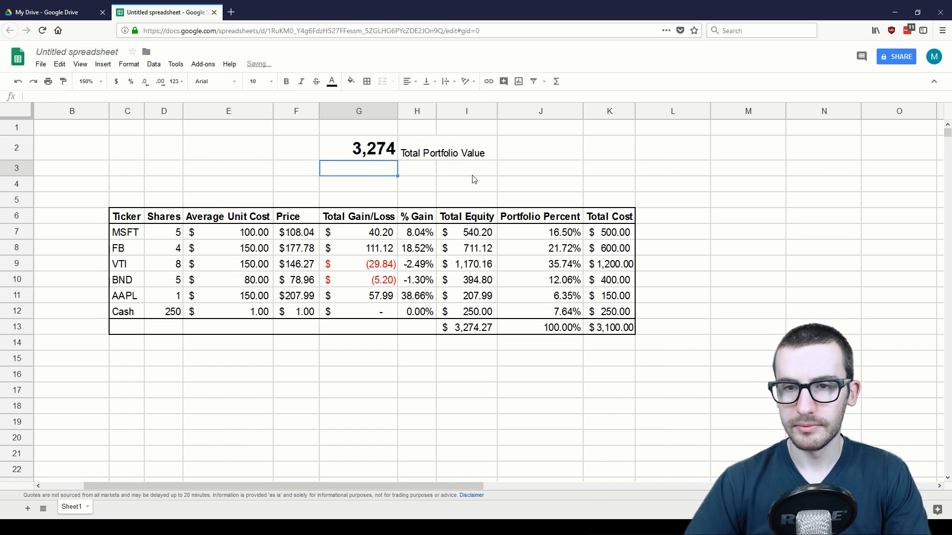
click(459, 173)
click(355, 169)
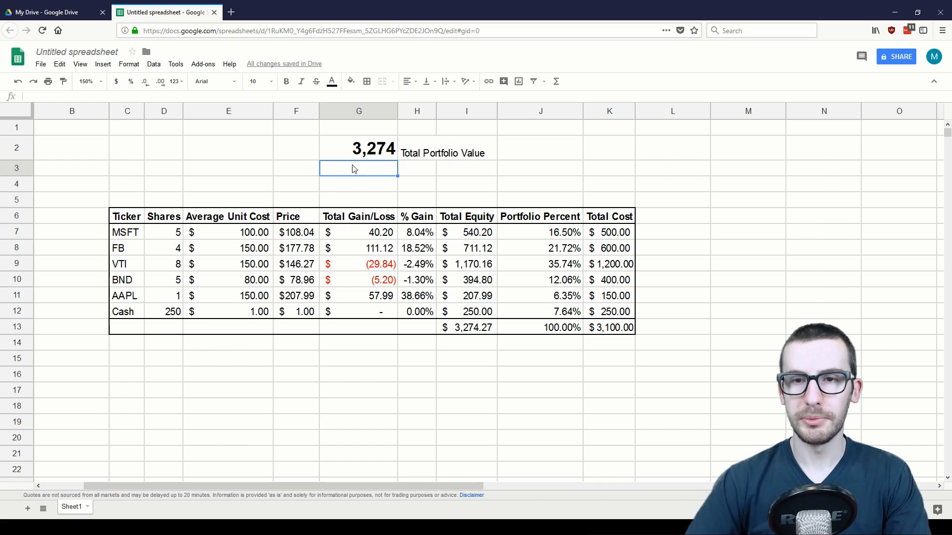
click(348, 147)
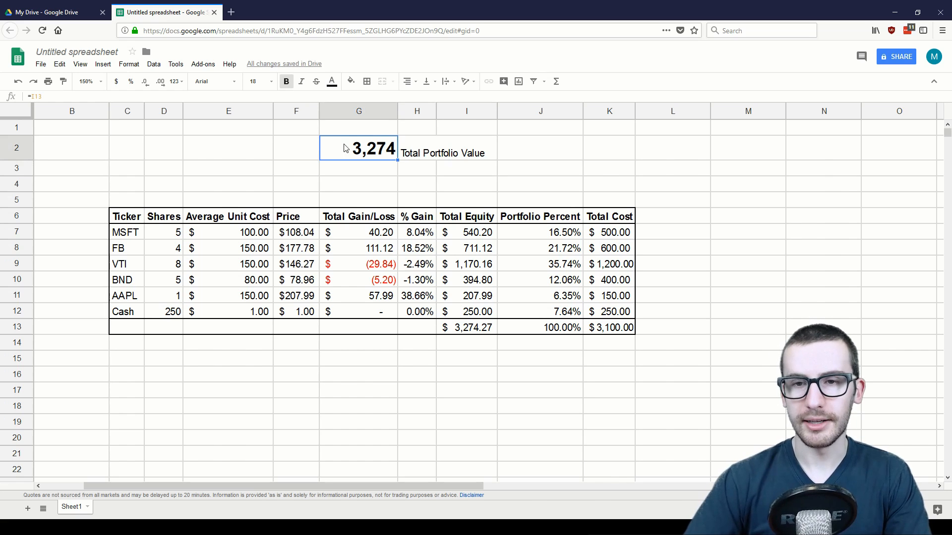
click(251, 150)
drag(251, 151, 356, 149)
click(347, 148)
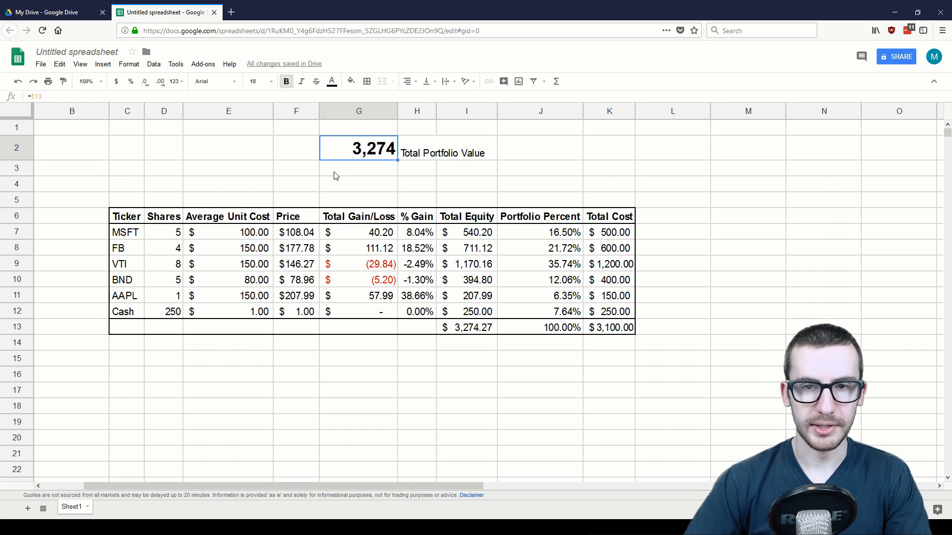
Calculate the overall portfolio gain in G3 from total equity and total cost with =I13/K13-1.
click(367, 171)
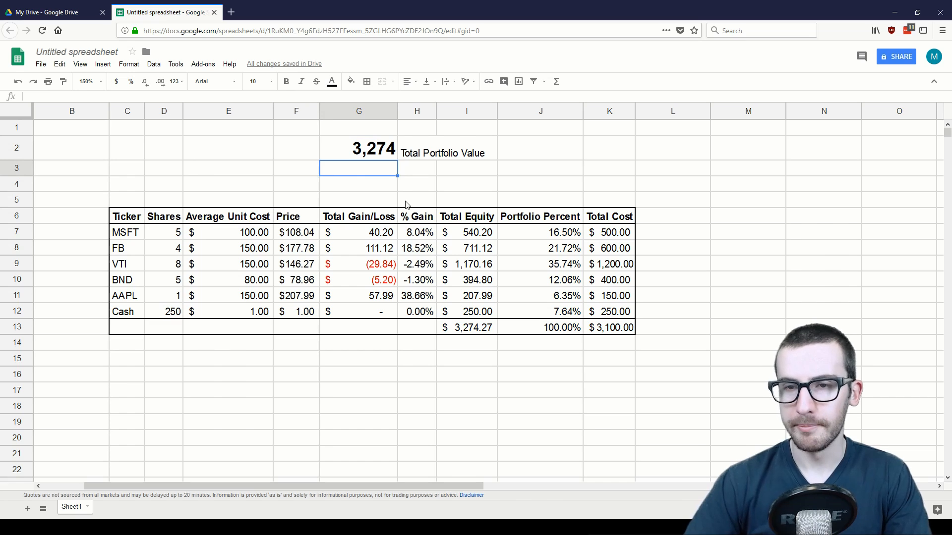
text(=)
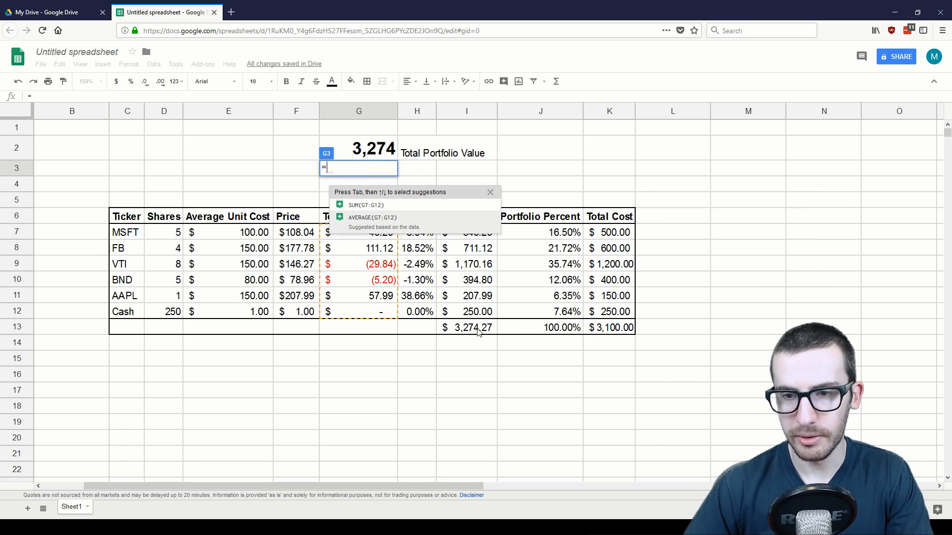
click(478, 331)
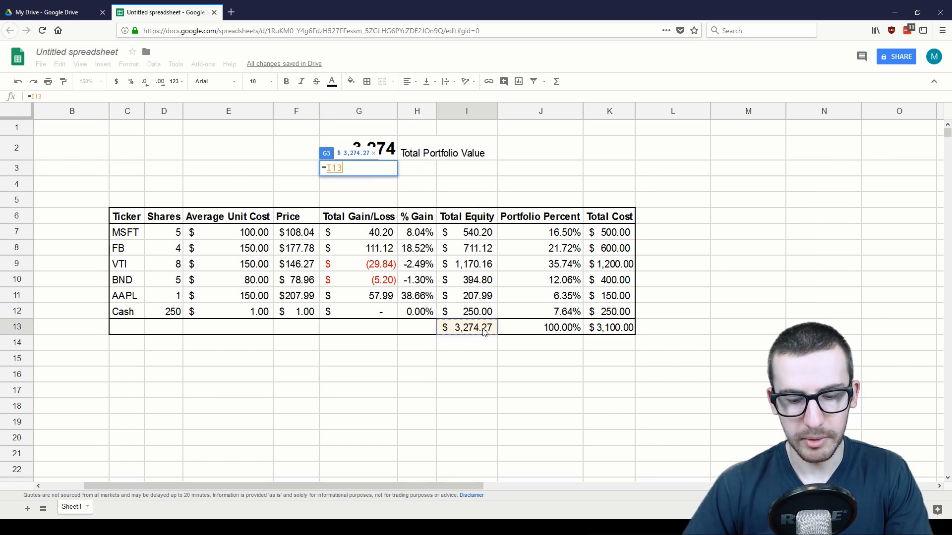
text(/)
click(627, 332)
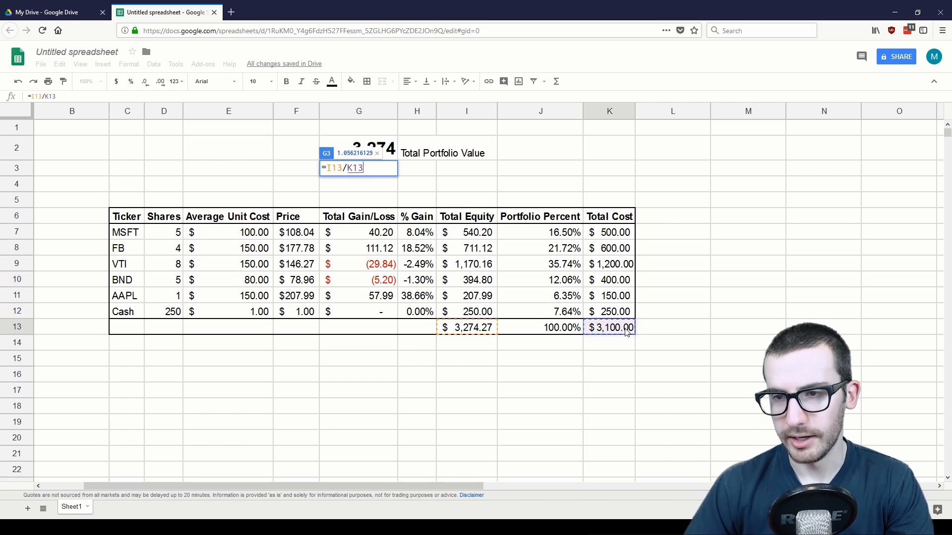
text(-1)
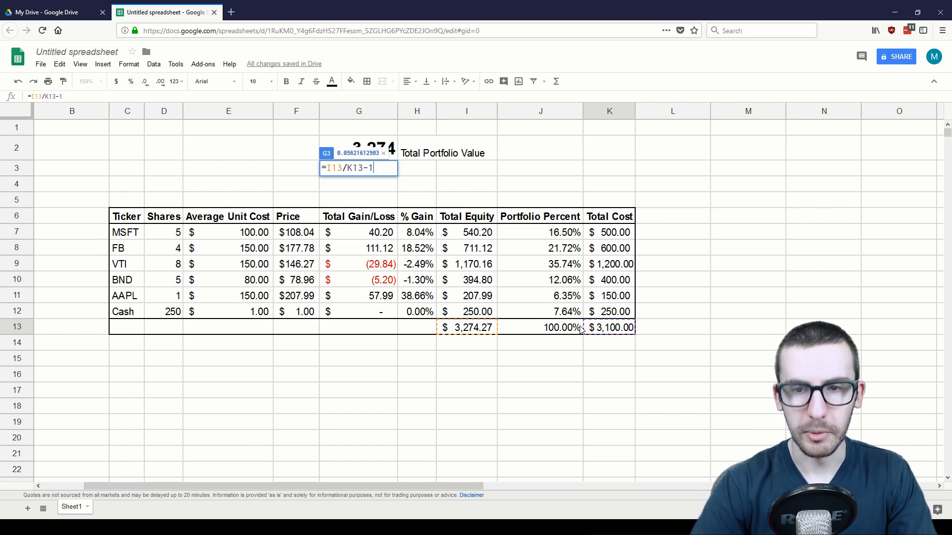
key(Return)
Format the gain in G3 as a percentage with one decimal place and set its font size to 14.
key(Up)
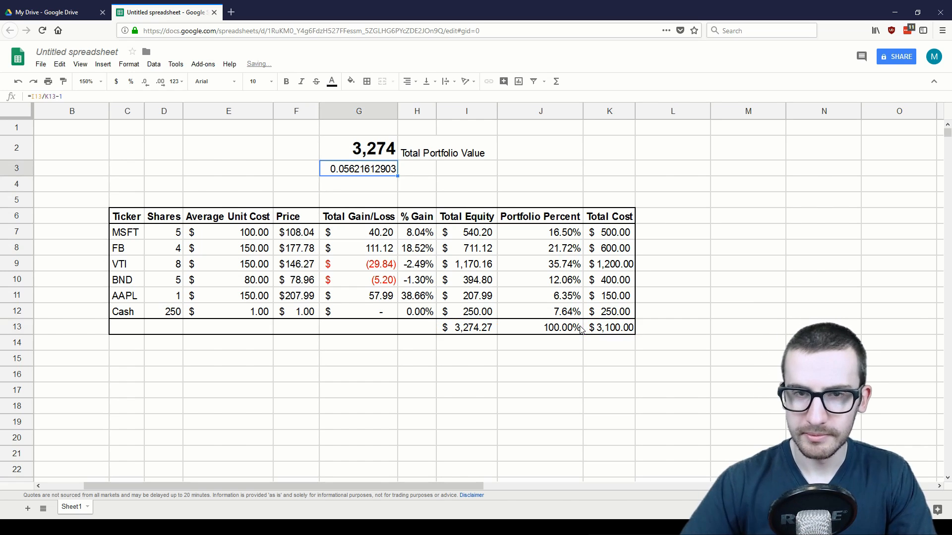
click(132, 82)
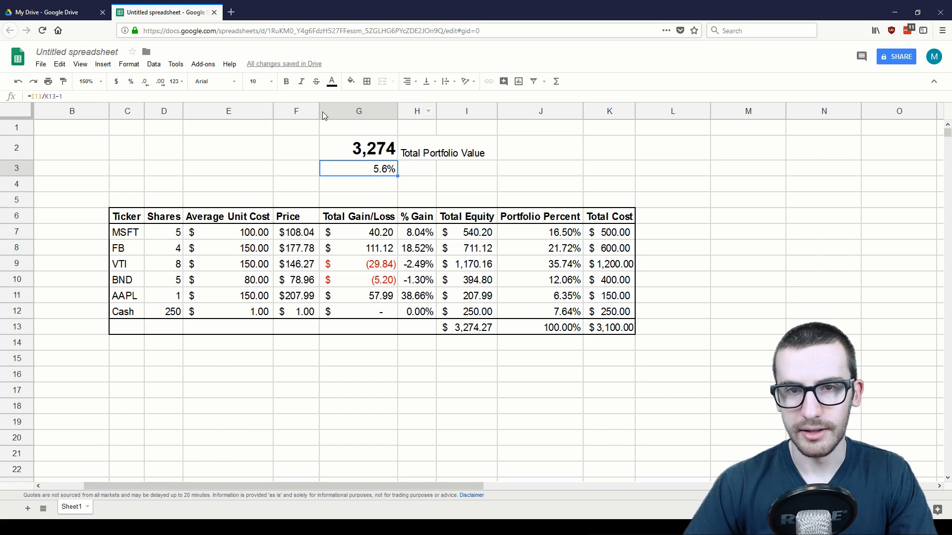
click(256, 81)
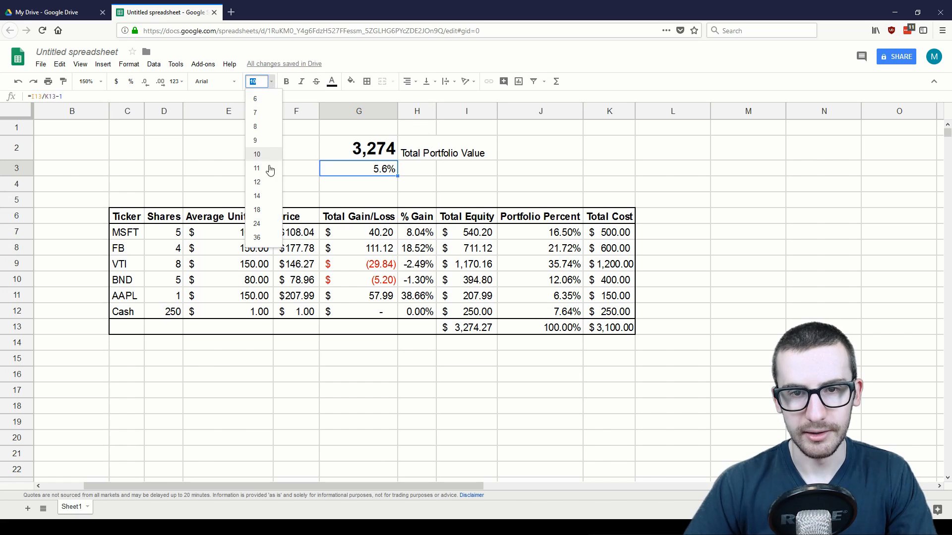
click(265, 188)
Label the percentage by entering "Portfolio Gain/Loss Percent" in H3.
click(423, 171)
text(Portfoli)
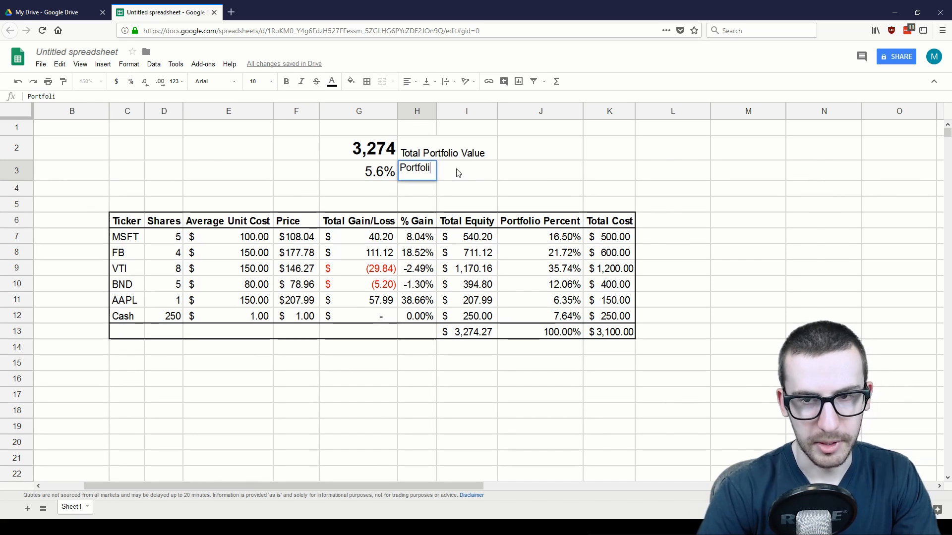
text(o Gain)
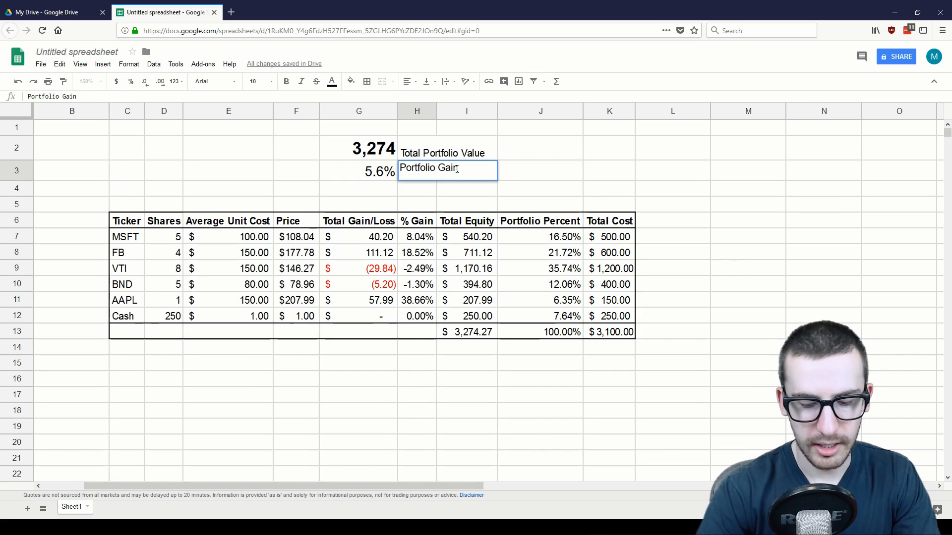
text(/Loss Percent)
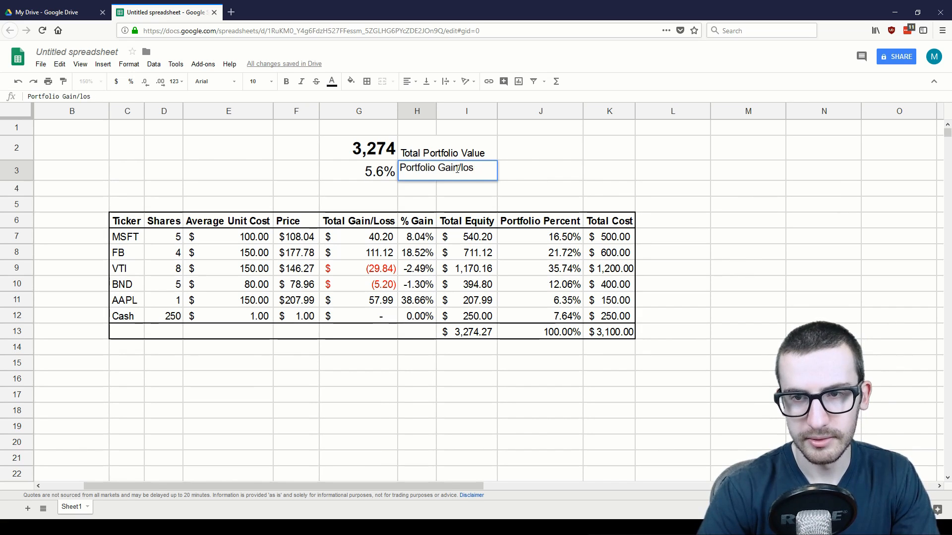
Insert two blank rows between the AAPL and Cash rows of the portfolio table.
click(20, 315)
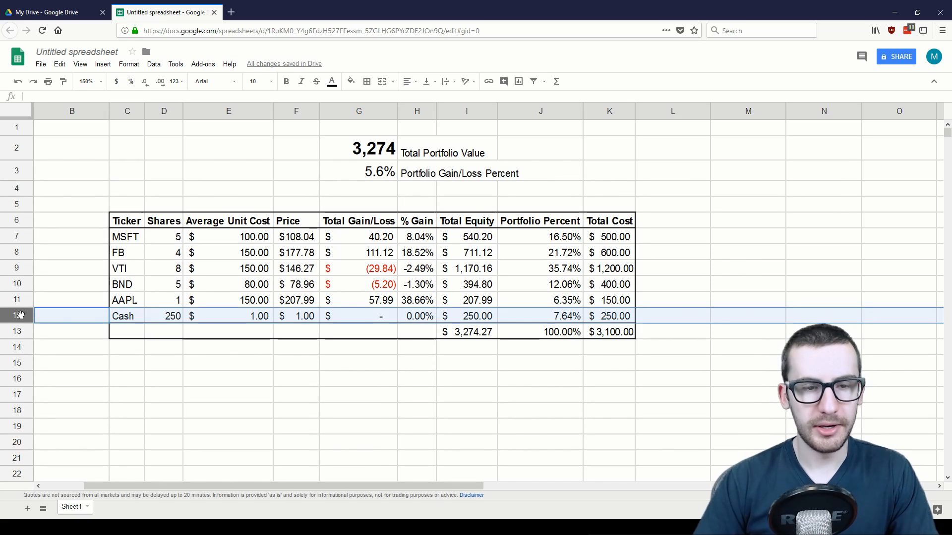
right_click(20, 315)
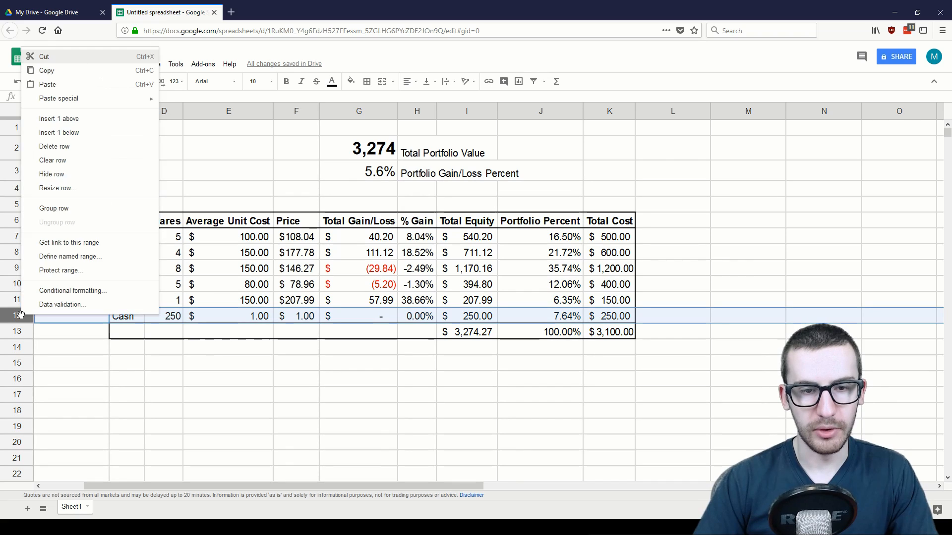
click(119, 124)
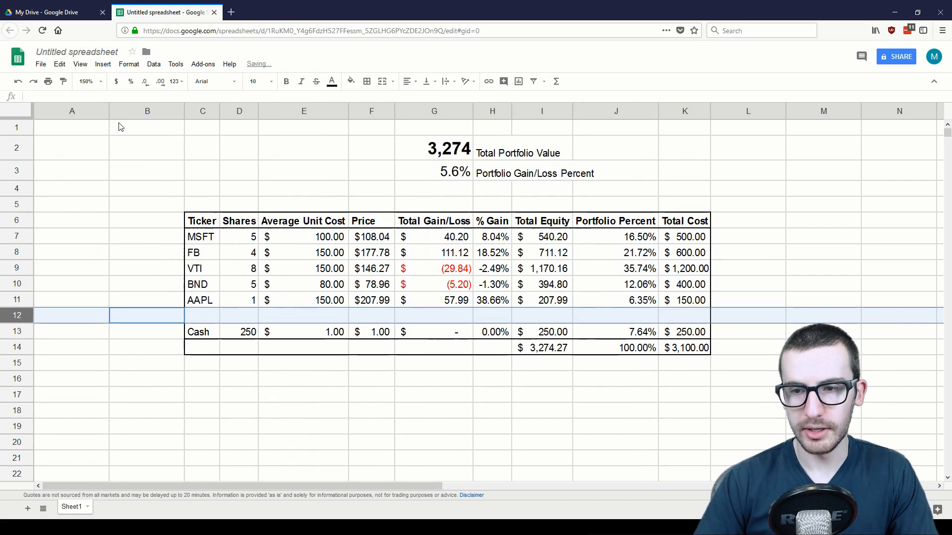
right_click(18, 316)
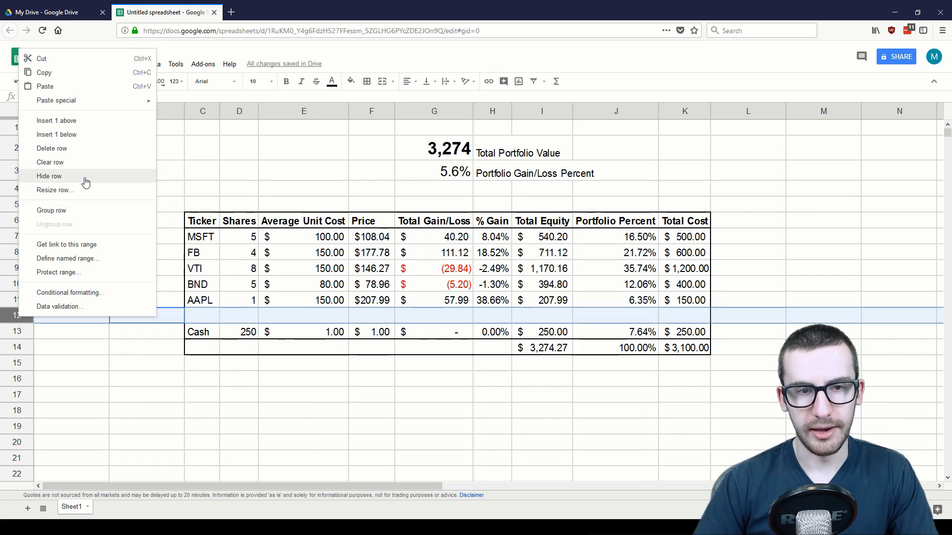
click(82, 121)
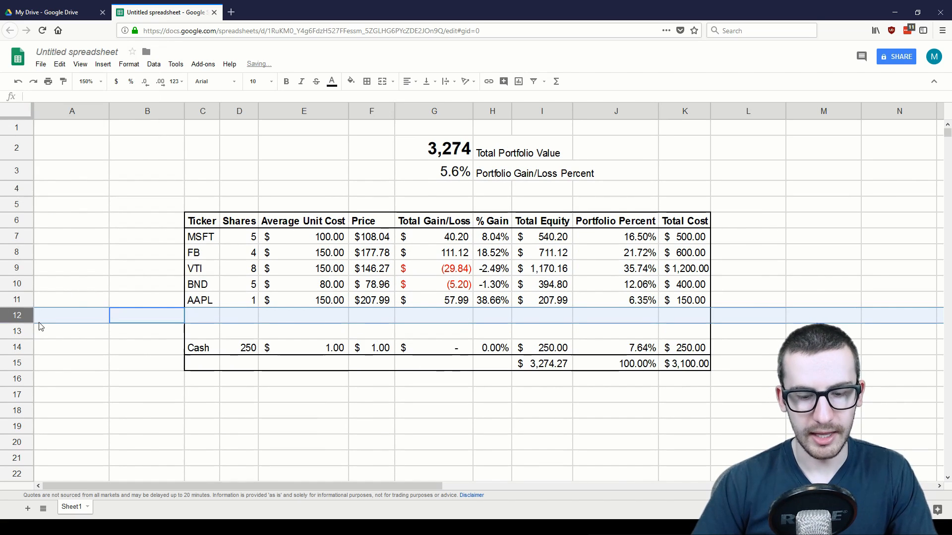
Insert two more blank rows between the AAPL and Cash rows.
key(ctrl+y)
key(ctrl+y)
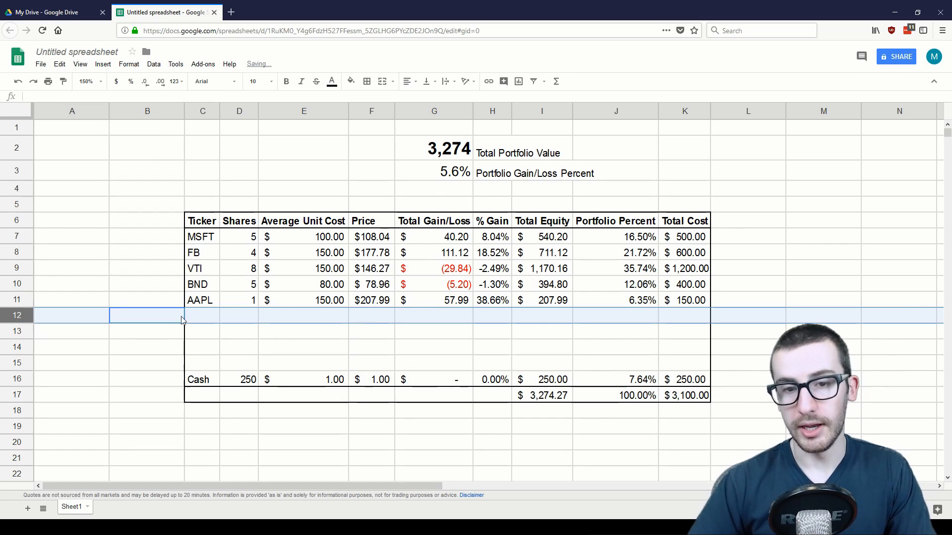
Add PEP as a new ticker directly below AAPL in C12, with 8 shares in D12.
click(212, 320)
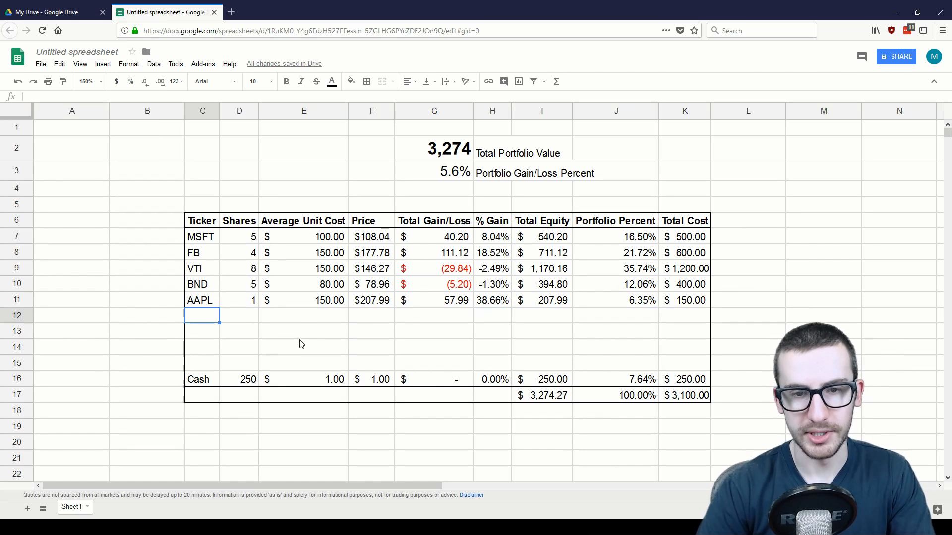
key(Down)
key(Up)
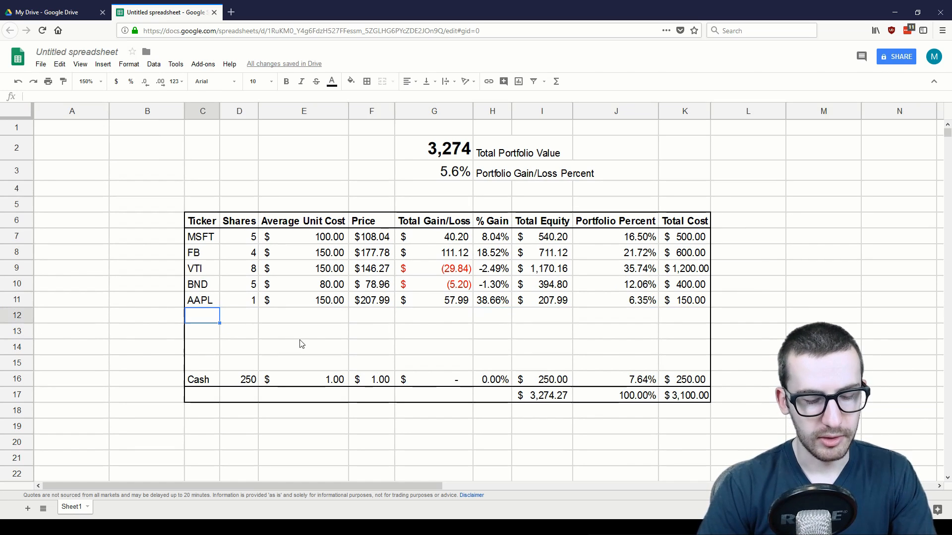
text(PEP)
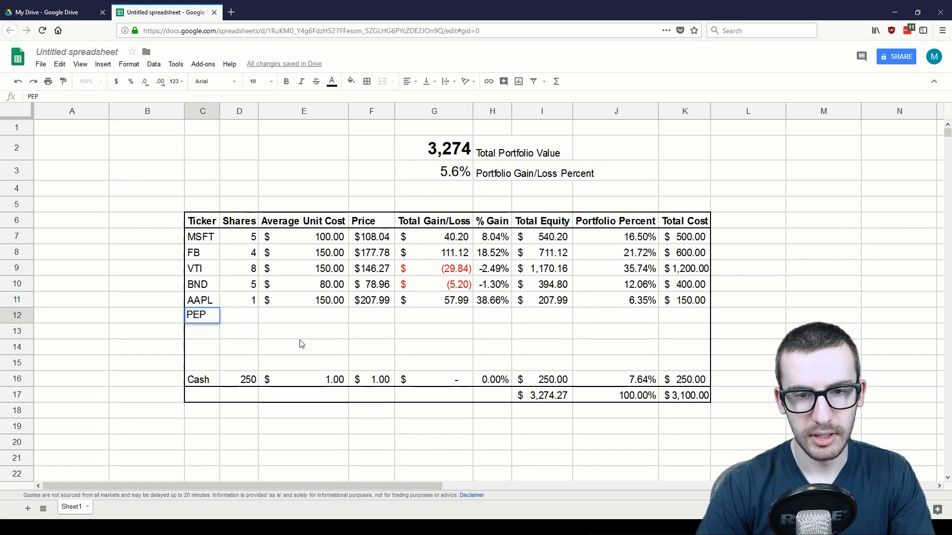
key(Return)
key(Up)
key(Right)
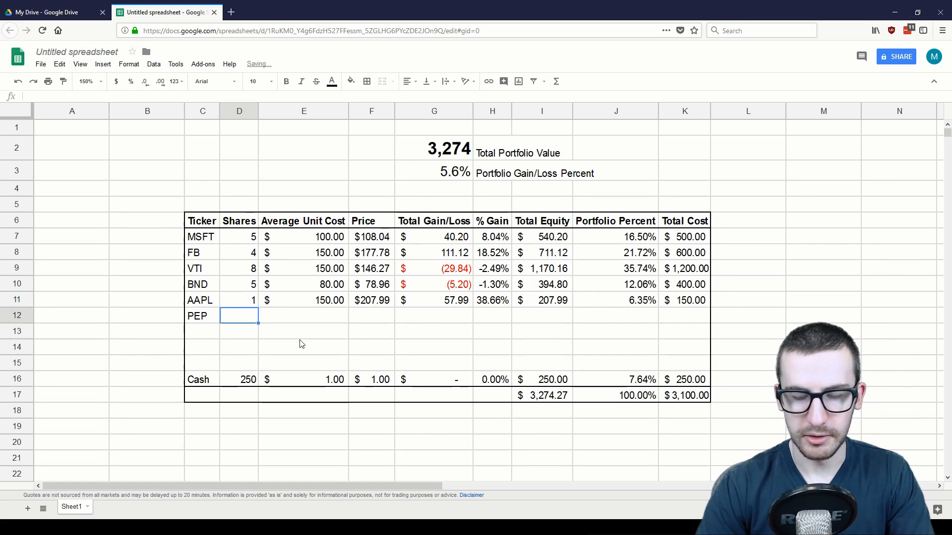
text(8)
key(Return)
Fill AAPL's GOOGLEFINANCE price formula down from F11 into the PEP row.
key(Right)
key(Right)
key(Up)
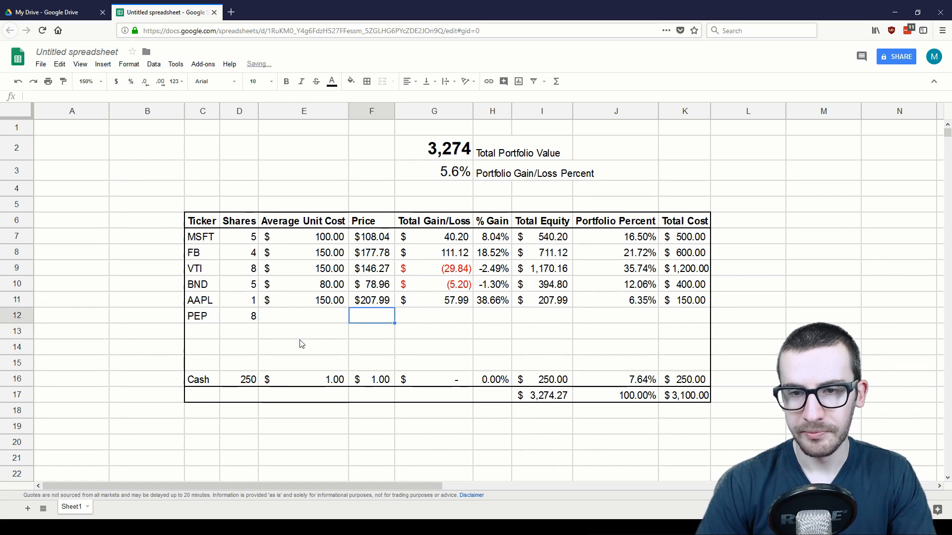
key(Up)
key(shift+Down)
key(ctrl+d)
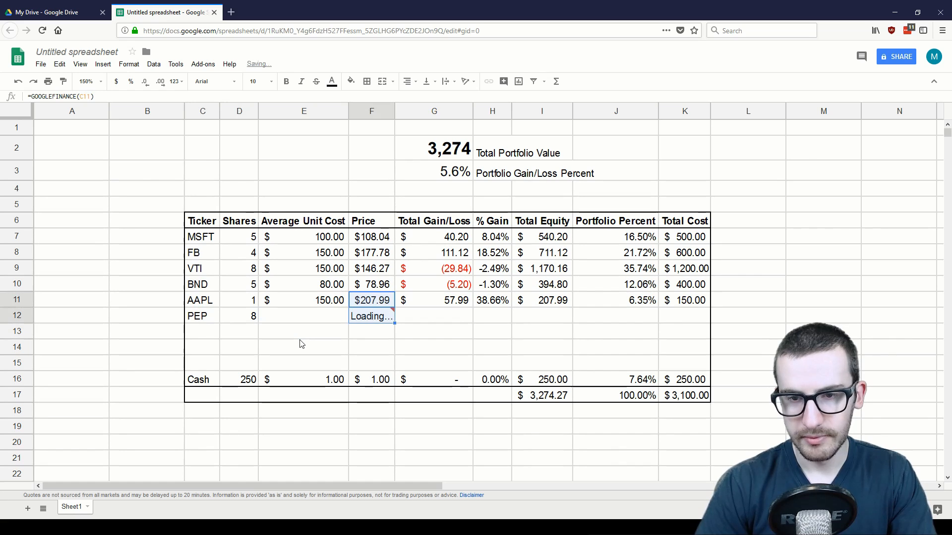
Enter 100 as PEP's average unit cost in E12.
key(Down)
key(Left)
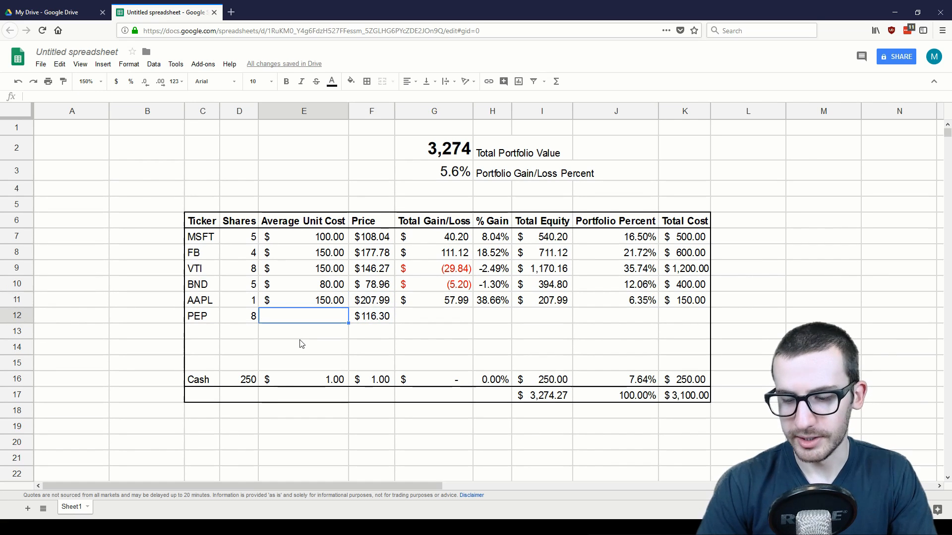
text(100)
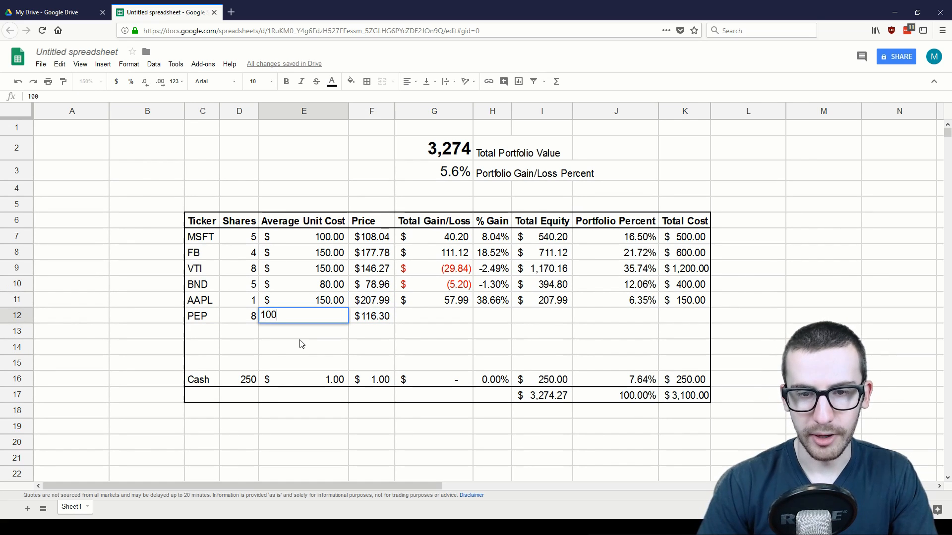
key(Return)
Fill AAPL's formulas from price through total cost (F11:K11) down into the PEP row.
key(Right)
key(Right)
key(Up)
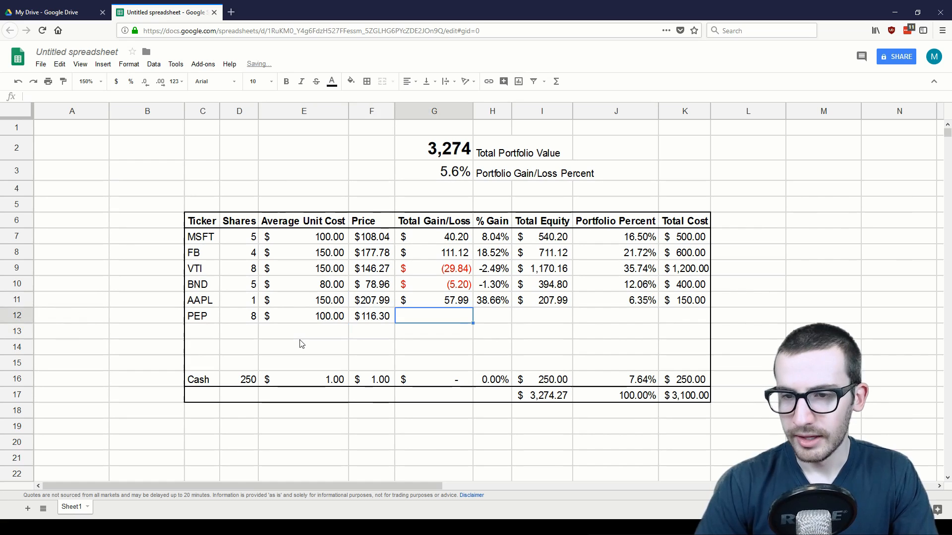
key(Up)
key(shift+Right)
key(shift+Right)
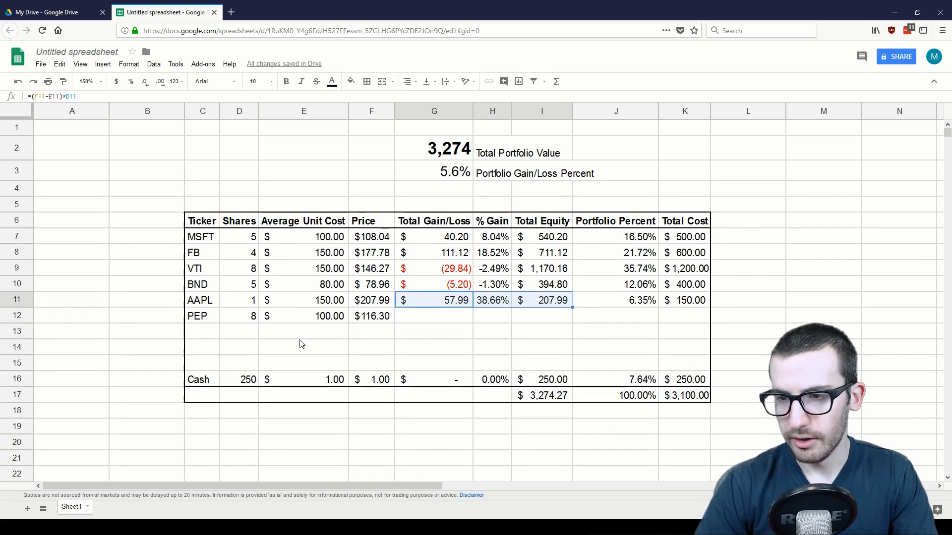
key(shift+Right)
key(shift+Right)
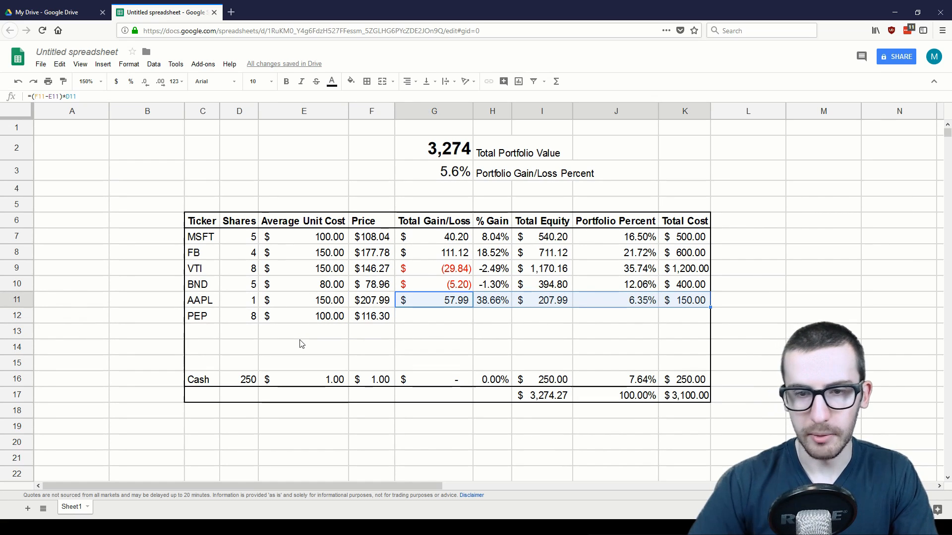
drag(310, 317, 208, 323)
click(448, 305)
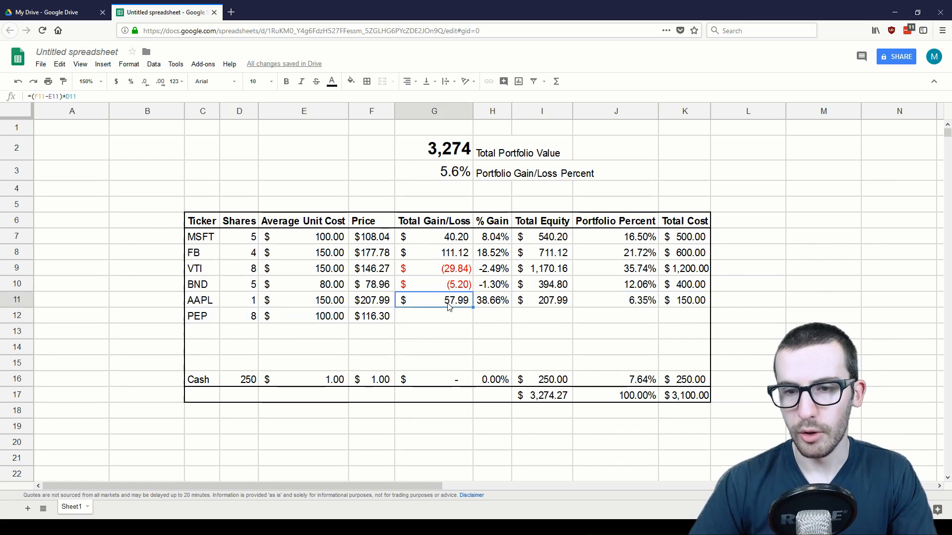
drag(380, 303, 682, 319)
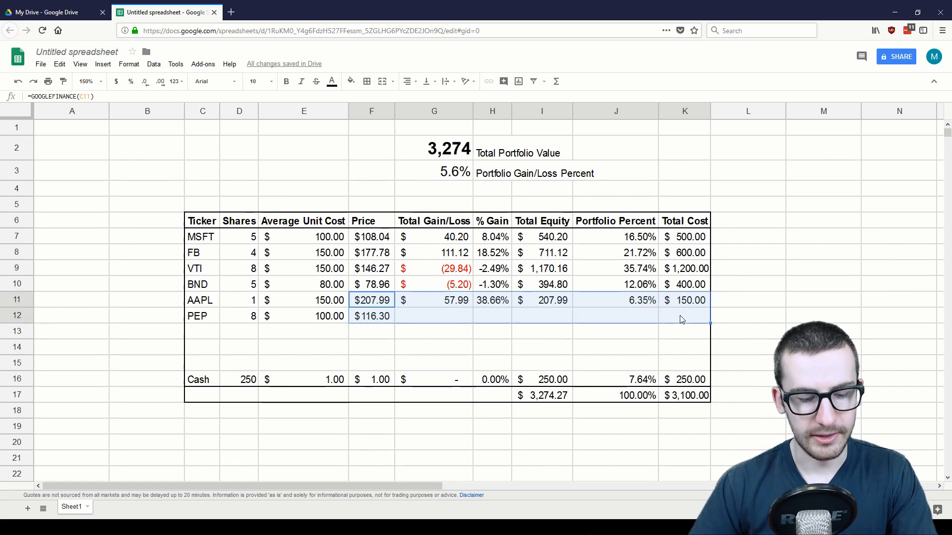
key(ctrl+d)
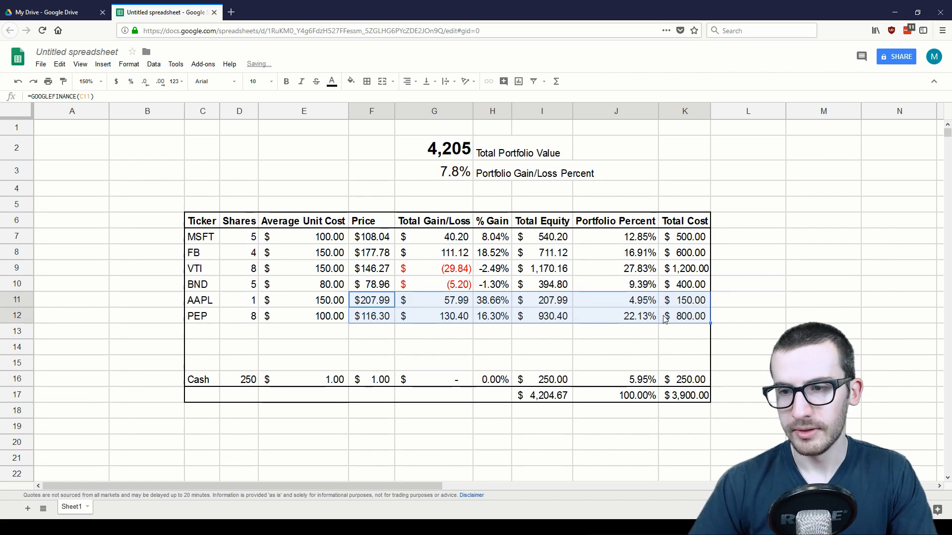
Review the PEP row's filled formulas, the portfolio value and gain summary, and the cells that need manual entry.
click(379, 303)
drag(379, 303, 712, 316)
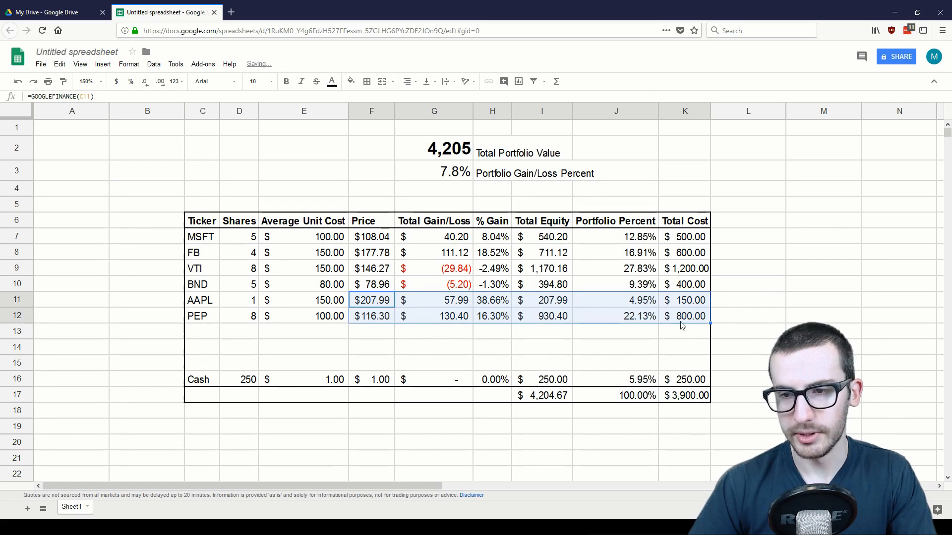
click(434, 320)
drag(434, 319, 694, 323)
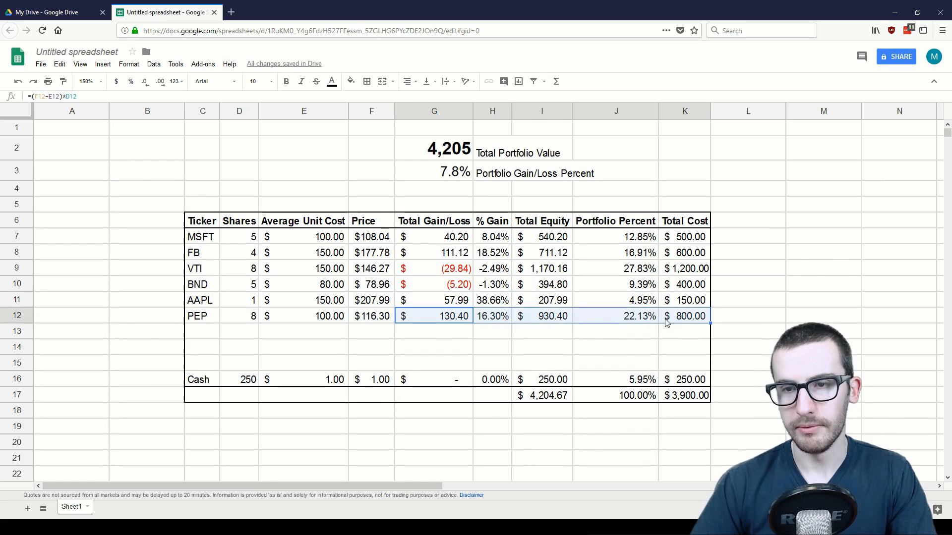
drag(437, 149, 441, 171)
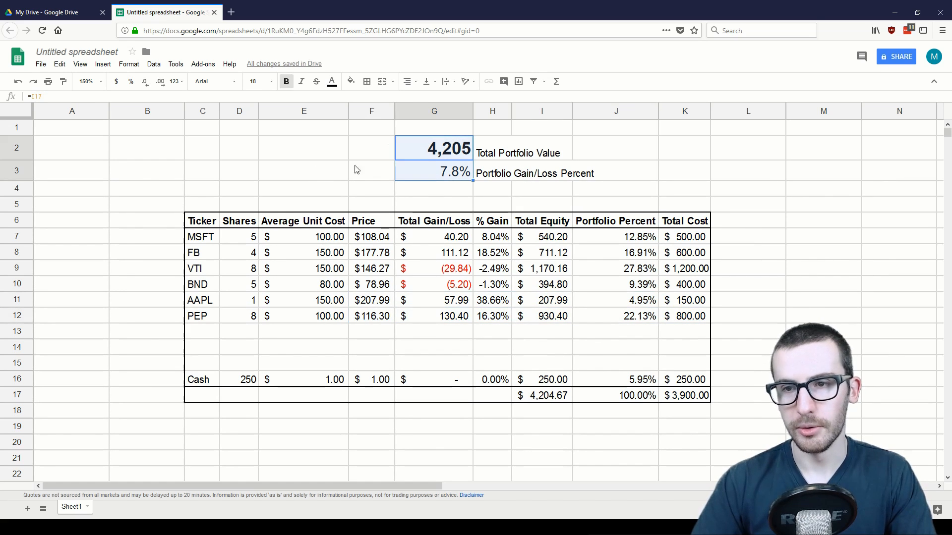
key(Right)
drag(436, 171, 506, 174)
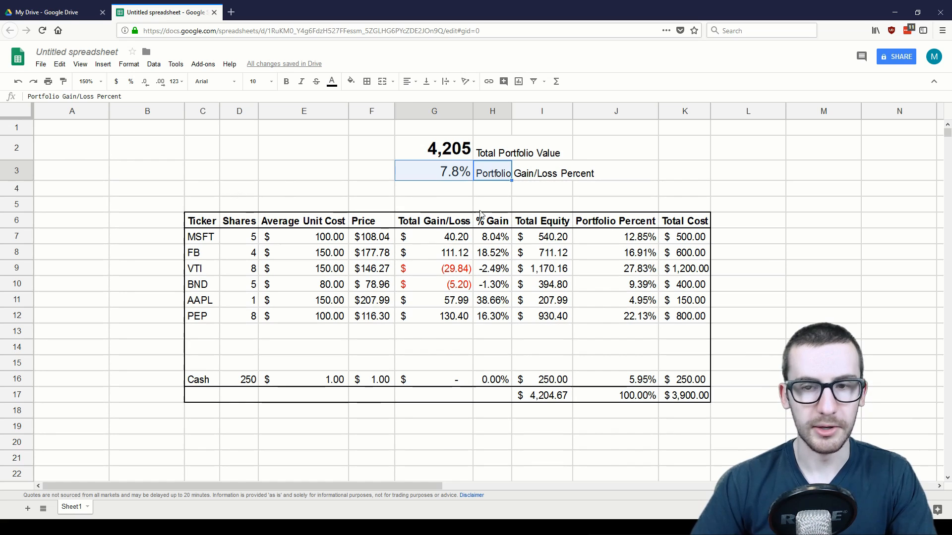
drag(168, 203, 704, 397)
drag(198, 316, 322, 317)
click(206, 333)
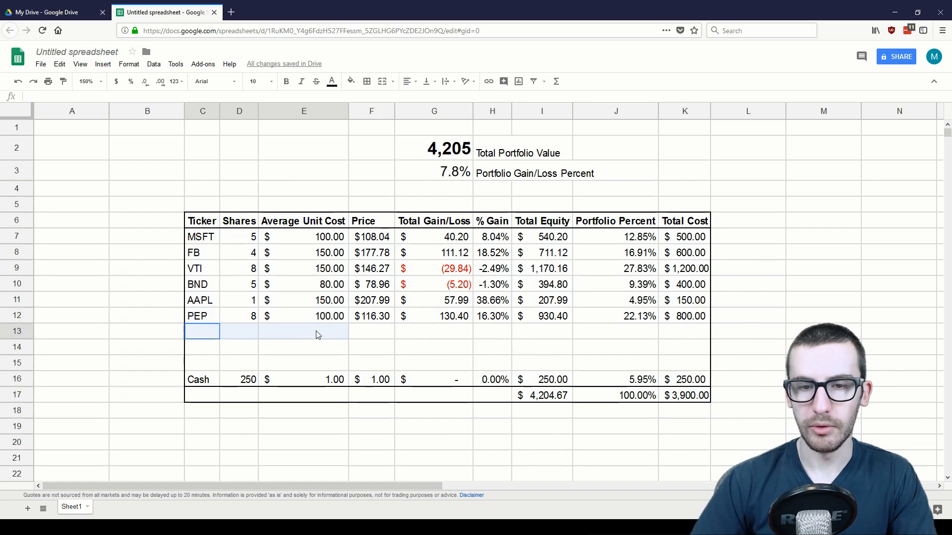
click(314, 319)
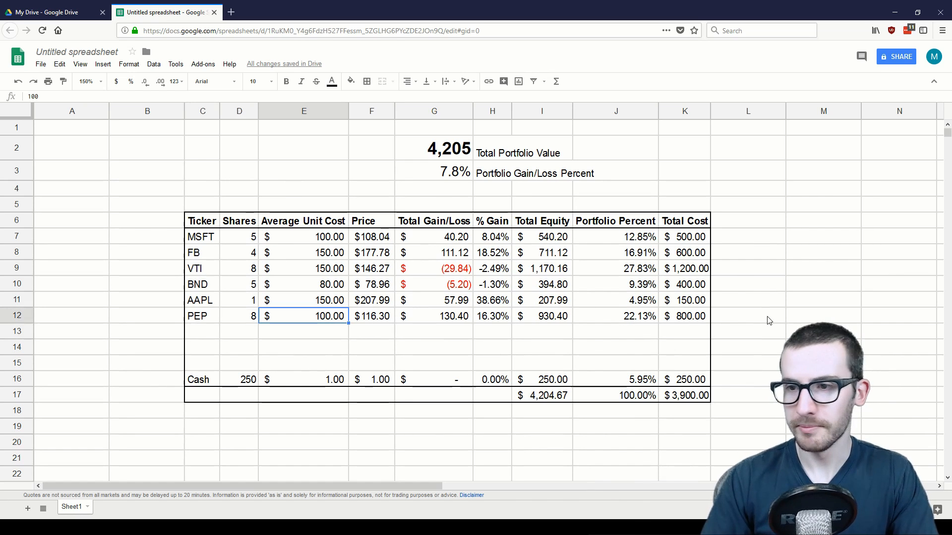
Delete one of the two blank rows between the summary and the table header, and set the zoom to 100%.
key(ctrl+z)
click(86, 81)
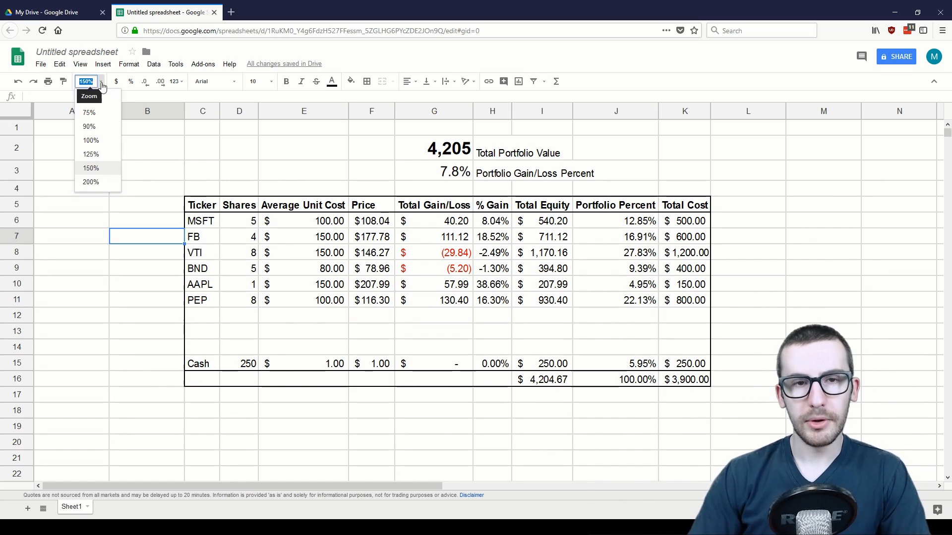
click(102, 142)
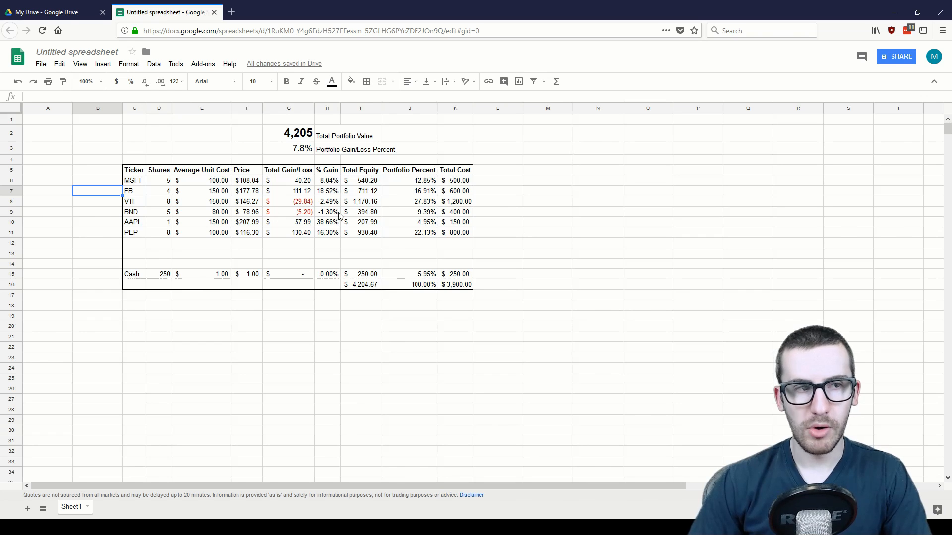
drag(47, 295, 340, 474)
drag(360, 306, 669, 474)
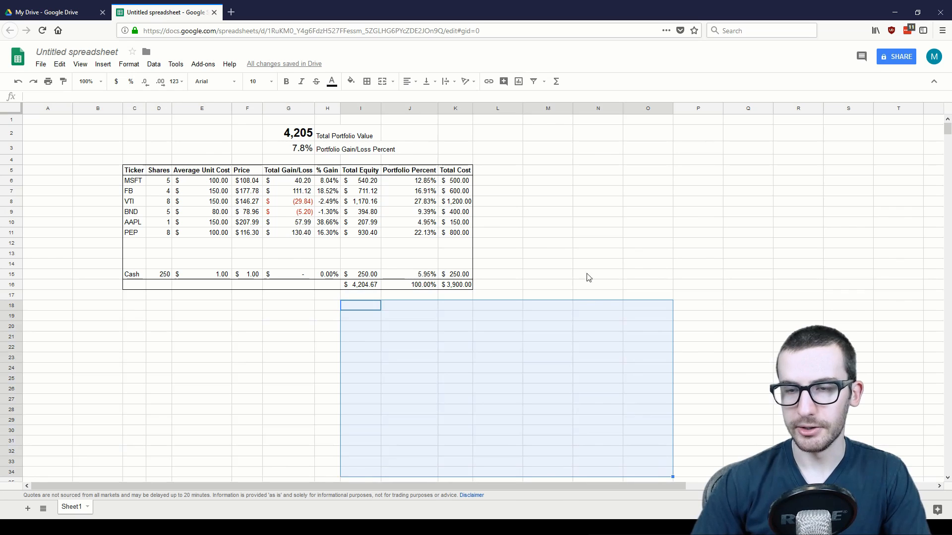
drag(496, 132, 795, 287)
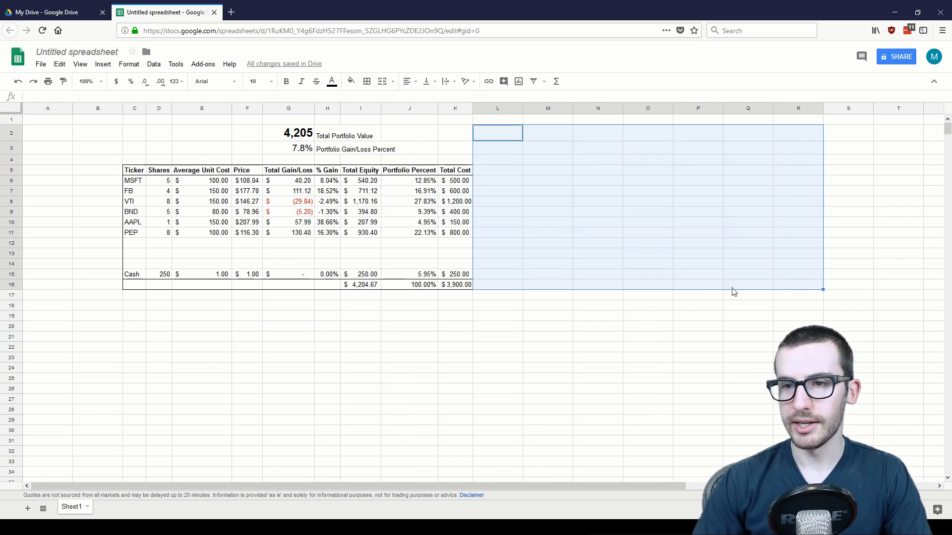
click(798, 277)
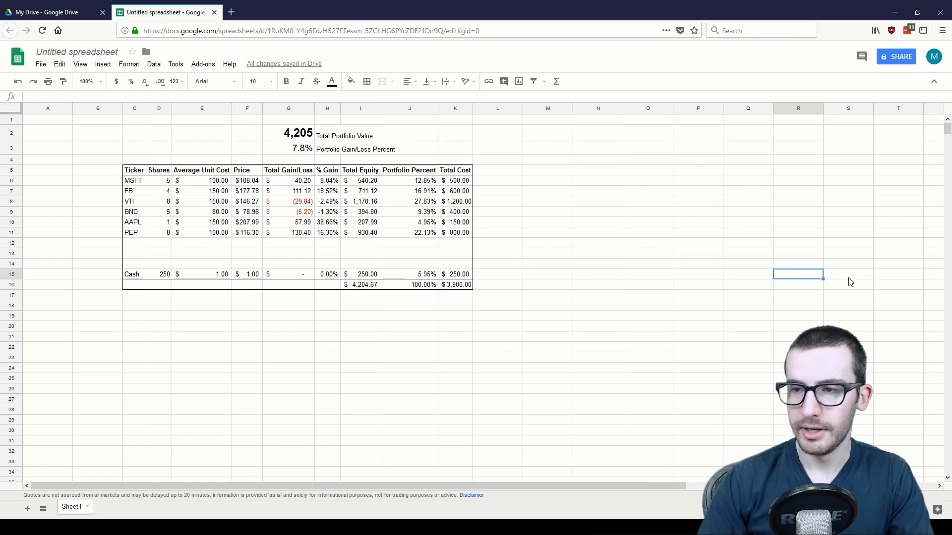
click(861, 289)
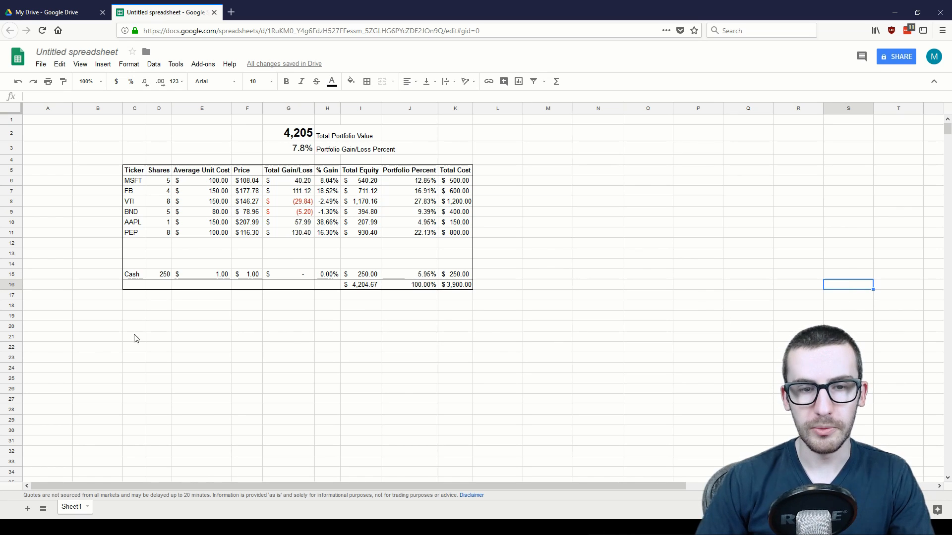
click(69, 306)
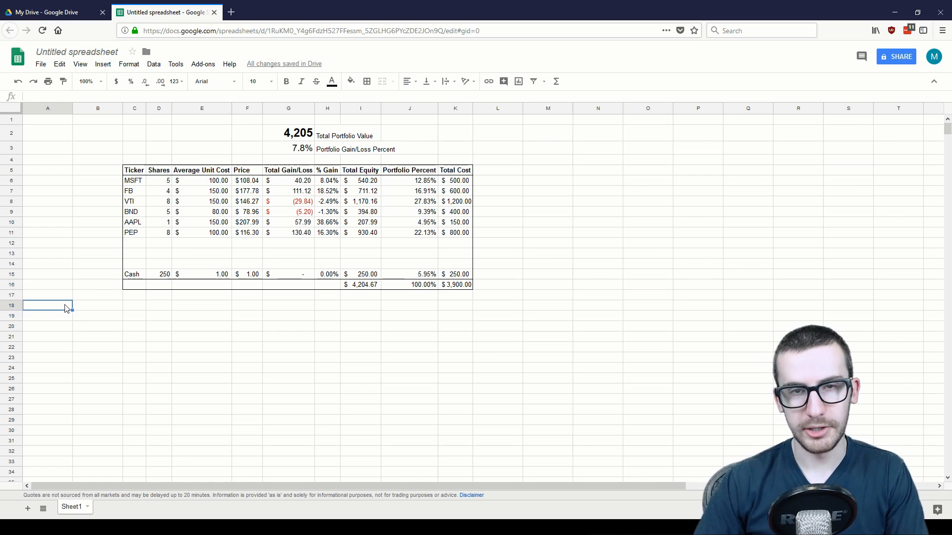
drag(69, 308, 314, 464)
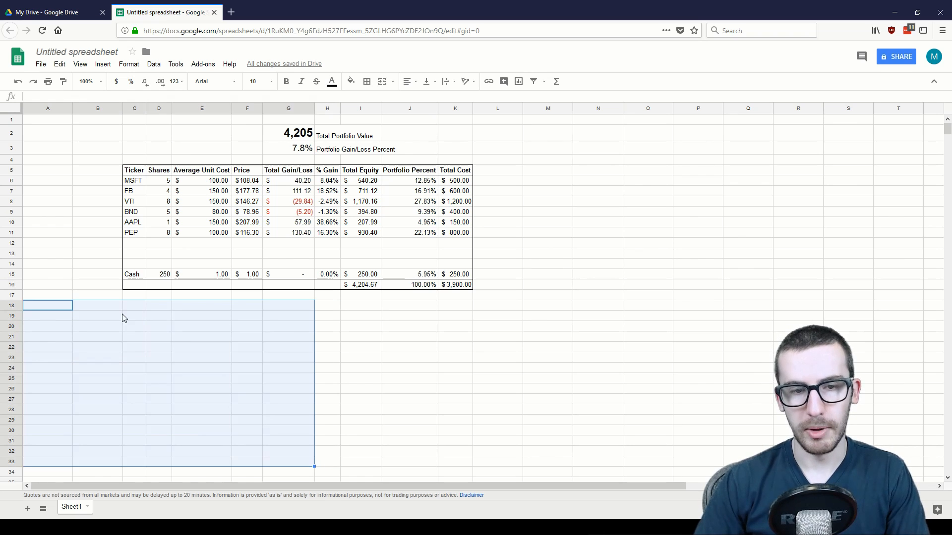
Insert a chart and place it below the portfolio table, sized to span about columns A to H and rows 17 to 34.
click(63, 310)
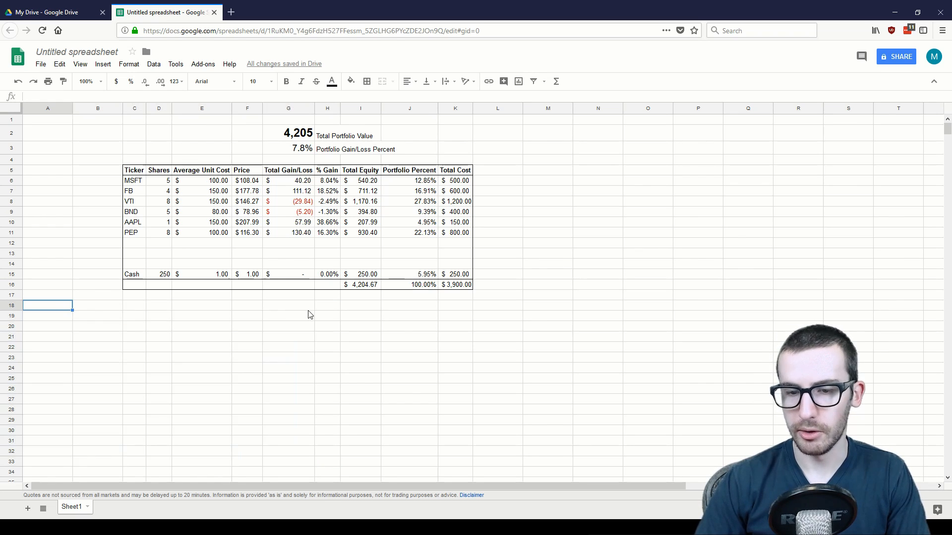
click(104, 65)
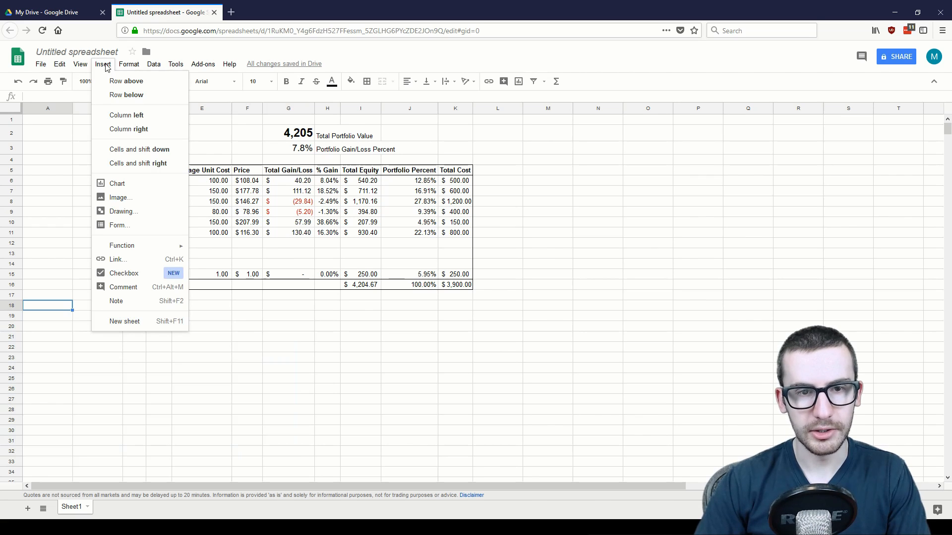
click(141, 186)
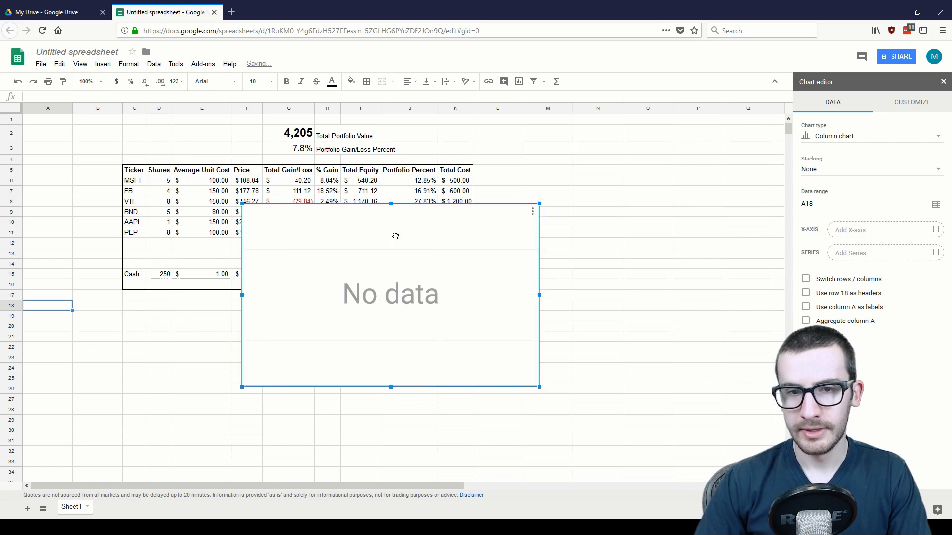
drag(397, 238, 181, 325)
drag(324, 384, 341, 385)
Change the chart type to a pie chart and set its data range to the ticker cells C6:C15.
click(848, 137)
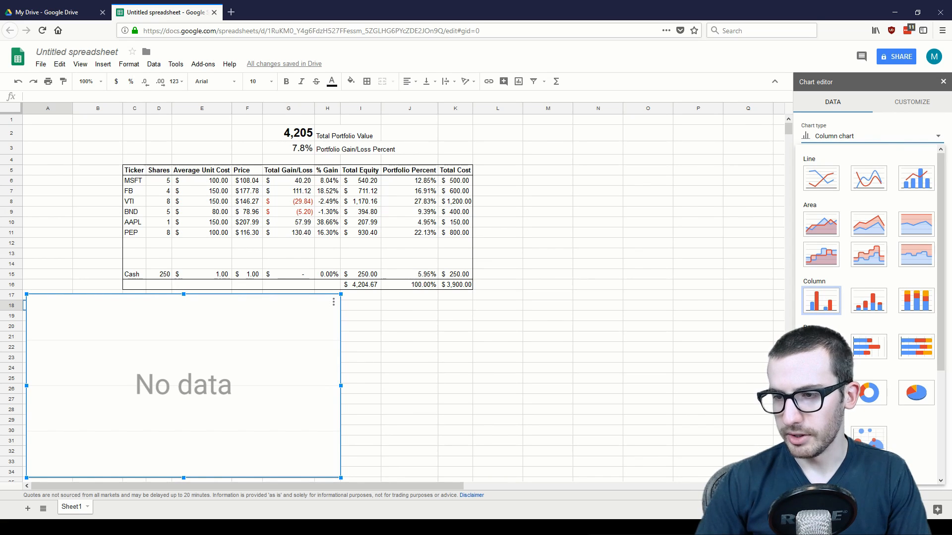
click(821, 393)
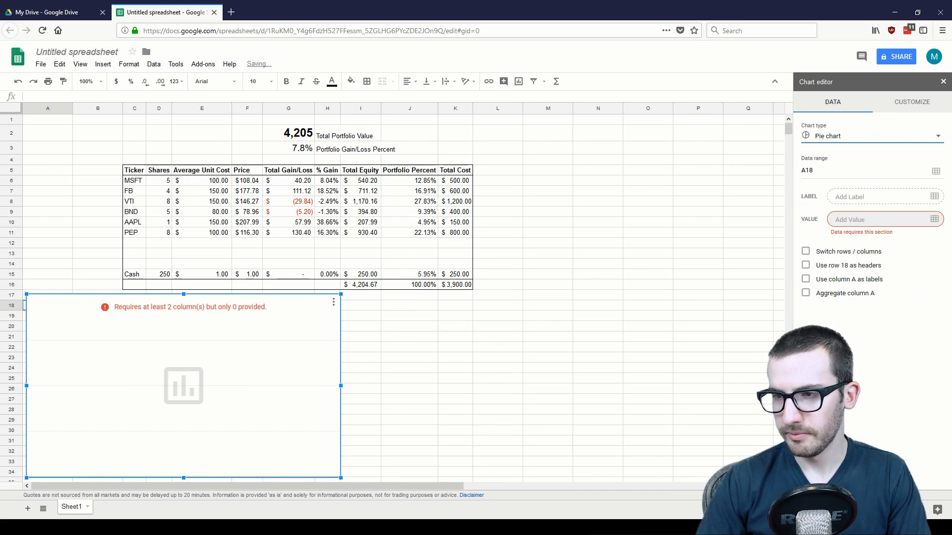
click(844, 172)
drag(856, 172, 774, 172)
key(BackSpace)
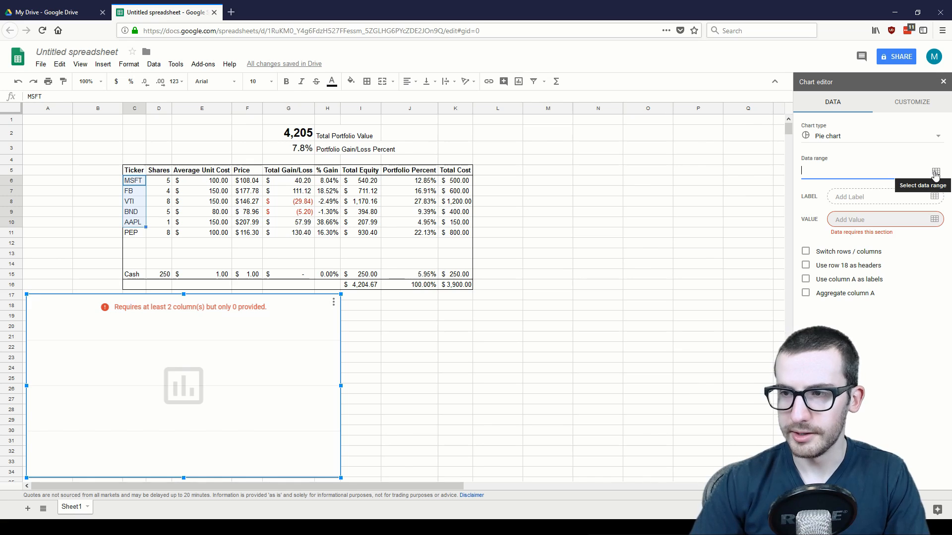
click(936, 172)
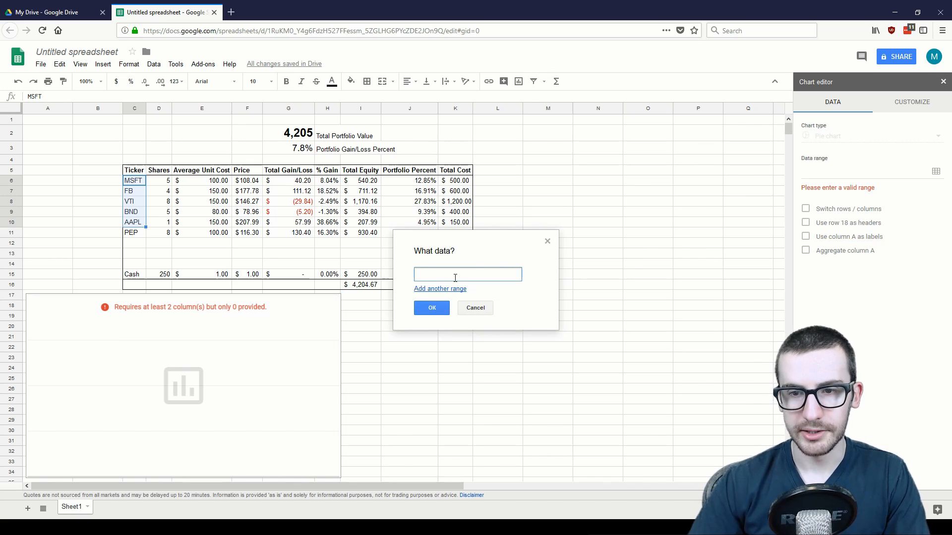
drag(134, 182, 131, 278)
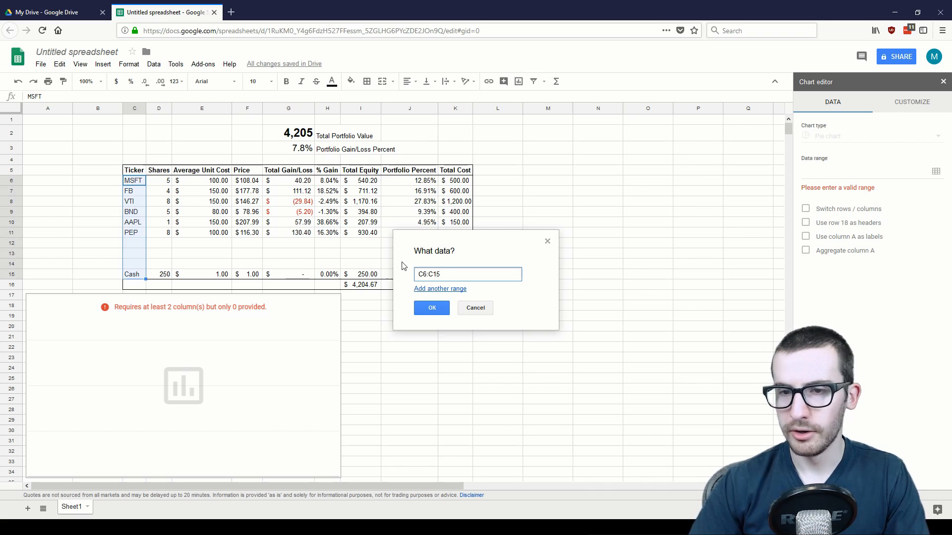
click(431, 308)
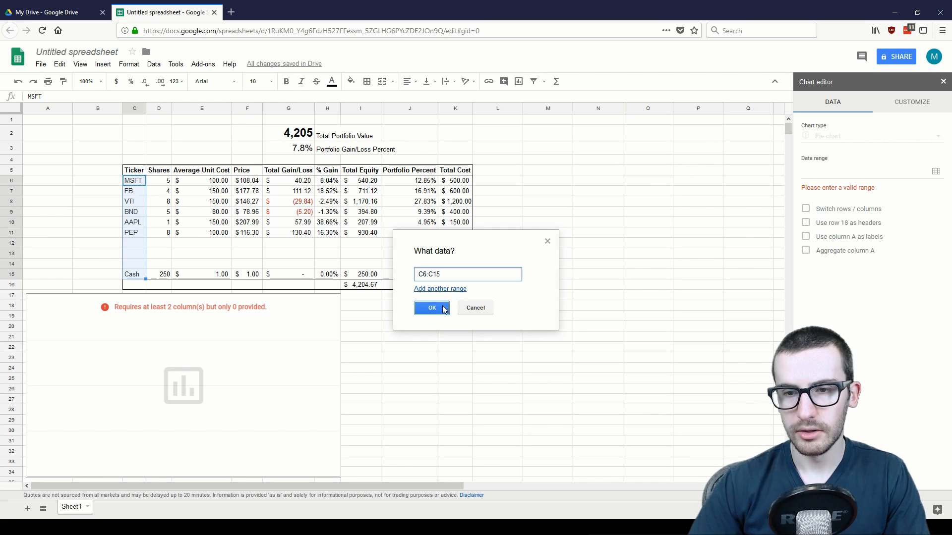
click(440, 309)
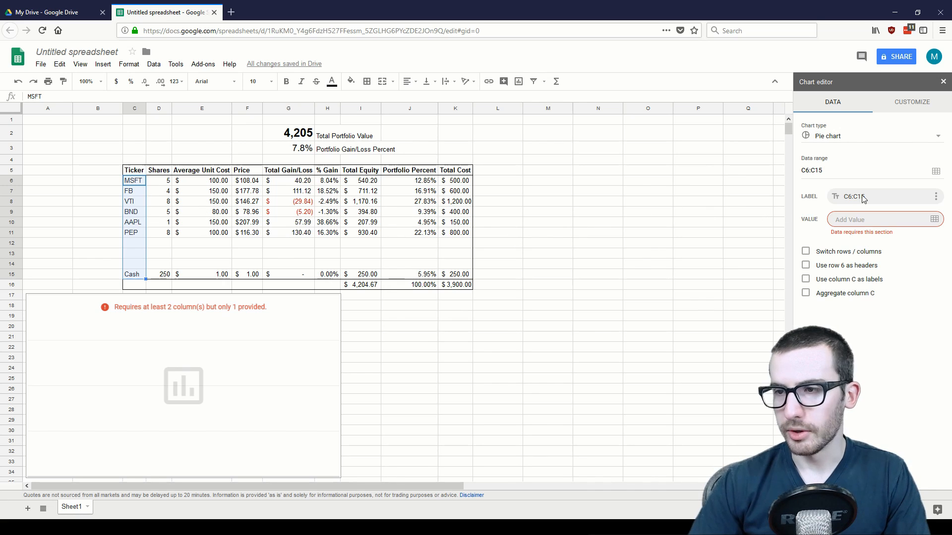
Extend the pie chart's label range to C5:C15 to include the Ticker header.
click(936, 202)
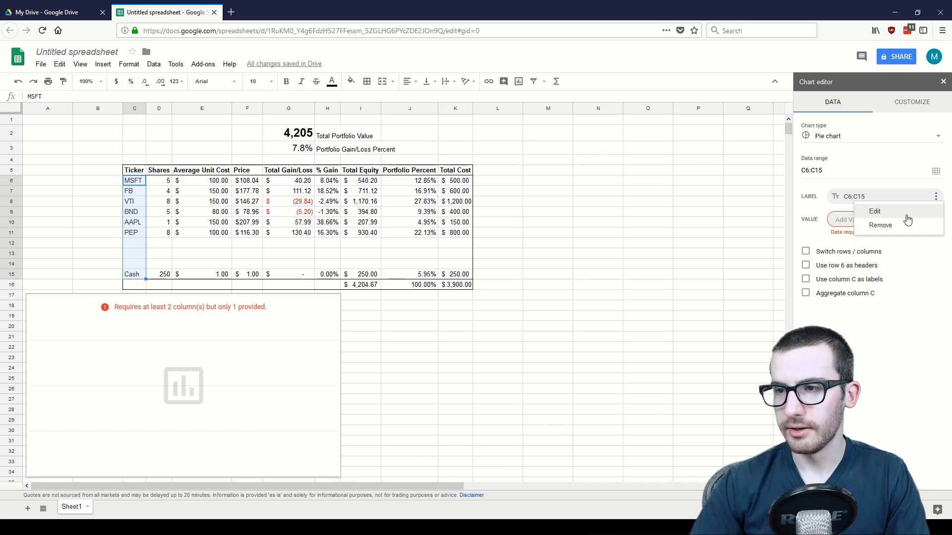
click(891, 213)
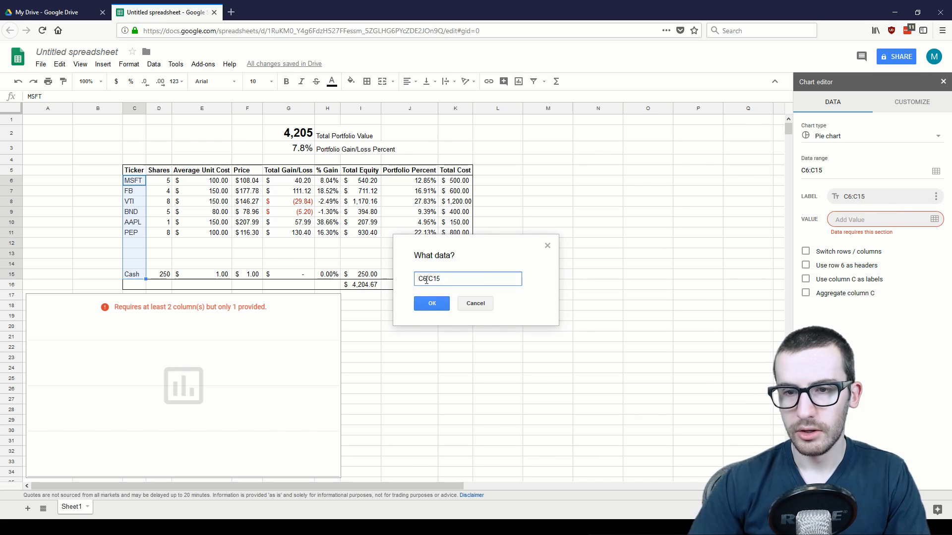
text(5:)
key(Return)
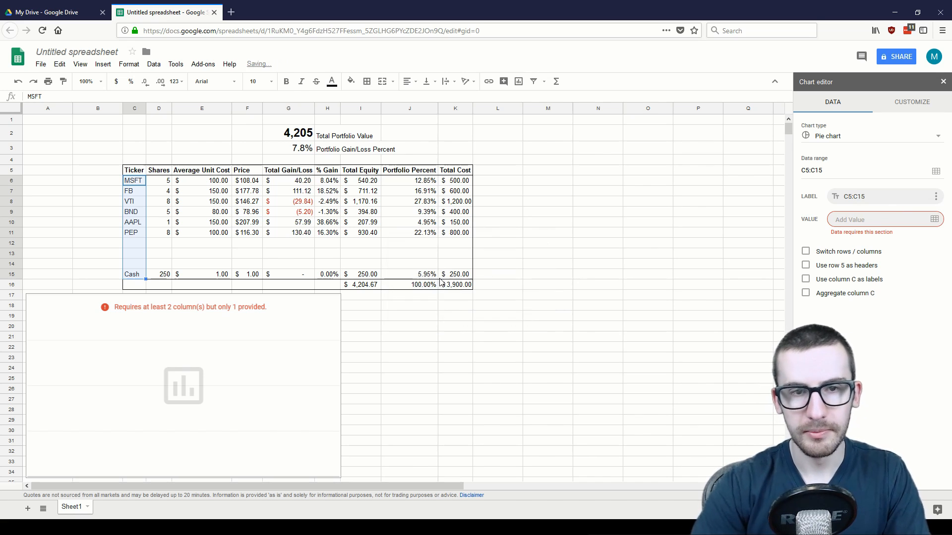
click(198, 240)
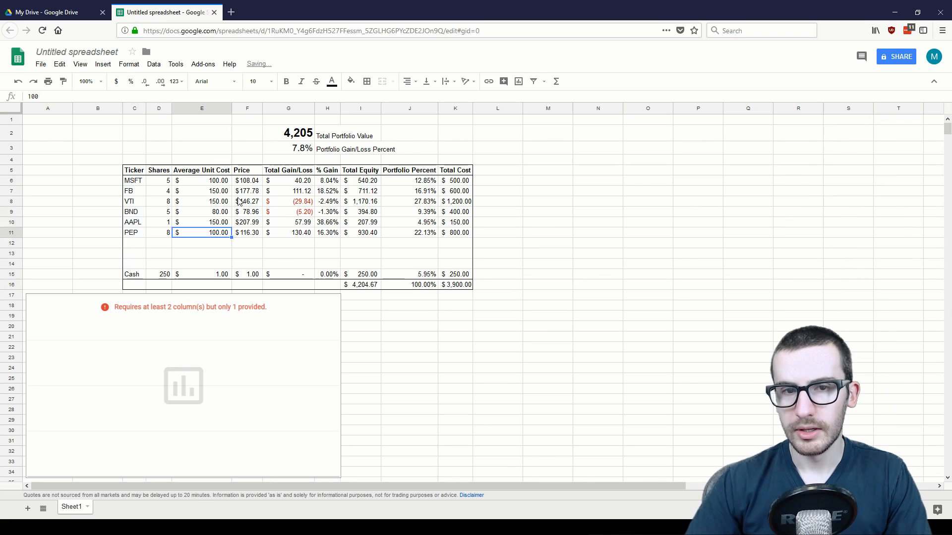
drag(134, 170, 138, 269)
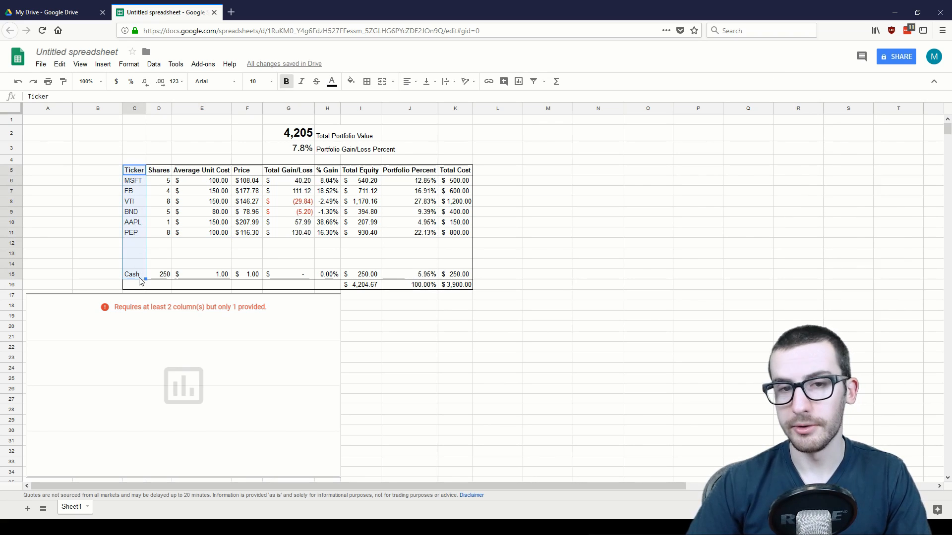
click(137, 174)
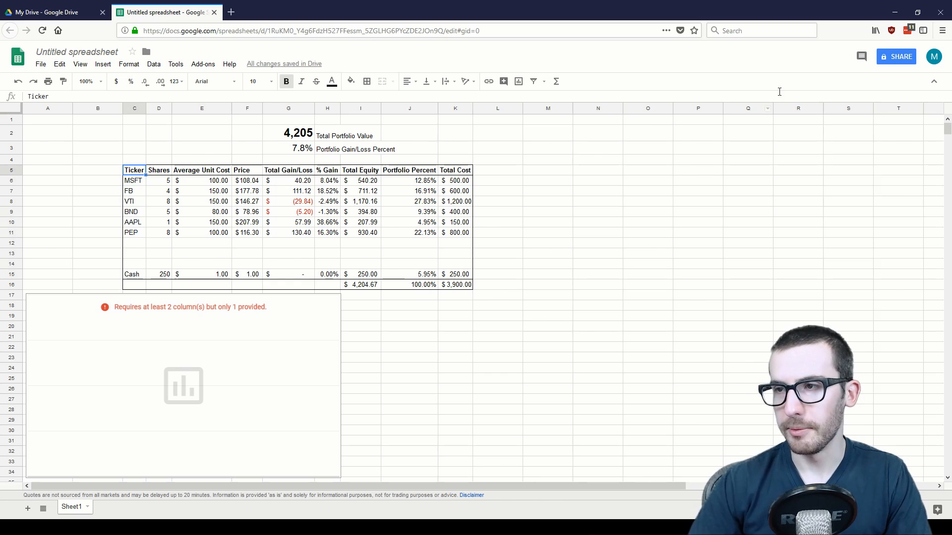
Add the Total Equity column (I5:I15) as the pie chart's value and use row 5 as headers.
double_click(309, 324)
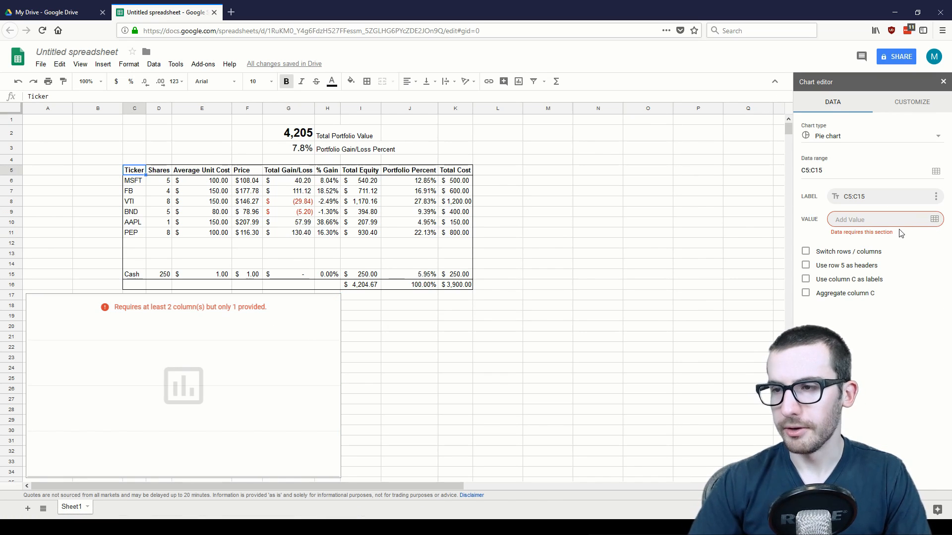
click(935, 220)
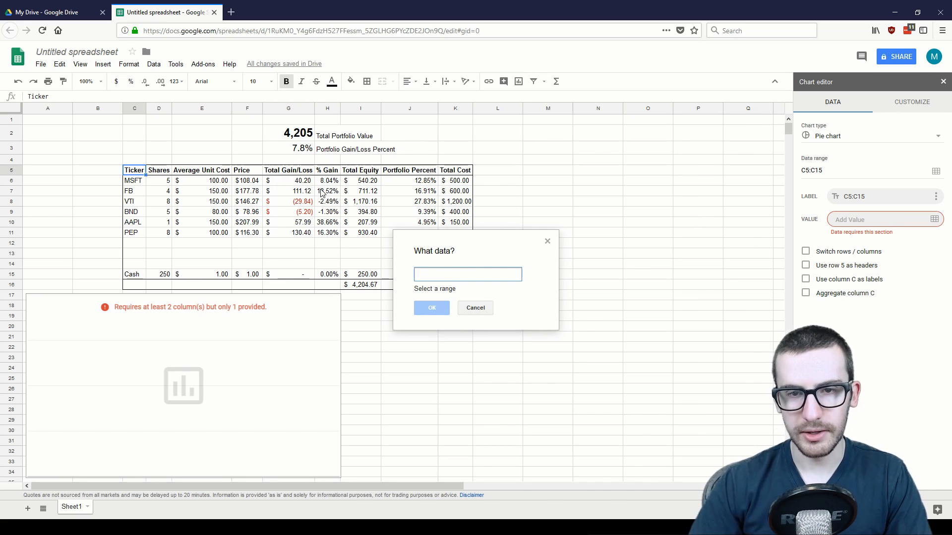
drag(370, 180, 363, 214)
click(365, 174)
drag(366, 180, 367, 276)
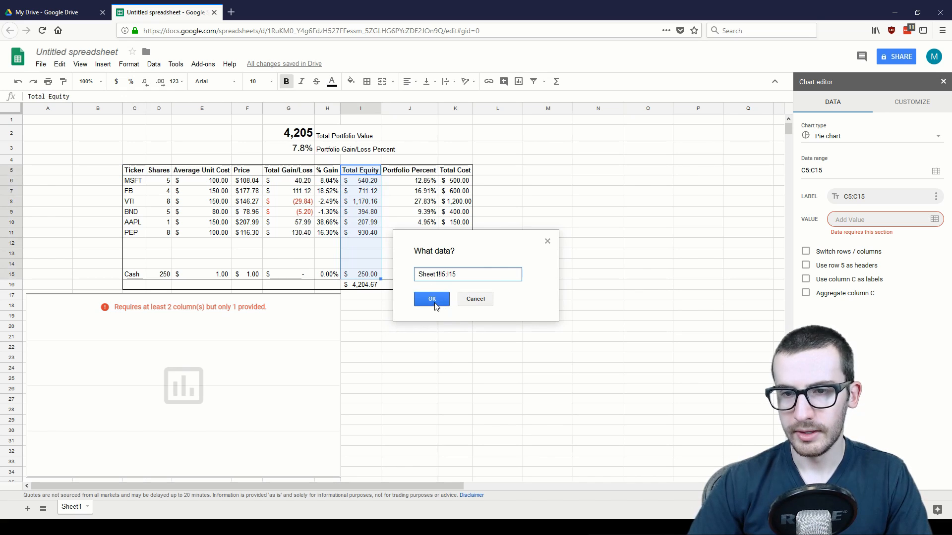
click(434, 300)
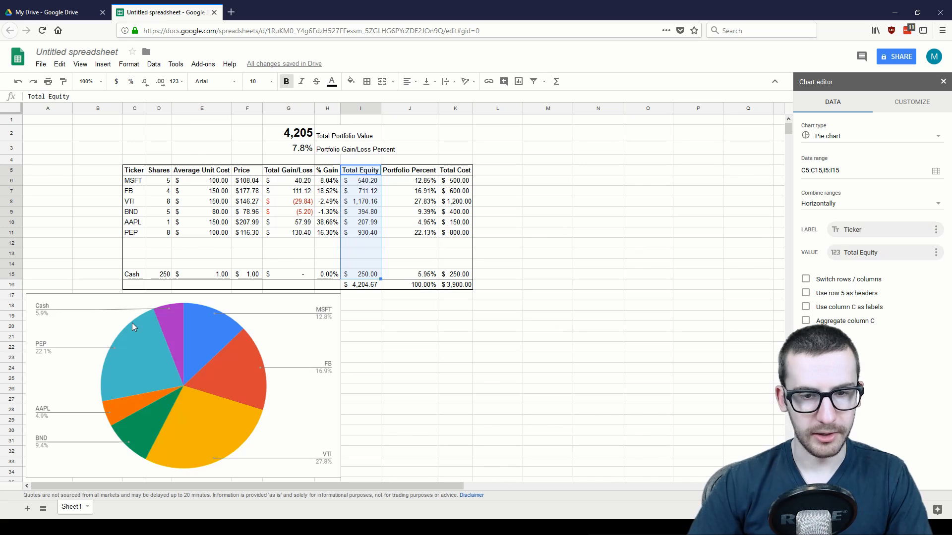
click(806, 293)
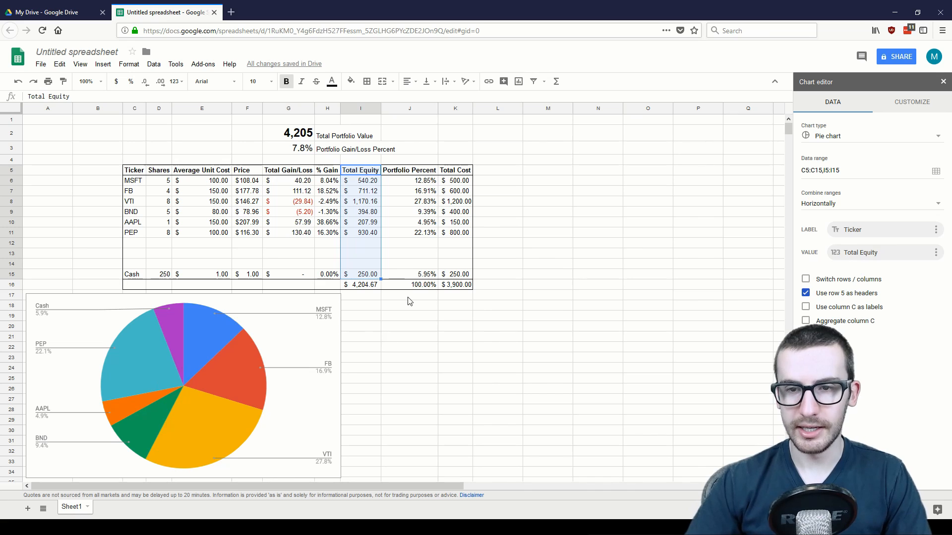
Review the Portfolio Percent entries for VTI and PEP, and inspect the MSFT, FB and AAPL slices of the pie chart.
click(426, 171)
drag(426, 174, 142, 208)
click(425, 203)
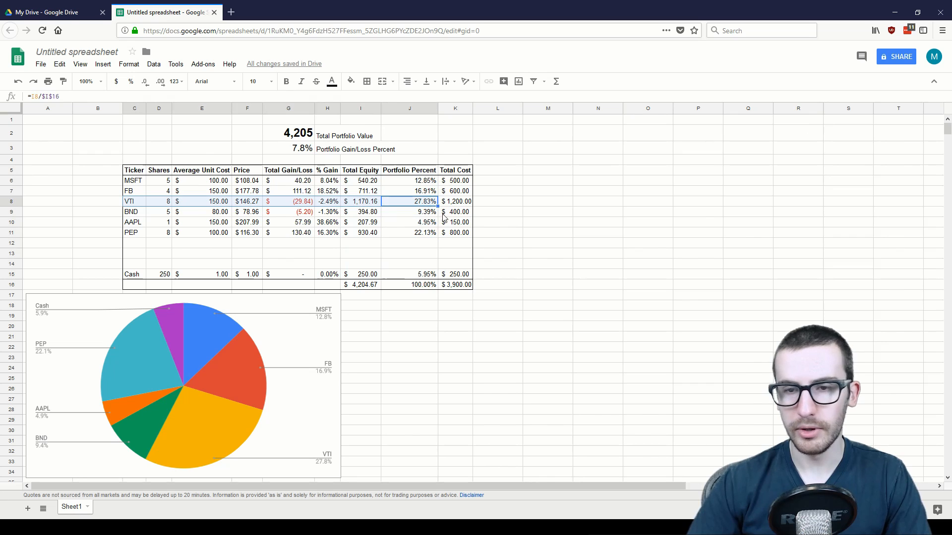
drag(426, 234, 137, 240)
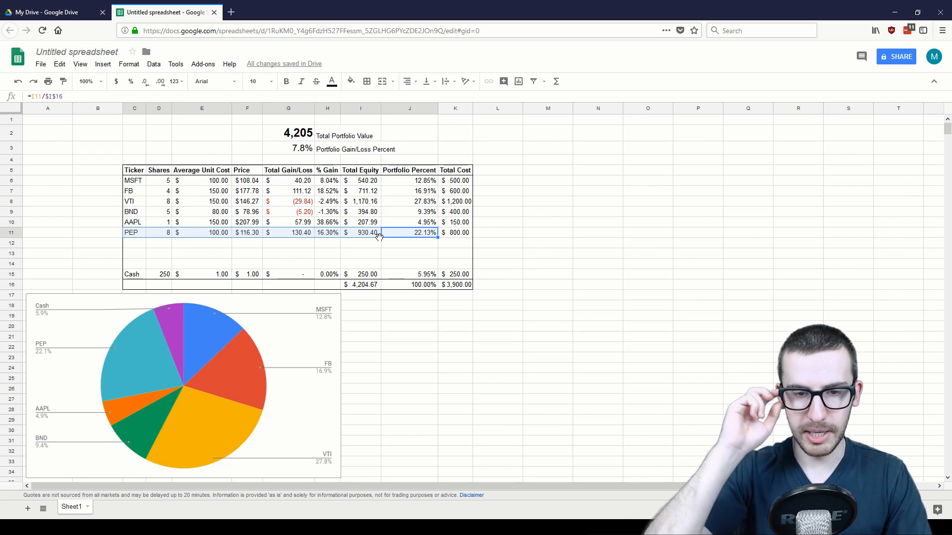
click(420, 350)
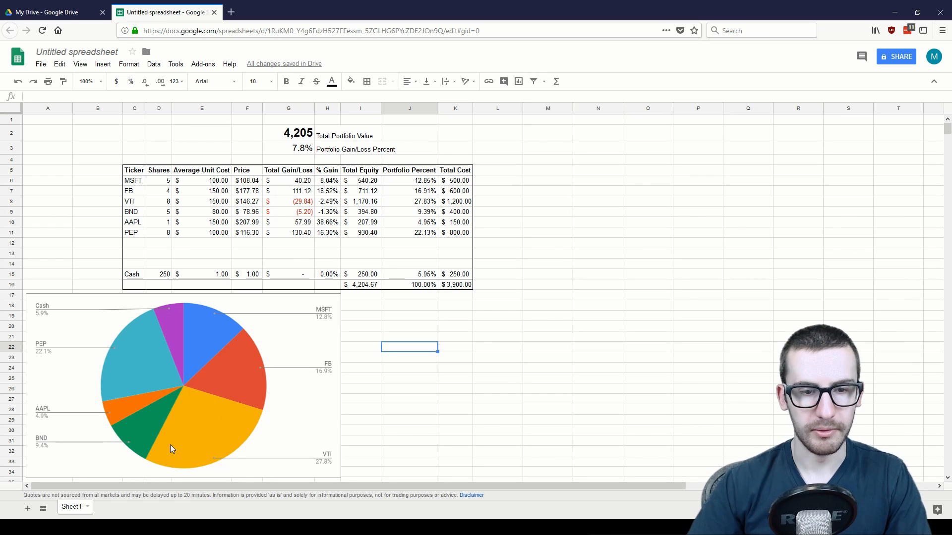
click(360, 326)
click(176, 336)
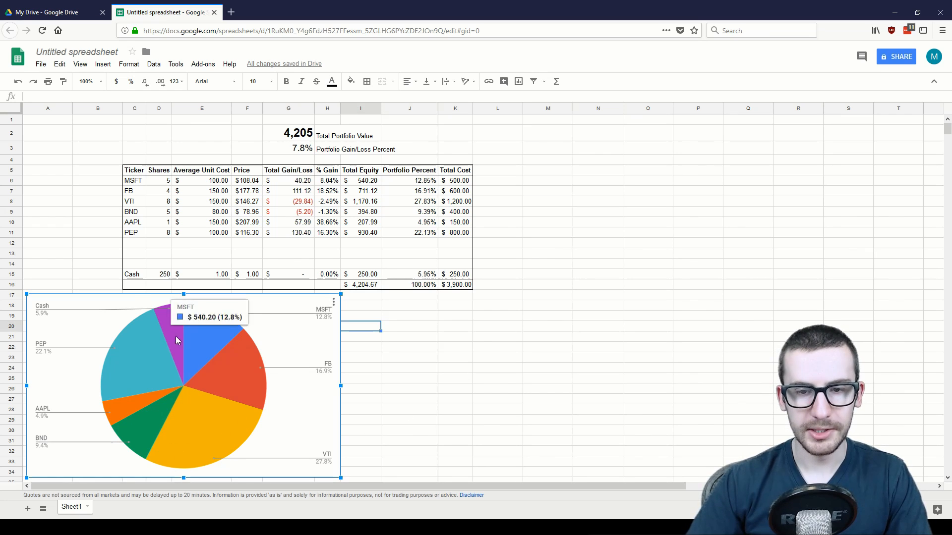
double_click(298, 304)
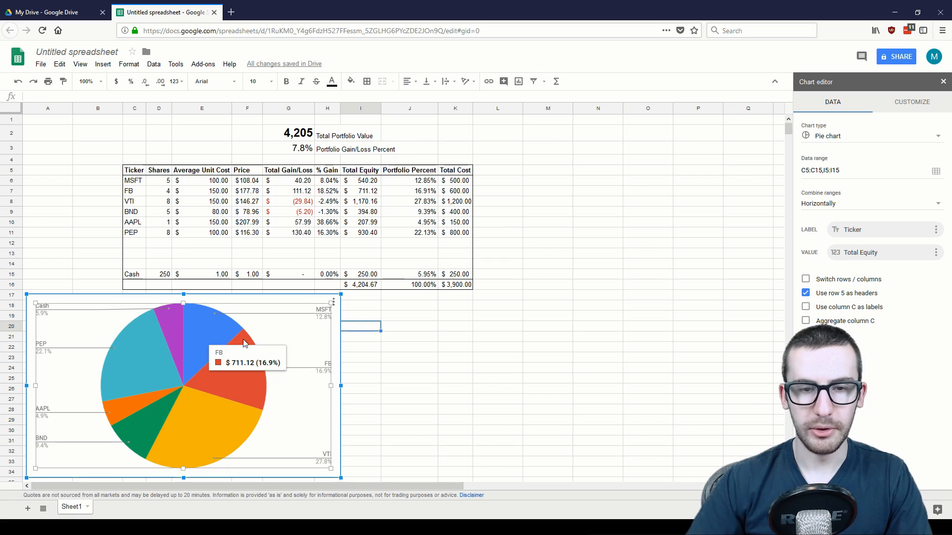
click(202, 335)
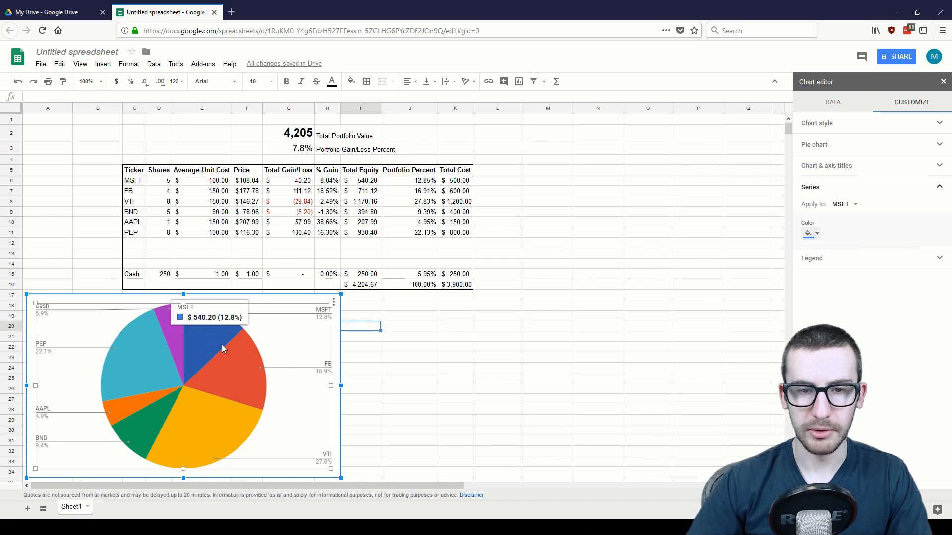
click(235, 371)
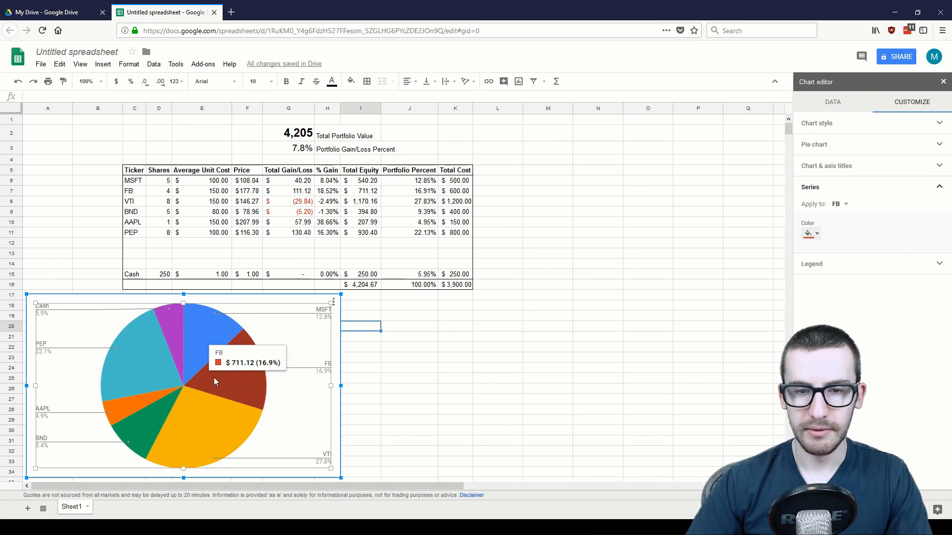
click(113, 406)
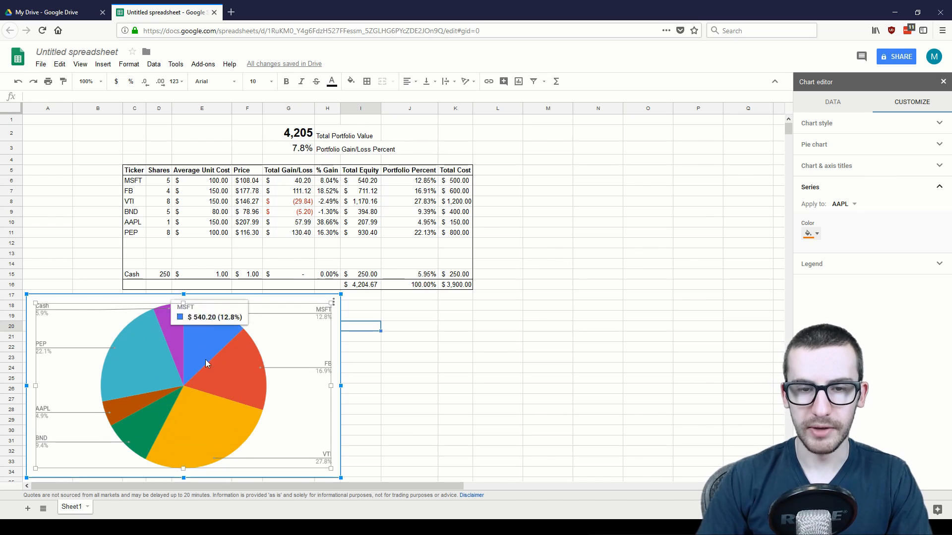
click(372, 304)
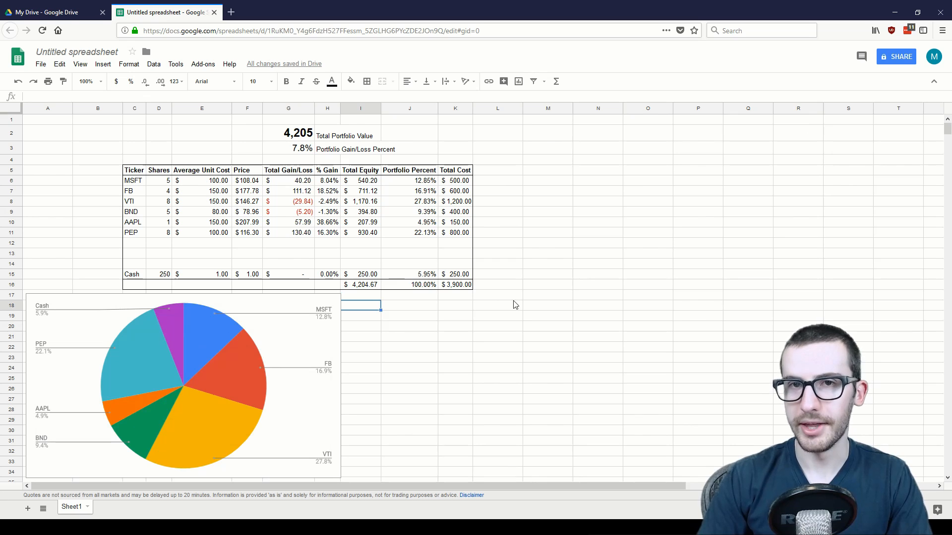
Insert a second chart as a stacked column chart and place it beside the pie chart, starting at about column I, row 17.
click(386, 304)
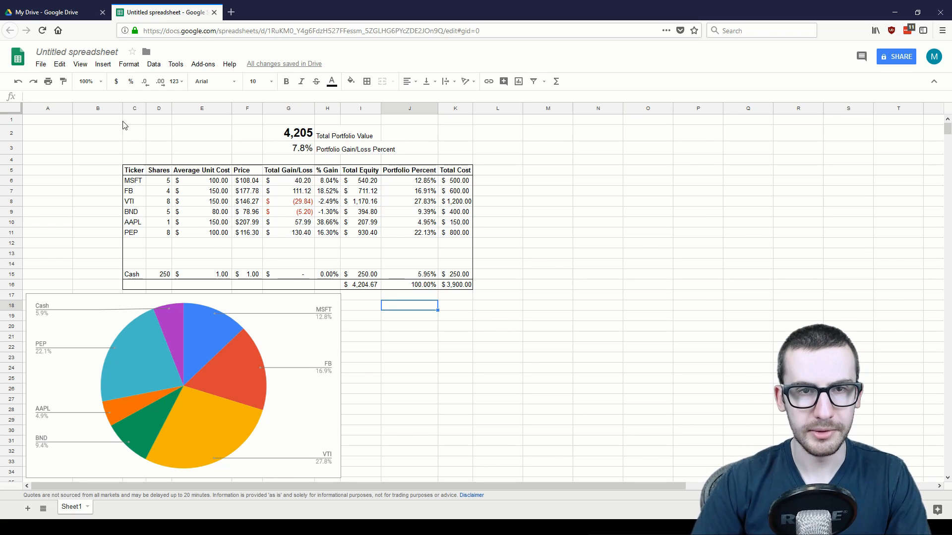
click(103, 65)
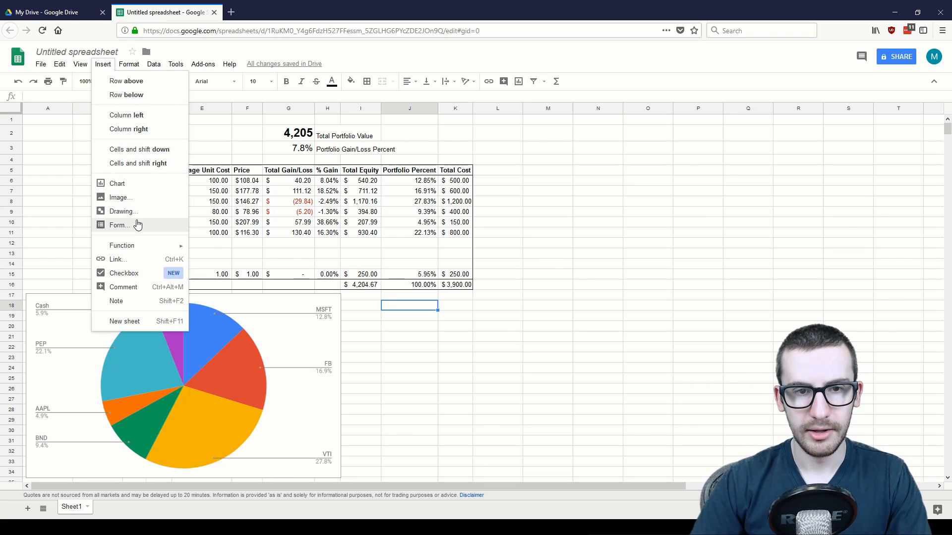
click(131, 185)
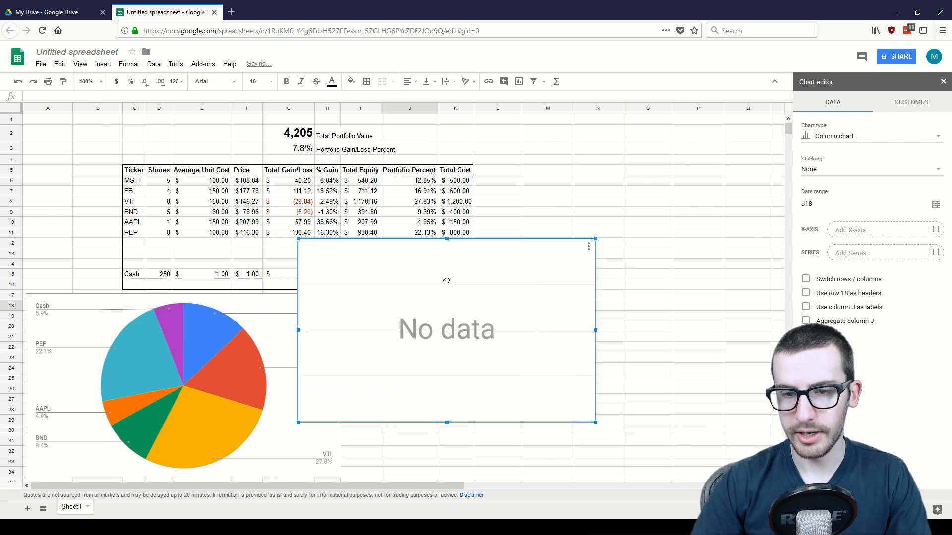
drag(446, 281, 494, 335)
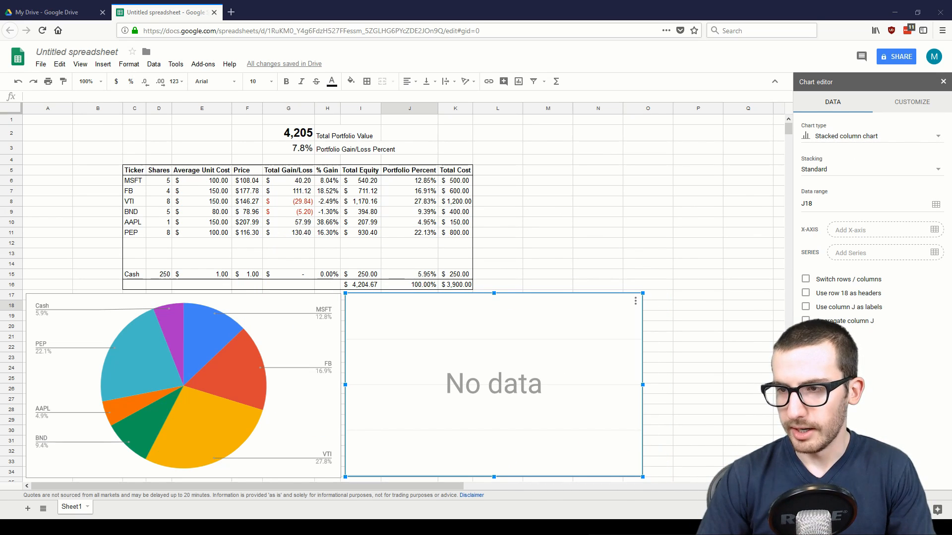
Set the stacked column chart's data range to C5:K11, from the Ticker header through the PEP row's Total Cost.
click(870, 233)
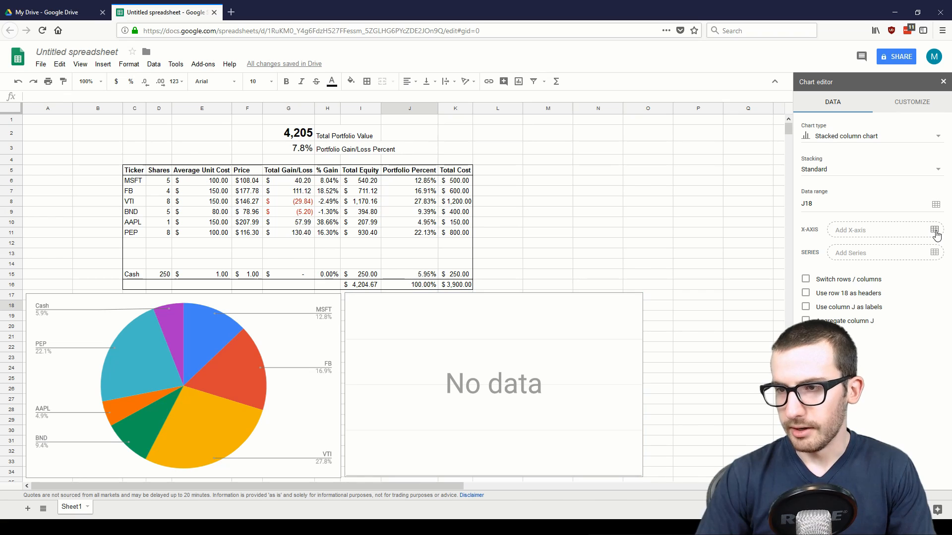
click(936, 205)
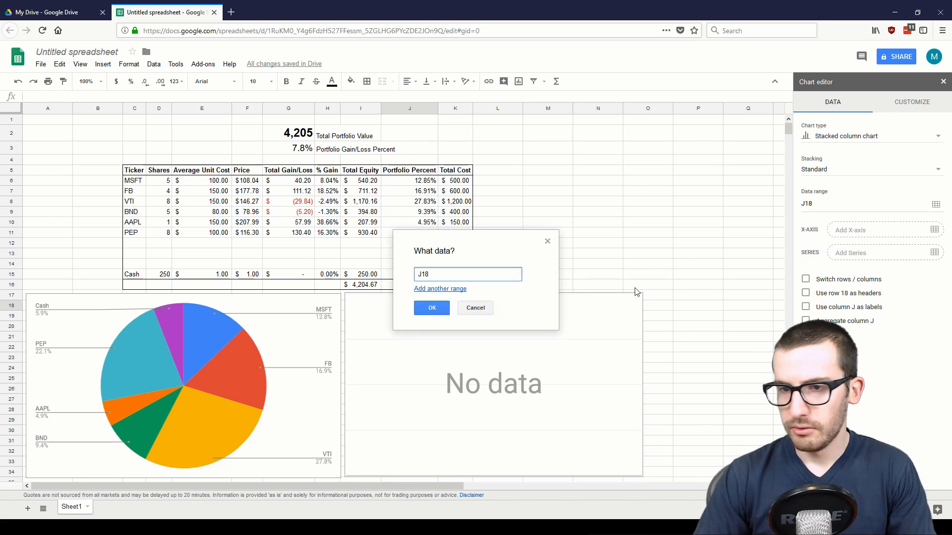
double_click(437, 273)
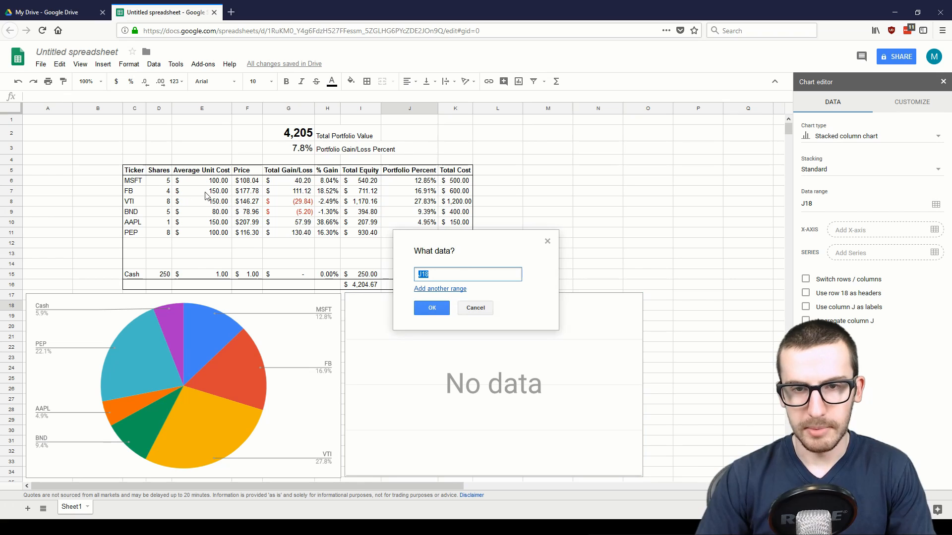
drag(134, 170, 439, 236)
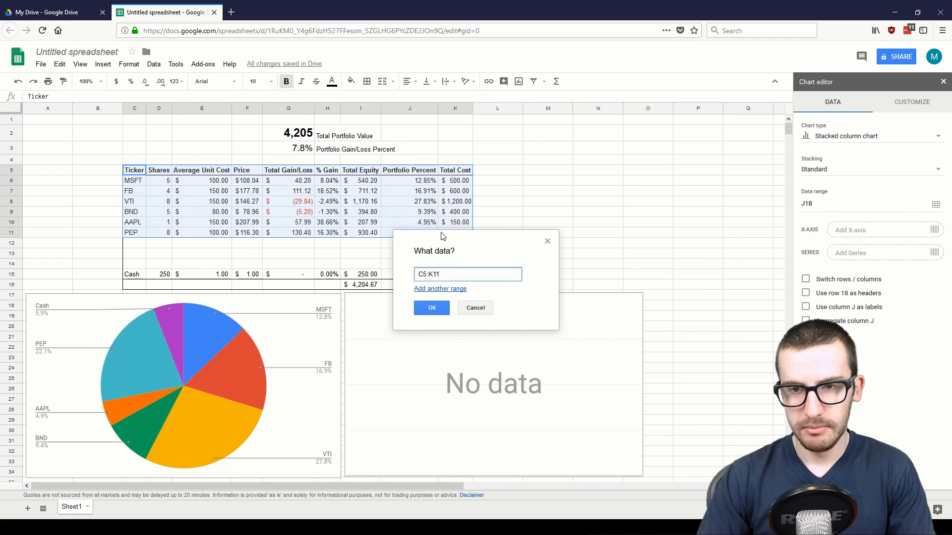
click(438, 309)
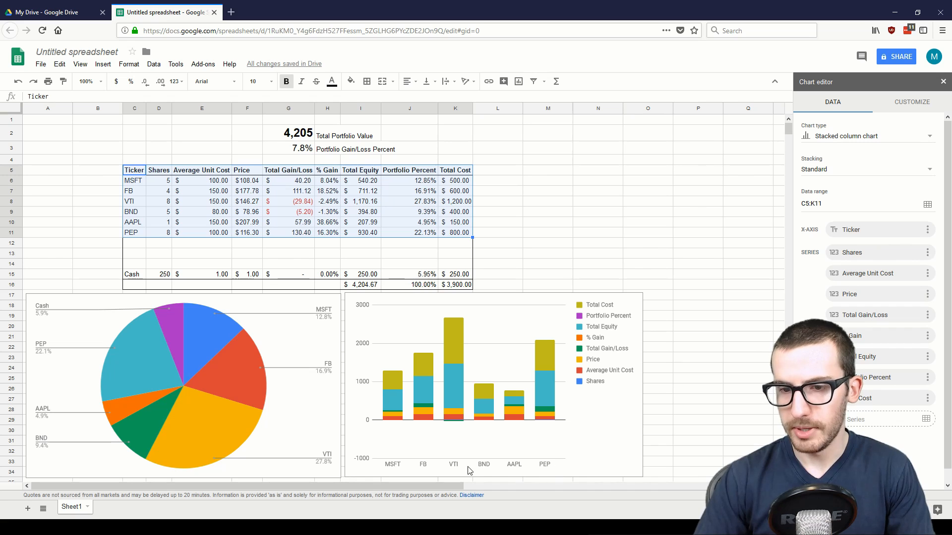
Set the stacked column chart's data range to C5:K15 so that the Cash row is included.
click(572, 464)
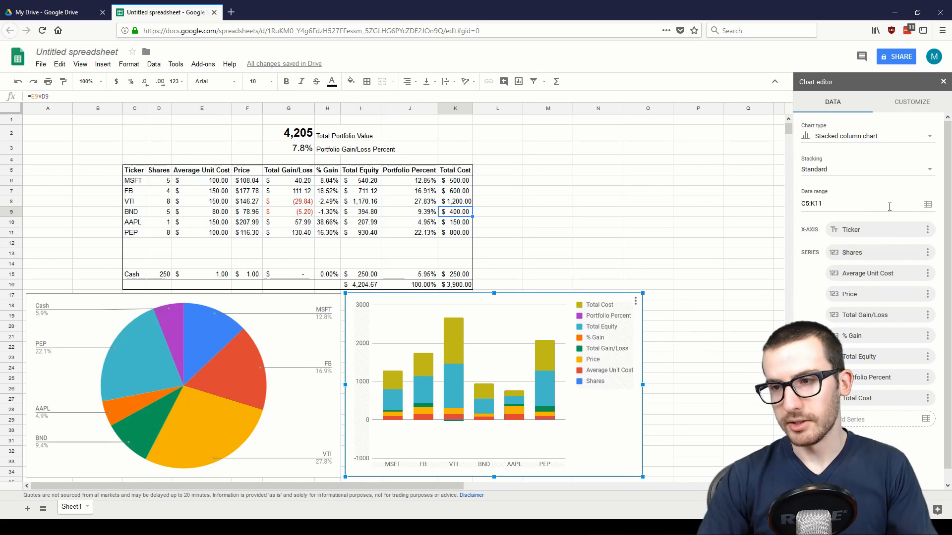
click(927, 205)
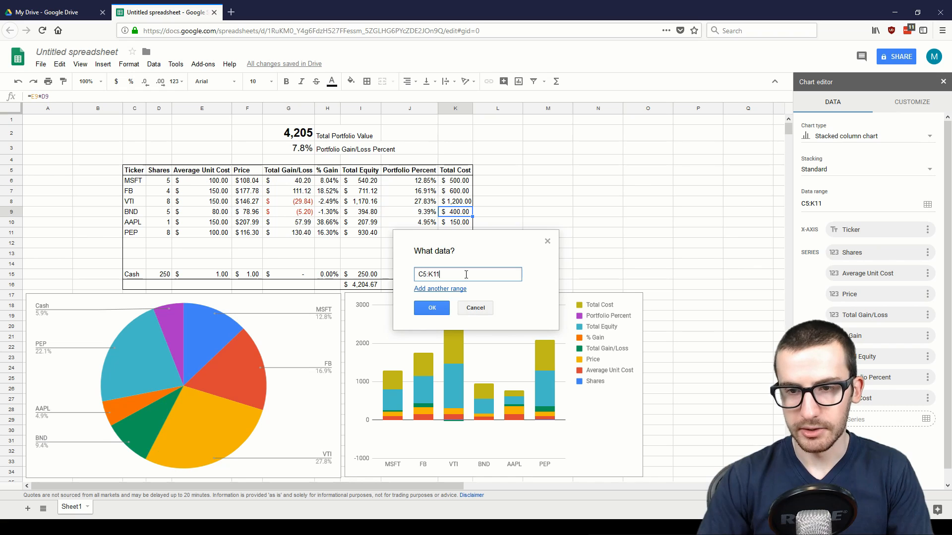
double_click(432, 275)
mouse_move(134, 172)
mouse_down()
mouse_move(159, 193)
mouse_move(361, 274)
mouse_move(448, 272)
mouse_up()
click(431, 308)
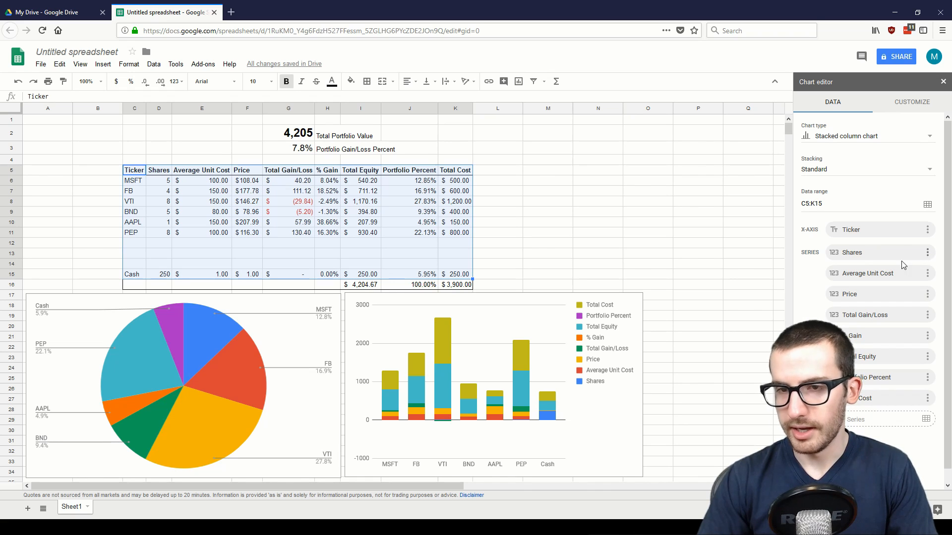
Review the Total Equity, Total Cost and Total Gain/Loss columns of the portfolio table.
click(364, 173)
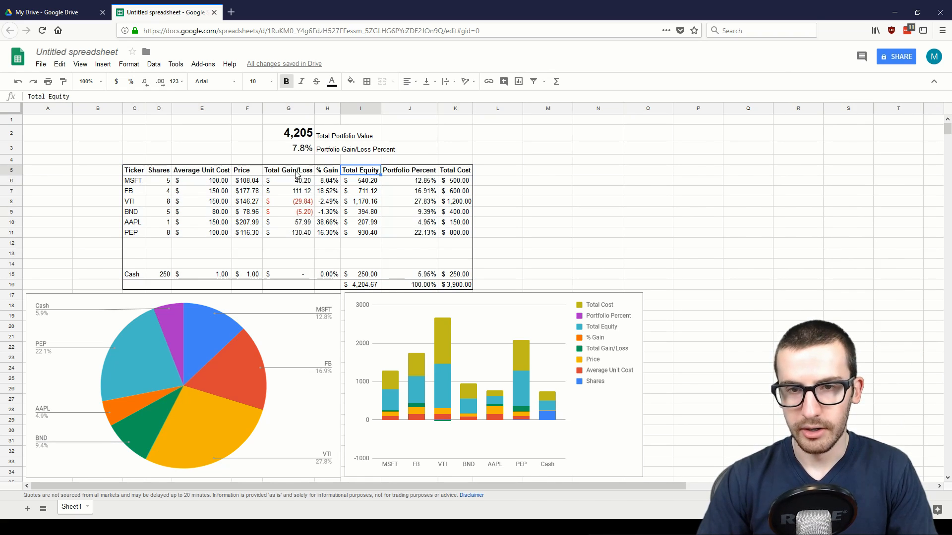
drag(455, 171, 465, 275)
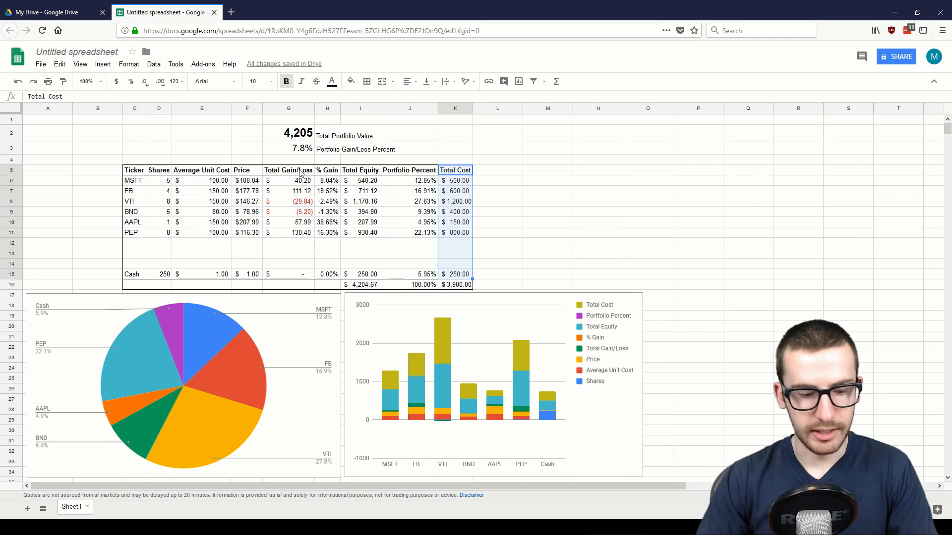
drag(299, 172, 306, 274)
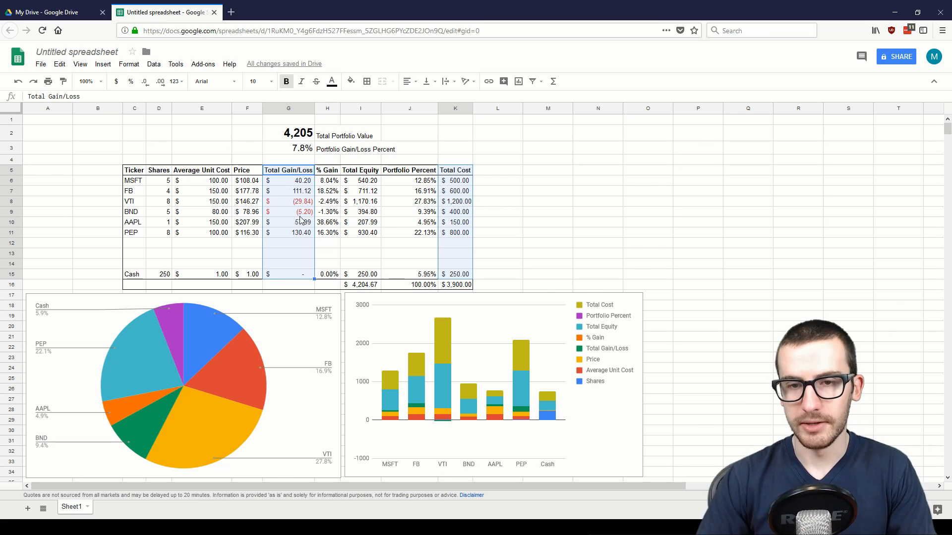
click(422, 205)
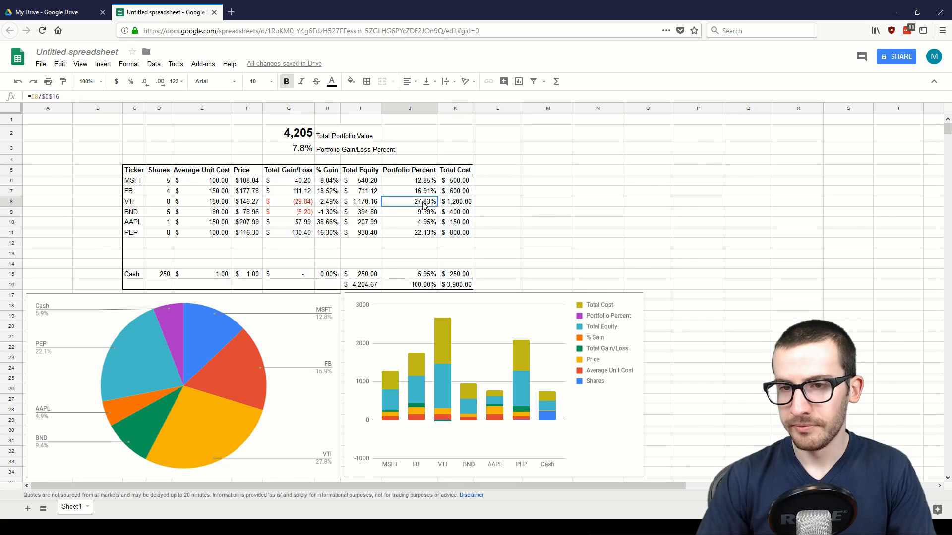
Remove the Shares, Average Unit Cost and Price series from the stacked column chart.
click(602, 404)
double_click(614, 400)
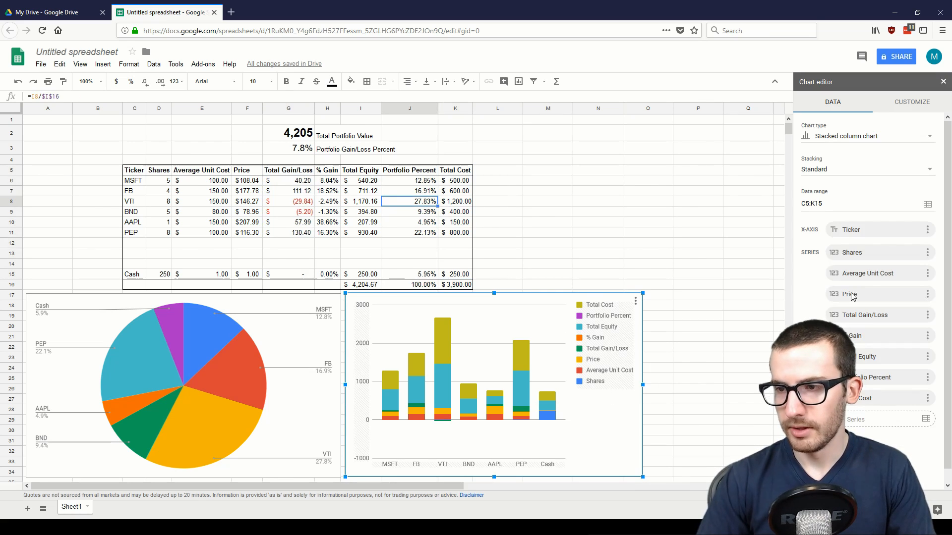
click(927, 252)
click(923, 279)
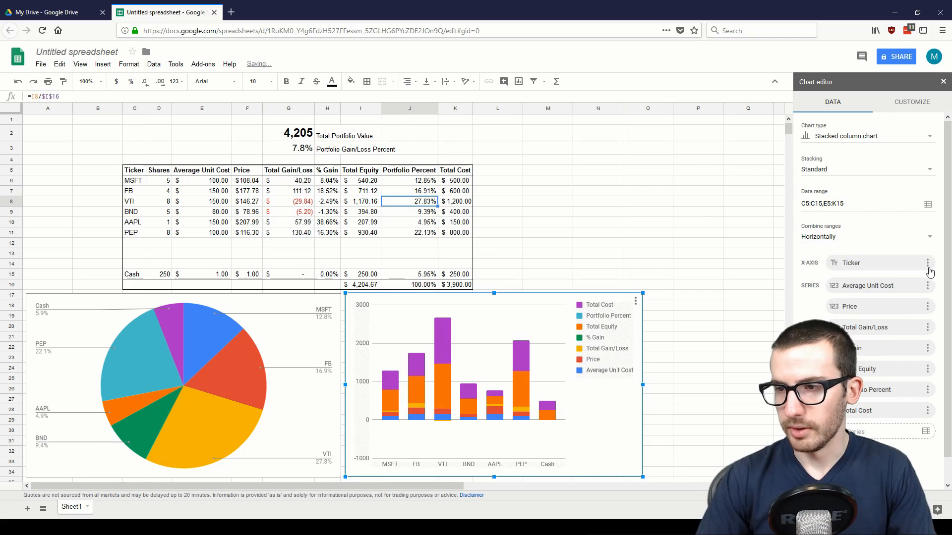
click(927, 287)
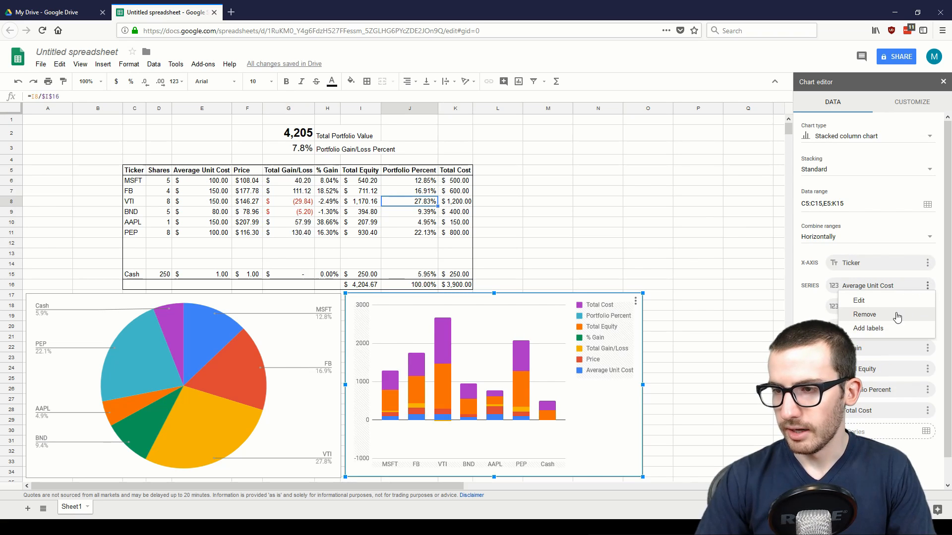
click(901, 314)
click(927, 286)
click(902, 314)
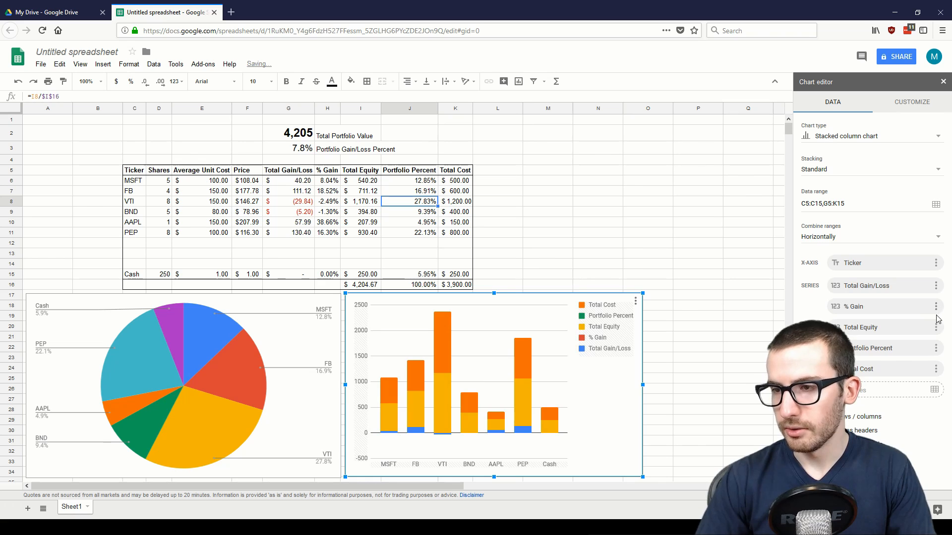
Remove the % Gain, Total Equity and Portfolio Percent series from the stacked column chart.
click(935, 307)
click(916, 341)
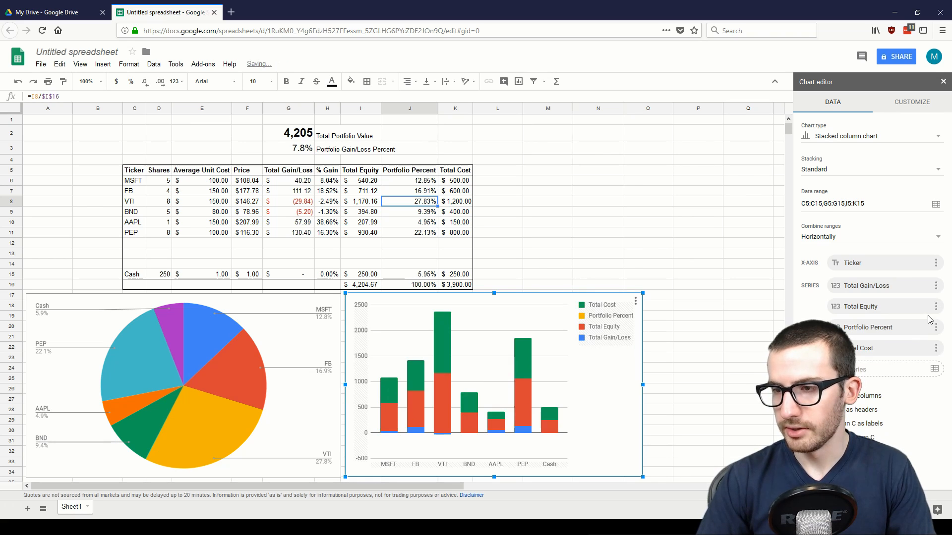
click(935, 306)
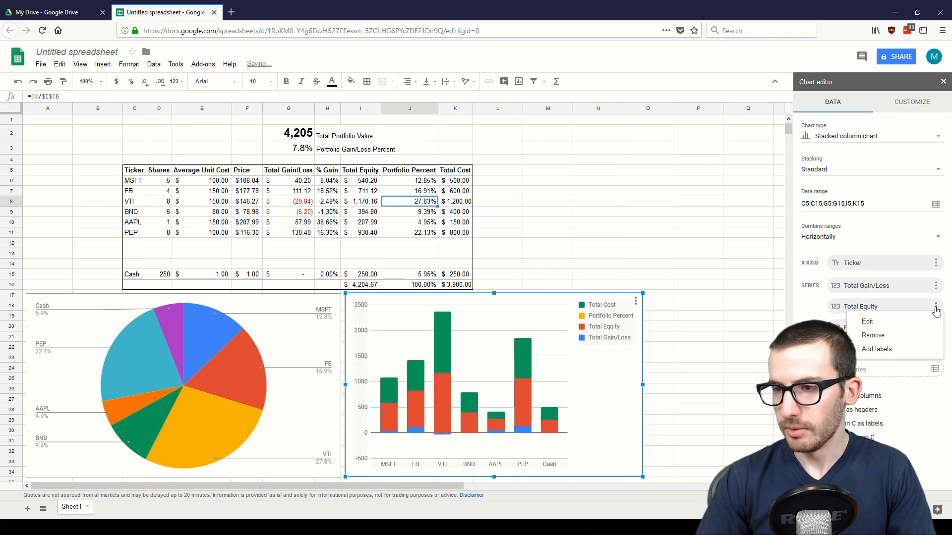
click(912, 340)
click(935, 306)
click(912, 334)
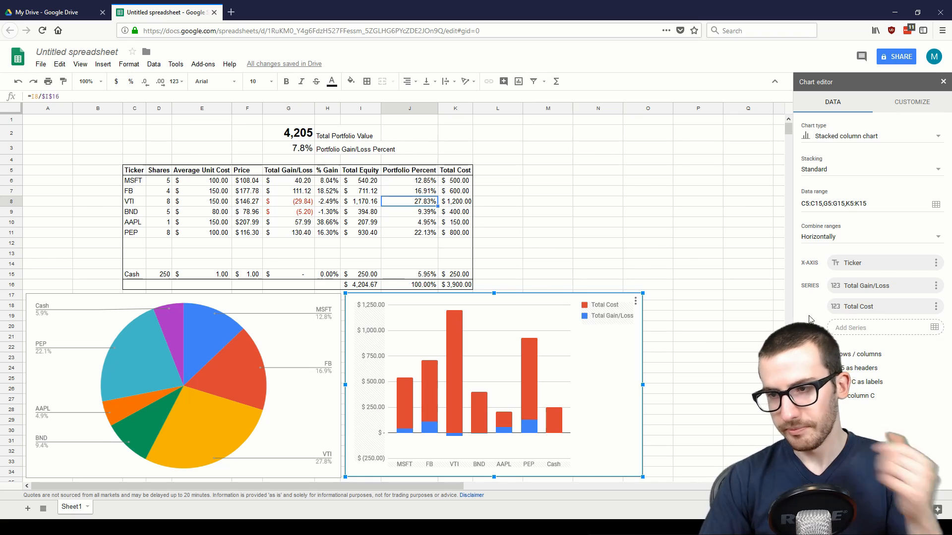
Reorder the column chart's data range to C5:C15,K5:K15,G5:G15 so Total Gain/Loss stacks on Total Cost, and inspect the bars.
click(936, 306)
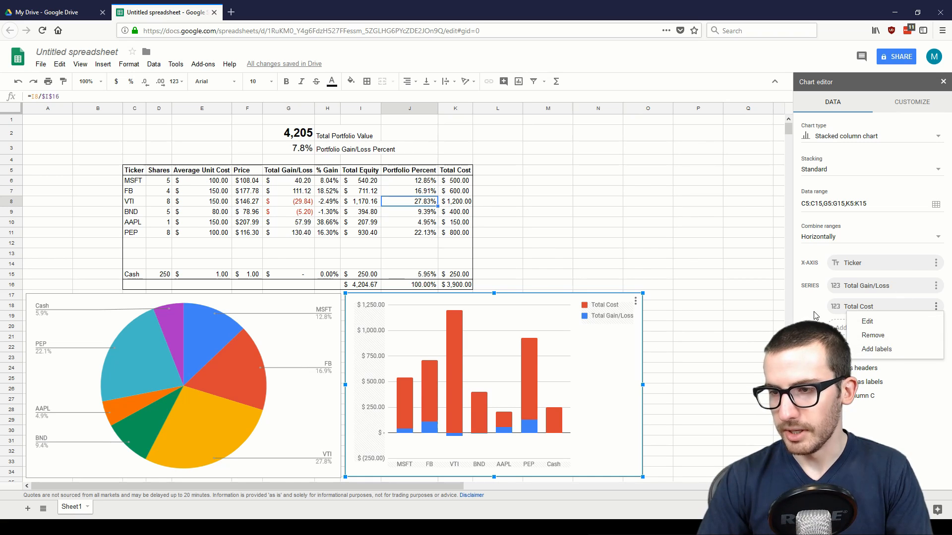
click(886, 296)
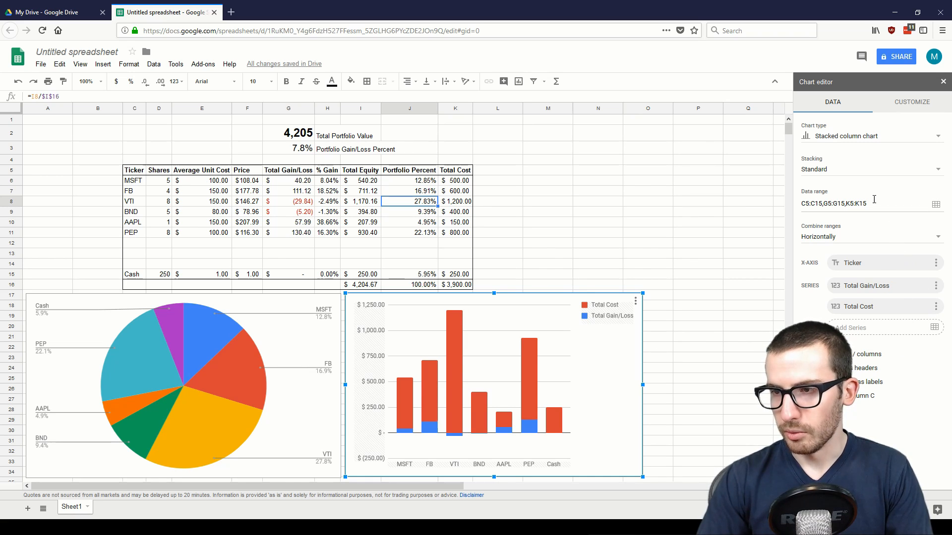
drag(873, 205, 846, 205)
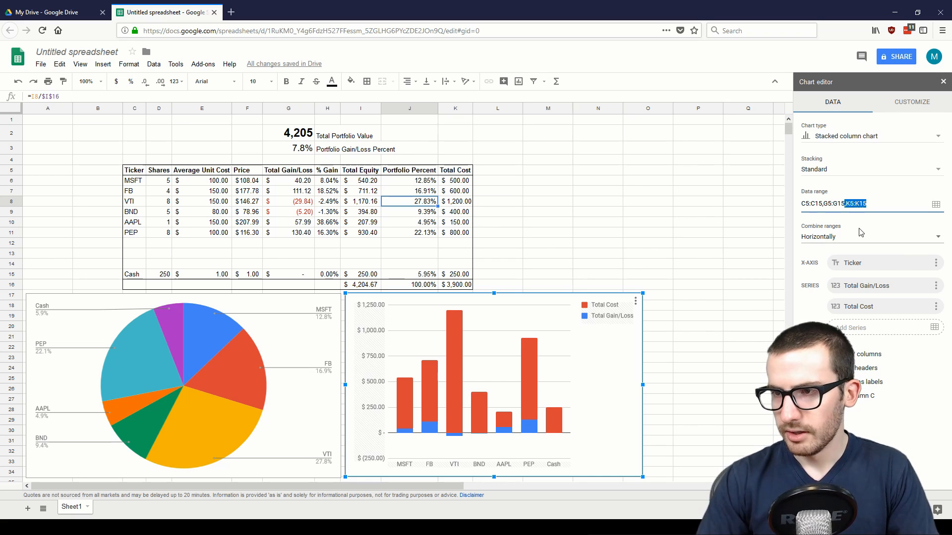
key(BackSpace)
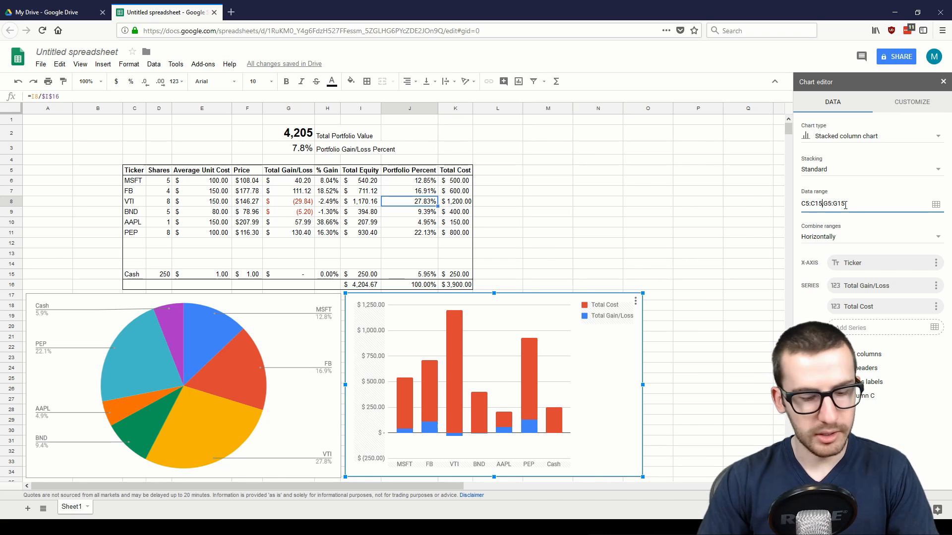
text(,K5:K15)
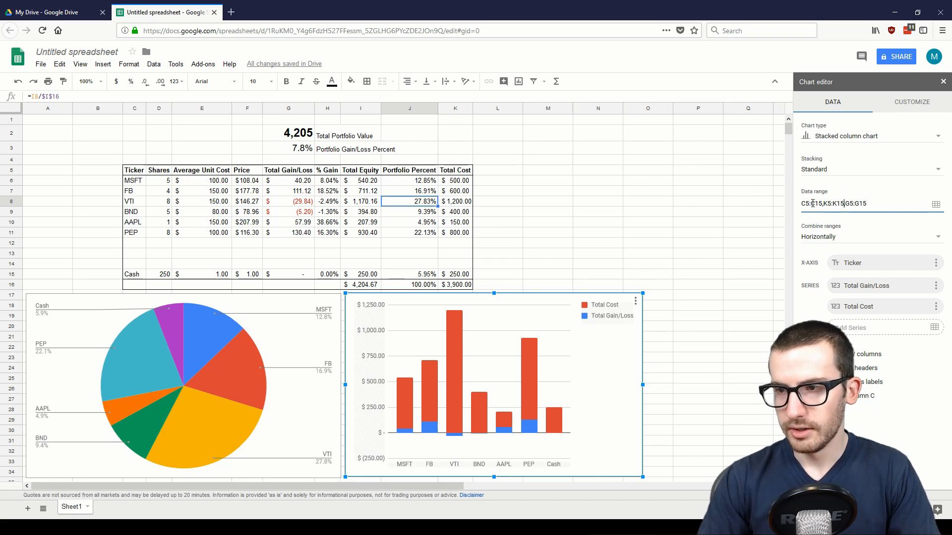
click(896, 207)
key(Return)
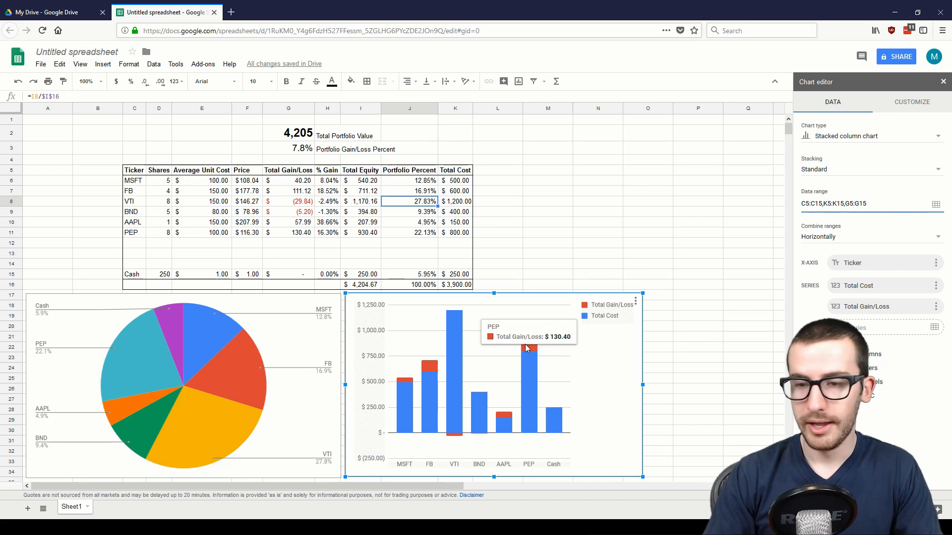
mouse_move(457, 439)
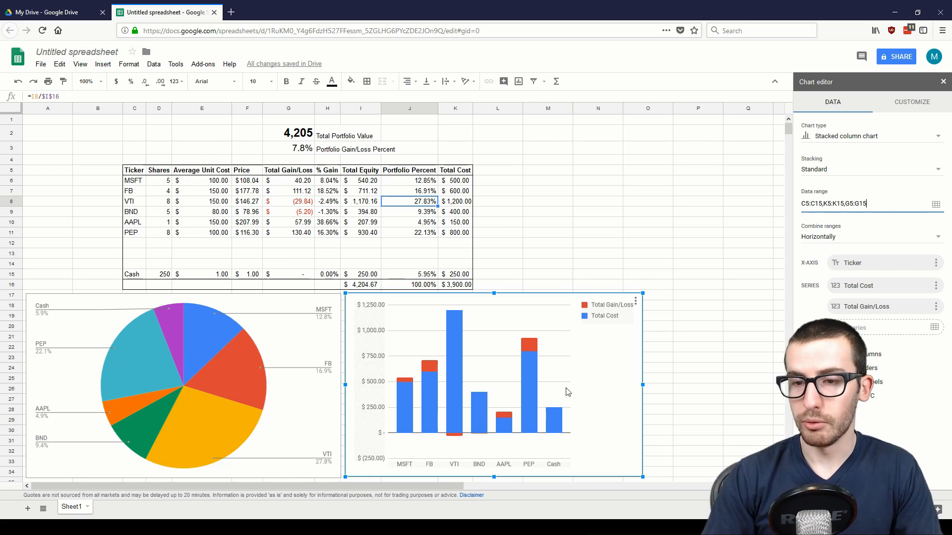
mouse_move(452, 401)
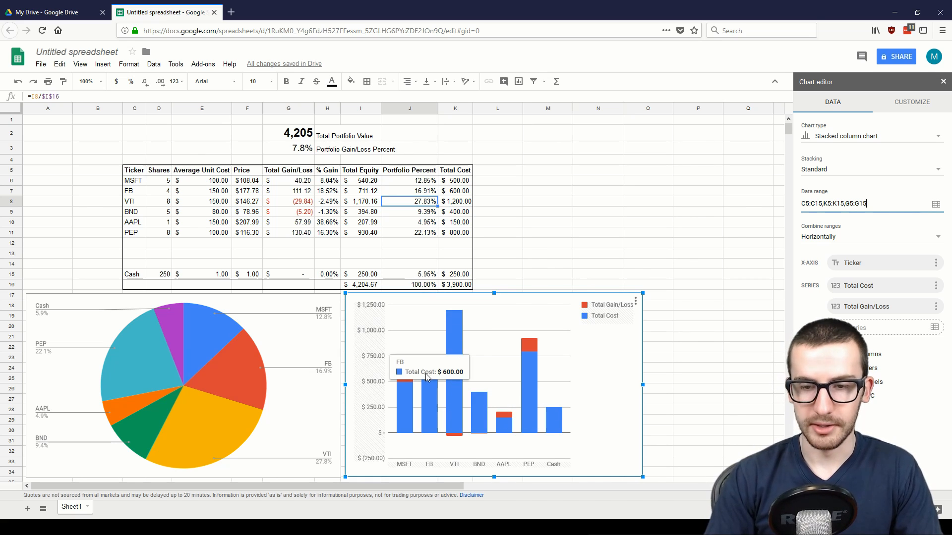
Enter the formula =TODAY() in cell E2 to show the current date beside the portfolio summary.
text(=)
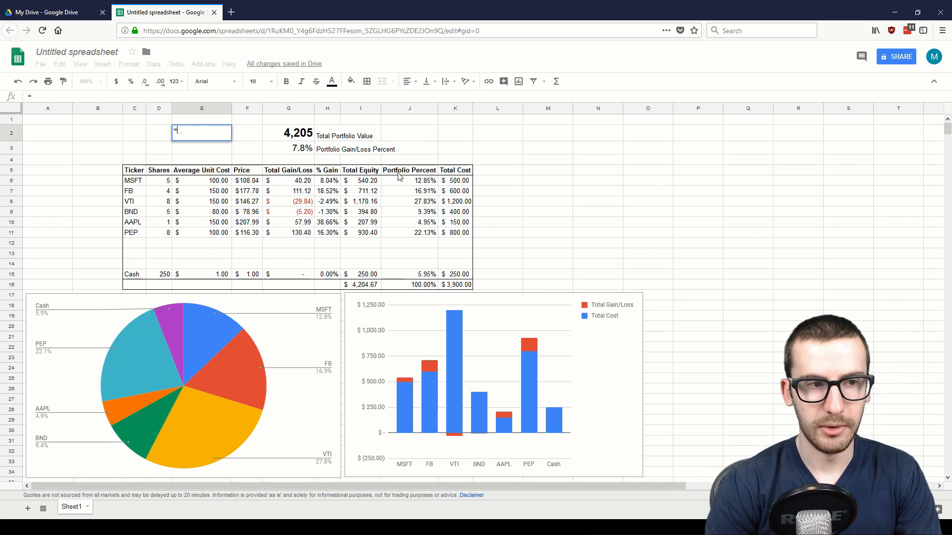
text(TOD)
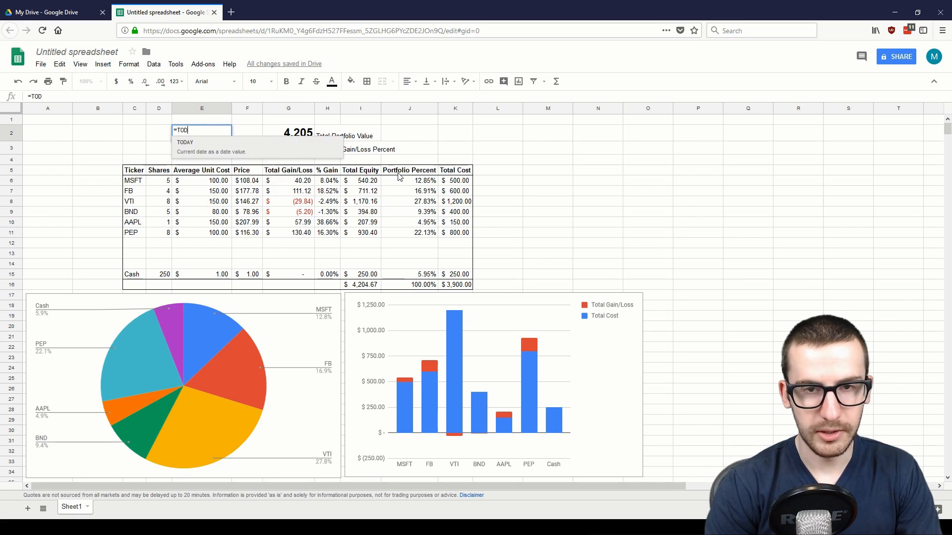
text(AY)
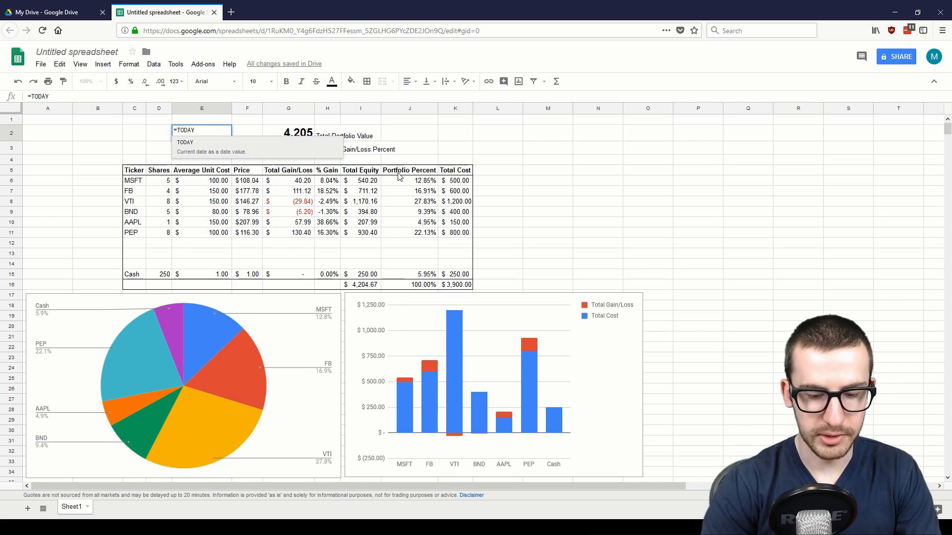
text(())
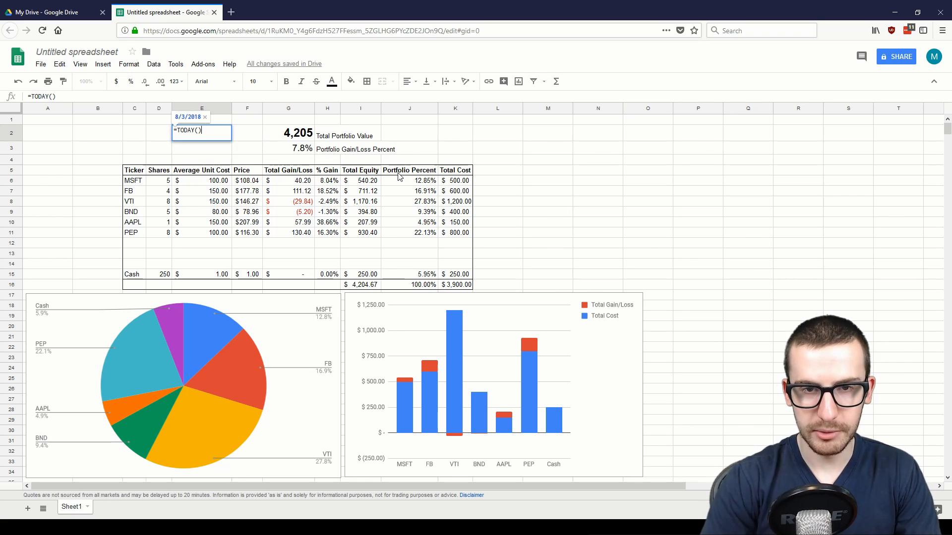
key(Return)
key(Up)
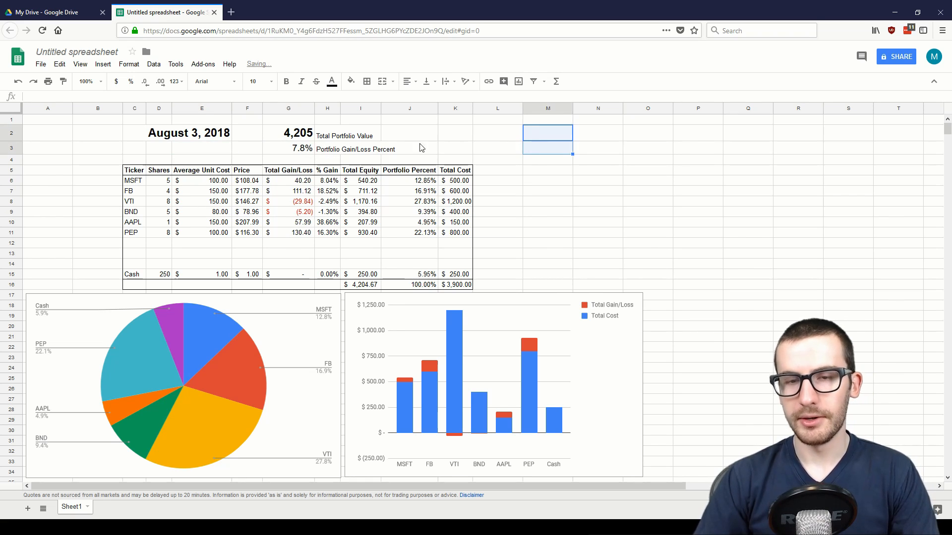
click(500, 135)
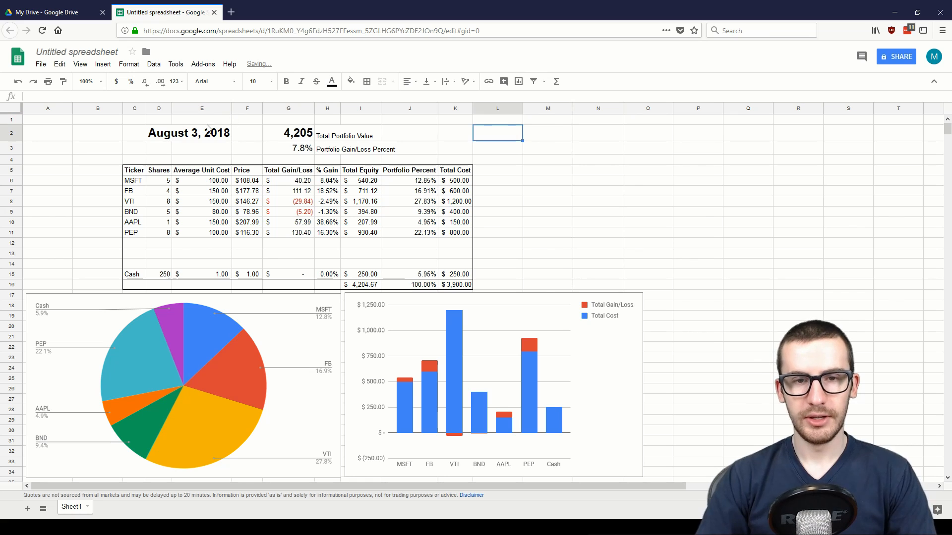
drag(179, 136, 293, 134)
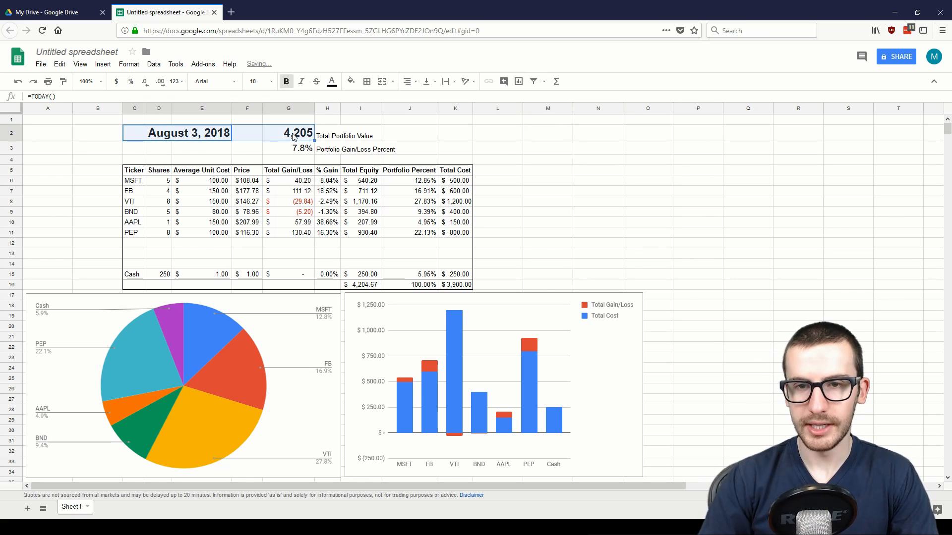
click(310, 133)
click(475, 135)
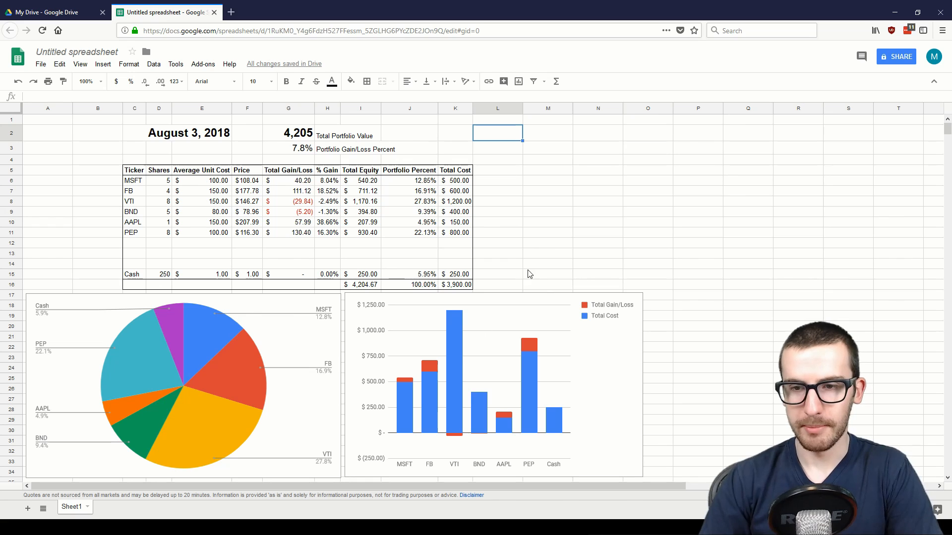
click(506, 175)
click(576, 171)
click(565, 150)
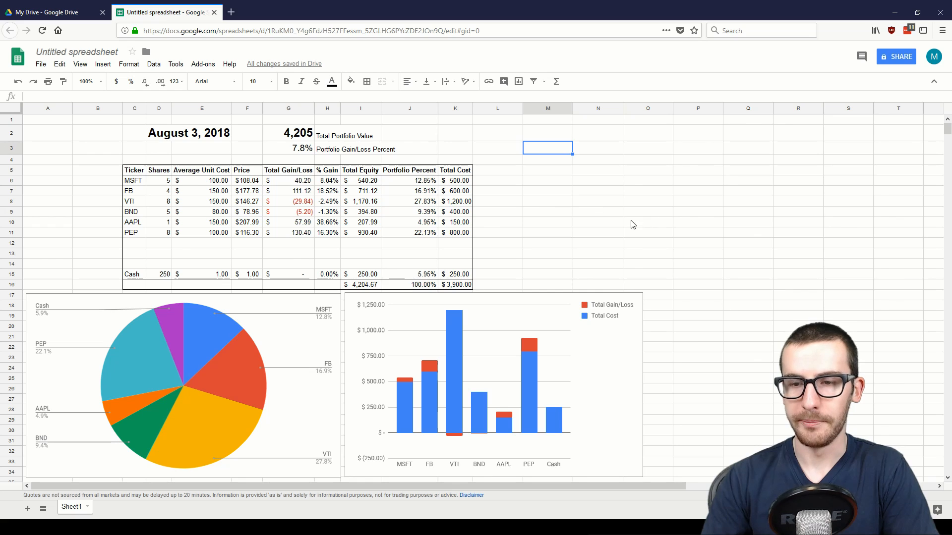
click(513, 161)
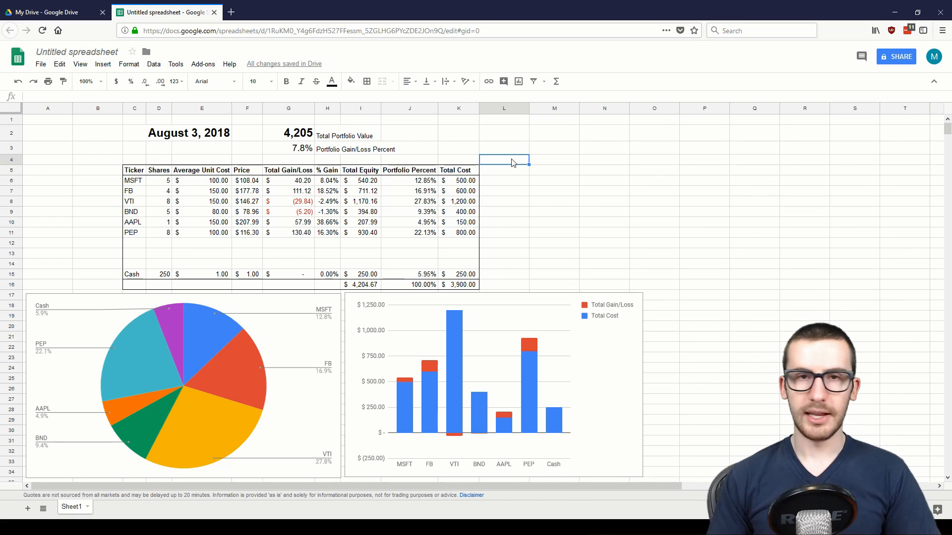